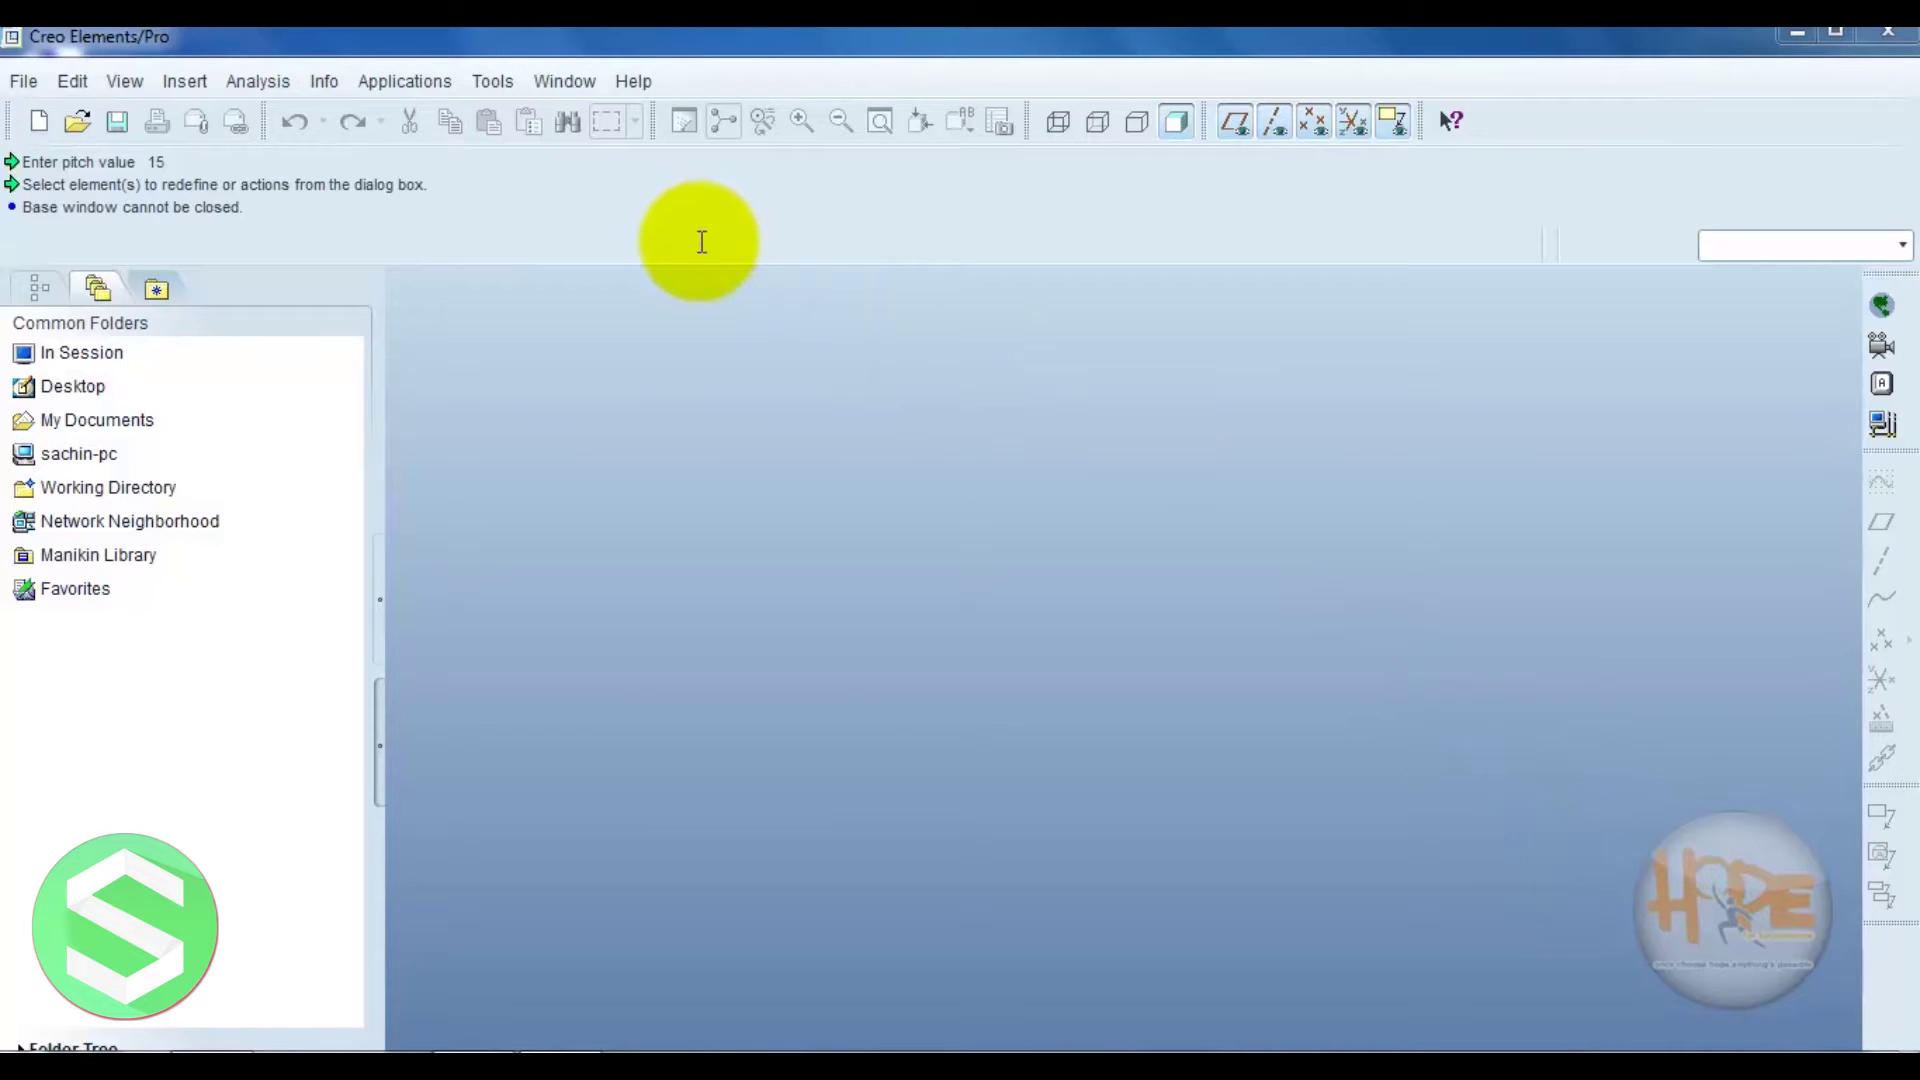
# - Create a new solid part named prt0072
pyautogui.click(24, 82)
pyautogui.click(194, 118)
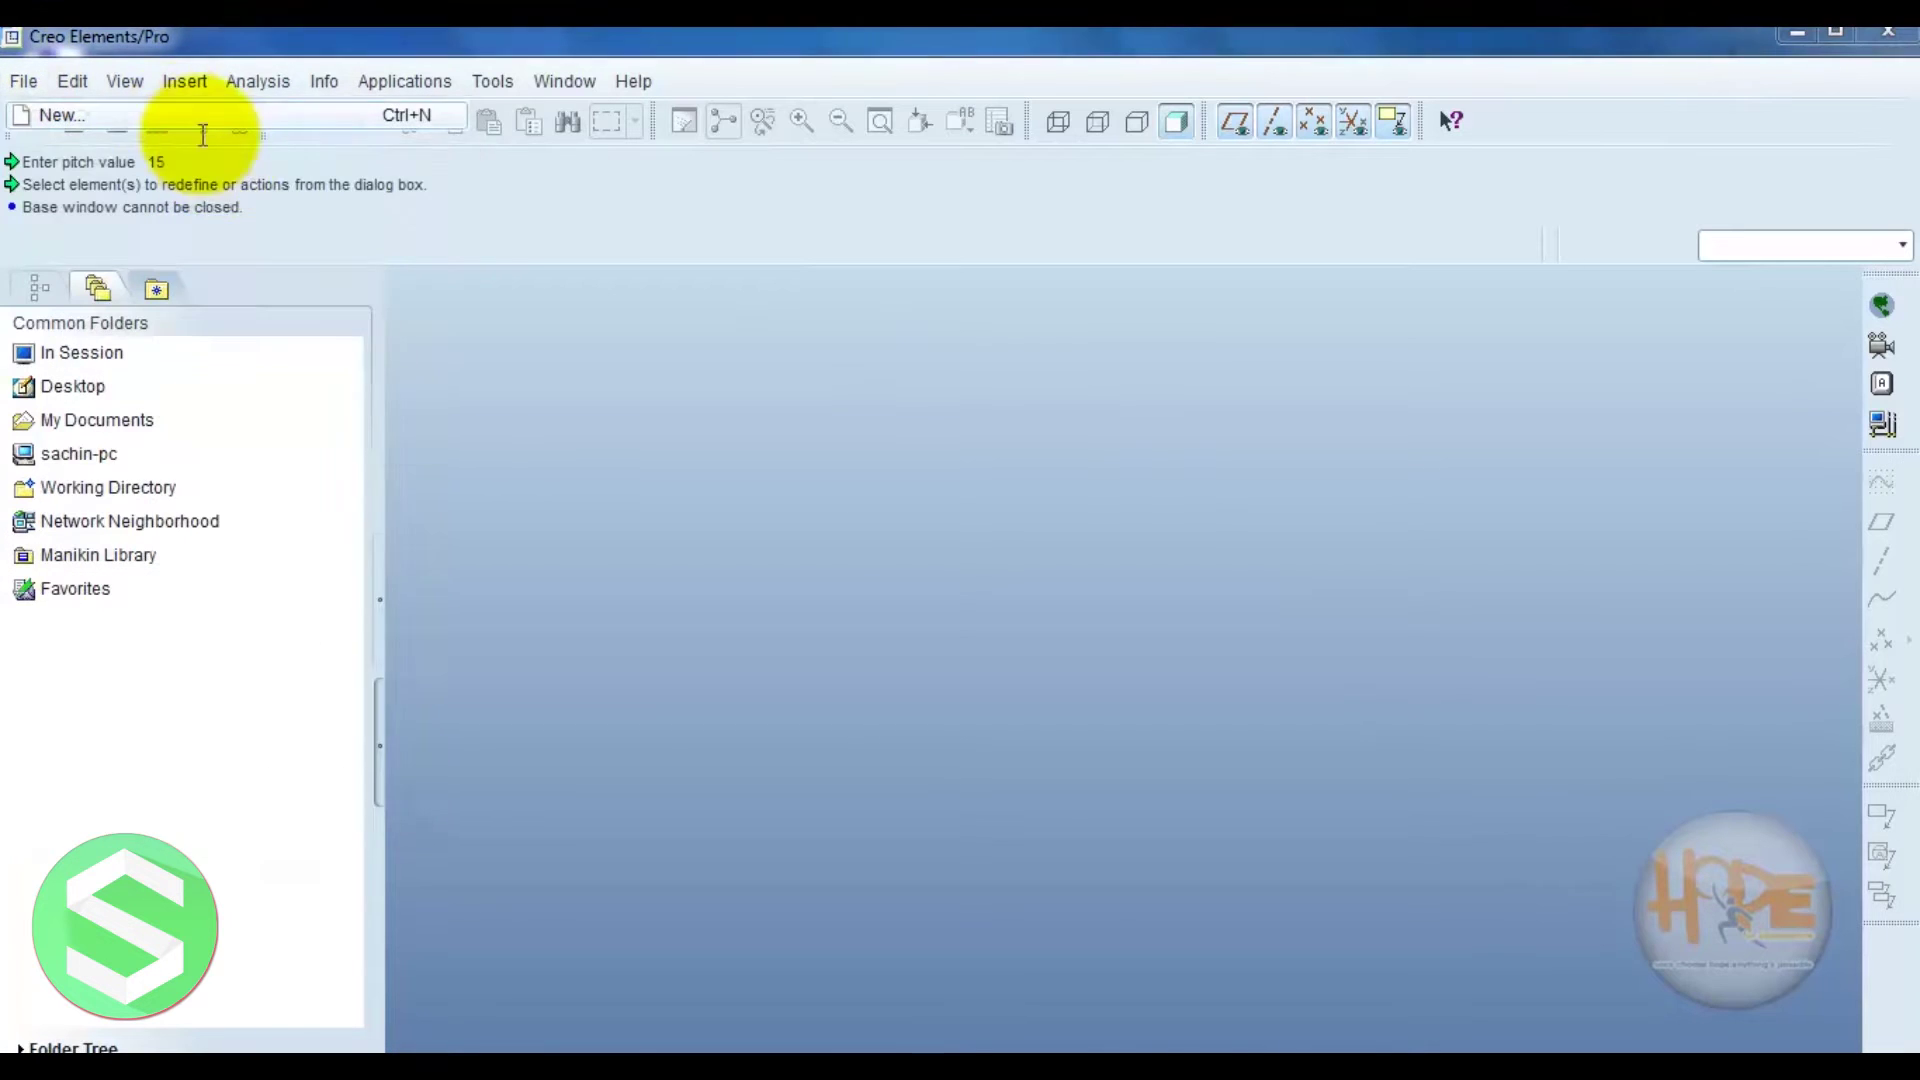
pyautogui.click(831, 828)
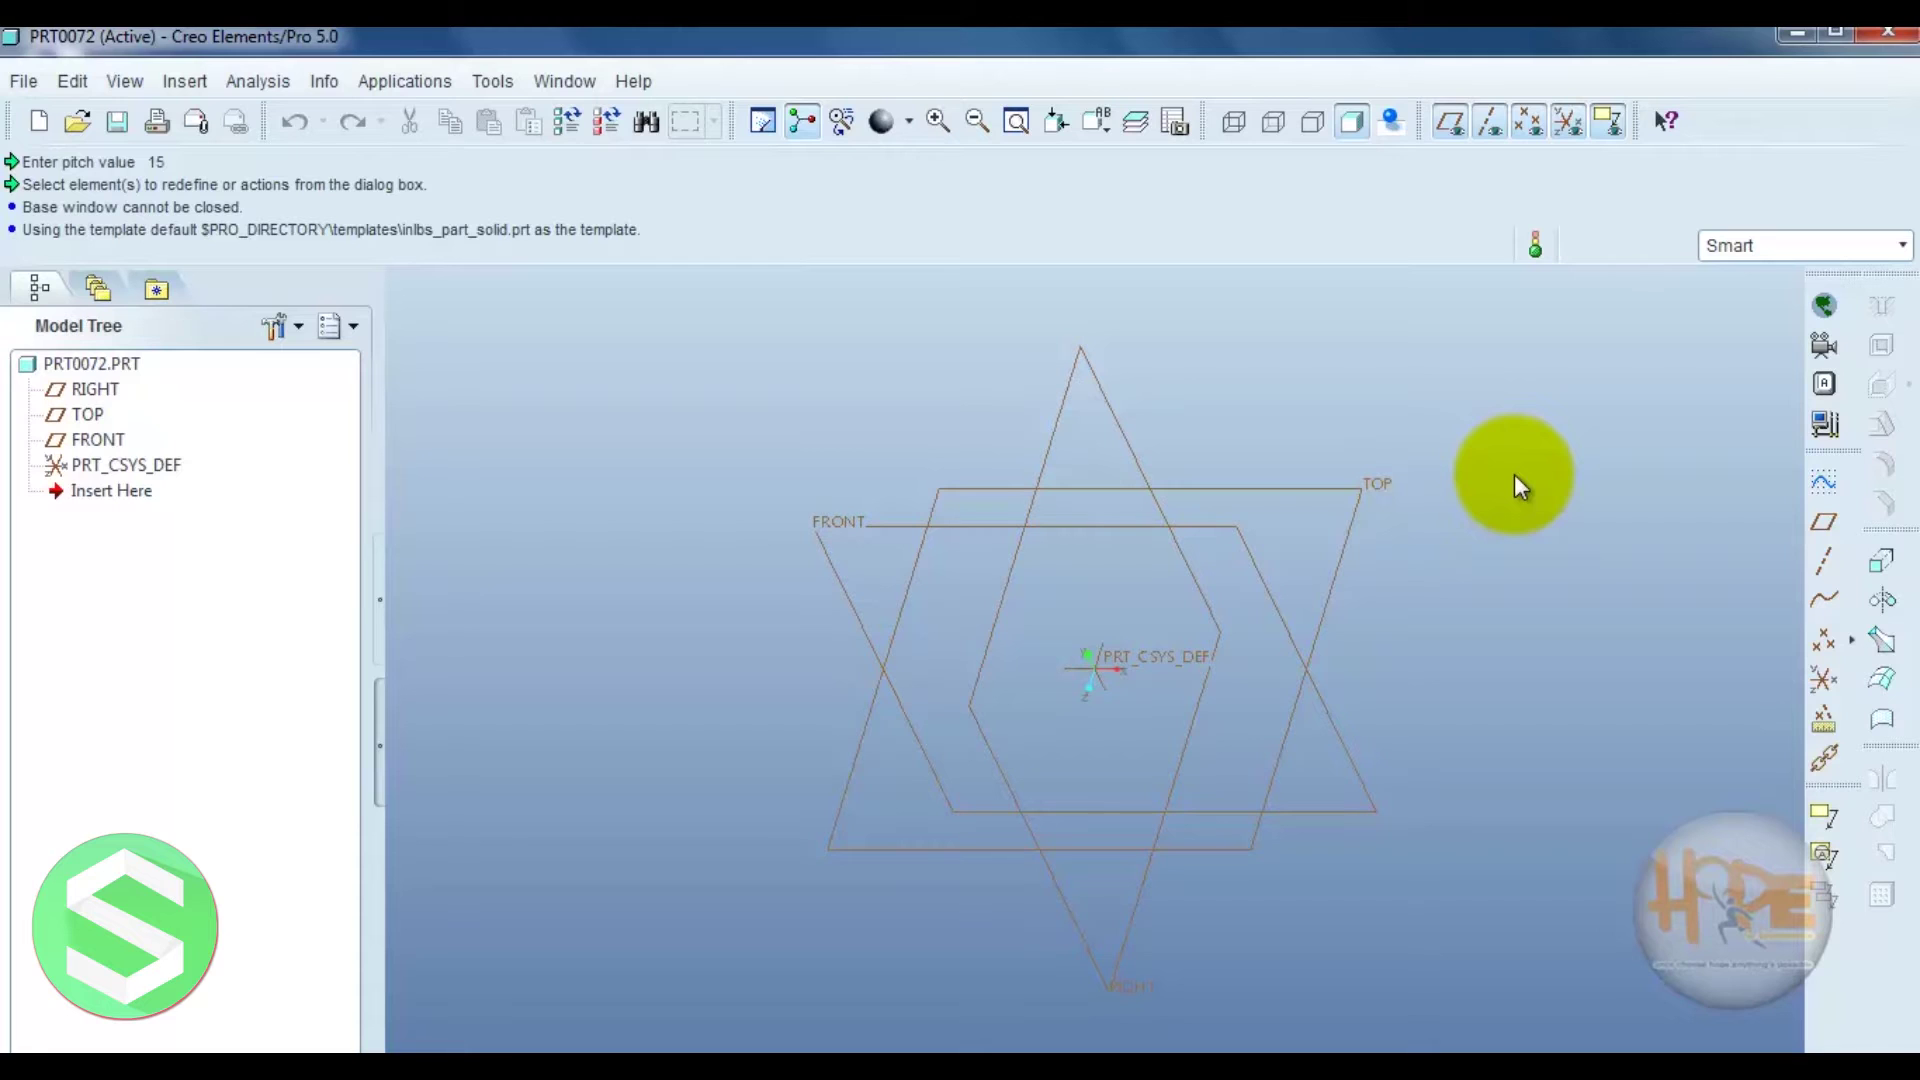
# - Start the extrude's section sketch on the FRONT plane with RIGHT as the orientation reference
pyautogui.click(1880, 563)
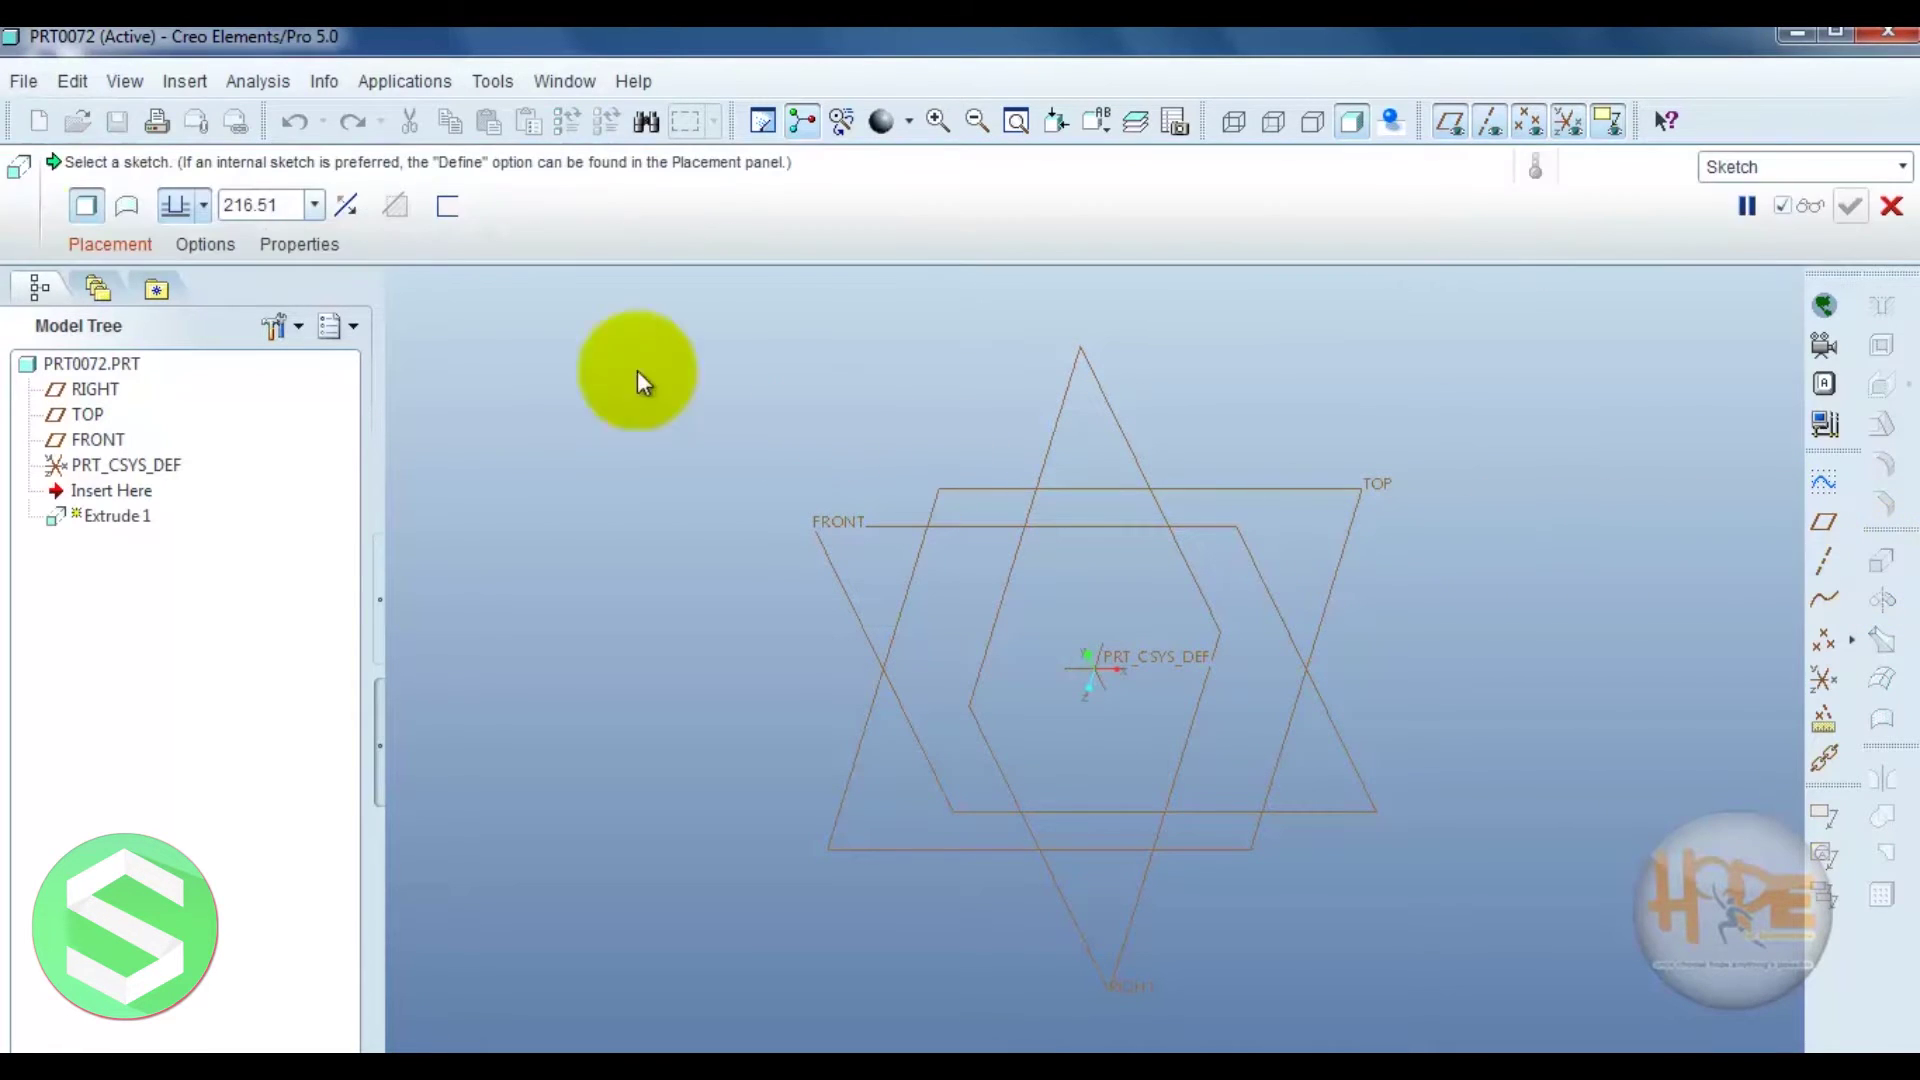
pyautogui.click(110, 244)
pyautogui.click(342, 340)
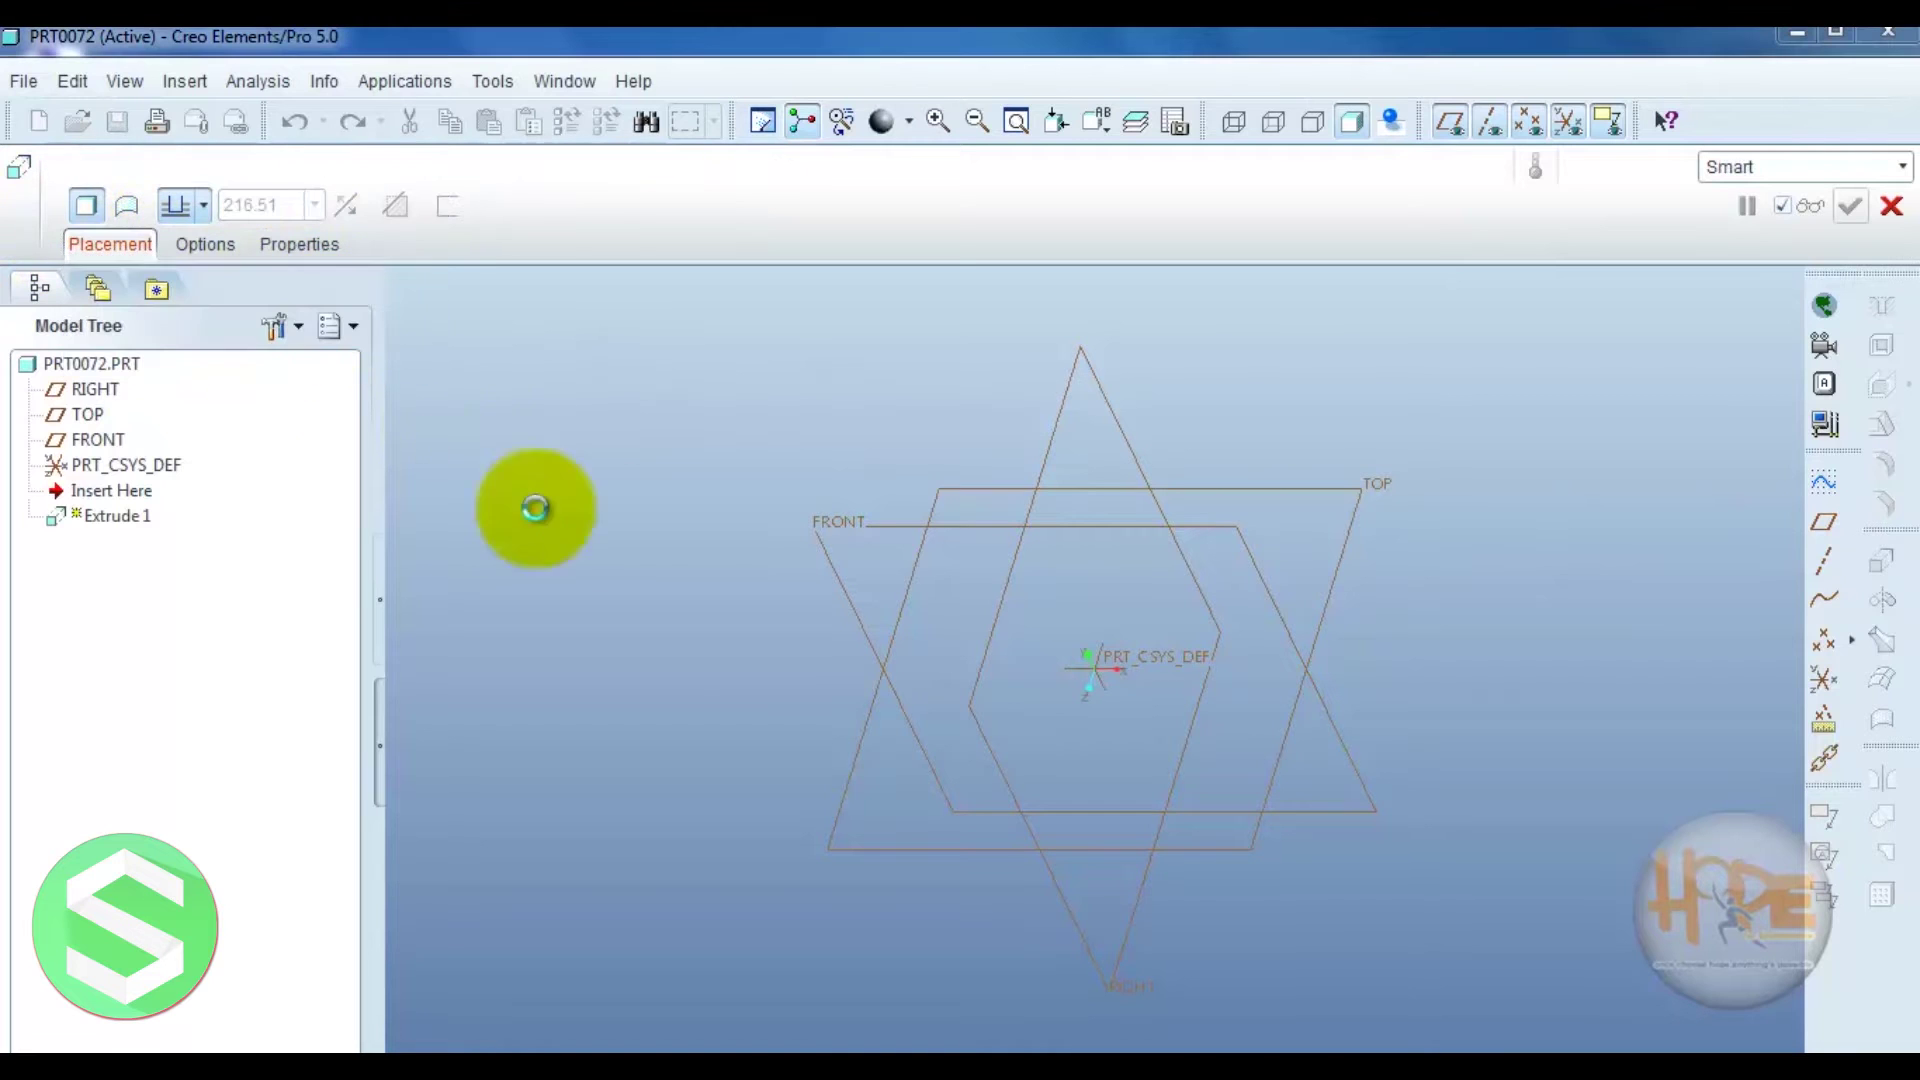
pyautogui.click(826, 530)
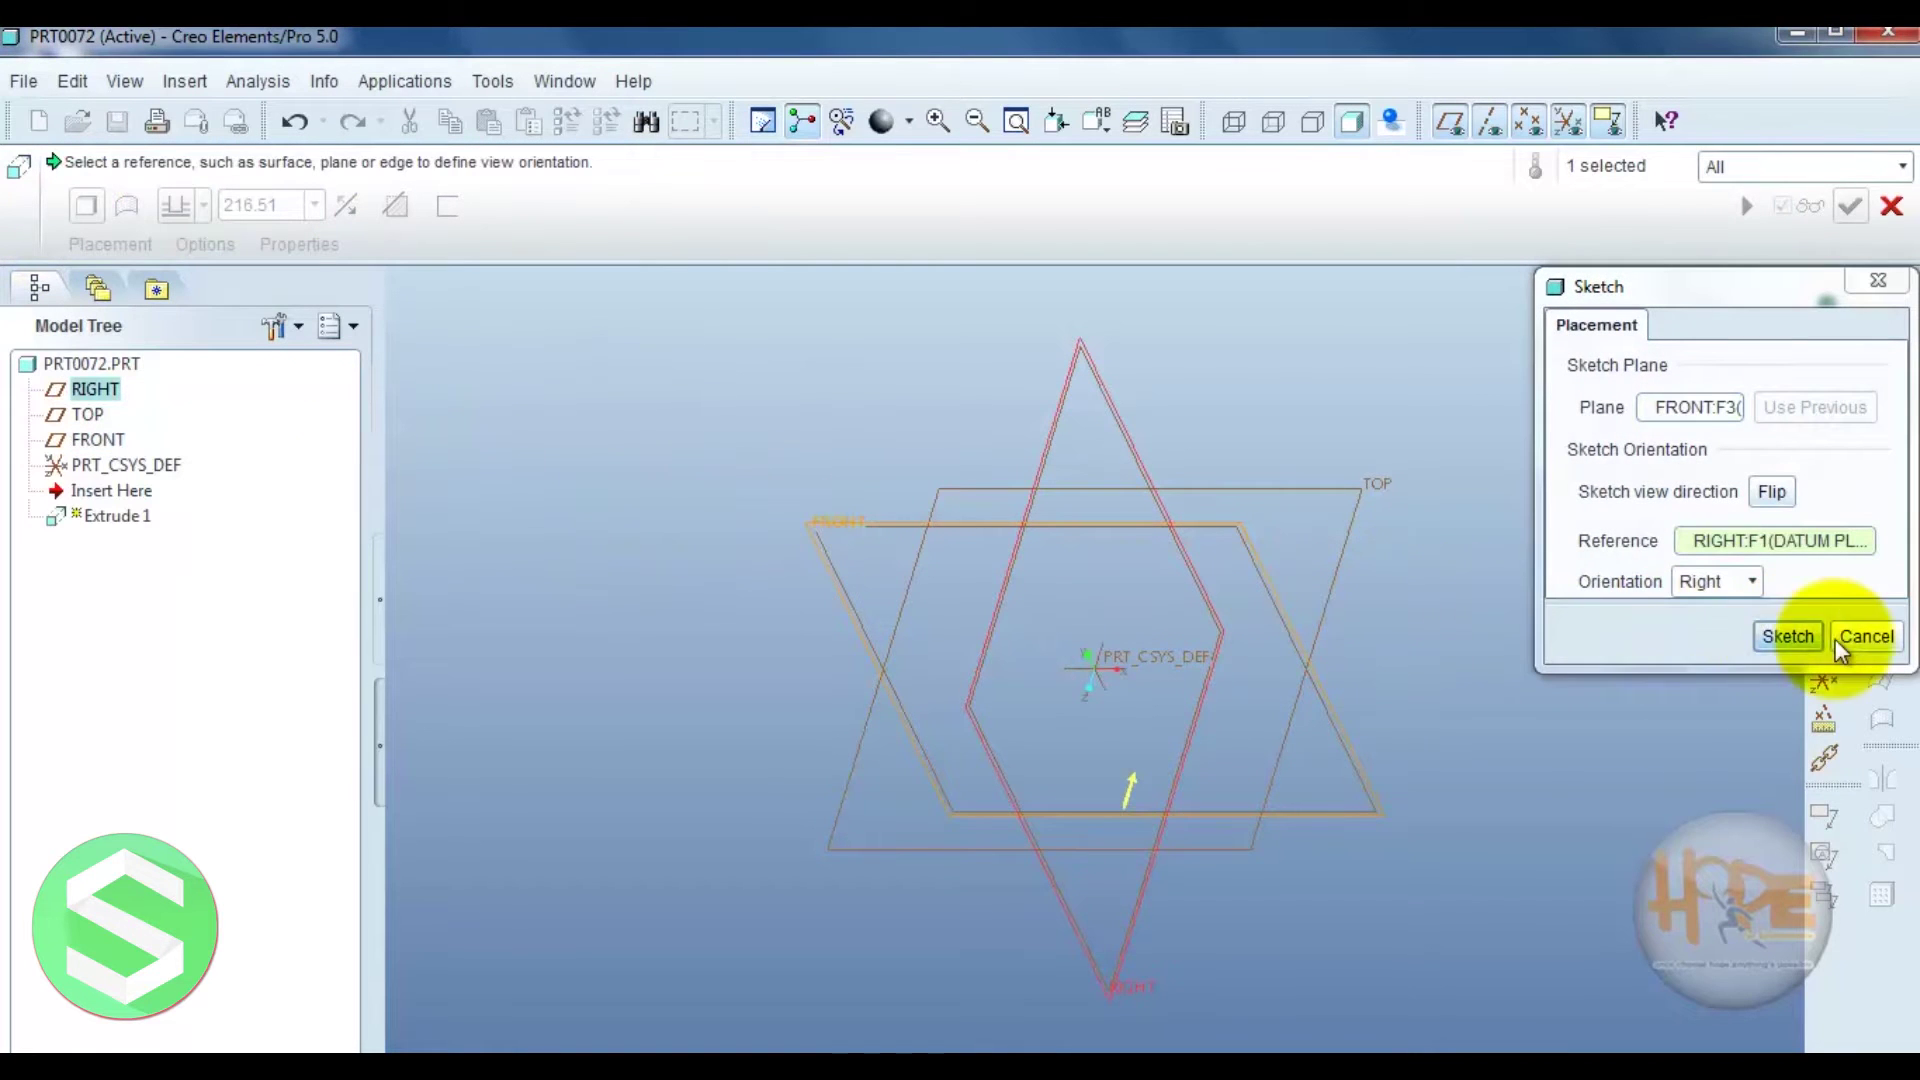
pyautogui.click(1769, 635)
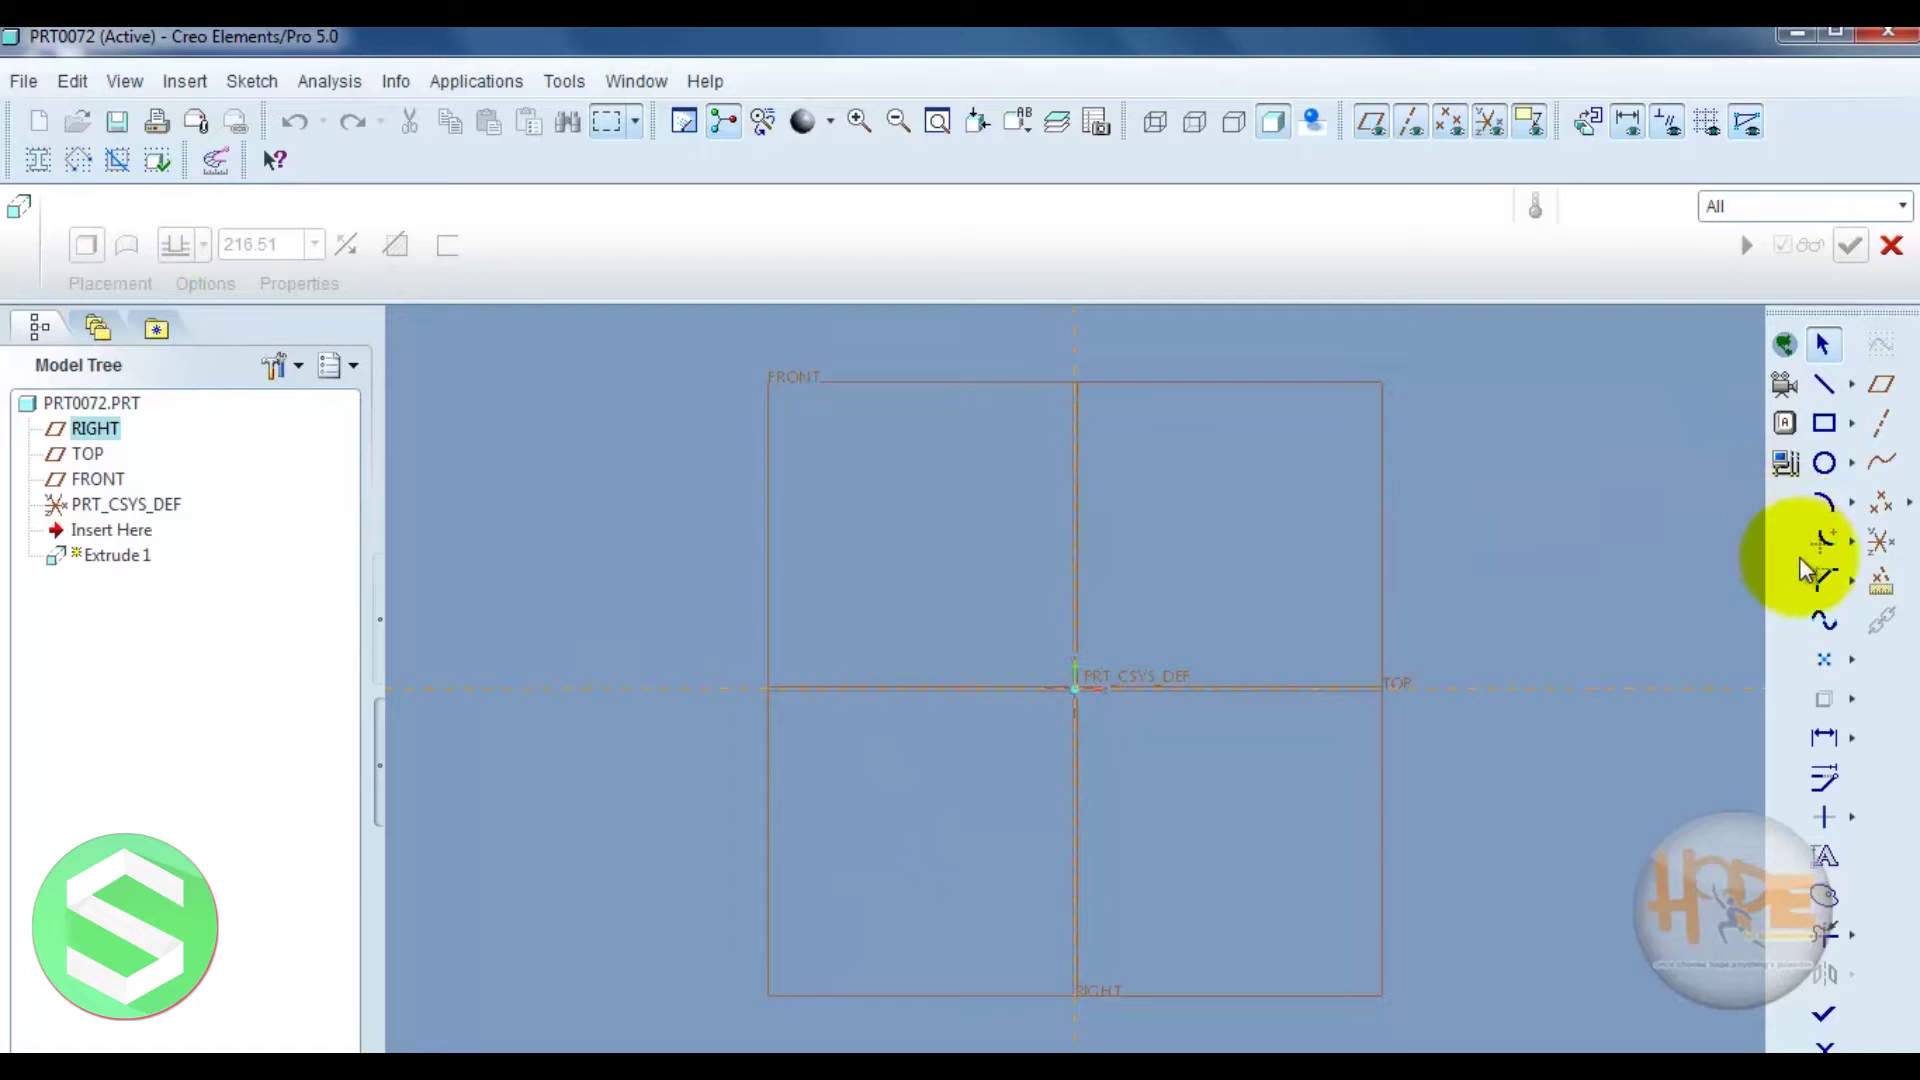
# - Sketch a 100-diameter circle centred on the origin and finish the section
pyautogui.click(1825, 465)
pyautogui.click(1075, 687)
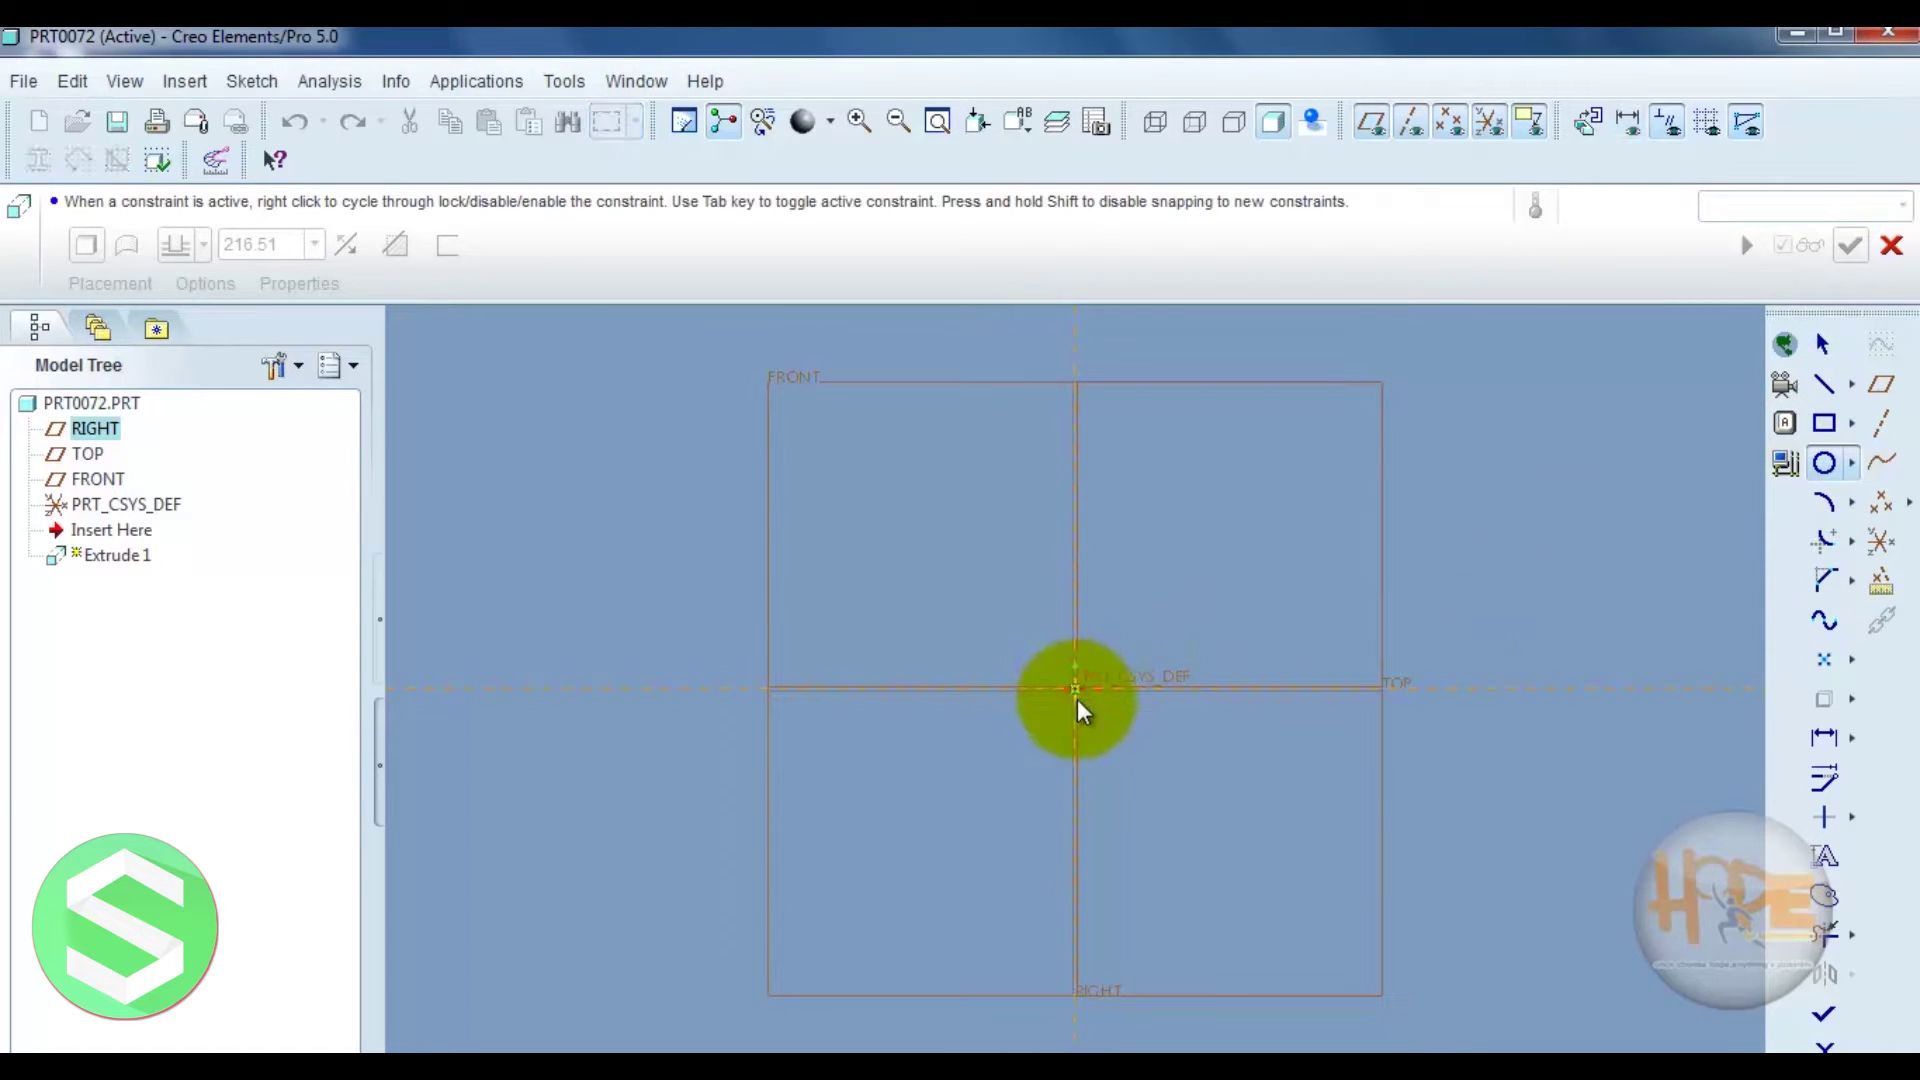
pyautogui.click(1143, 630)
pyautogui.middleClick(1180, 592)
pyautogui.write('100')
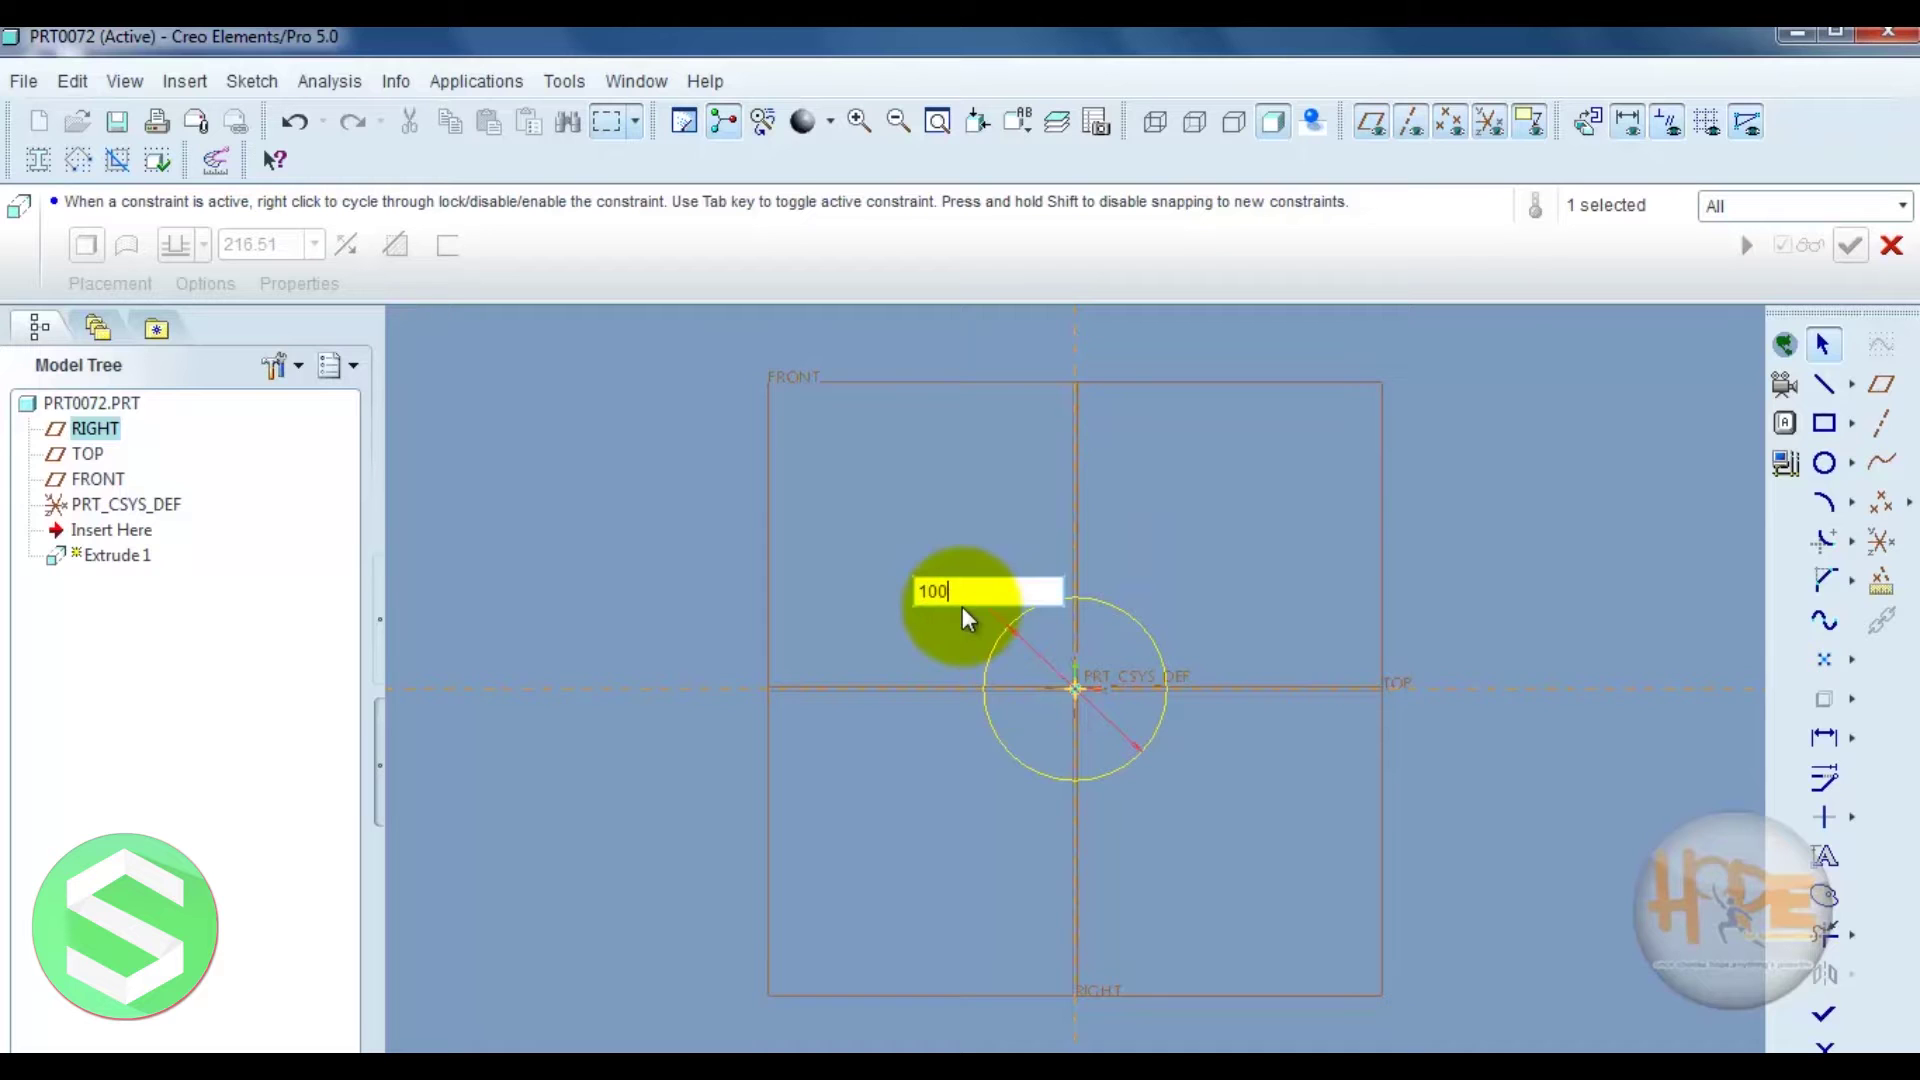
pyautogui.press('Return')
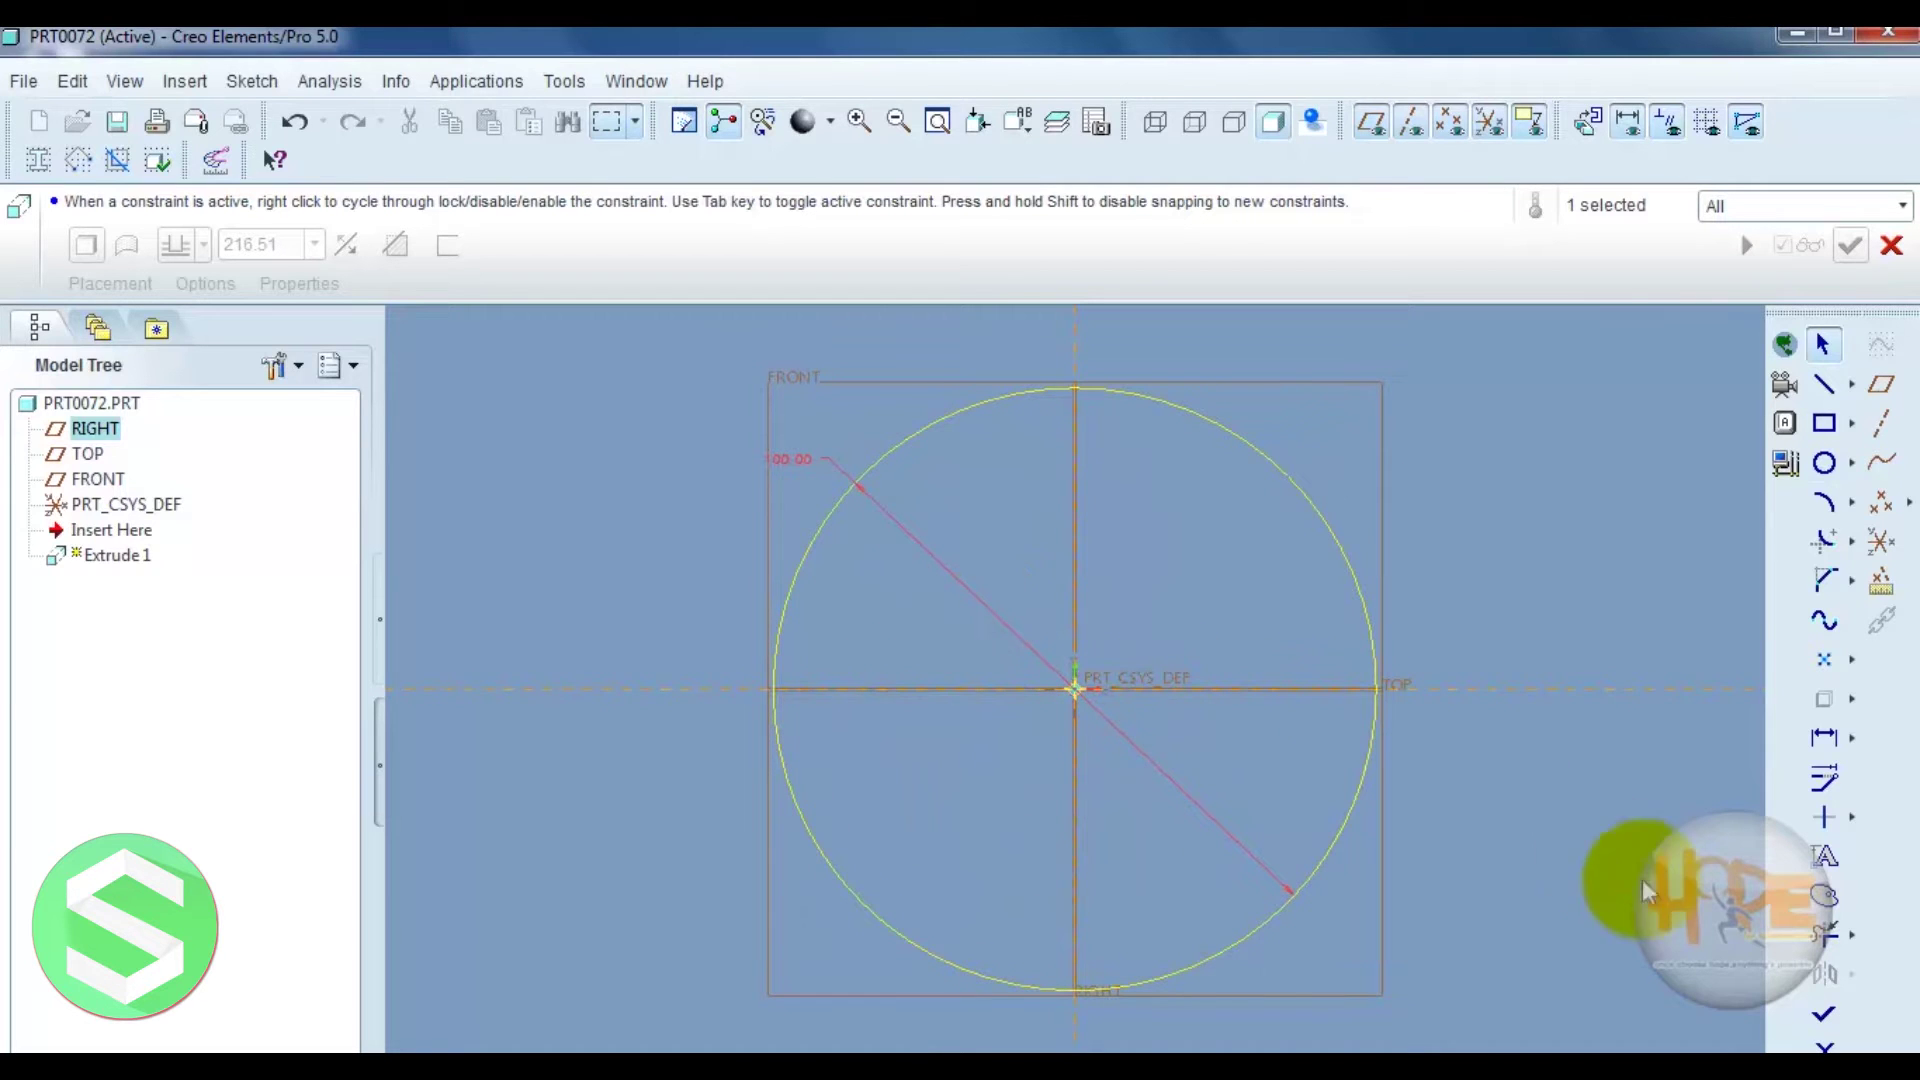
pyautogui.click(1824, 1013)
pyautogui.scroll(-3, 1354, 915)
pyautogui.scroll(-2, 1327, 891)
# - Extrude the circle to a depth of 500 to complete the cylinder
pyautogui.moveTo(1327, 892); pyautogui.dragTo(1295, 818, button='middle')
pyautogui.scroll(-2, 1292, 818)
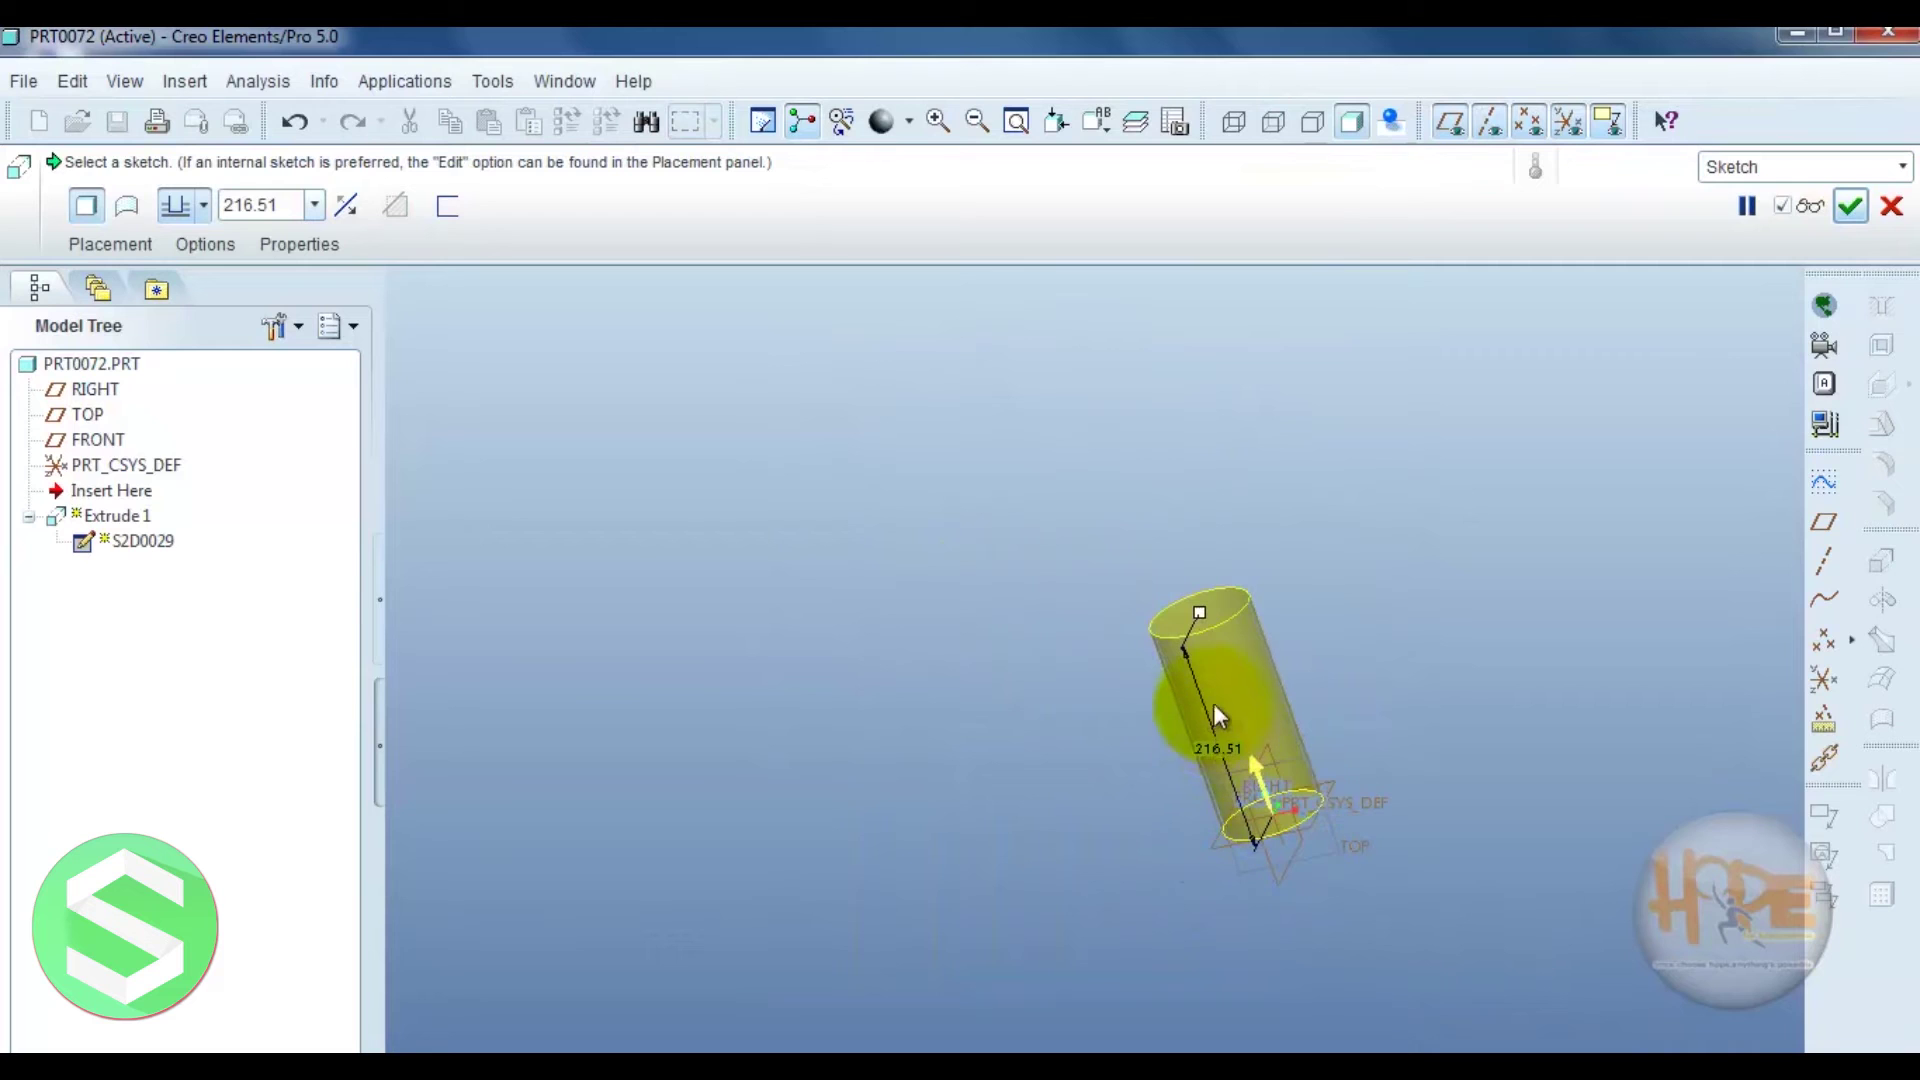
pyautogui.doubleClick(1210, 752)
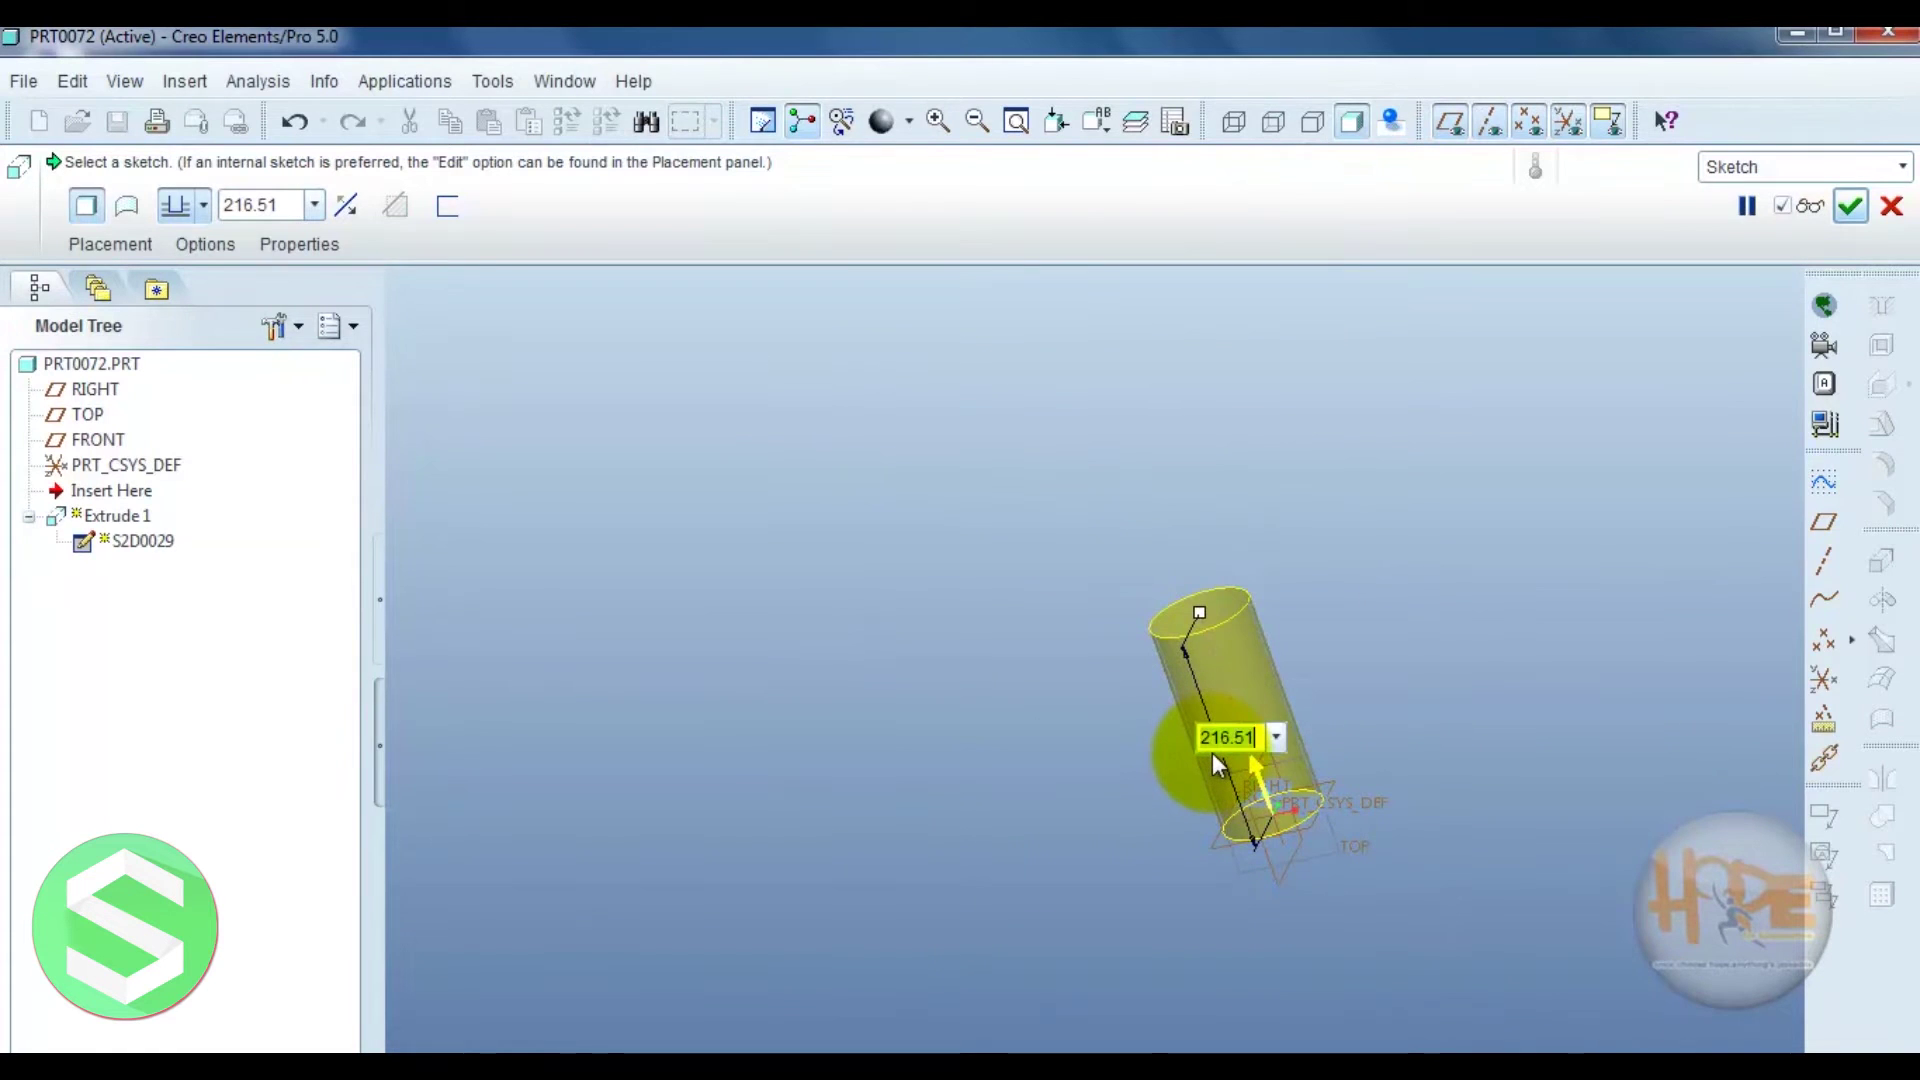
pyautogui.write('0')
pyautogui.press('Return')
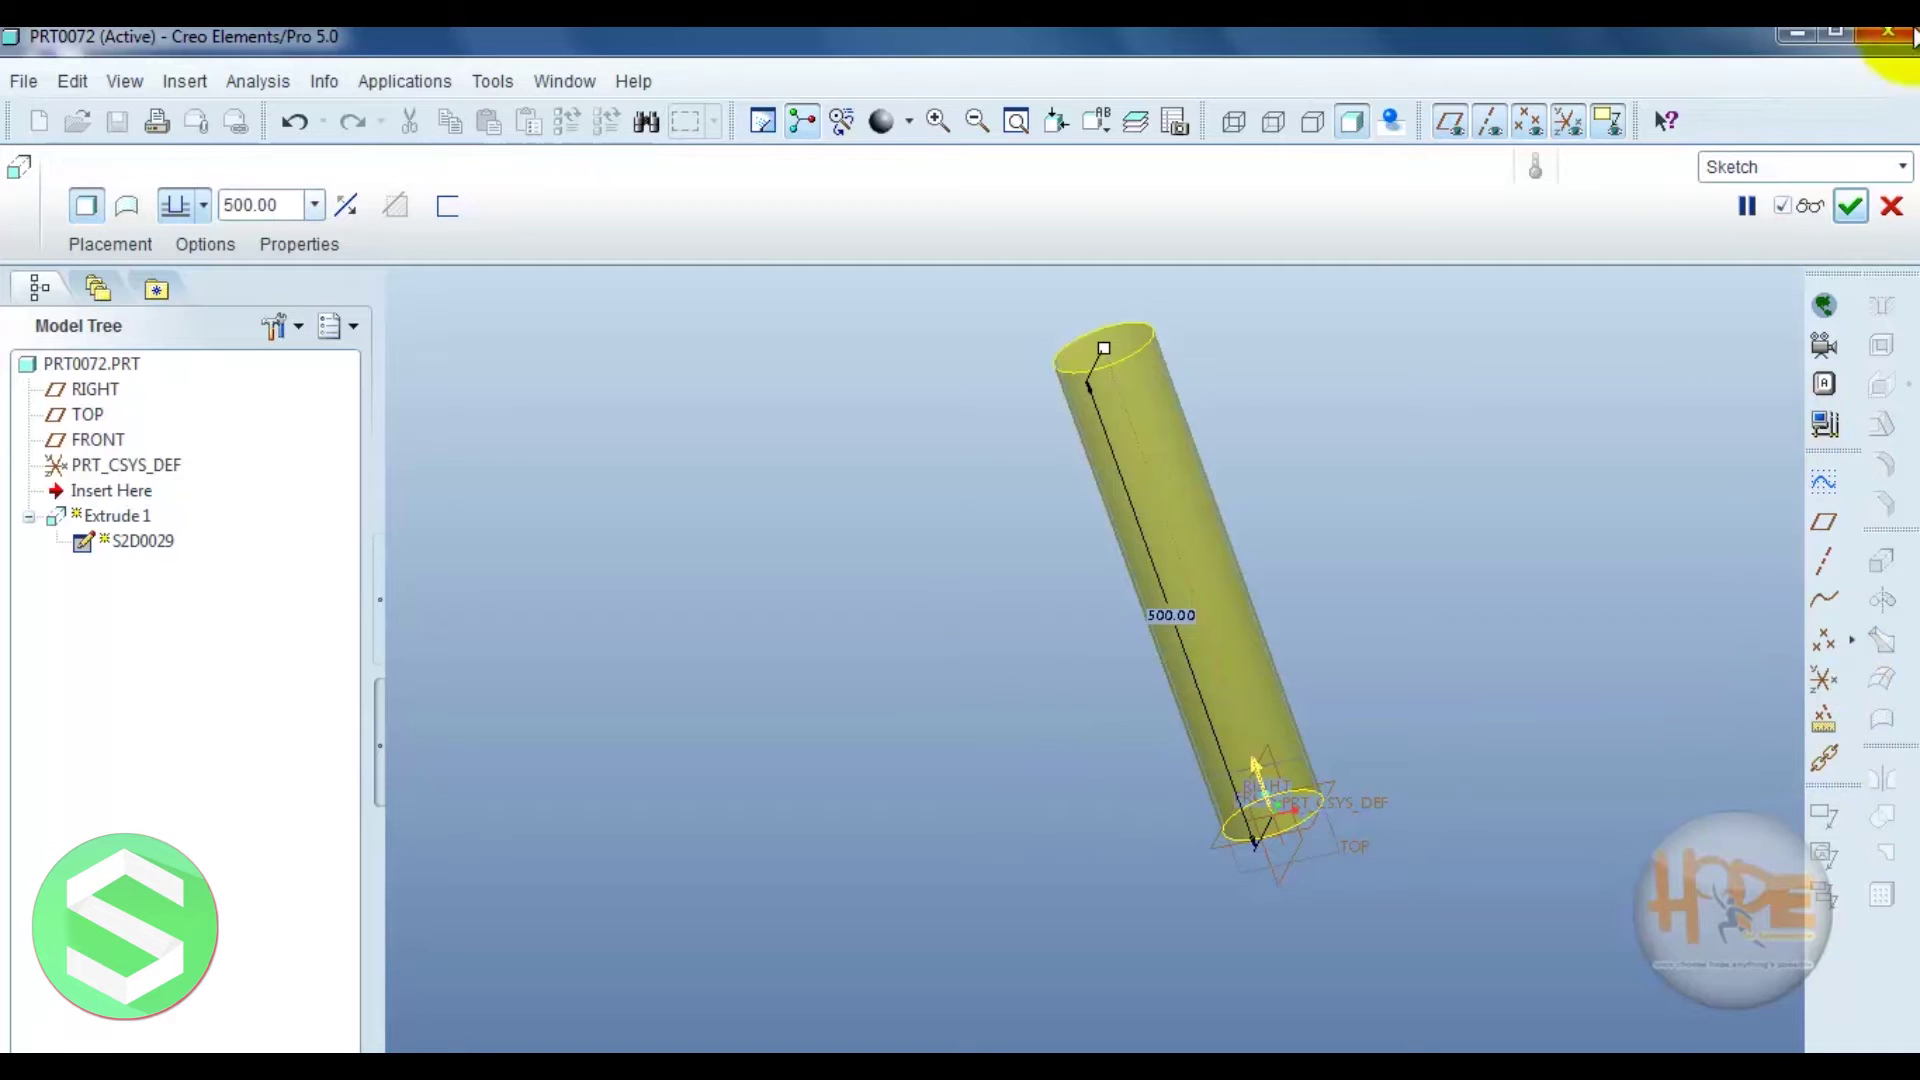
pyautogui.click(1847, 210)
pyautogui.moveTo(1135, 599)
pyautogui.mouseDown(button='middle')
pyautogui.moveTo(822, 664)
pyautogui.moveTo(1002, 624)
pyautogui.mouseUp(button='middle')
pyautogui.scroll(-3, 850, 654)
pyautogui.scroll(3, 1016, 578)
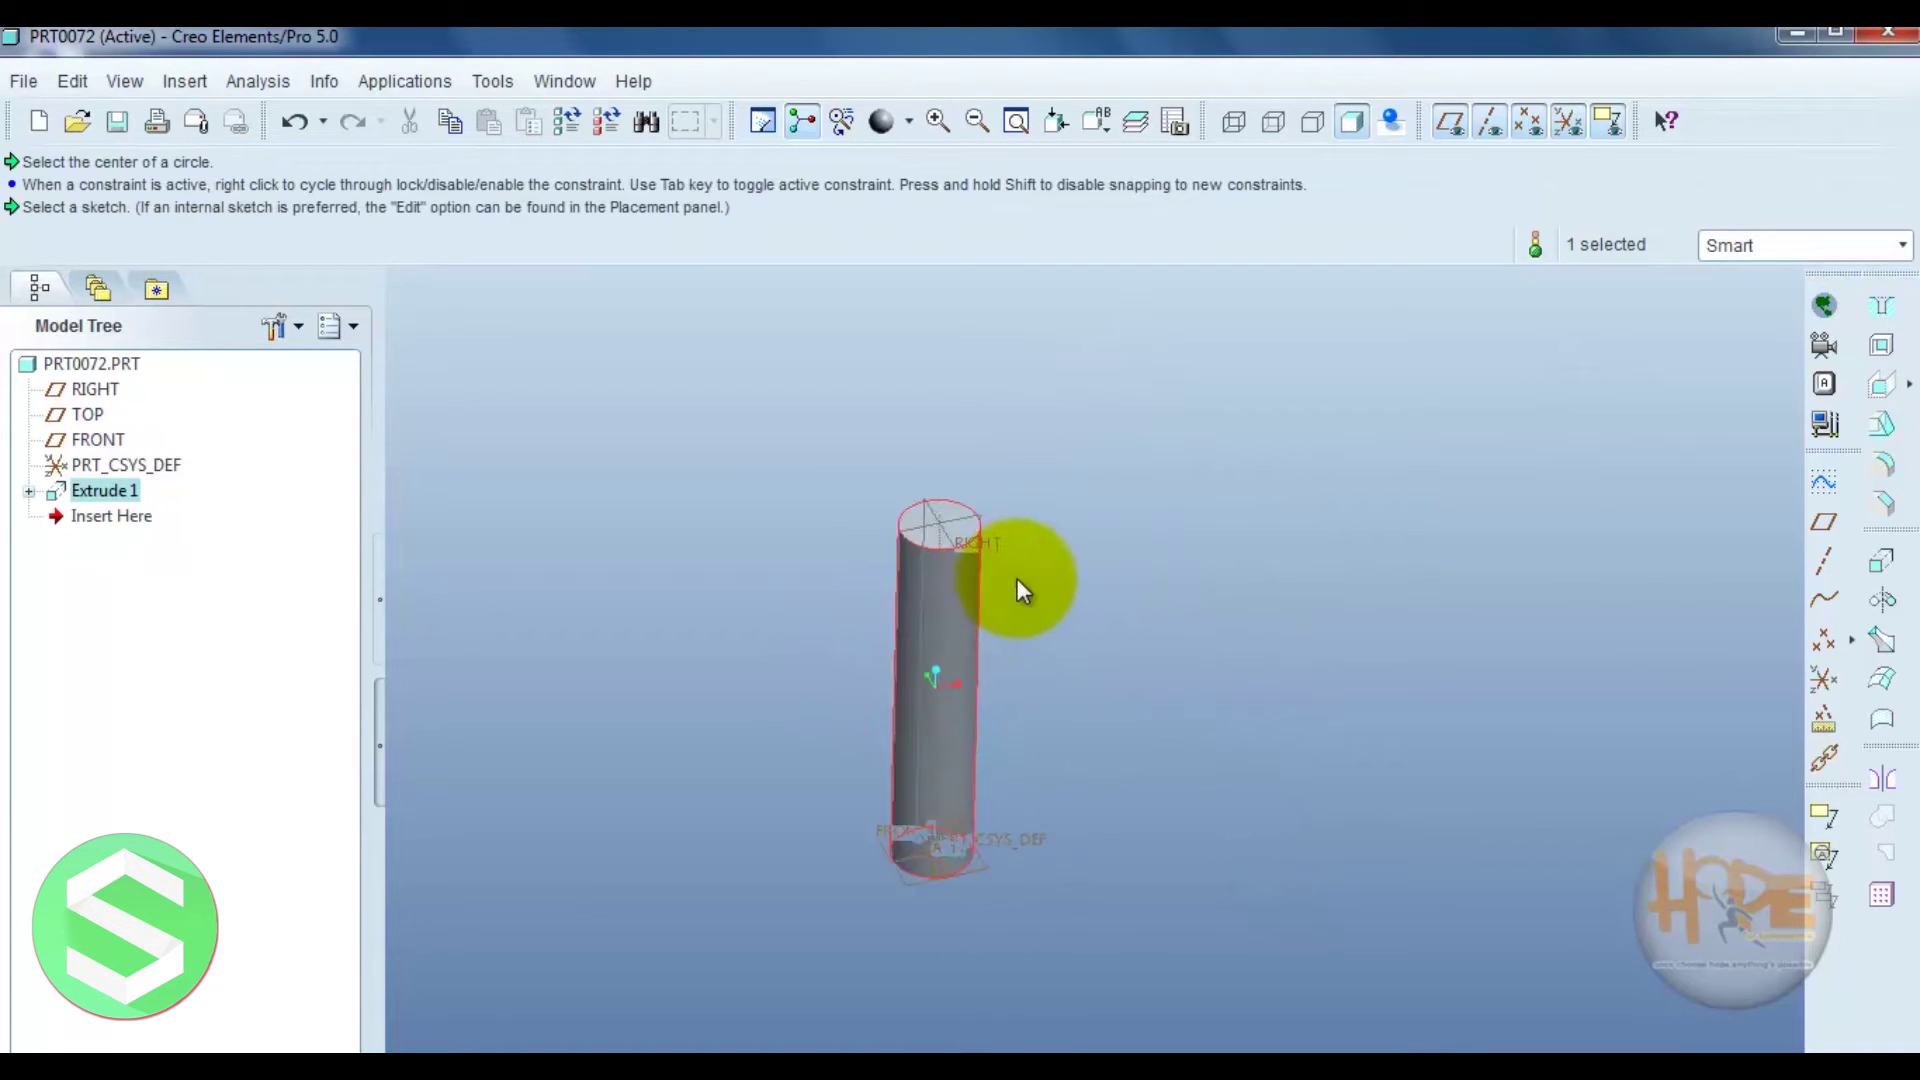
# - Start a second extrude sketched on the cylinder's top face
pyautogui.click(1881, 560)
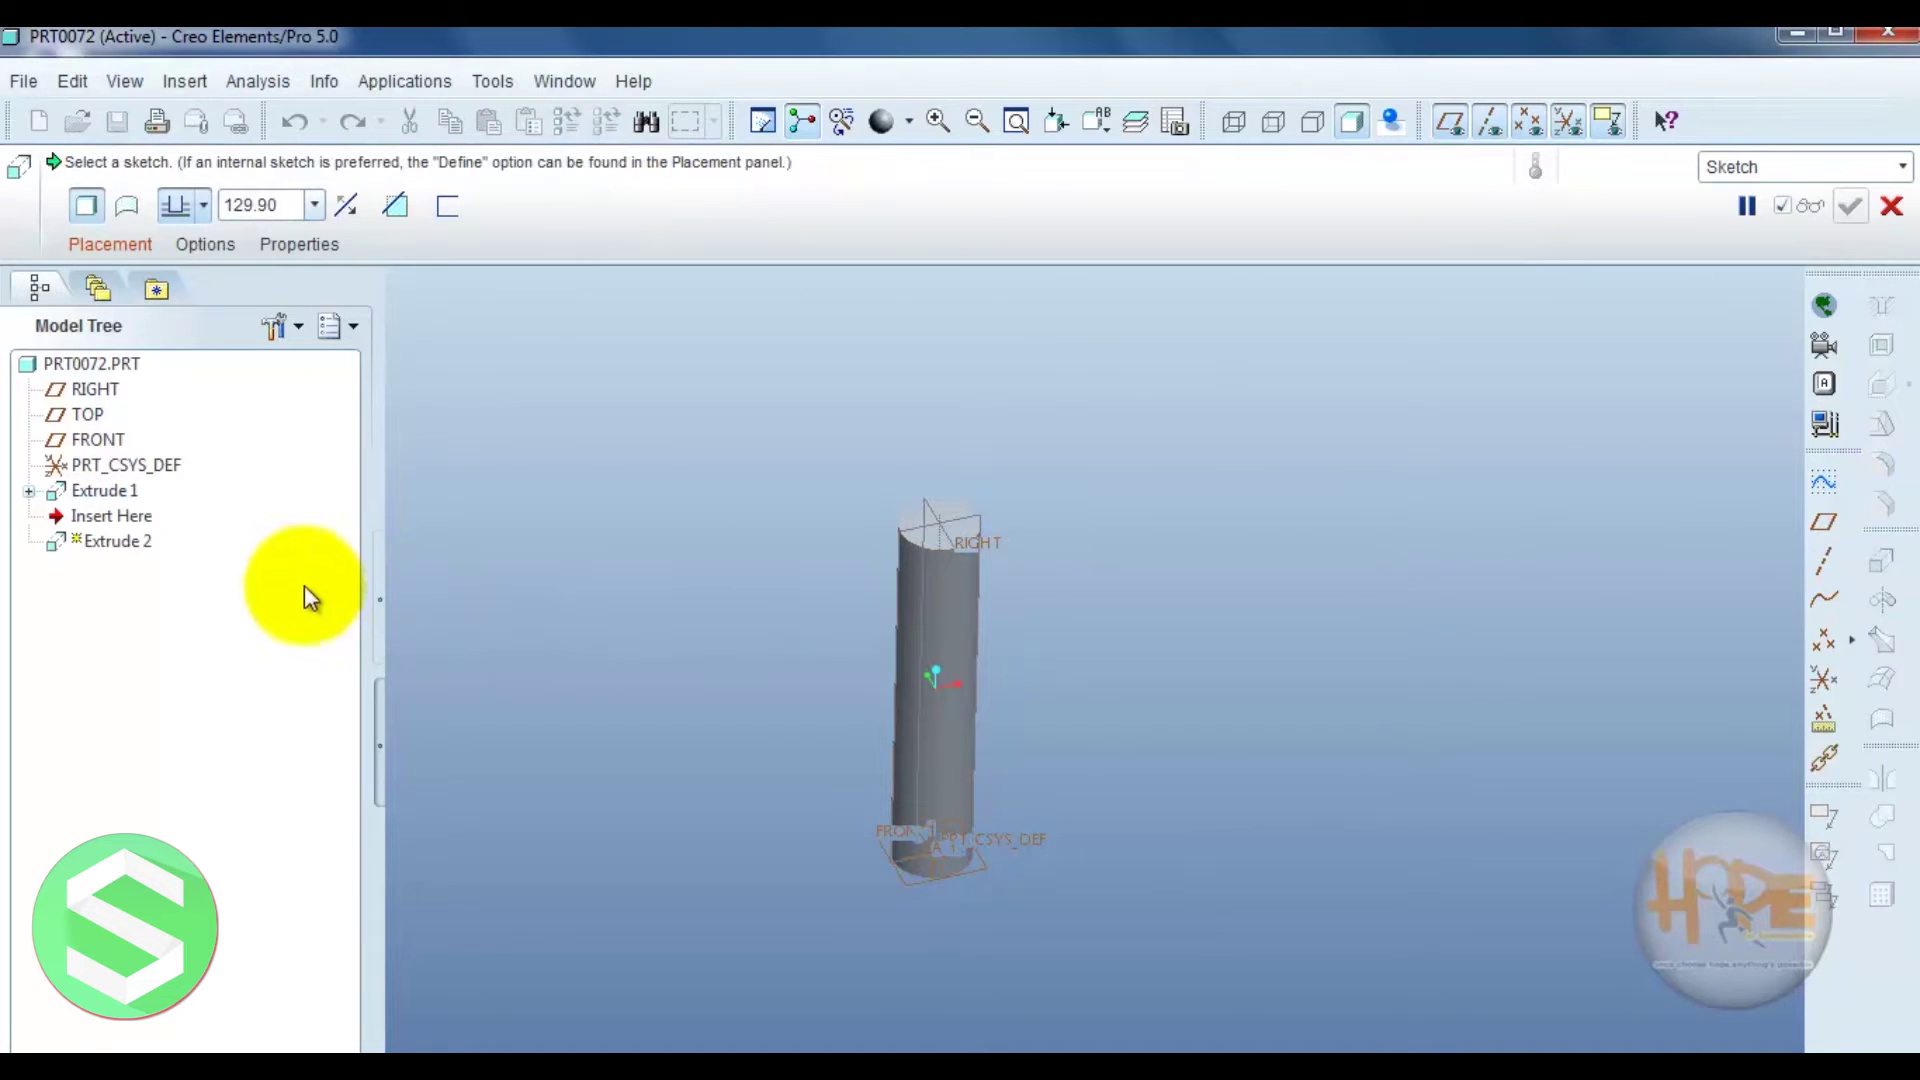
pyautogui.click(130, 248)
pyautogui.click(335, 330)
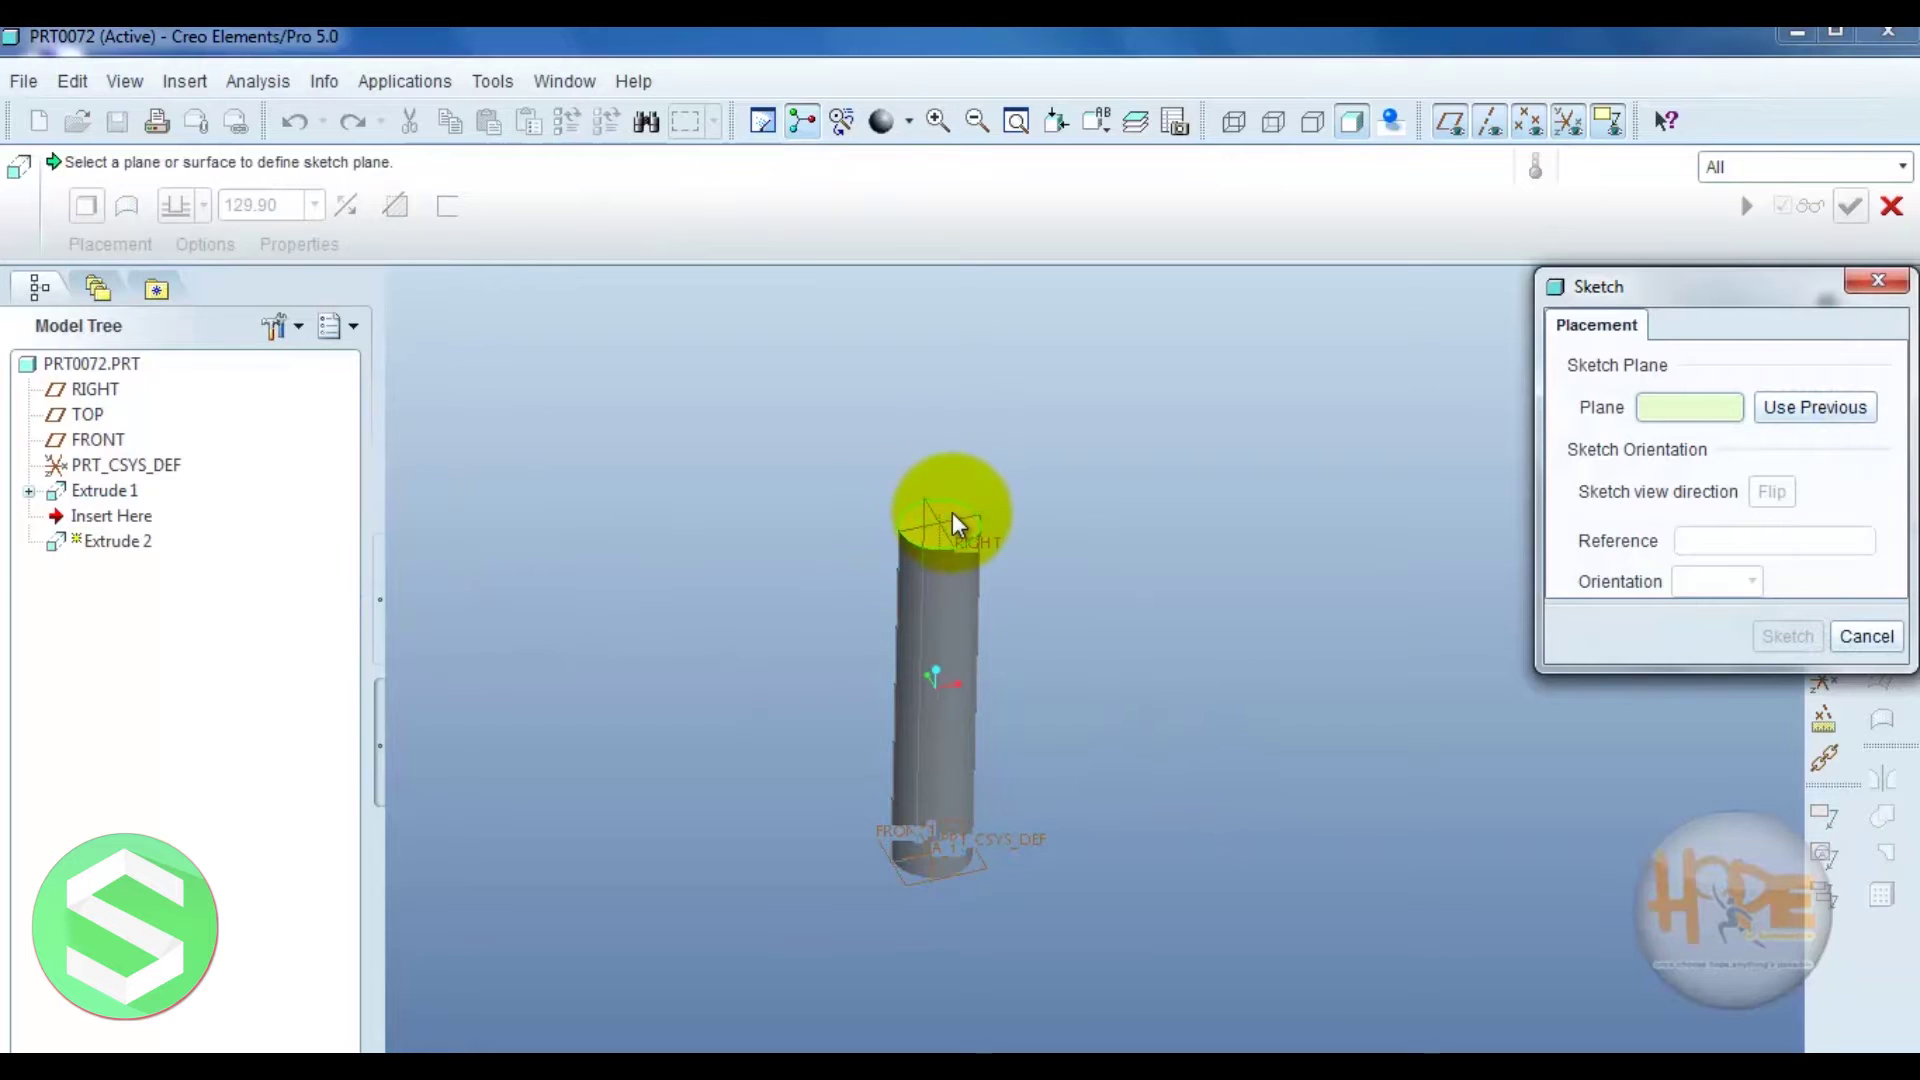
pyautogui.click(950, 525)
pyautogui.click(1786, 636)
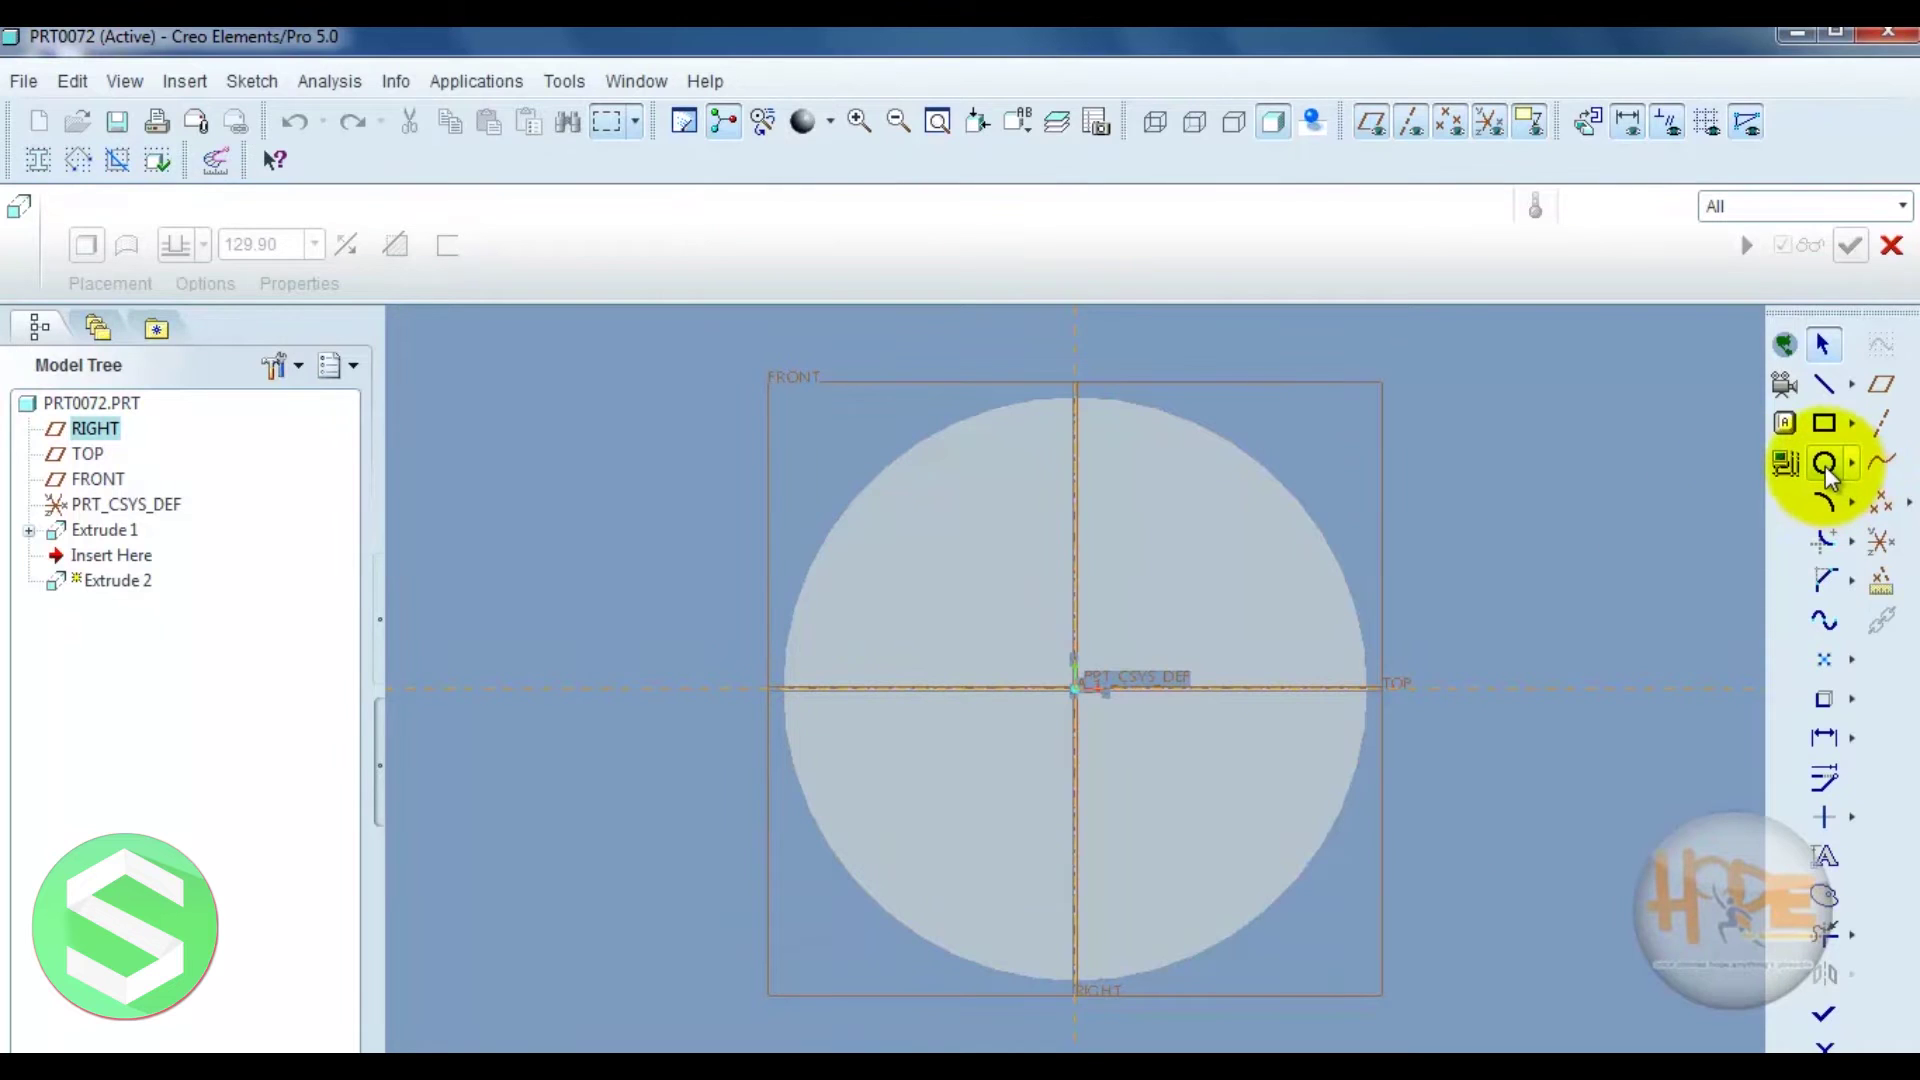
# - Draw an origin-centred circle wider than the cylinder and finish the sketch
pyautogui.click(1824, 465)
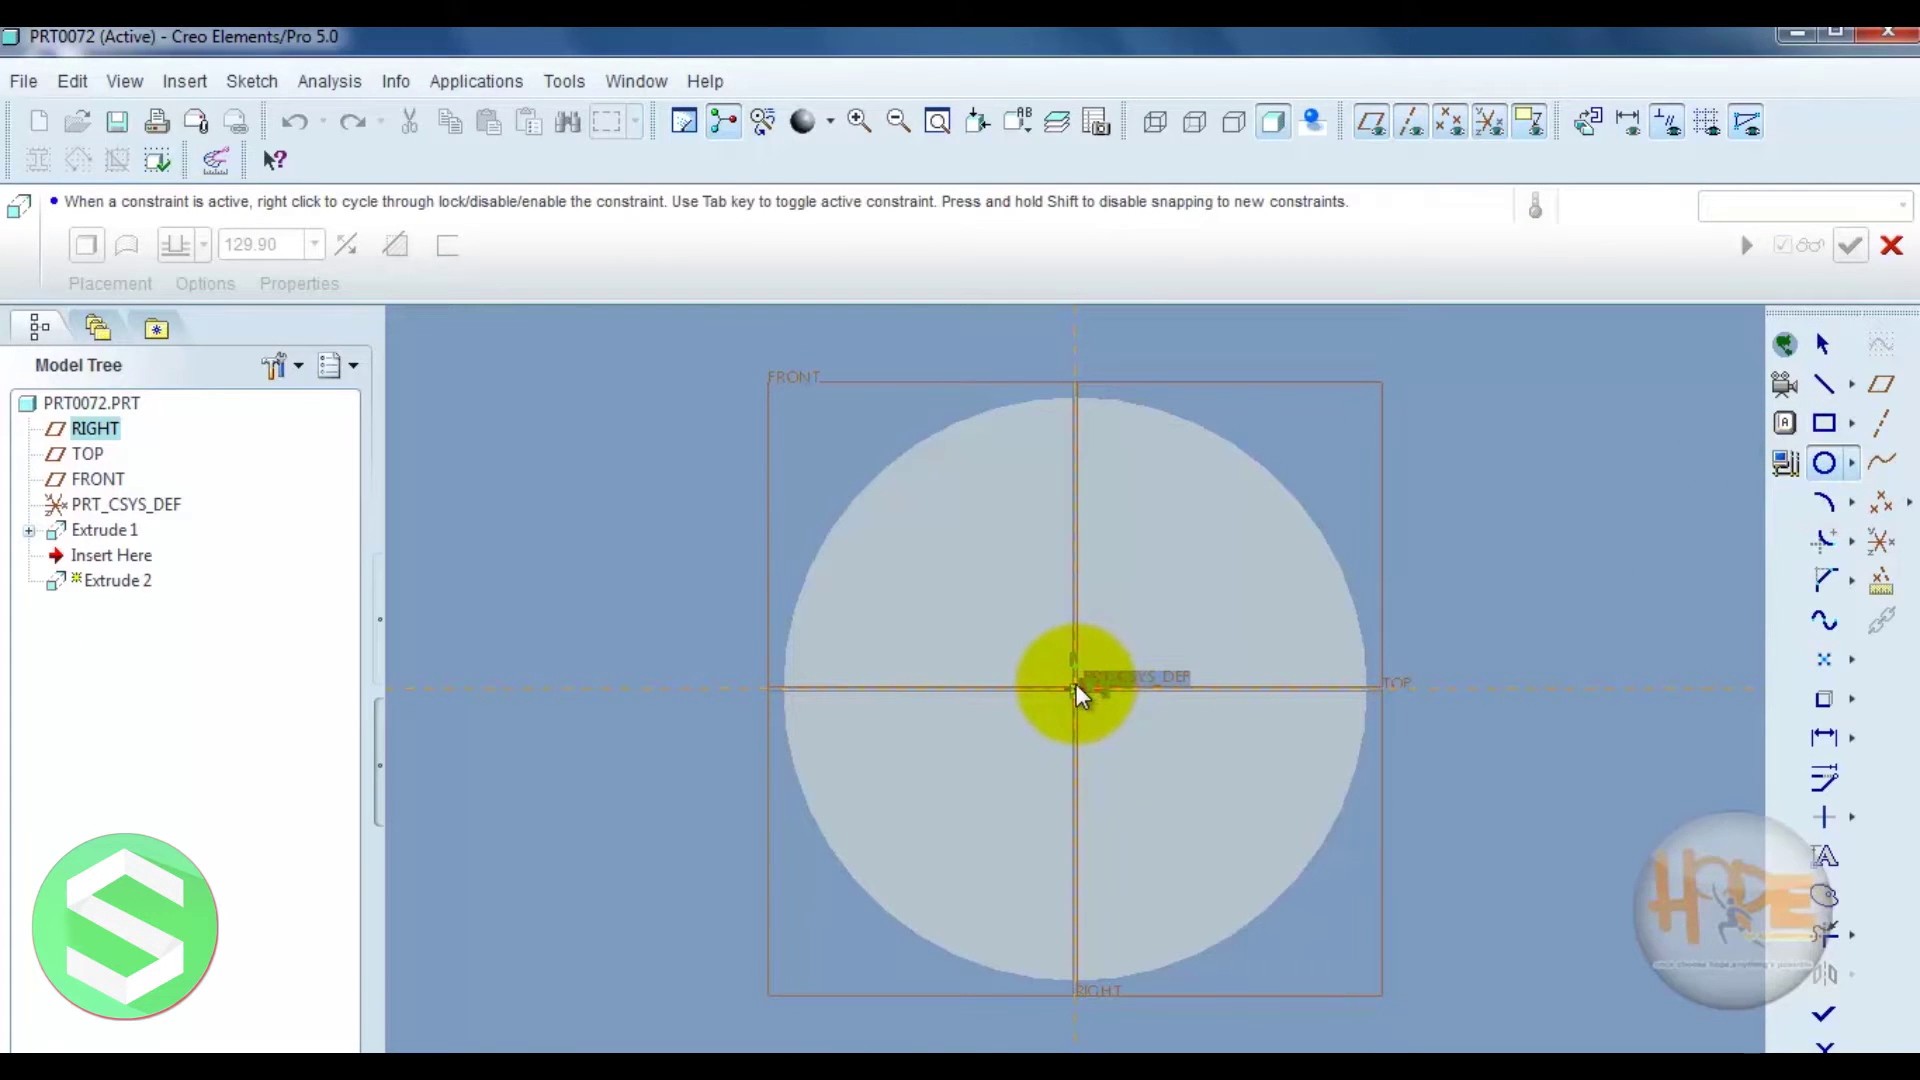
pyautogui.click(1076, 690)
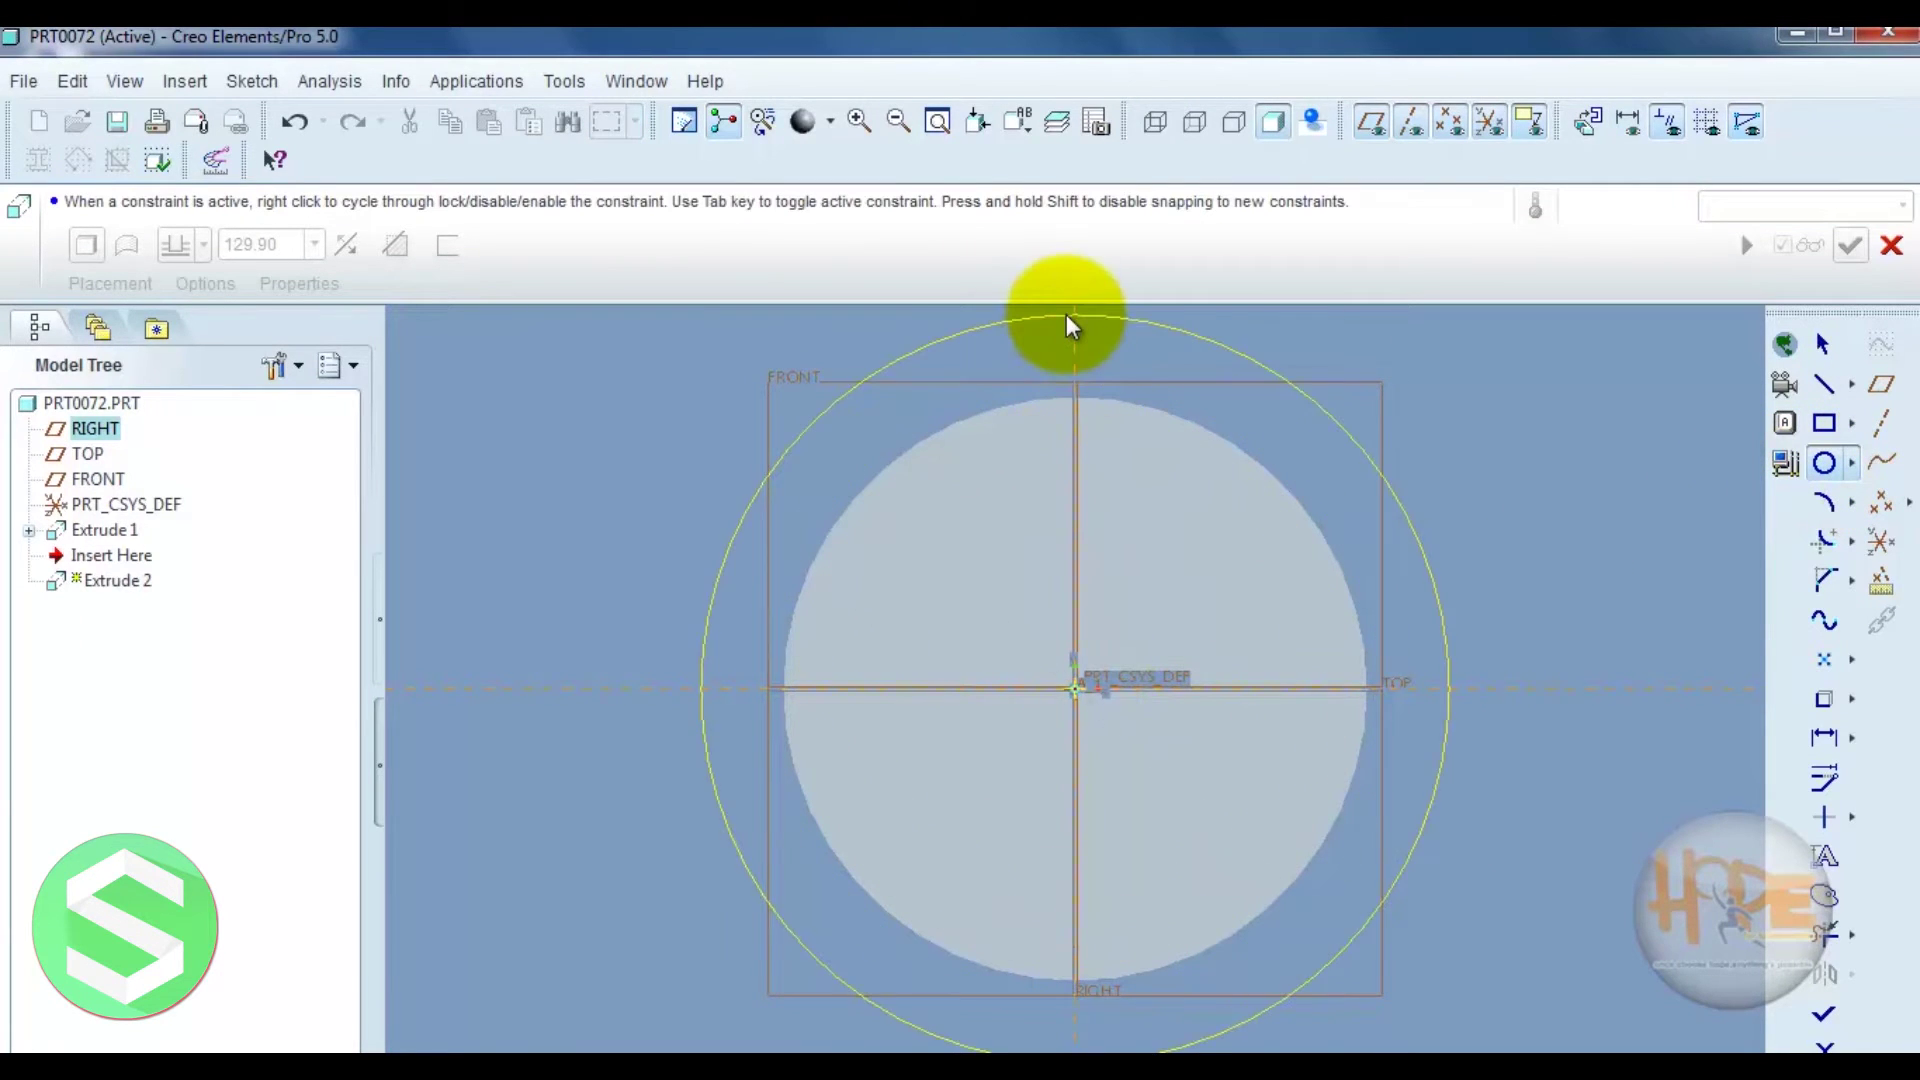
pyautogui.click(1277, 343)
pyautogui.middleClick(1393, 437)
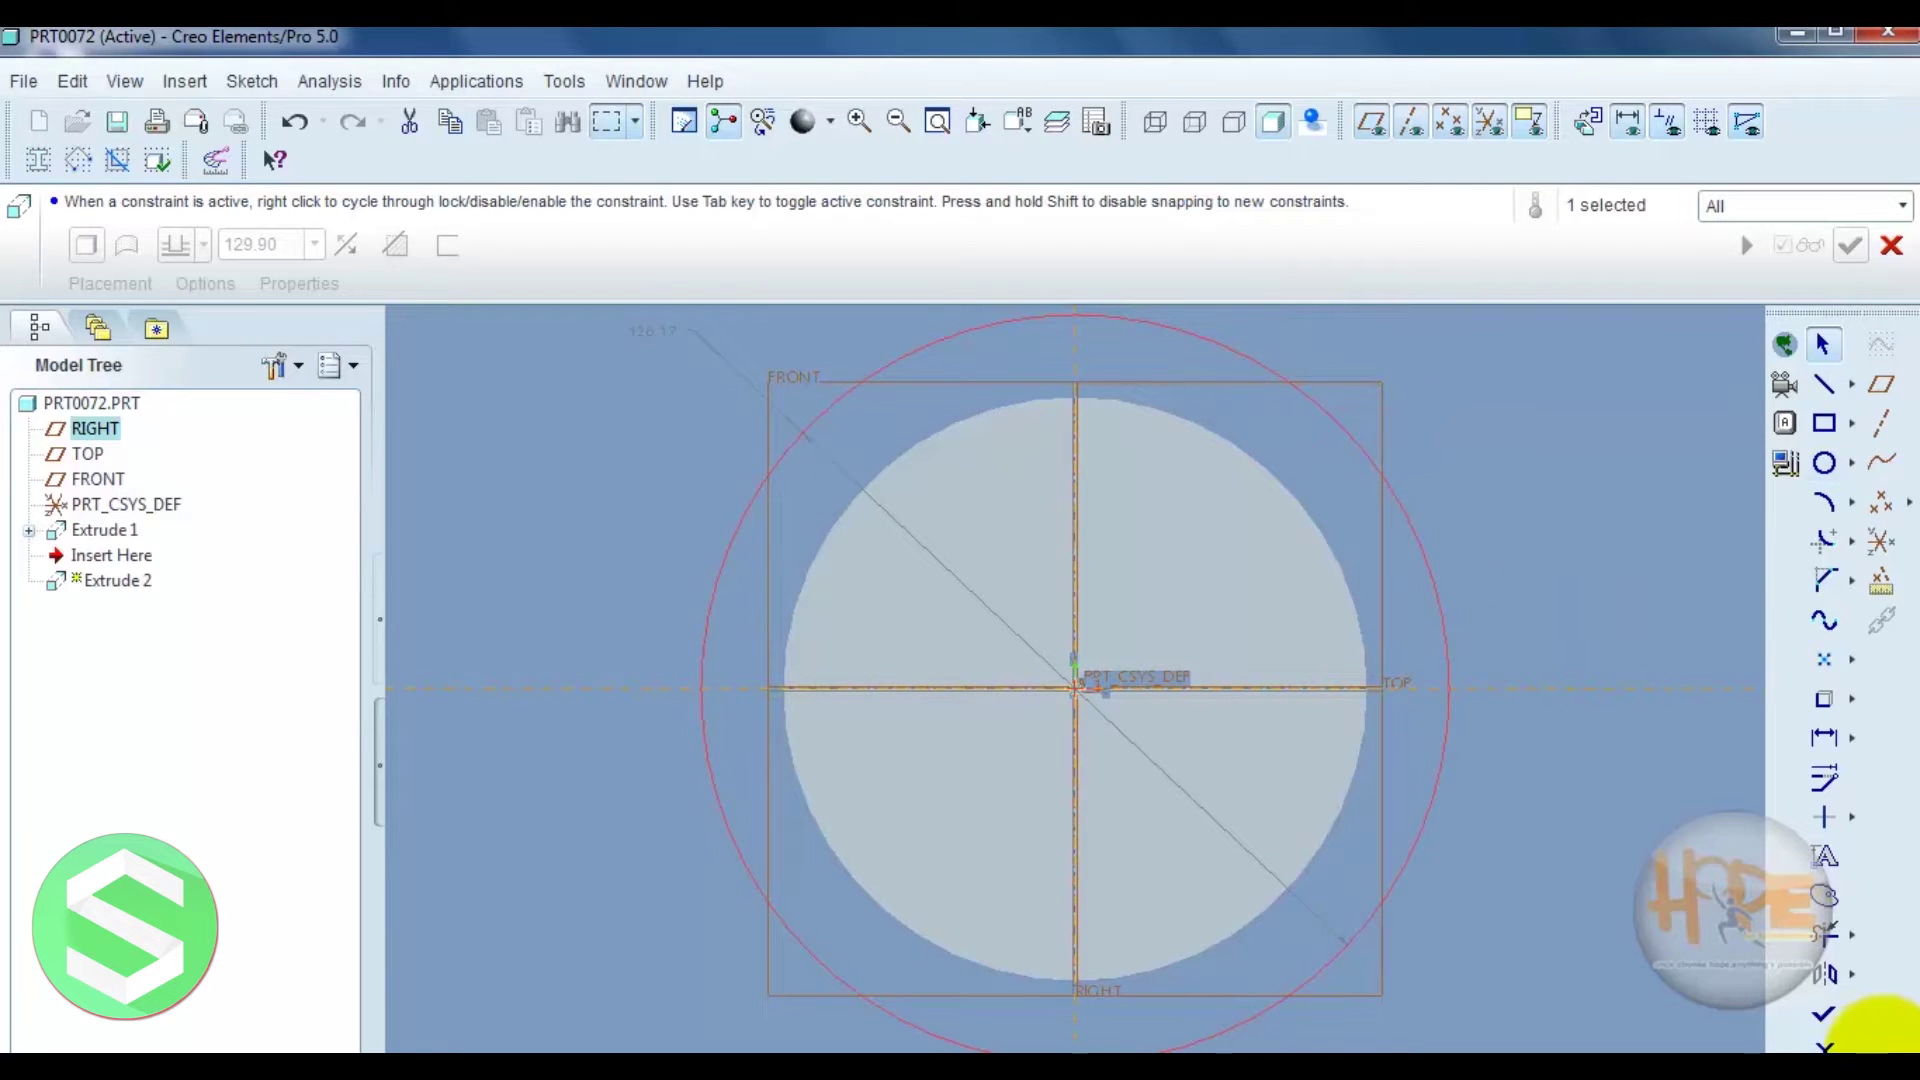
pyautogui.click(1822, 1015)
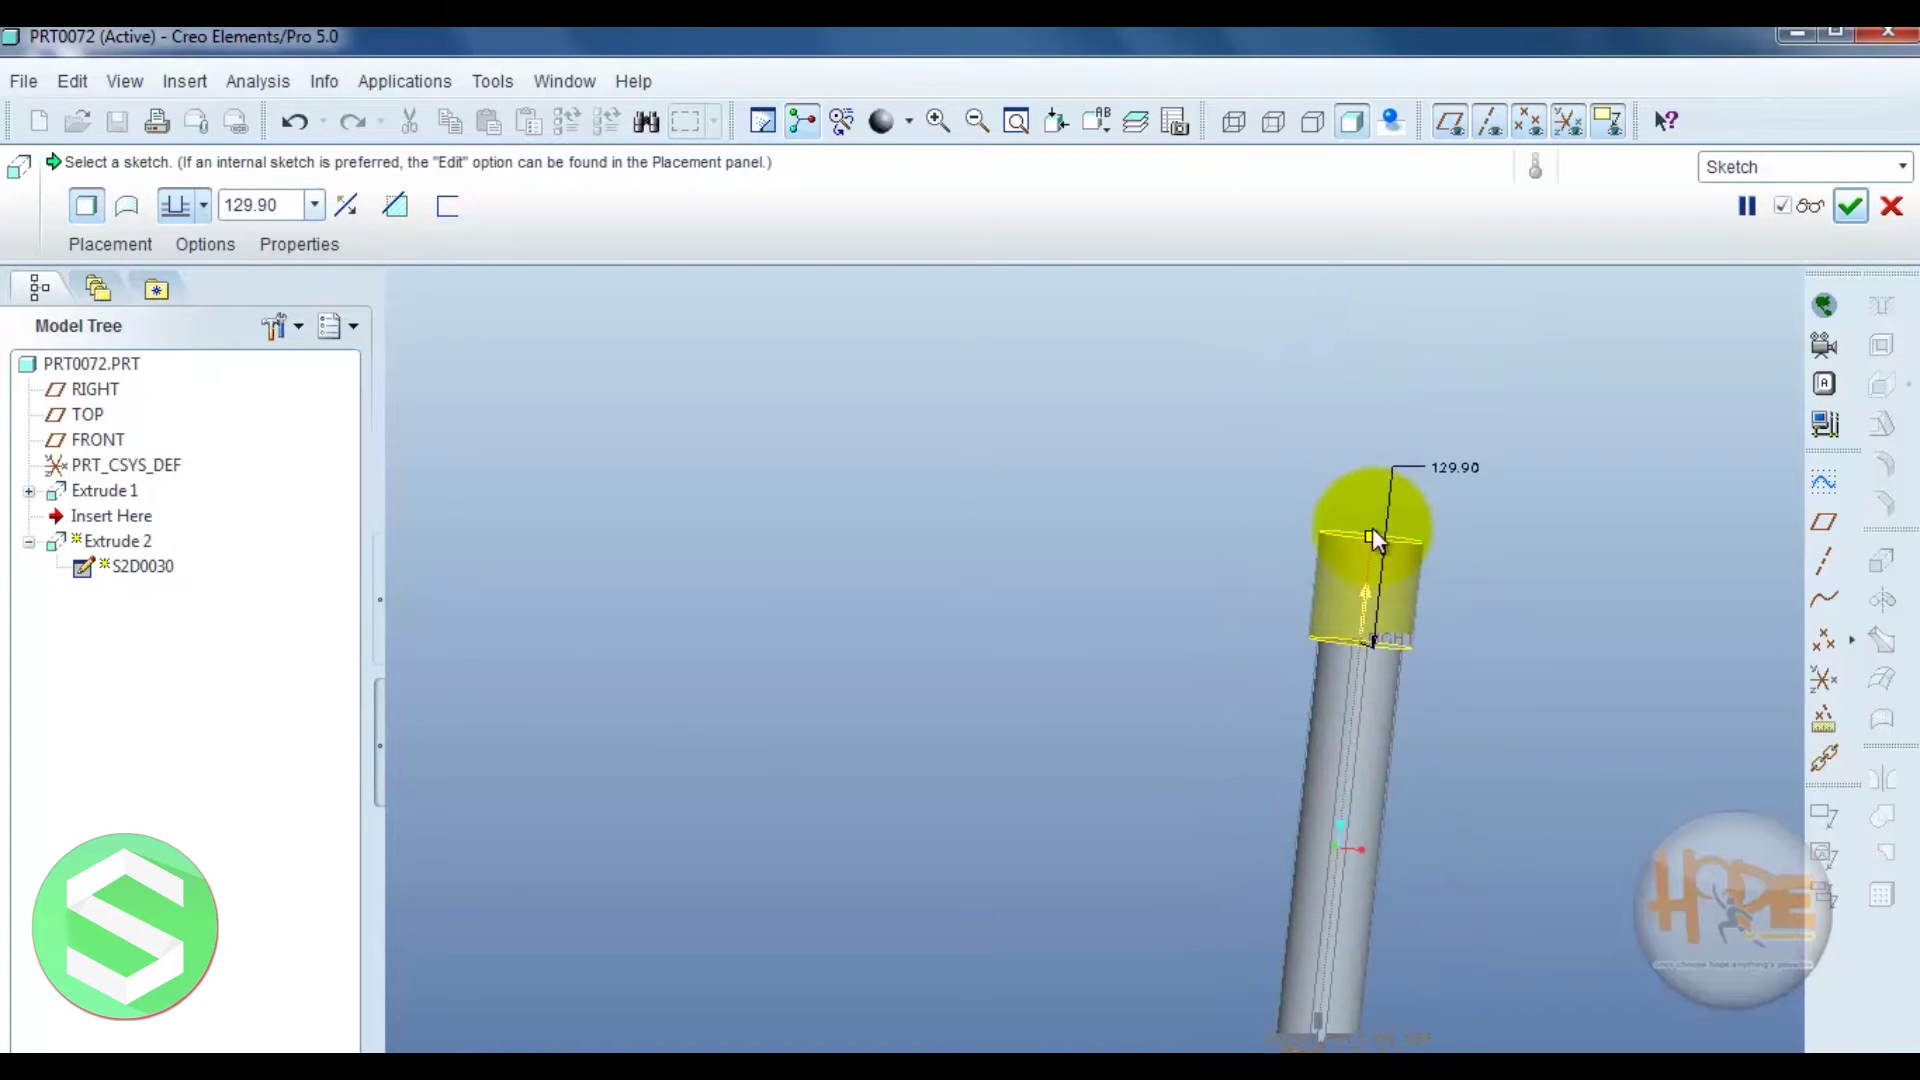
# - Reduce Extrude 2 to a thin, wider disc on the cylinder top and complete it
pyautogui.moveTo(1369, 536); pyautogui.dragTo(1360, 626)
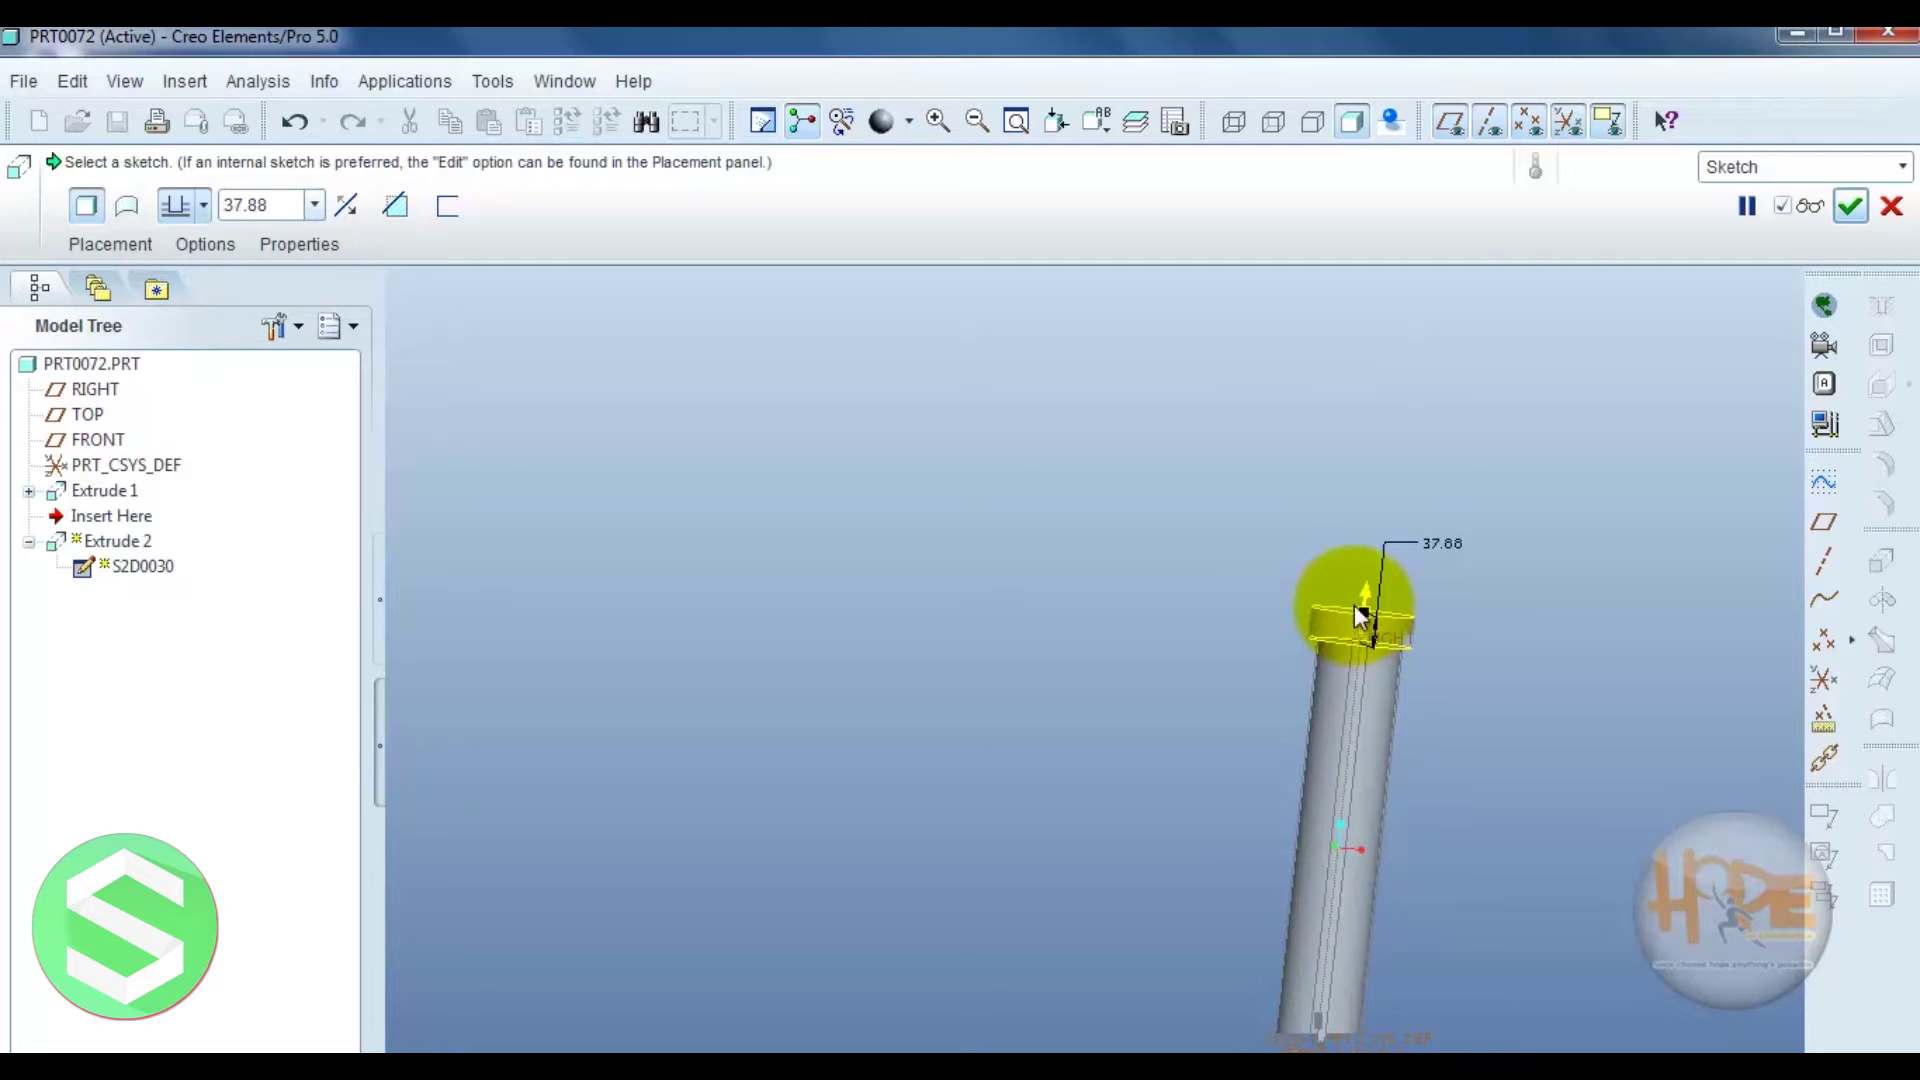
pyautogui.middleClick(1466, 585)
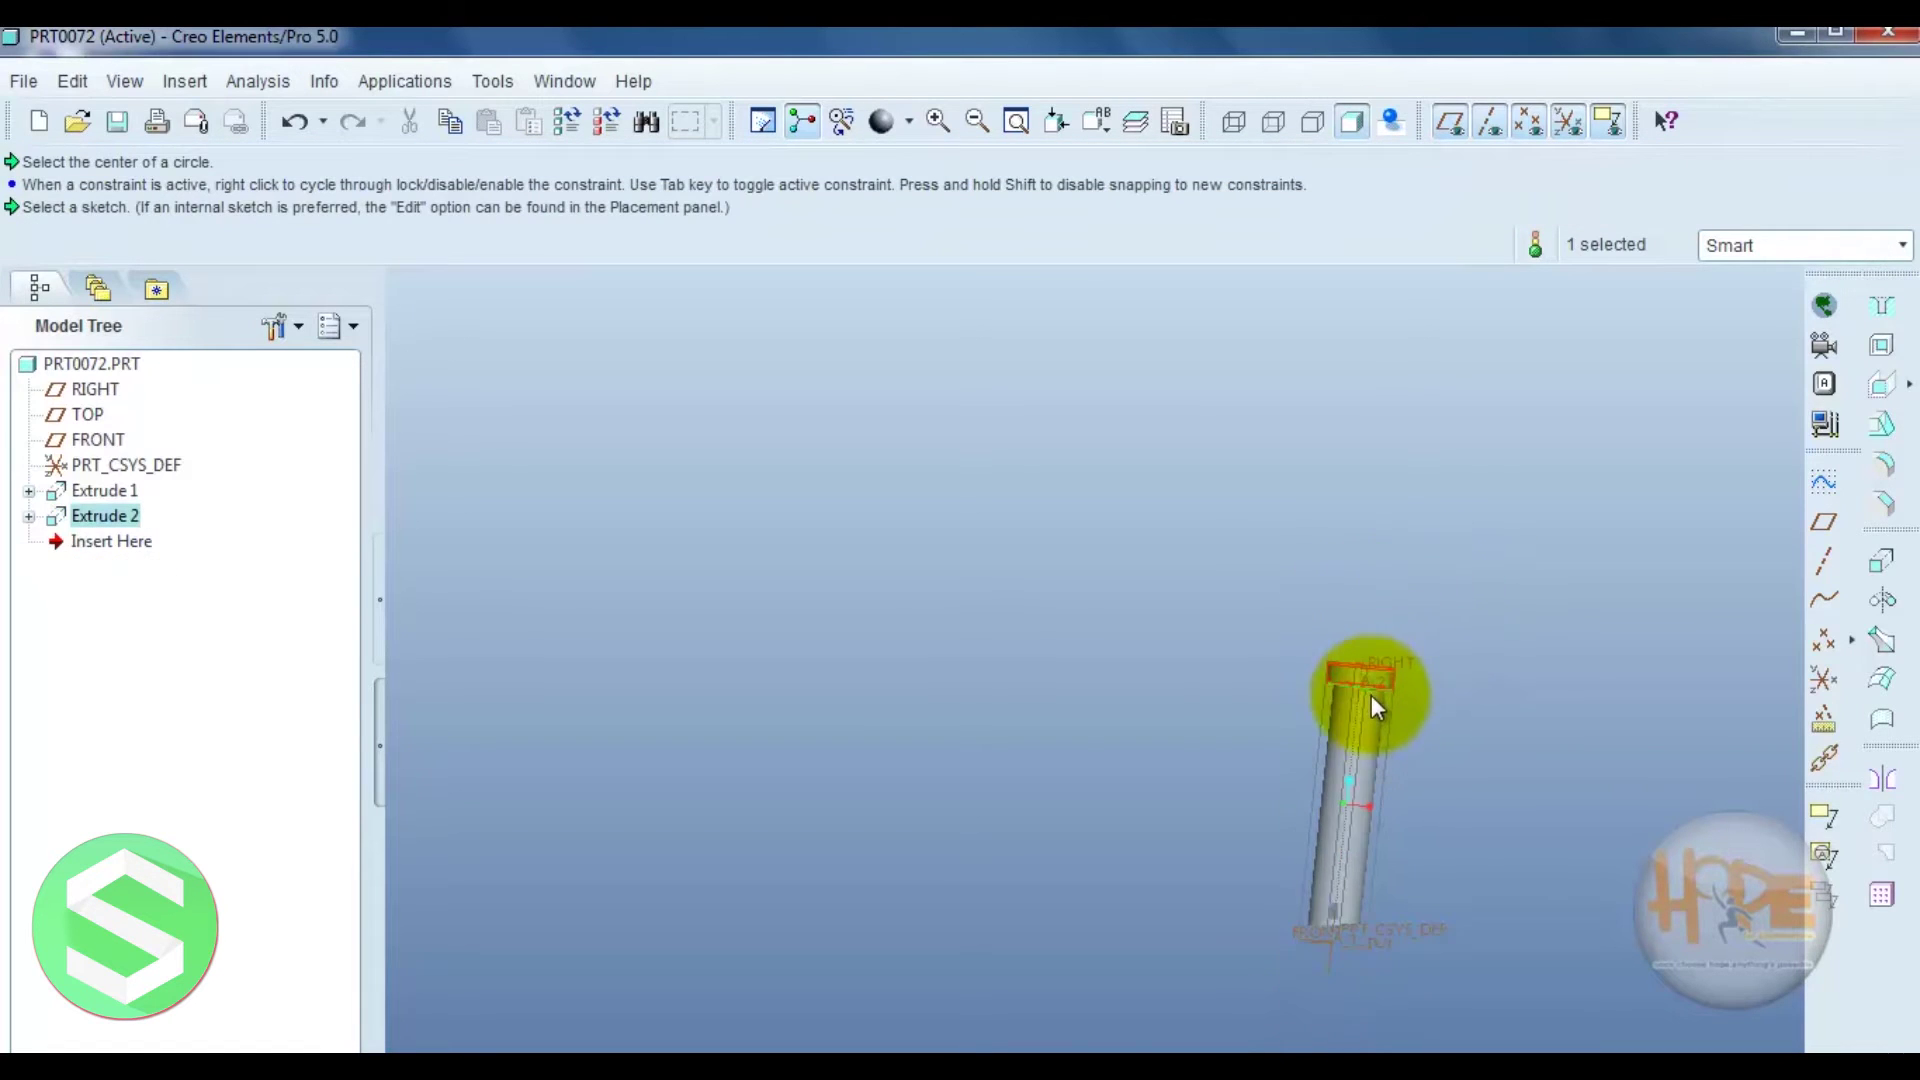
pyautogui.scroll(2, 1371, 694)
pyautogui.scroll(-2, 1322, 812)
pyautogui.scroll(2, 1112, 828)
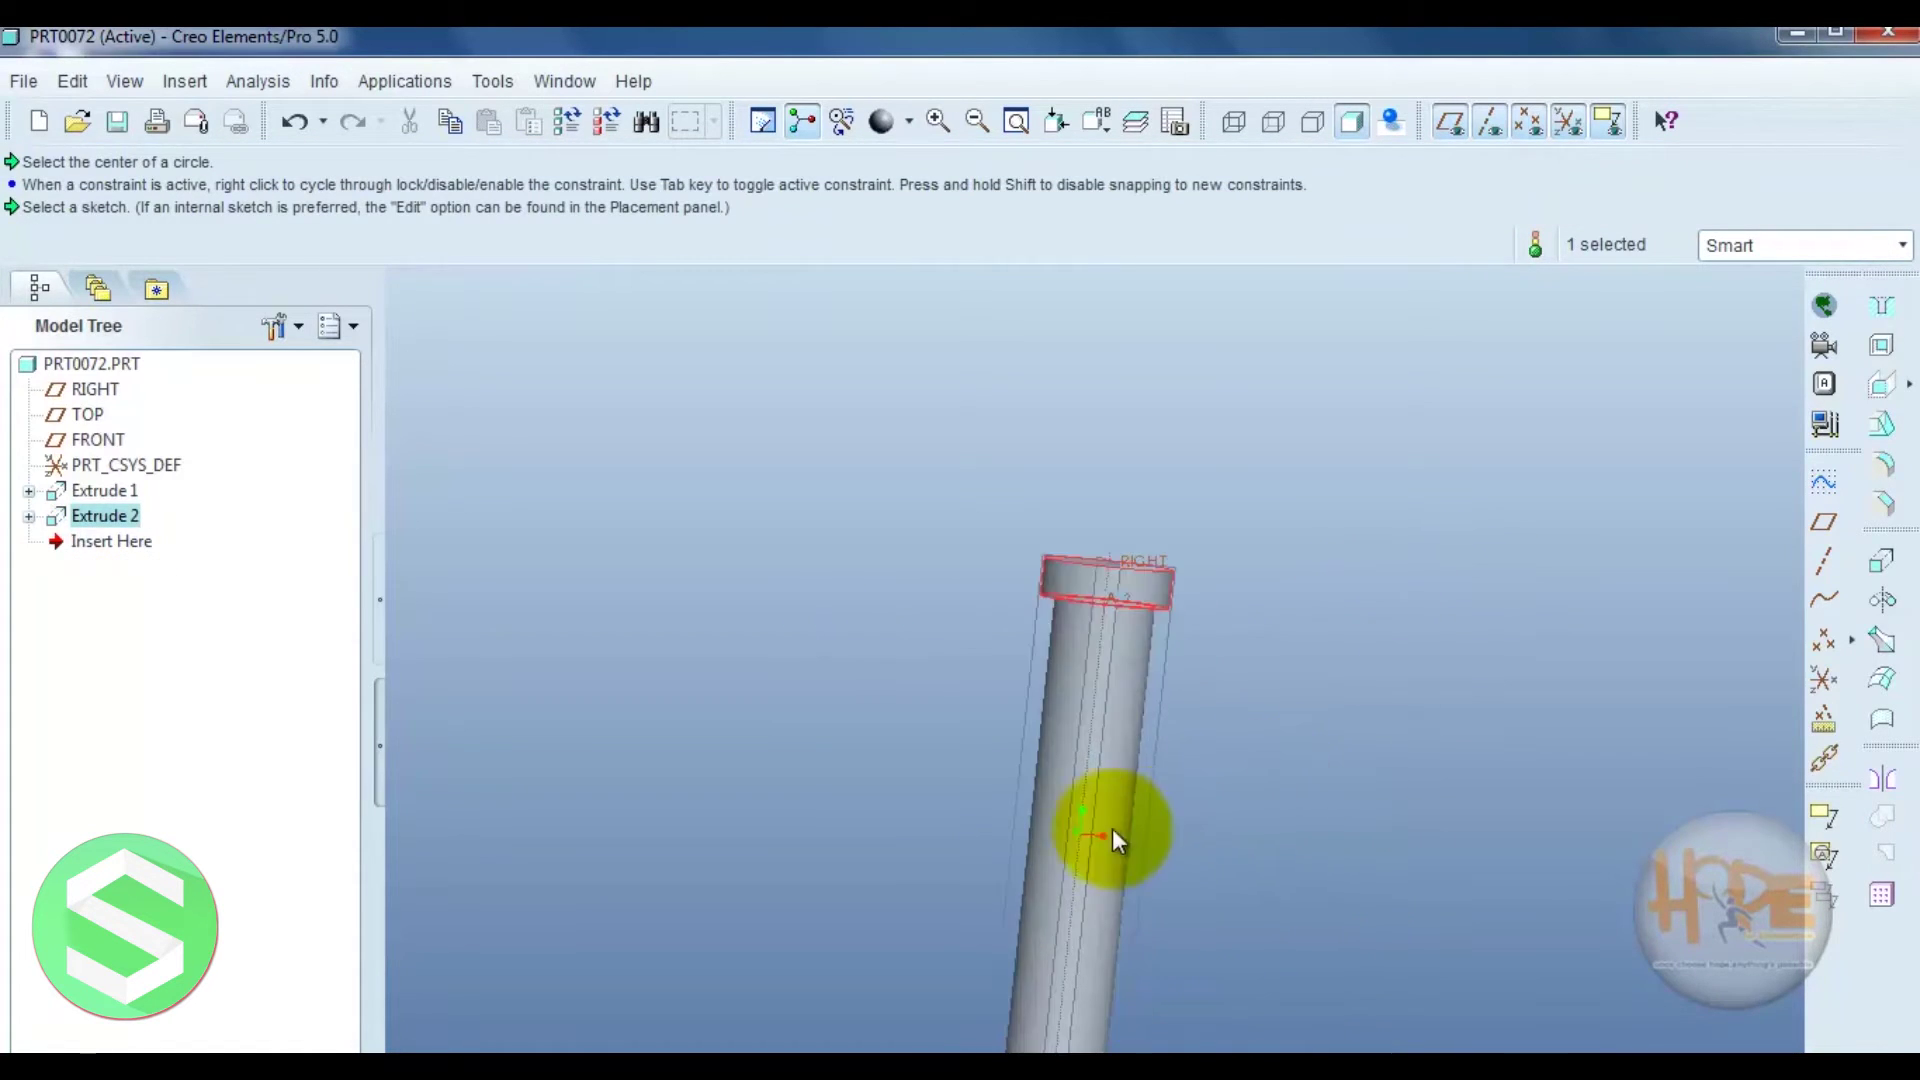
pyautogui.scroll(-2, 1111, 828)
pyautogui.scroll(2, 1079, 916)
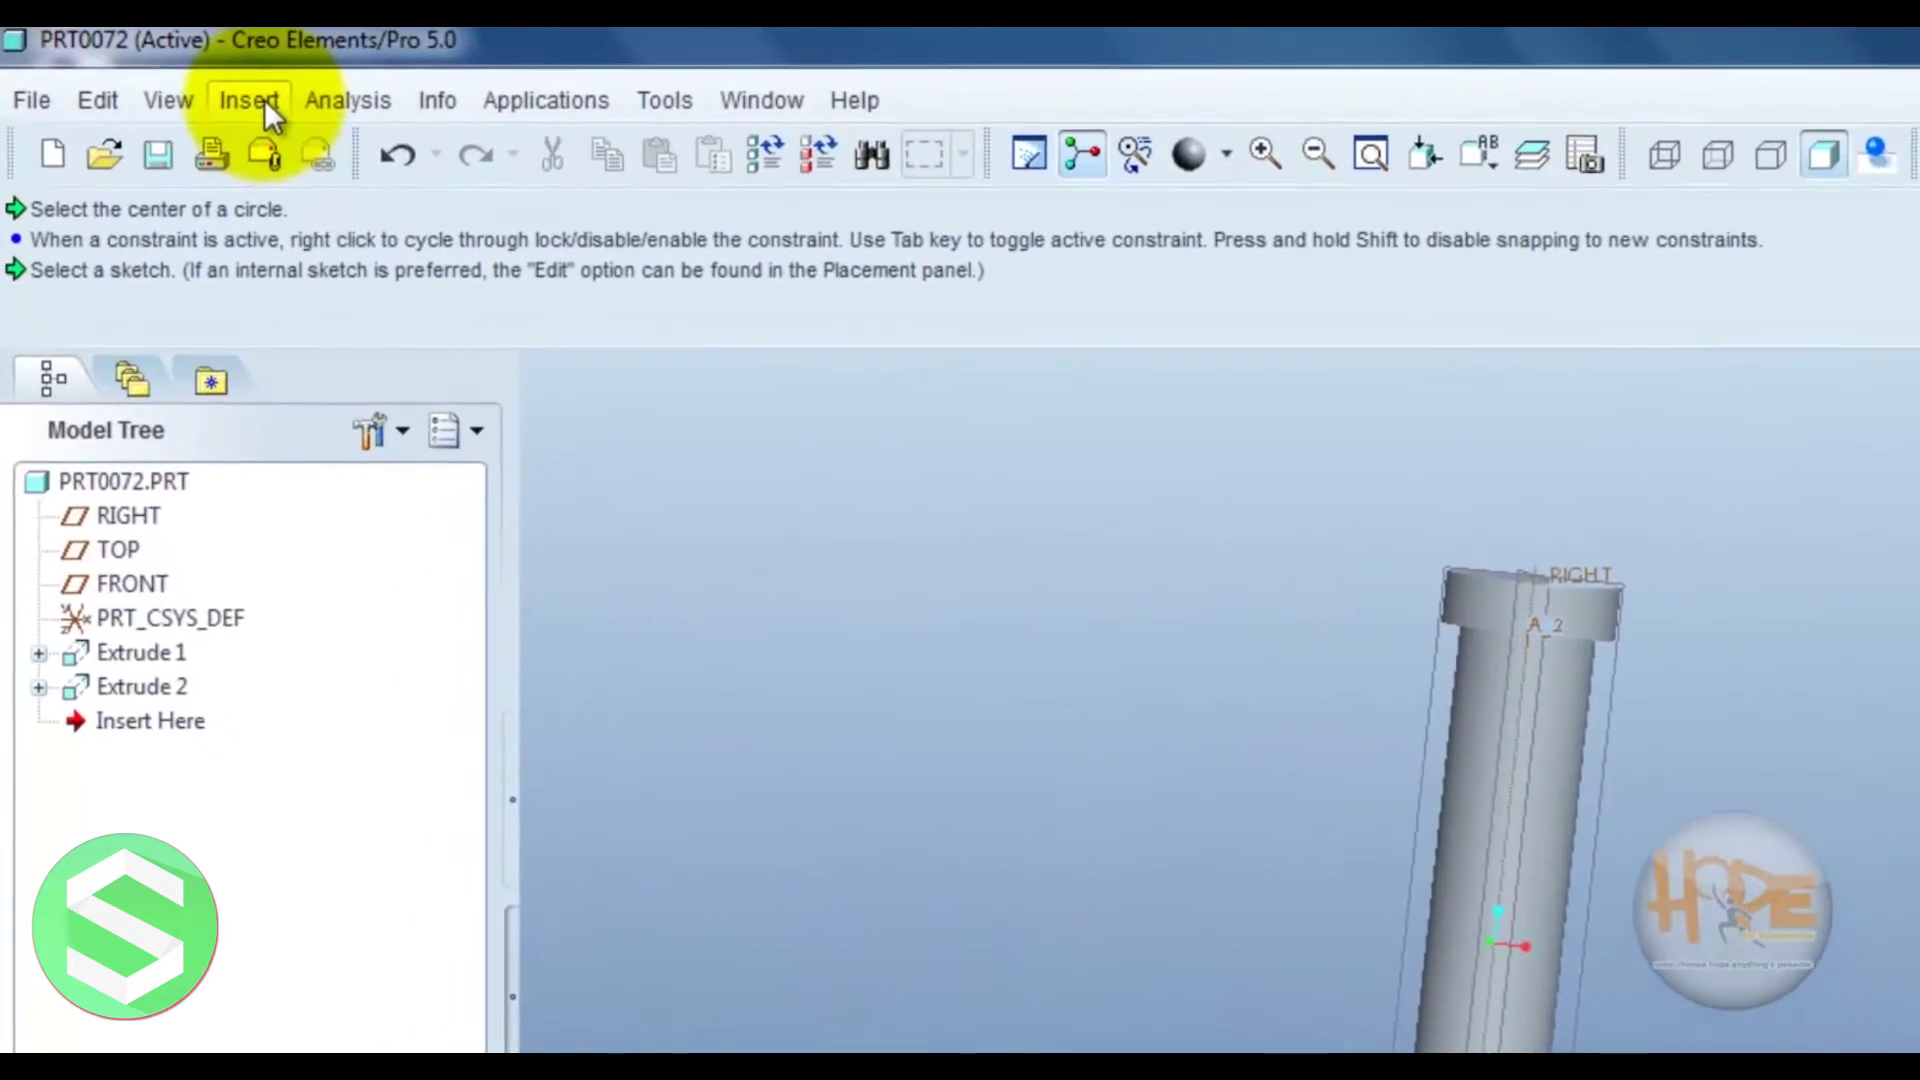
# - Start a helical sweep cut from the Insert menu
pyautogui.click(205, 88)
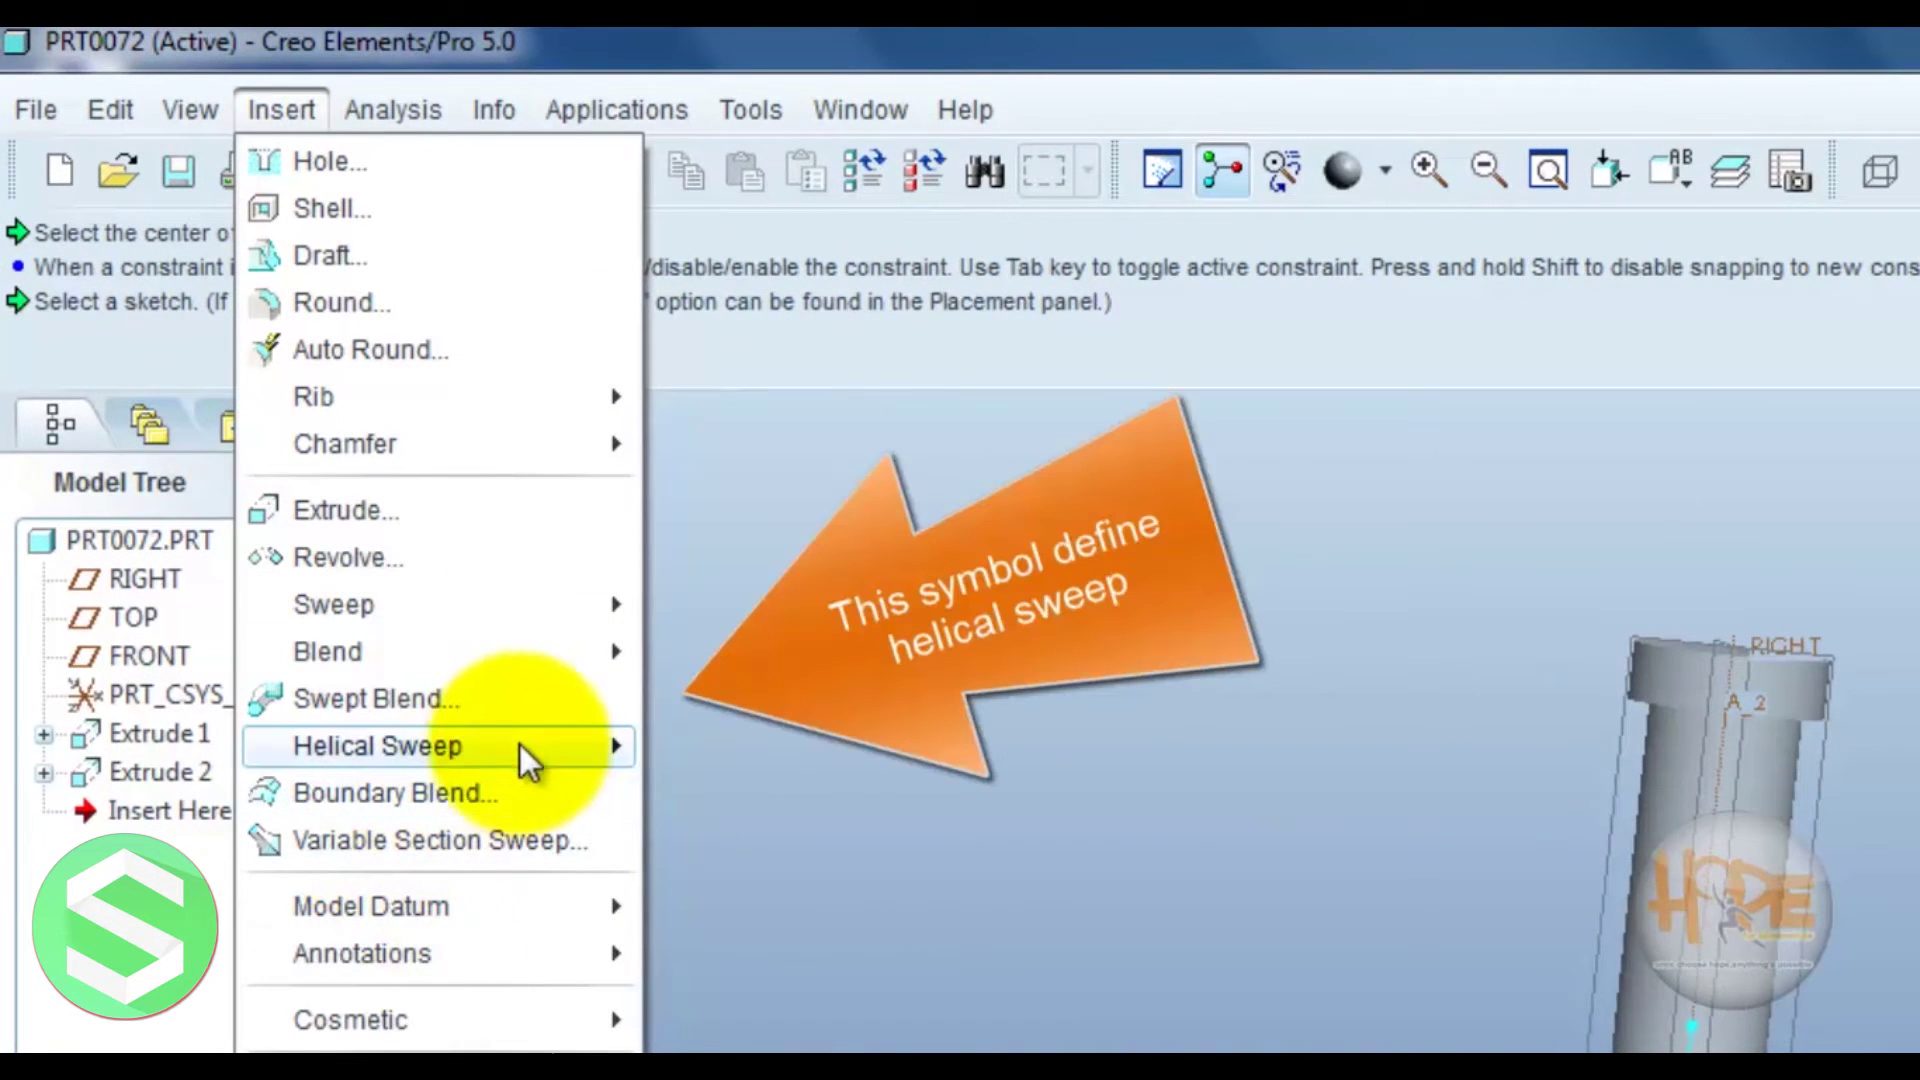
pyautogui.moveTo(376, 746)
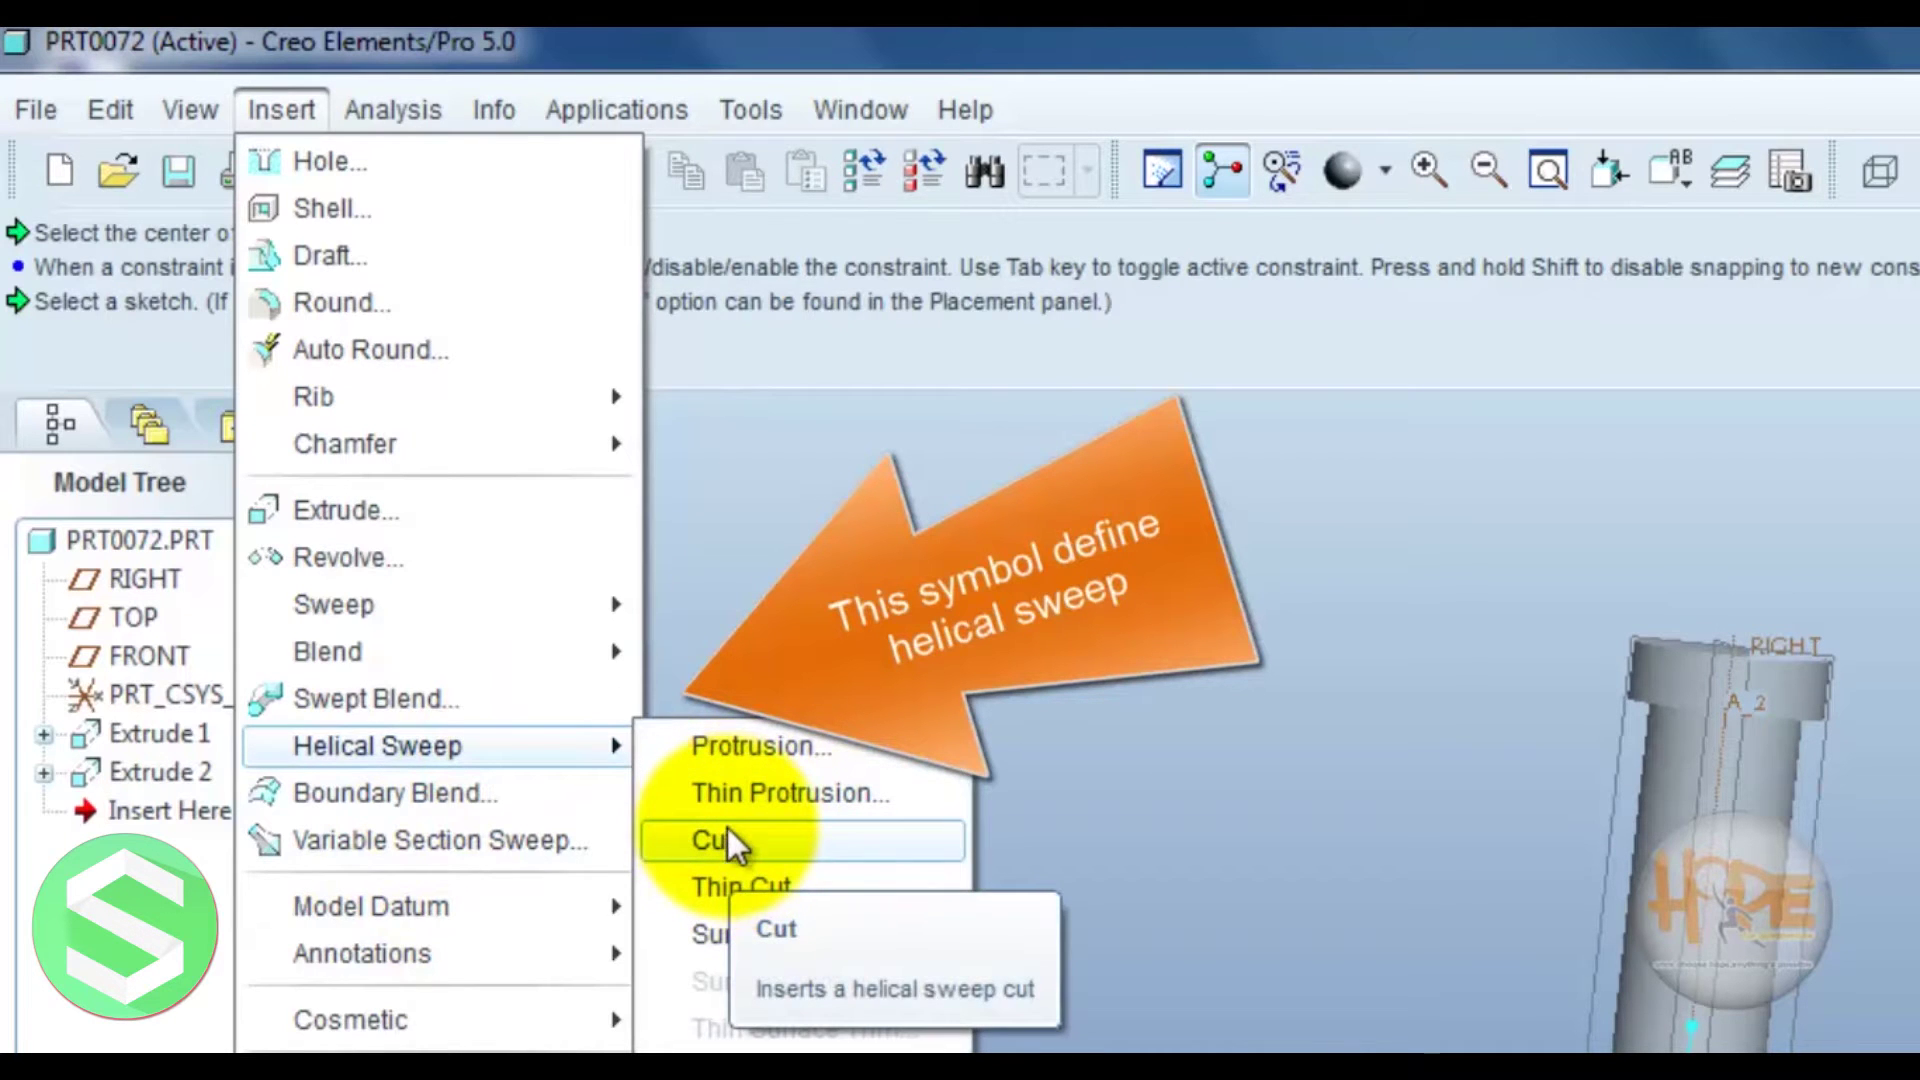
pyautogui.click(727, 840)
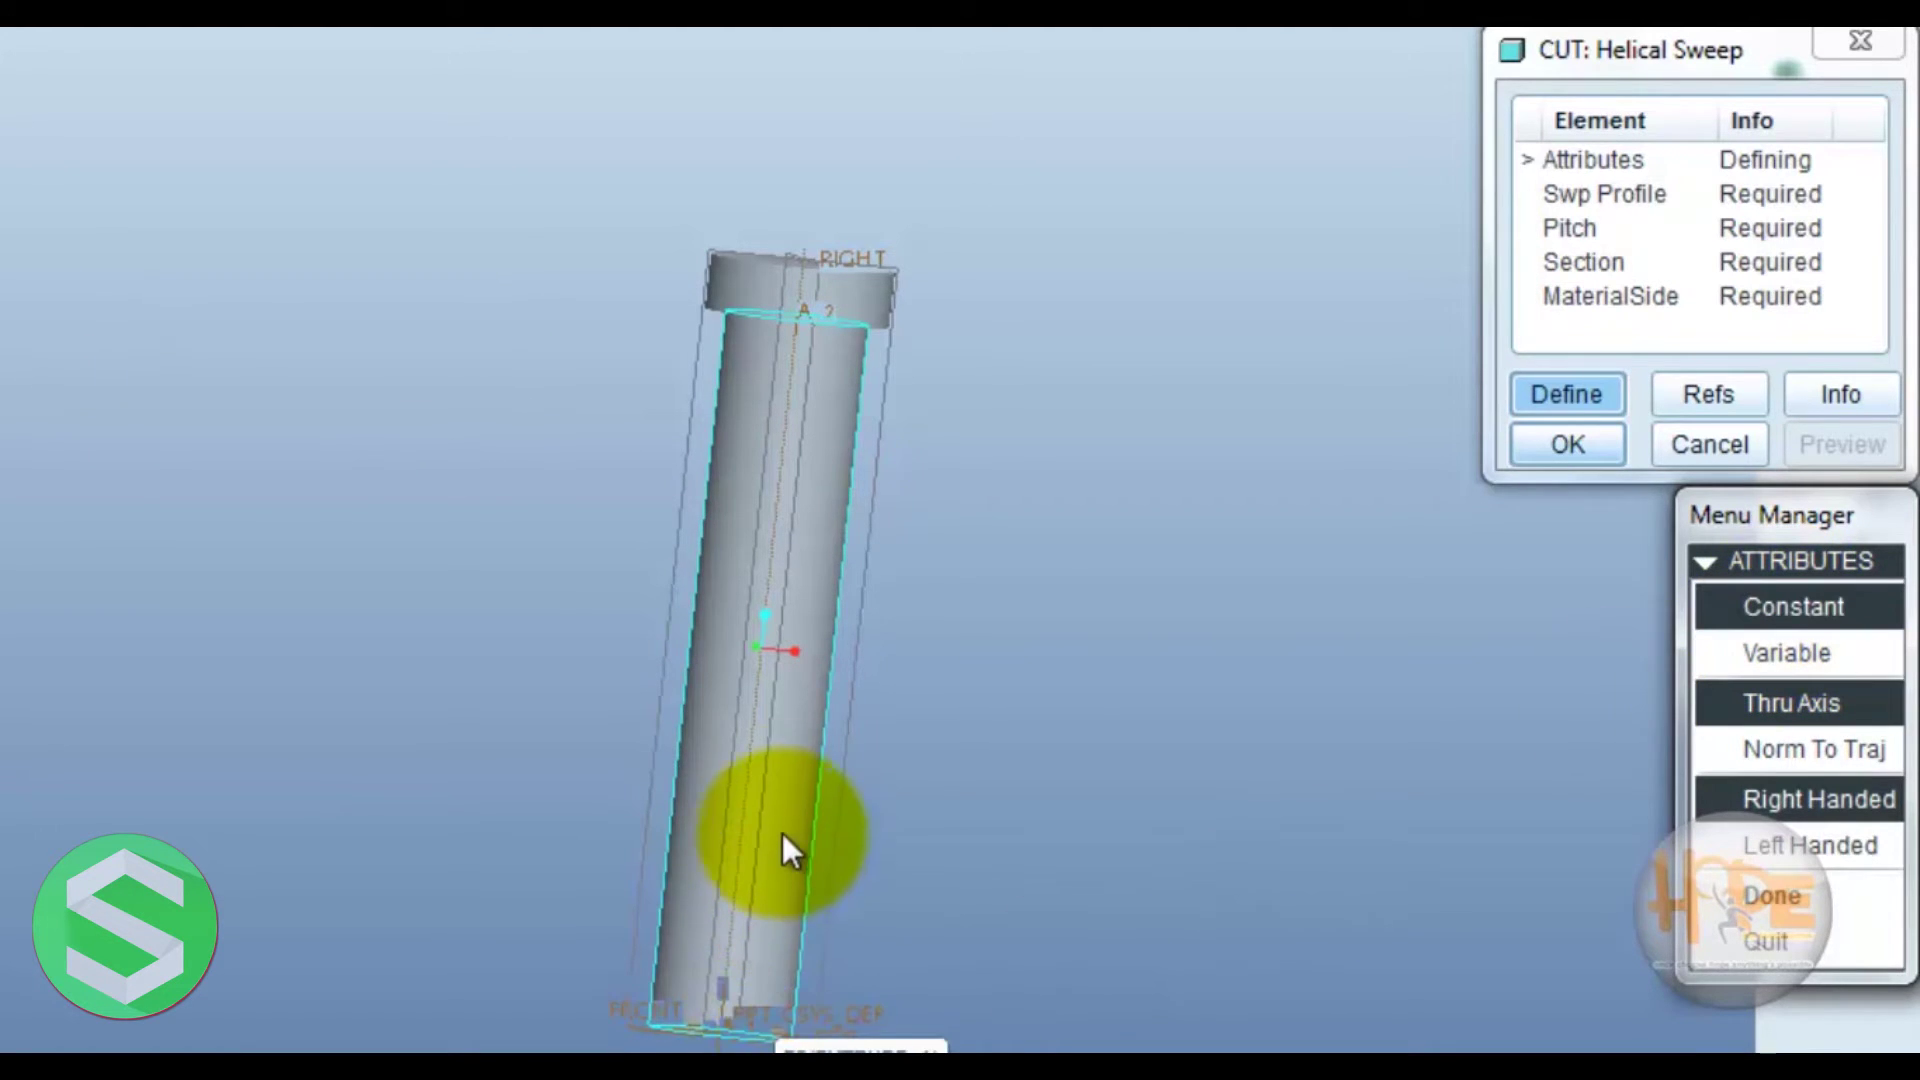
# - Set the helical cut attributes to Constant, Thru Axis and Right Handed
pyautogui.click(1827, 728)
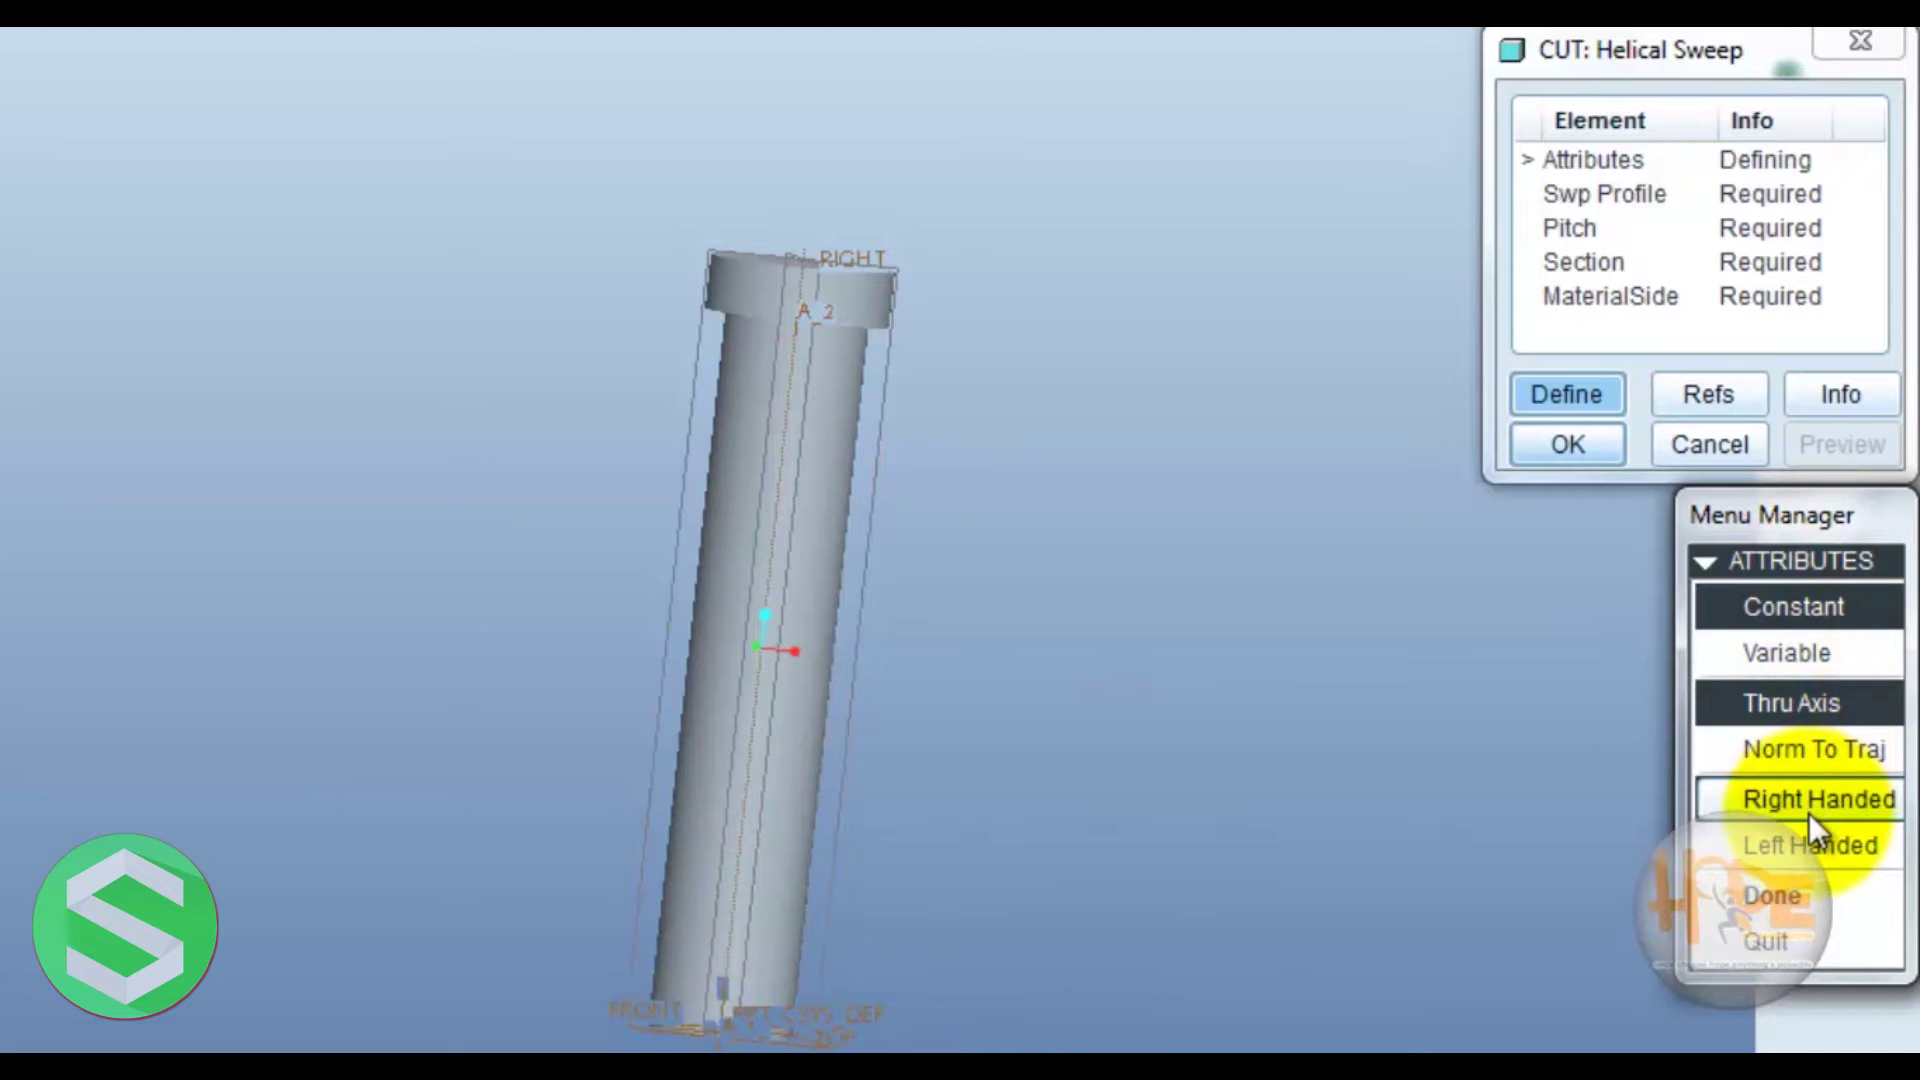
pyautogui.click(1806, 814)
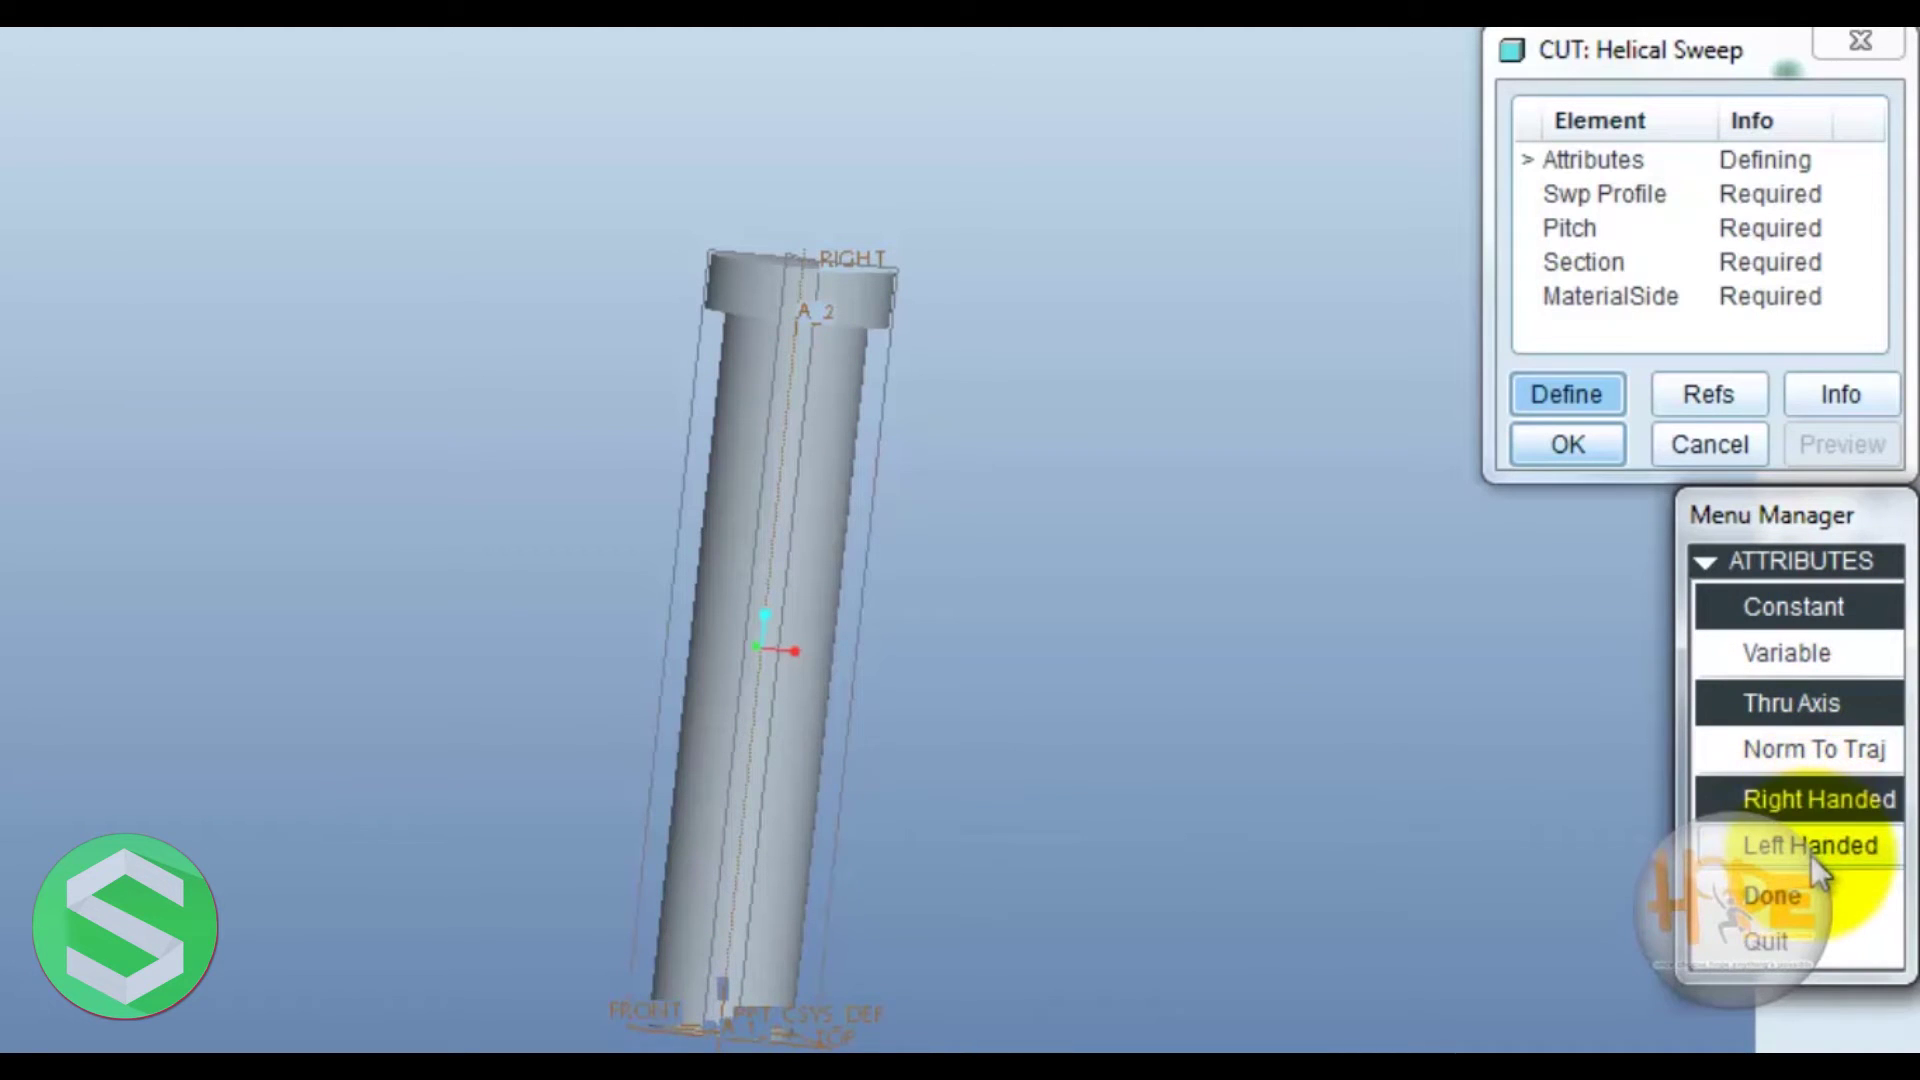
pyautogui.click(1800, 897)
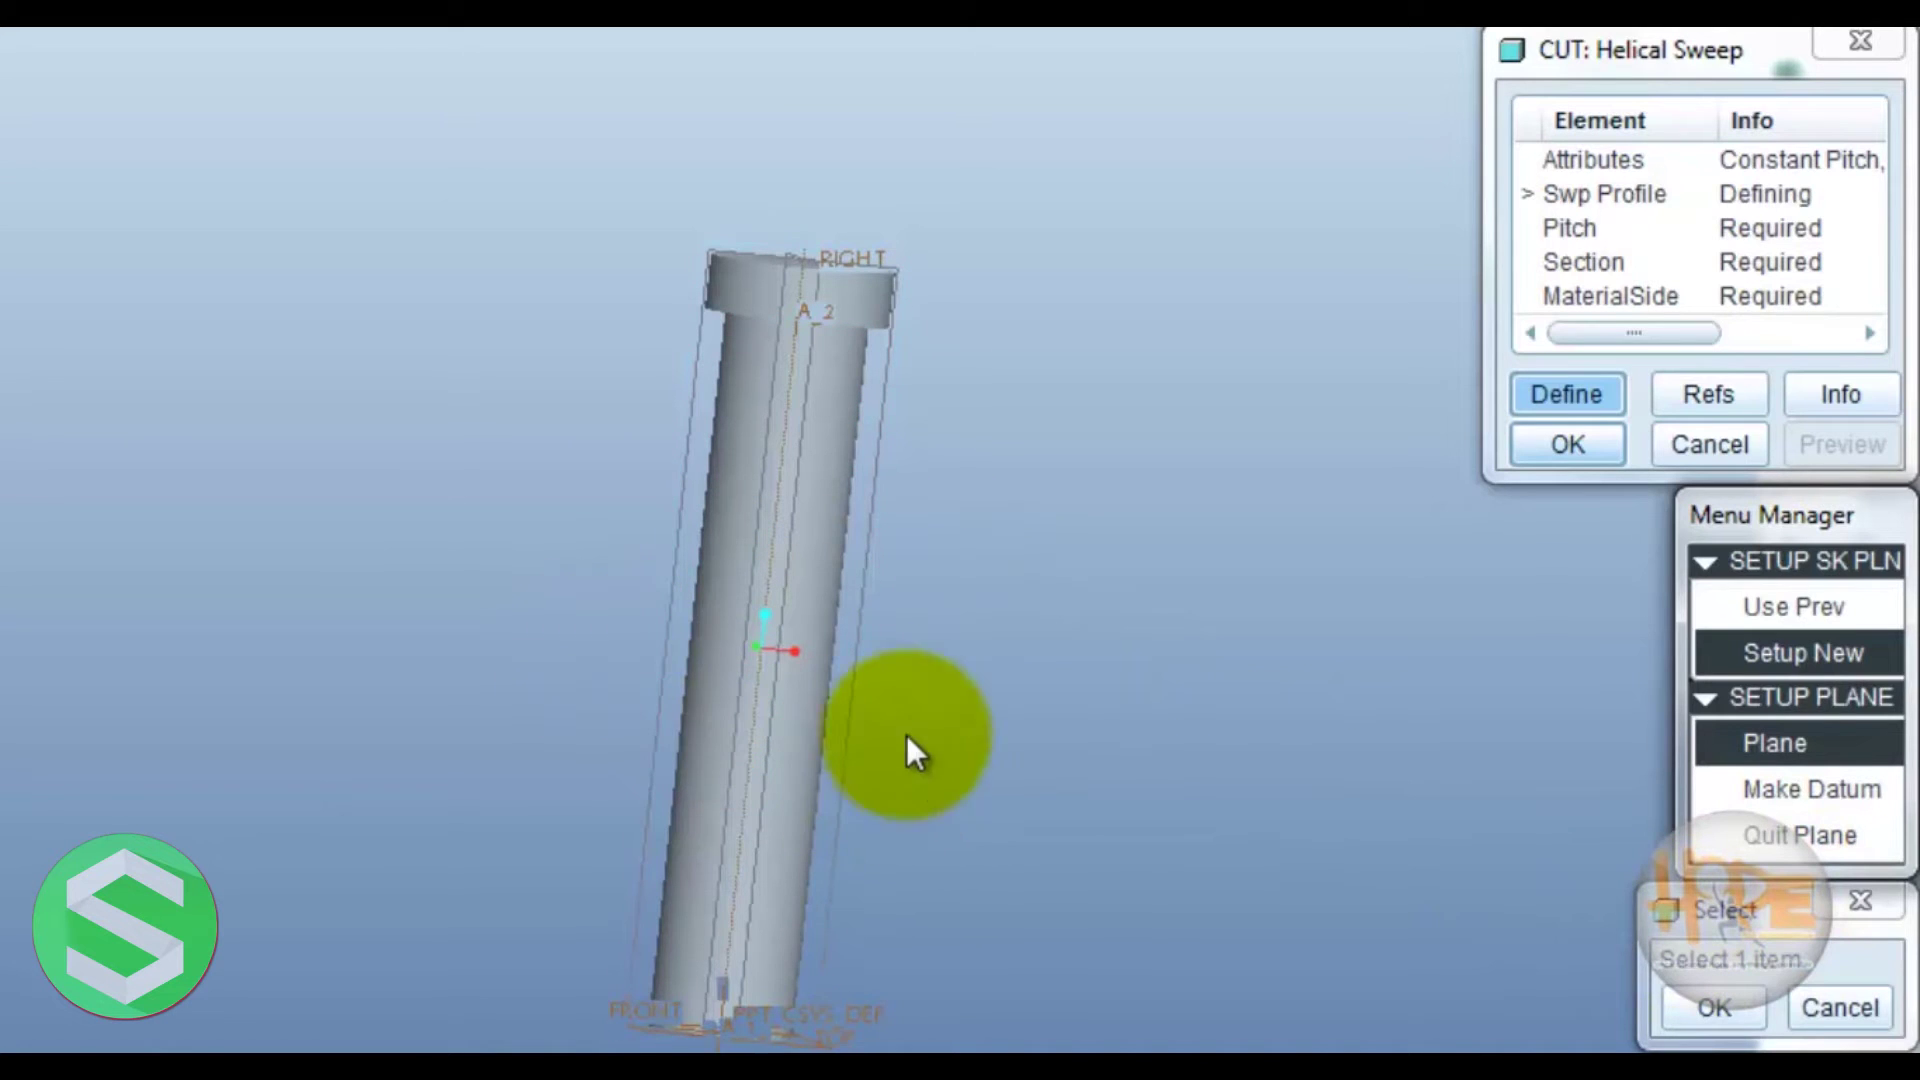
# - Select the datum plane for the sweep profile with default orientation, moving the dialog aside
pyautogui.moveTo(888, 716)
pyautogui.mouseDown(button='middle')
pyautogui.moveTo(874, 770)
pyautogui.moveTo(835, 750)
pyautogui.moveTo(876, 794)
pyautogui.mouseUp(button='middle')
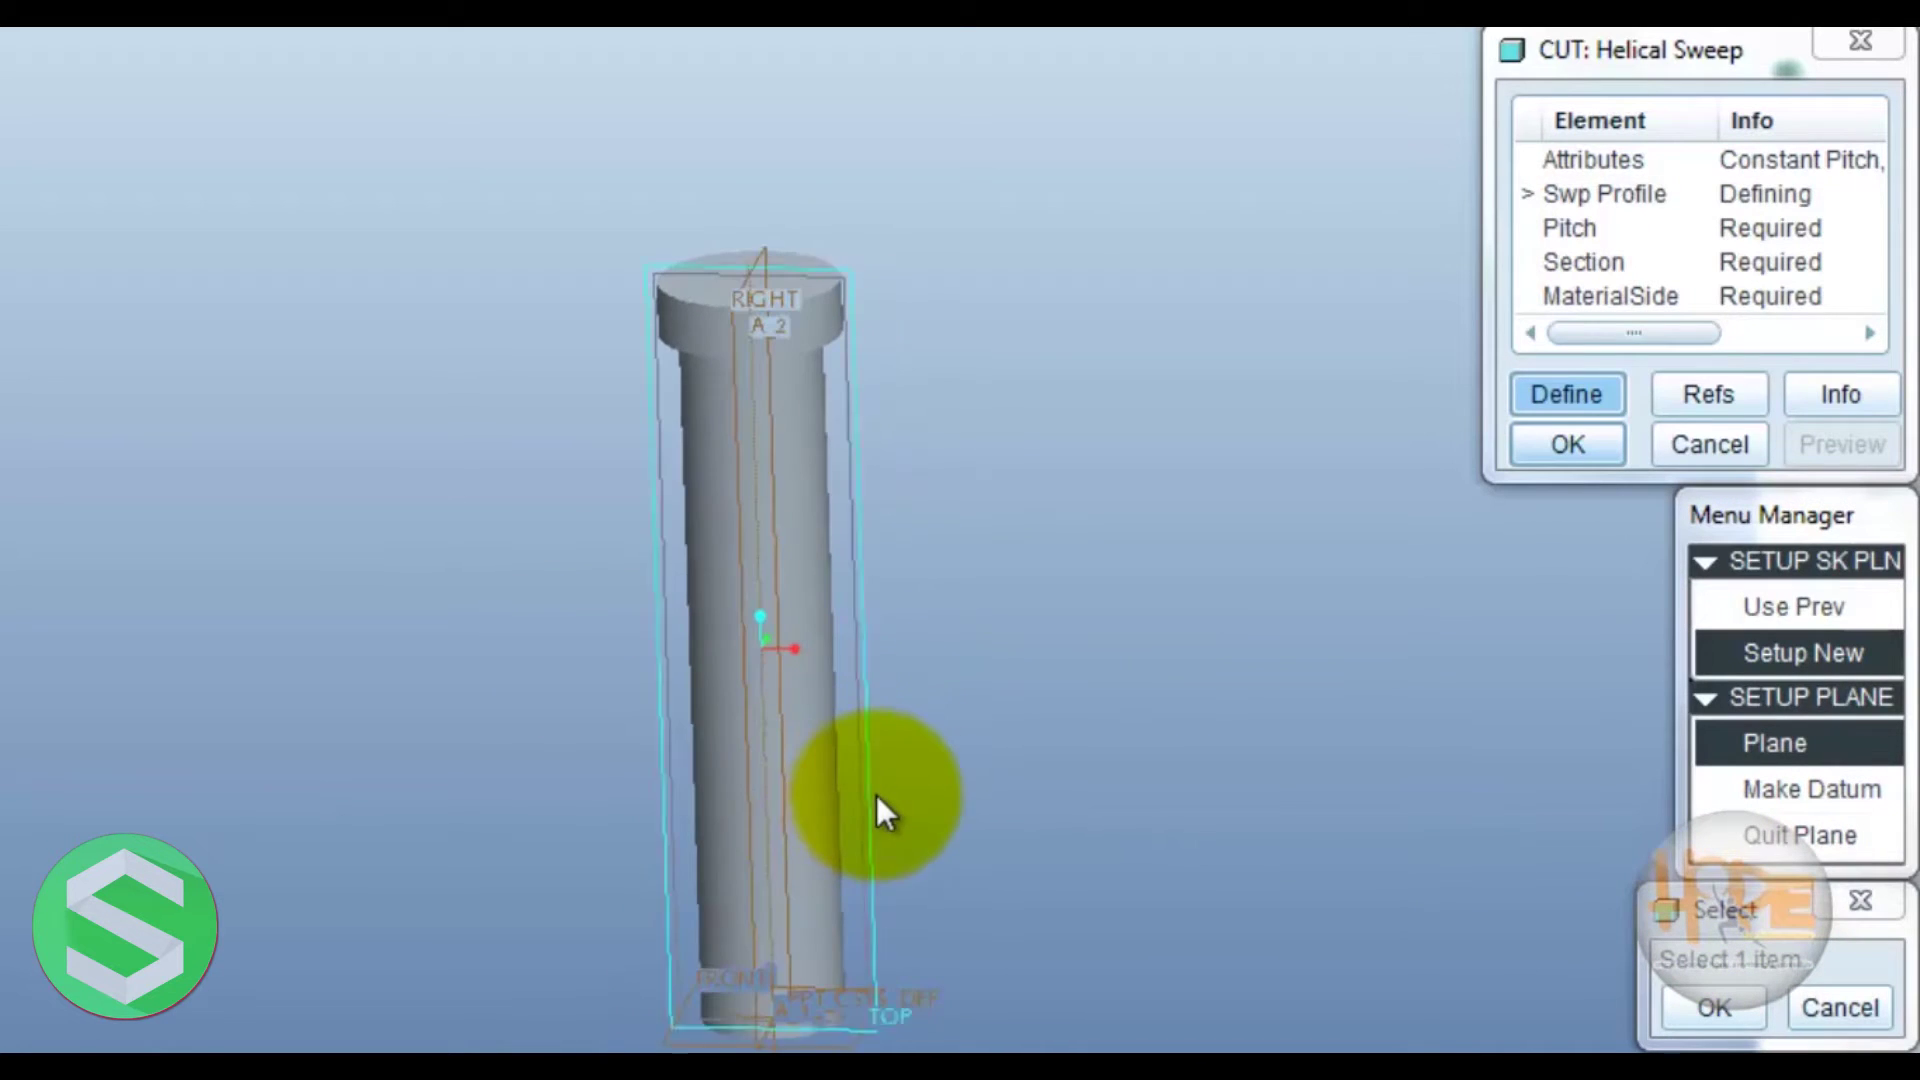
pyautogui.click(868, 797)
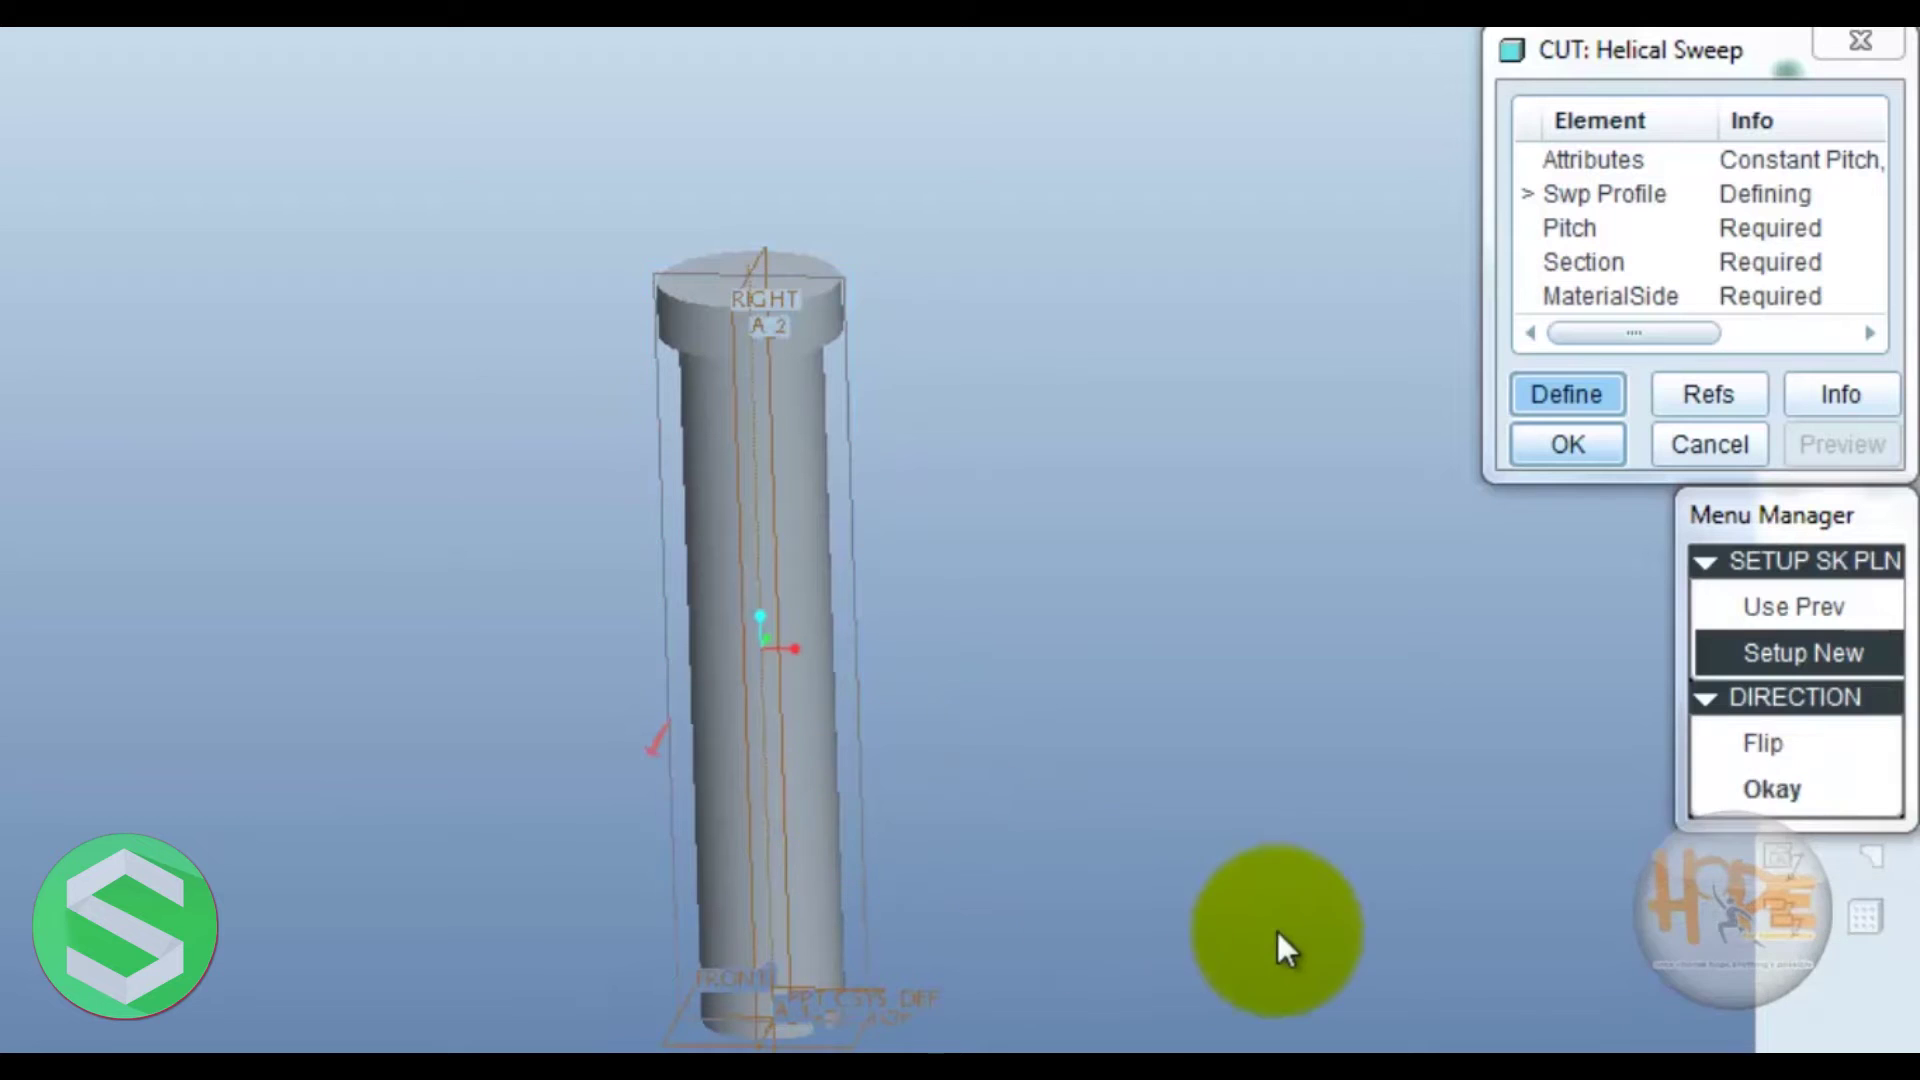
pyautogui.click(1742, 794)
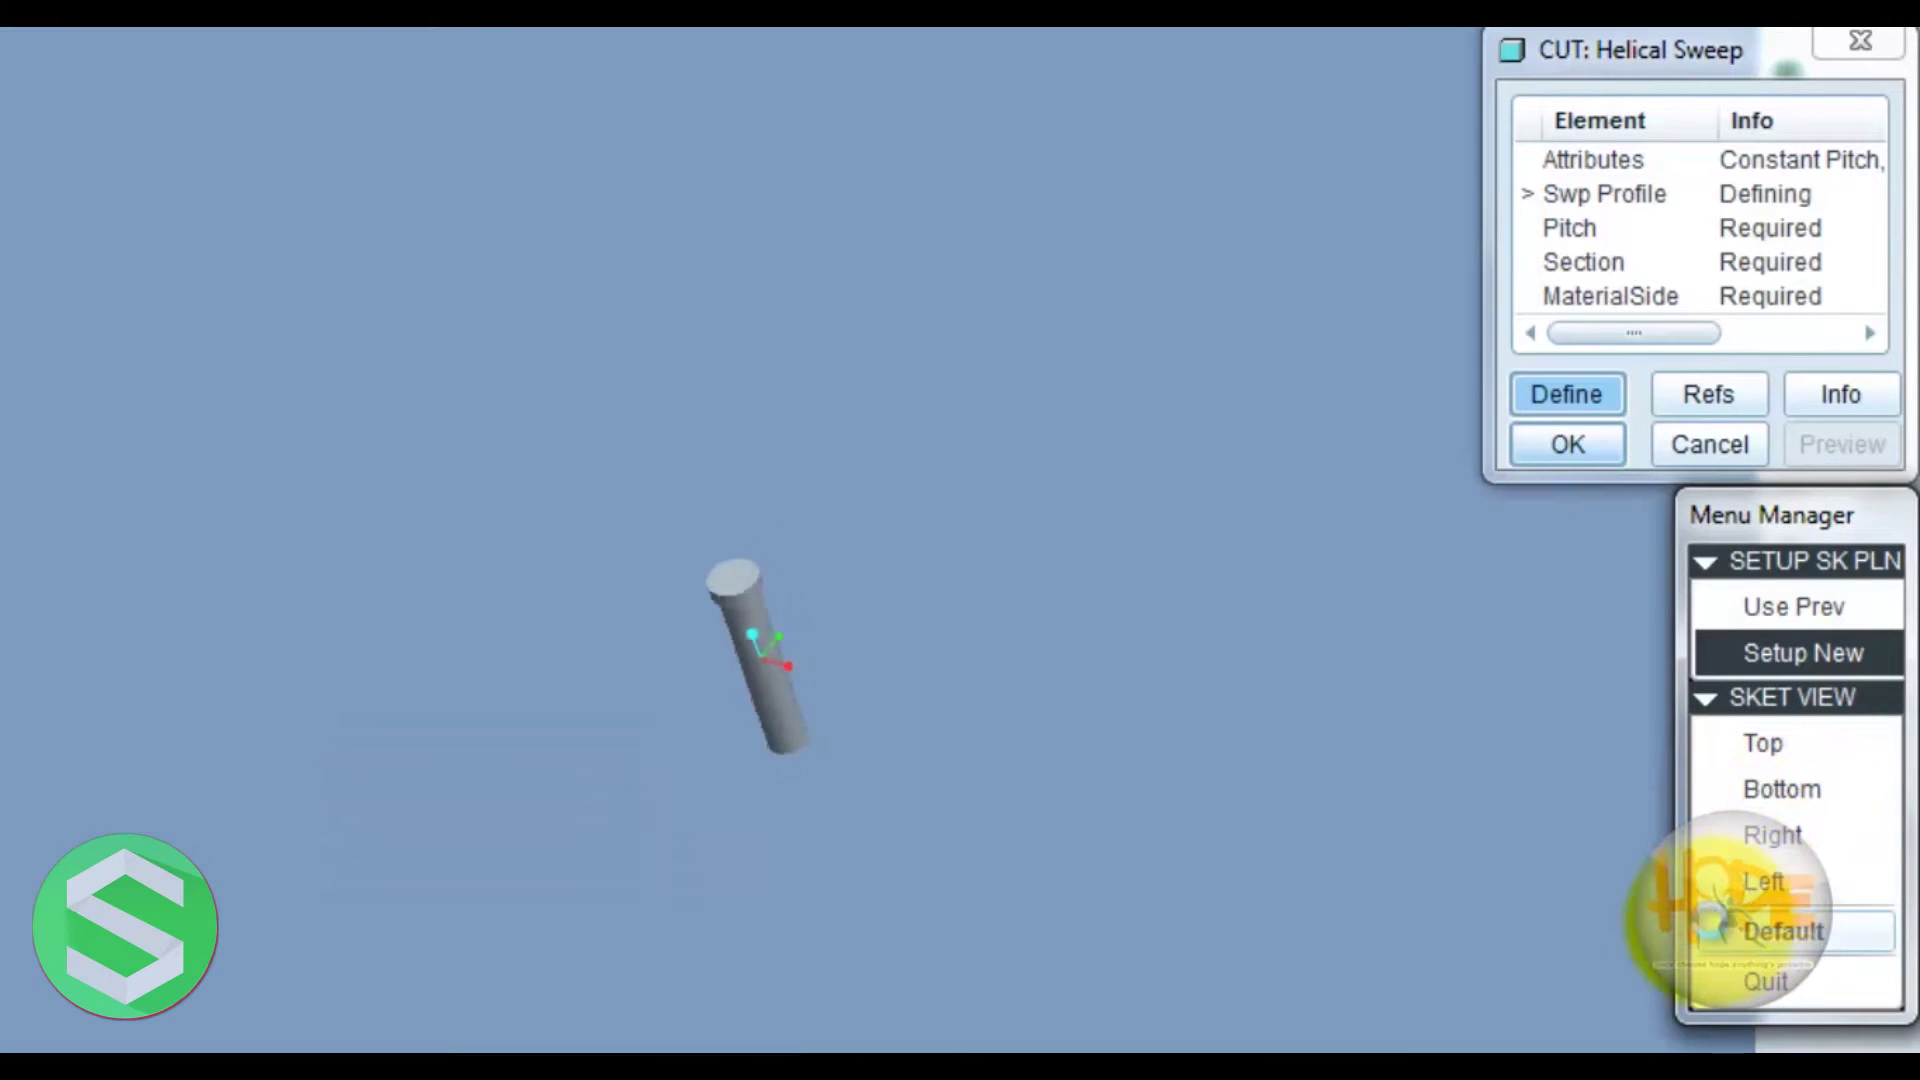
pyautogui.moveTo(740, 830); pyautogui.dragTo(728, 858, button='middle')
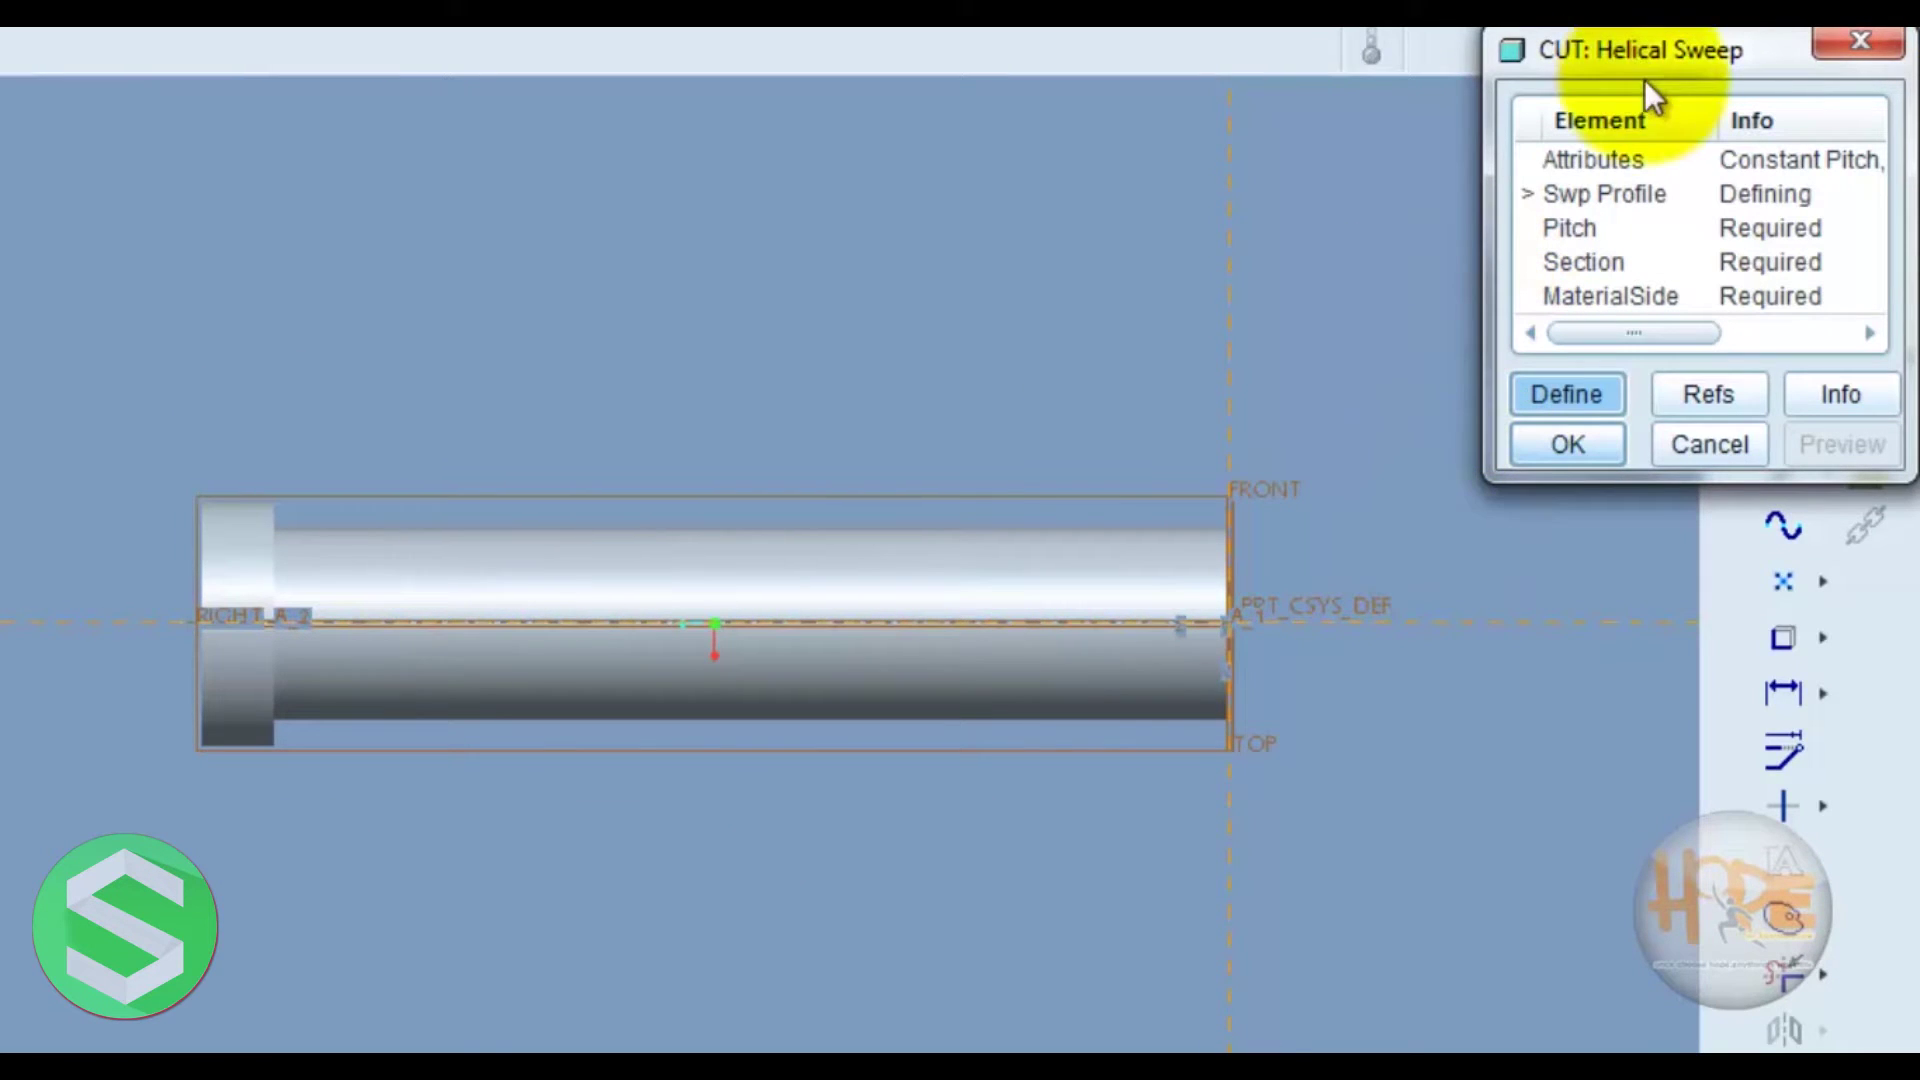
pyautogui.moveTo(1641, 47); pyautogui.dragTo(648, 165)
pyautogui.moveTo(455, 205); pyautogui.dragTo(3, 230)
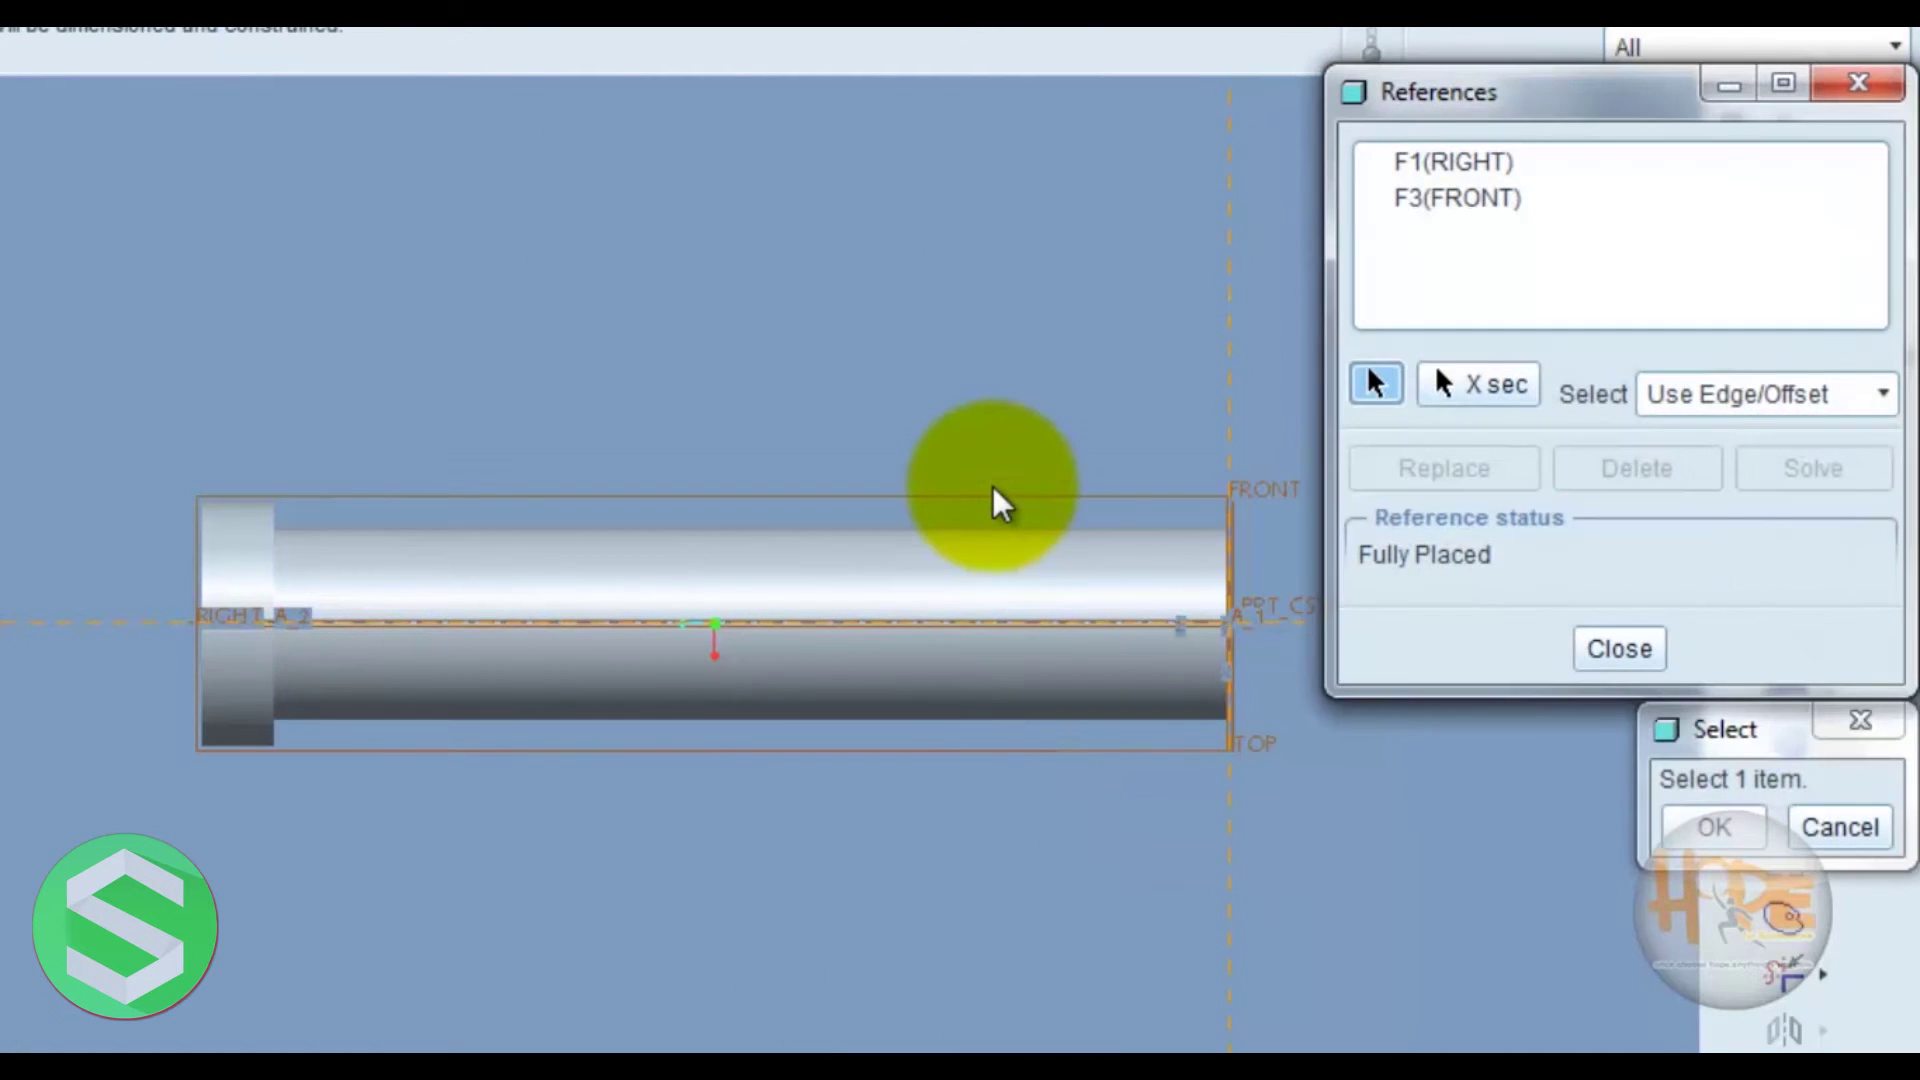
# - Add the cylinder's outer surface as a third sketch reference beside RIGHT and FRONT
pyautogui.click(1008, 548)
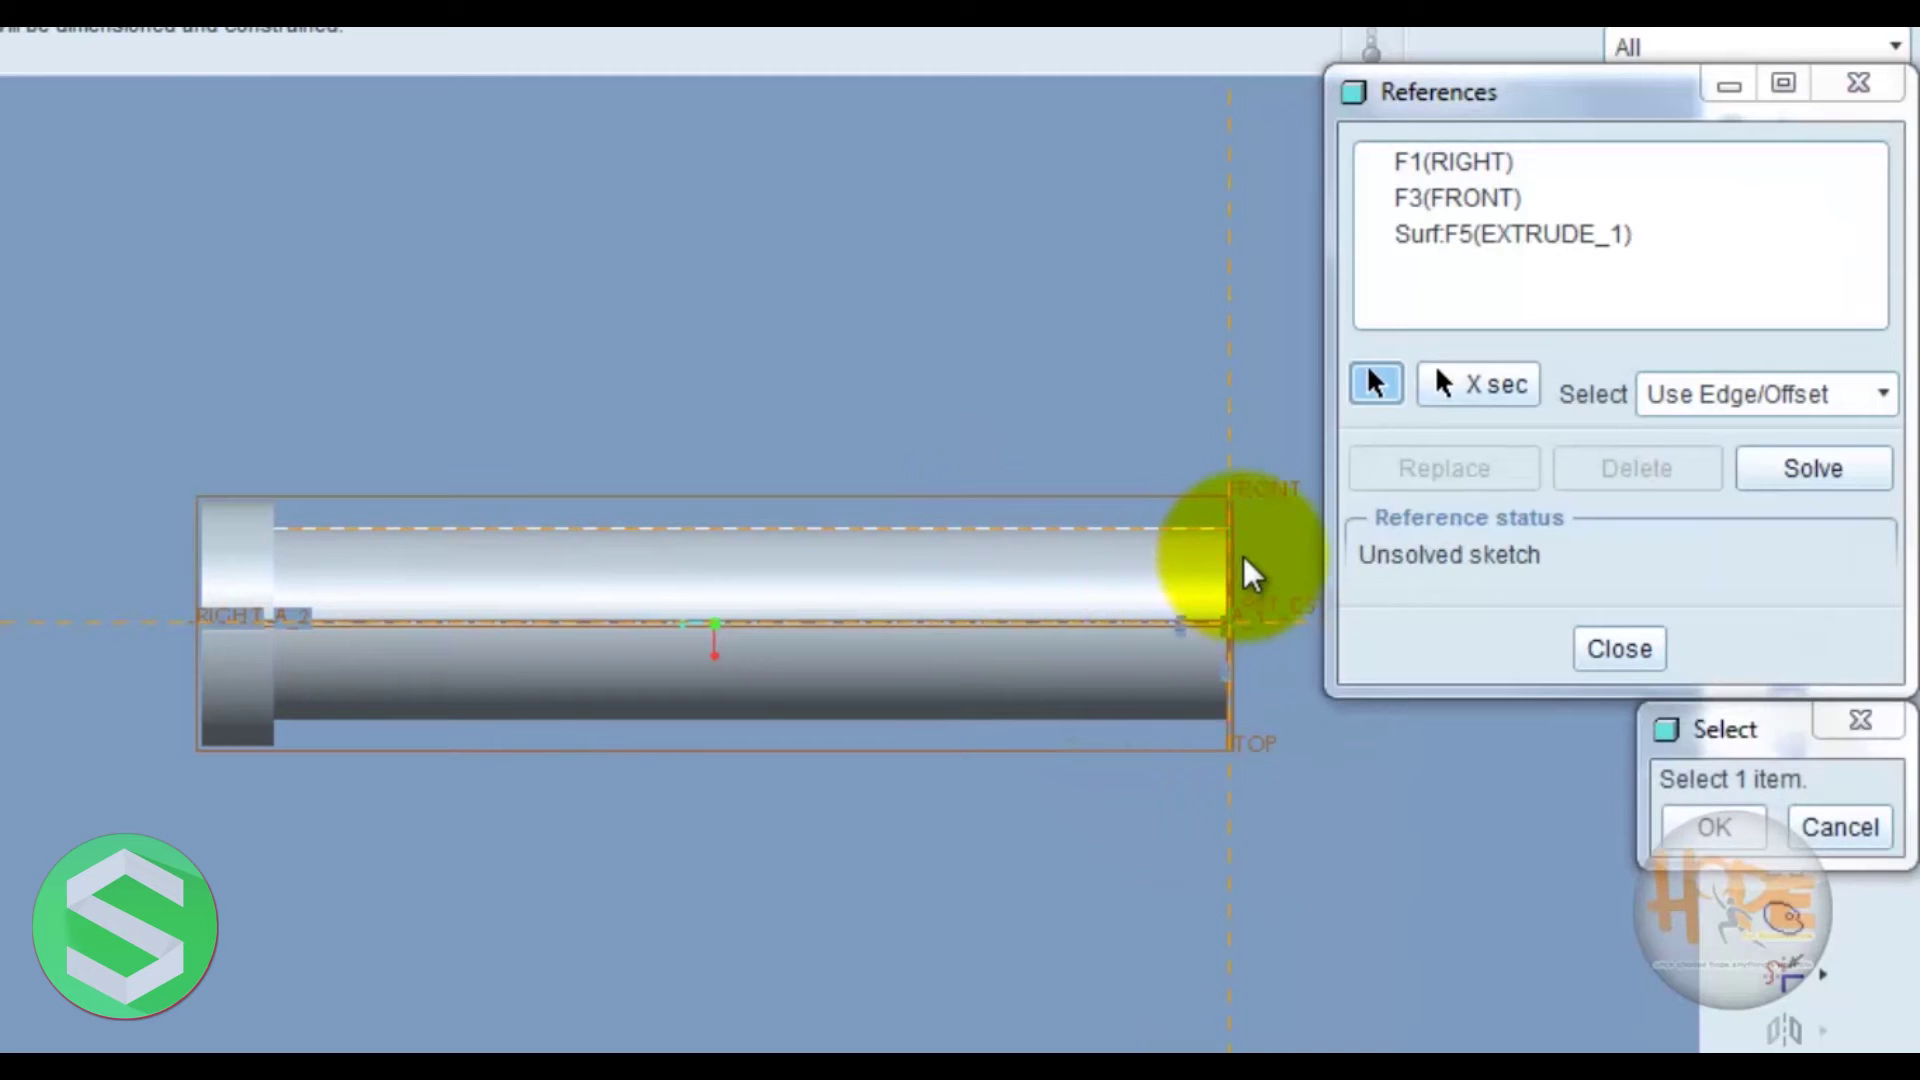
pyautogui.click(1710, 826)
pyautogui.click(1620, 660)
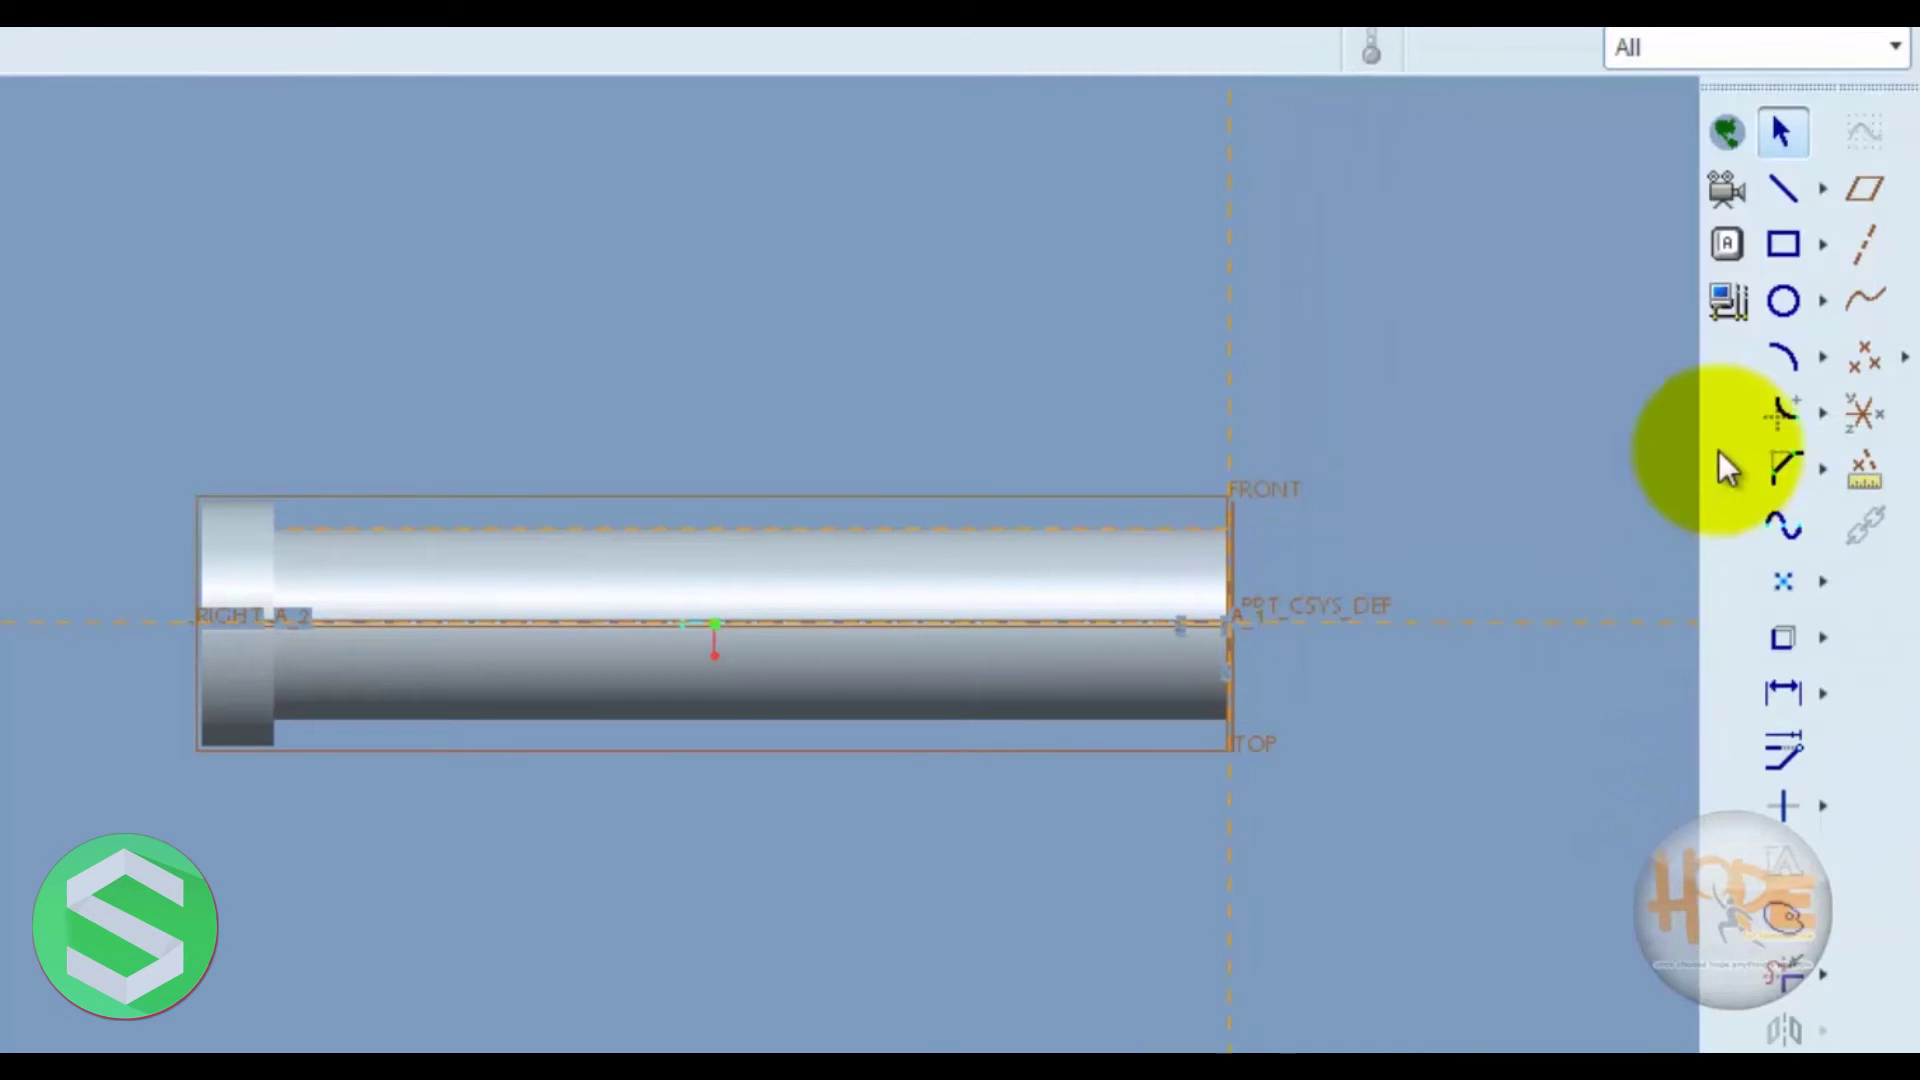
# - Draw a centerline along the cylinder axis for the sweep profile
pyautogui.click(1823, 189)
pyautogui.click(1663, 190)
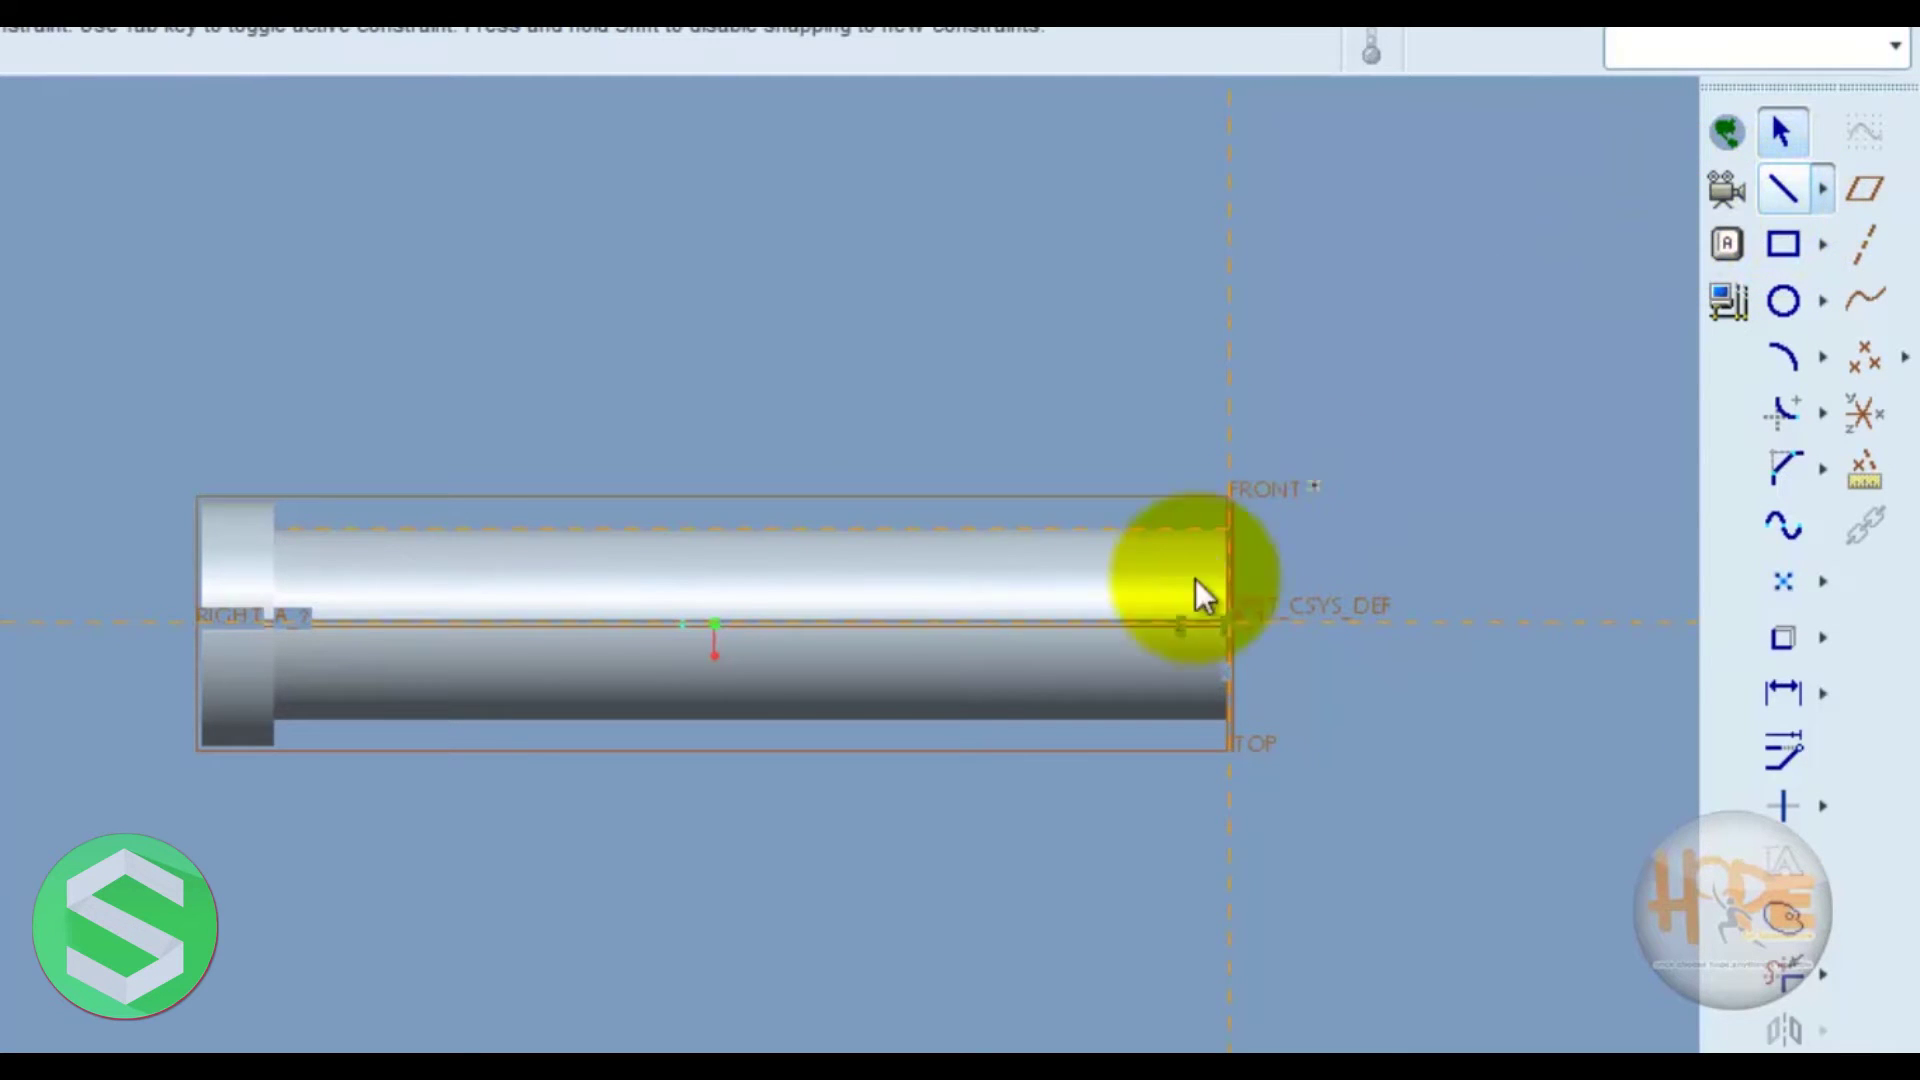
pyautogui.click(1000, 623)
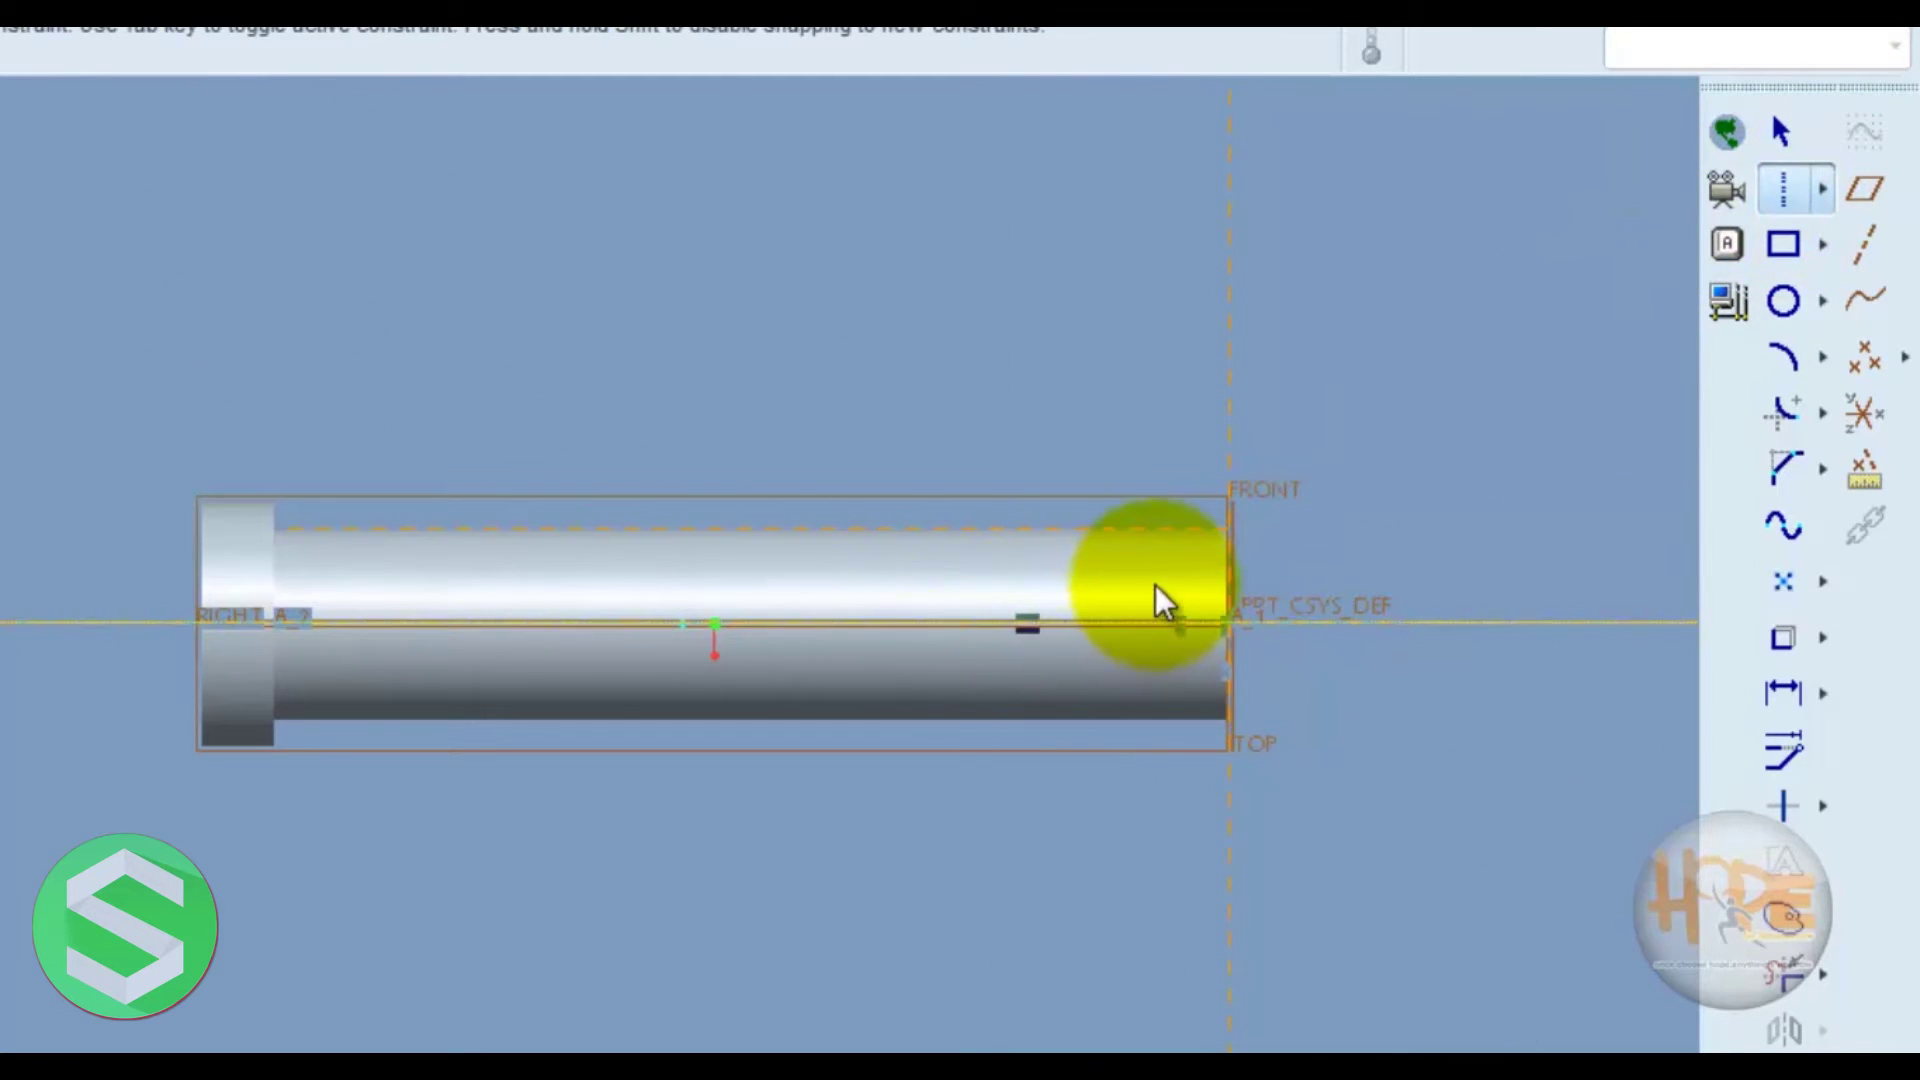
pyautogui.click(1150, 622)
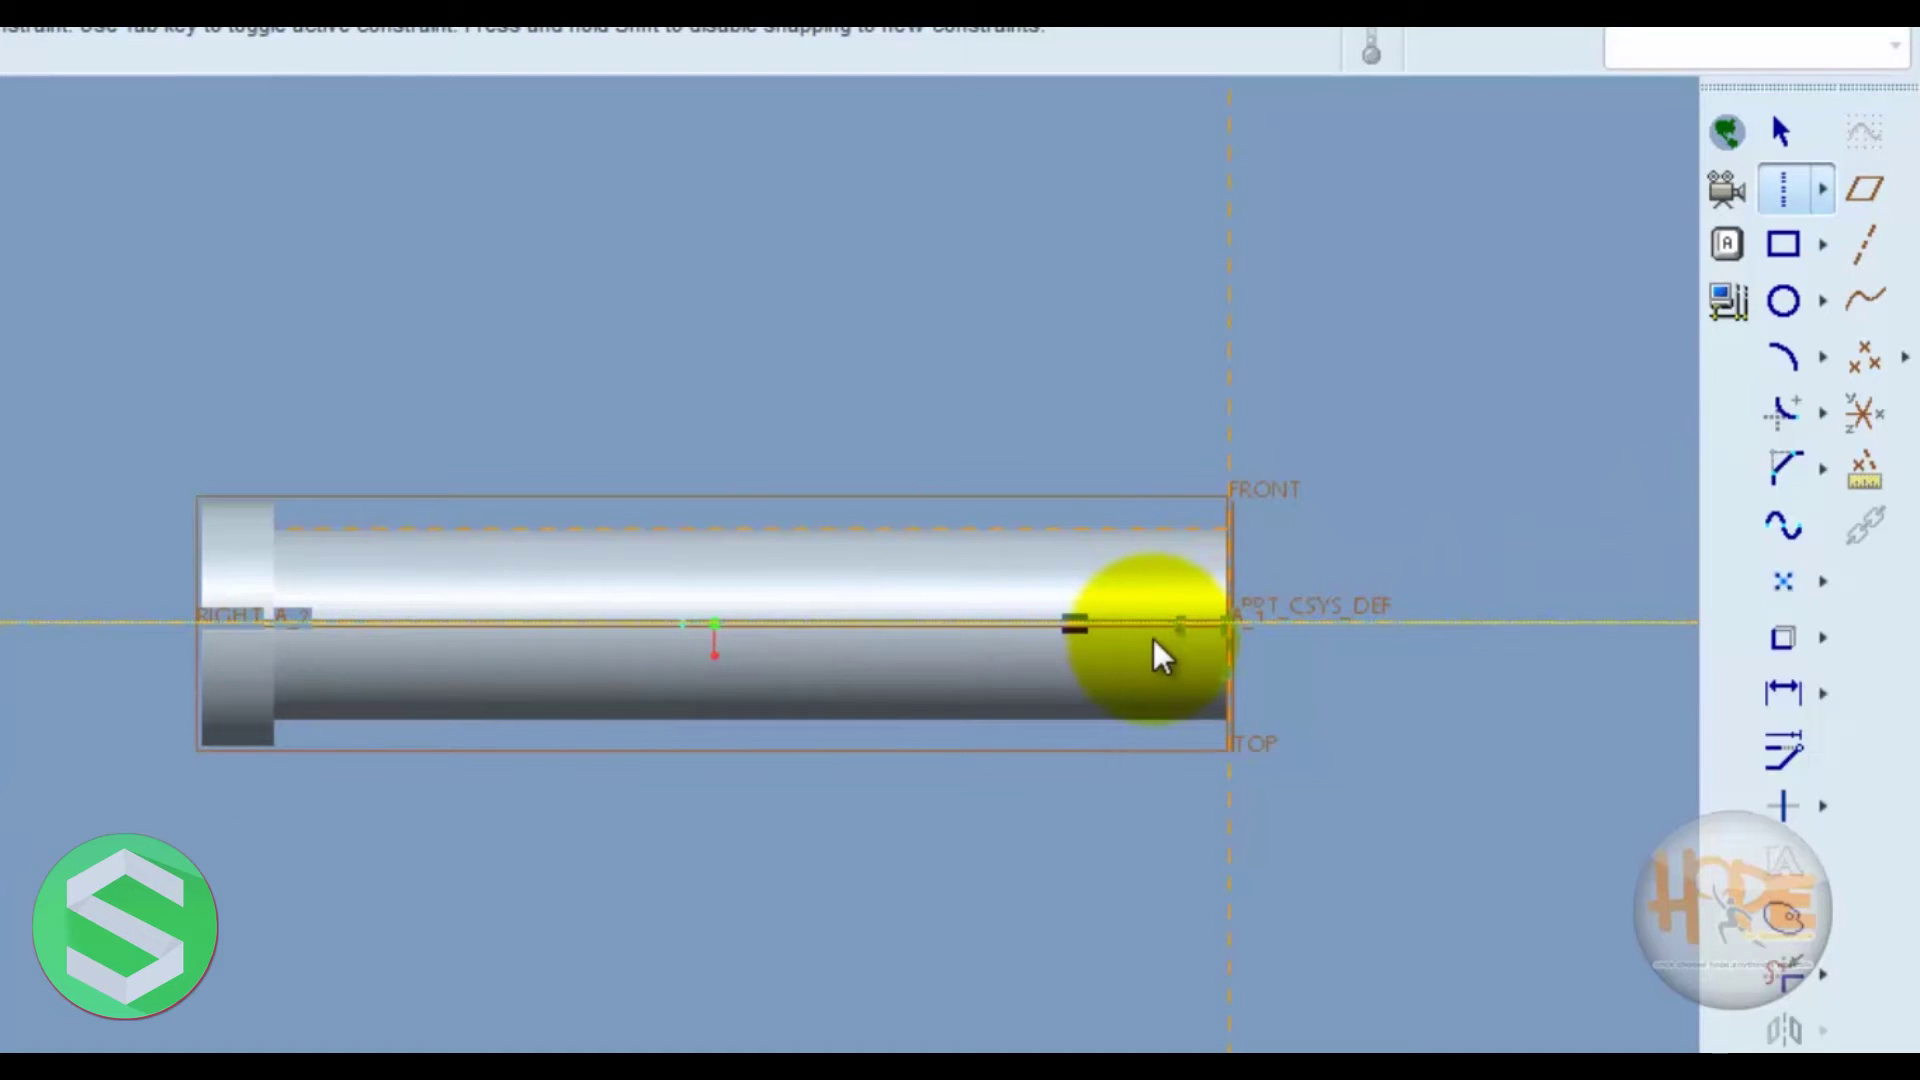
pyautogui.middleClick(1351, 564)
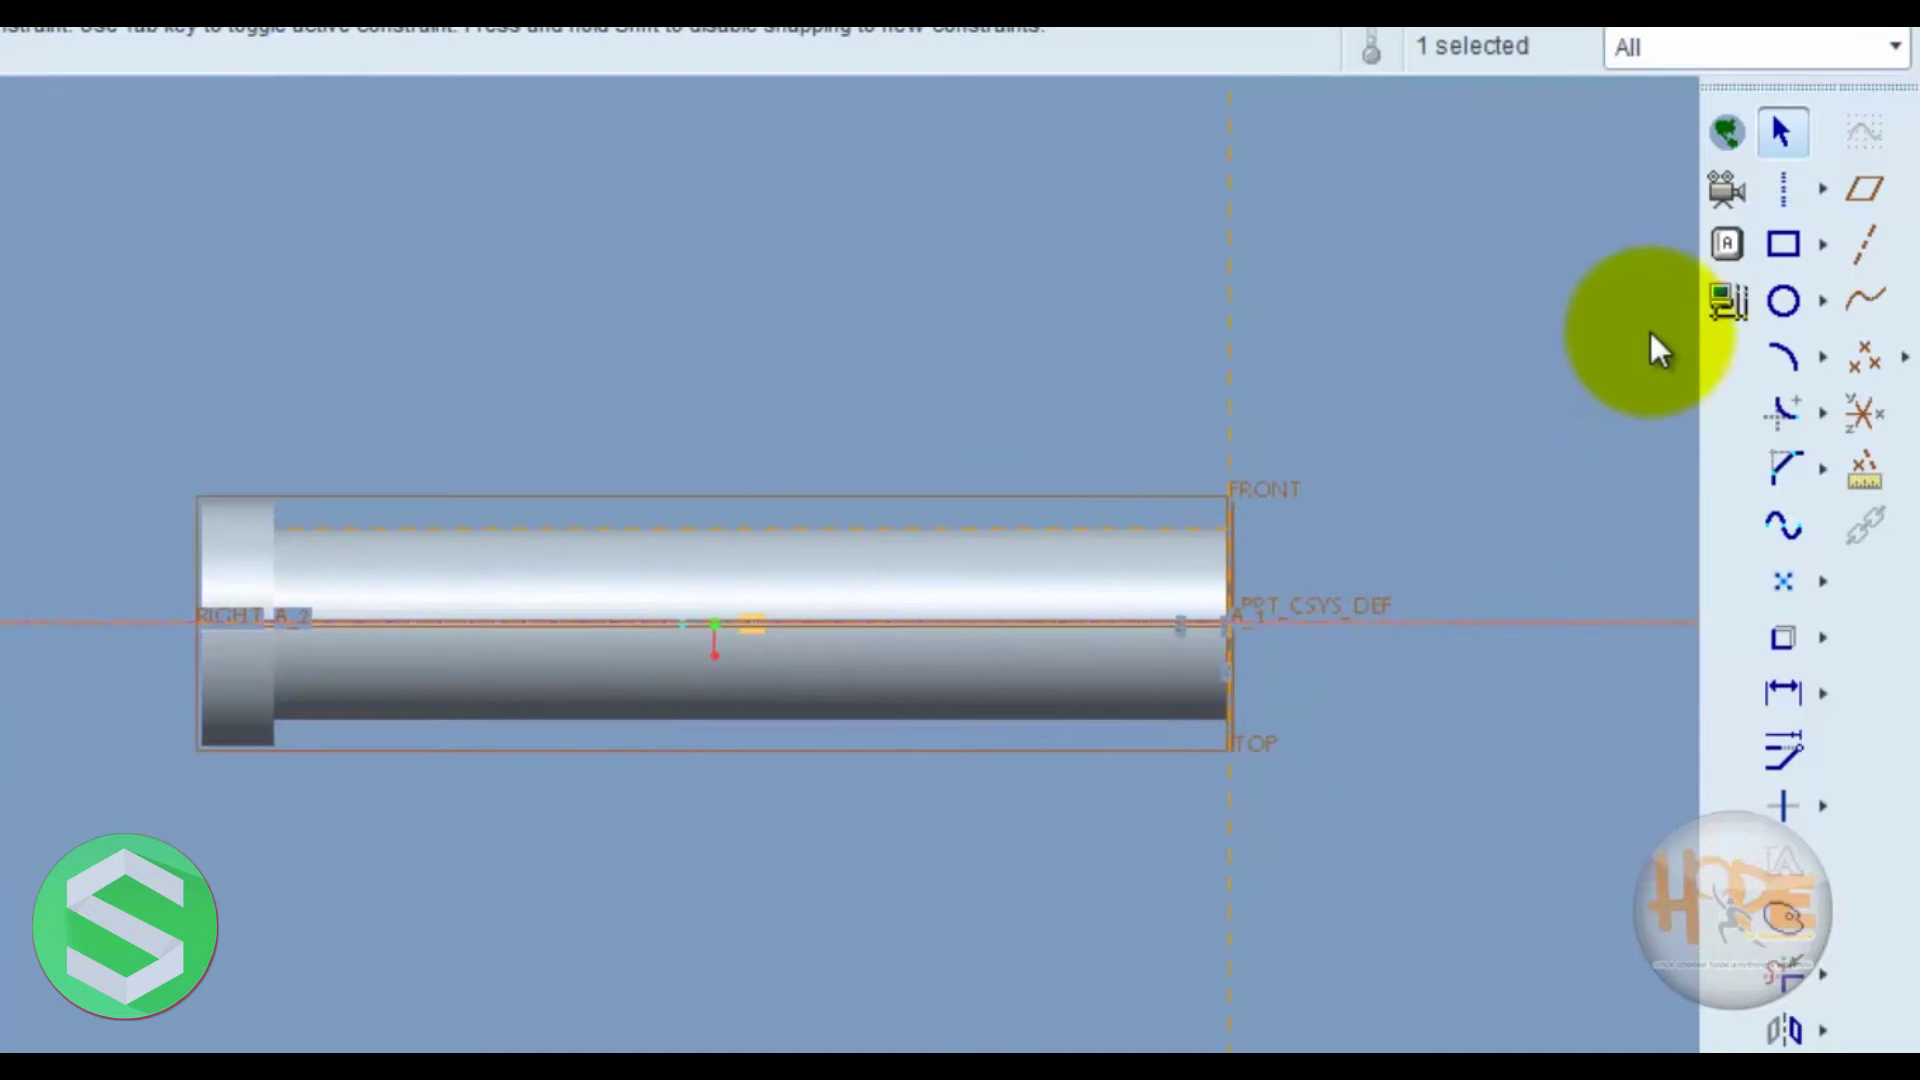
pyautogui.rightClick(1782, 185)
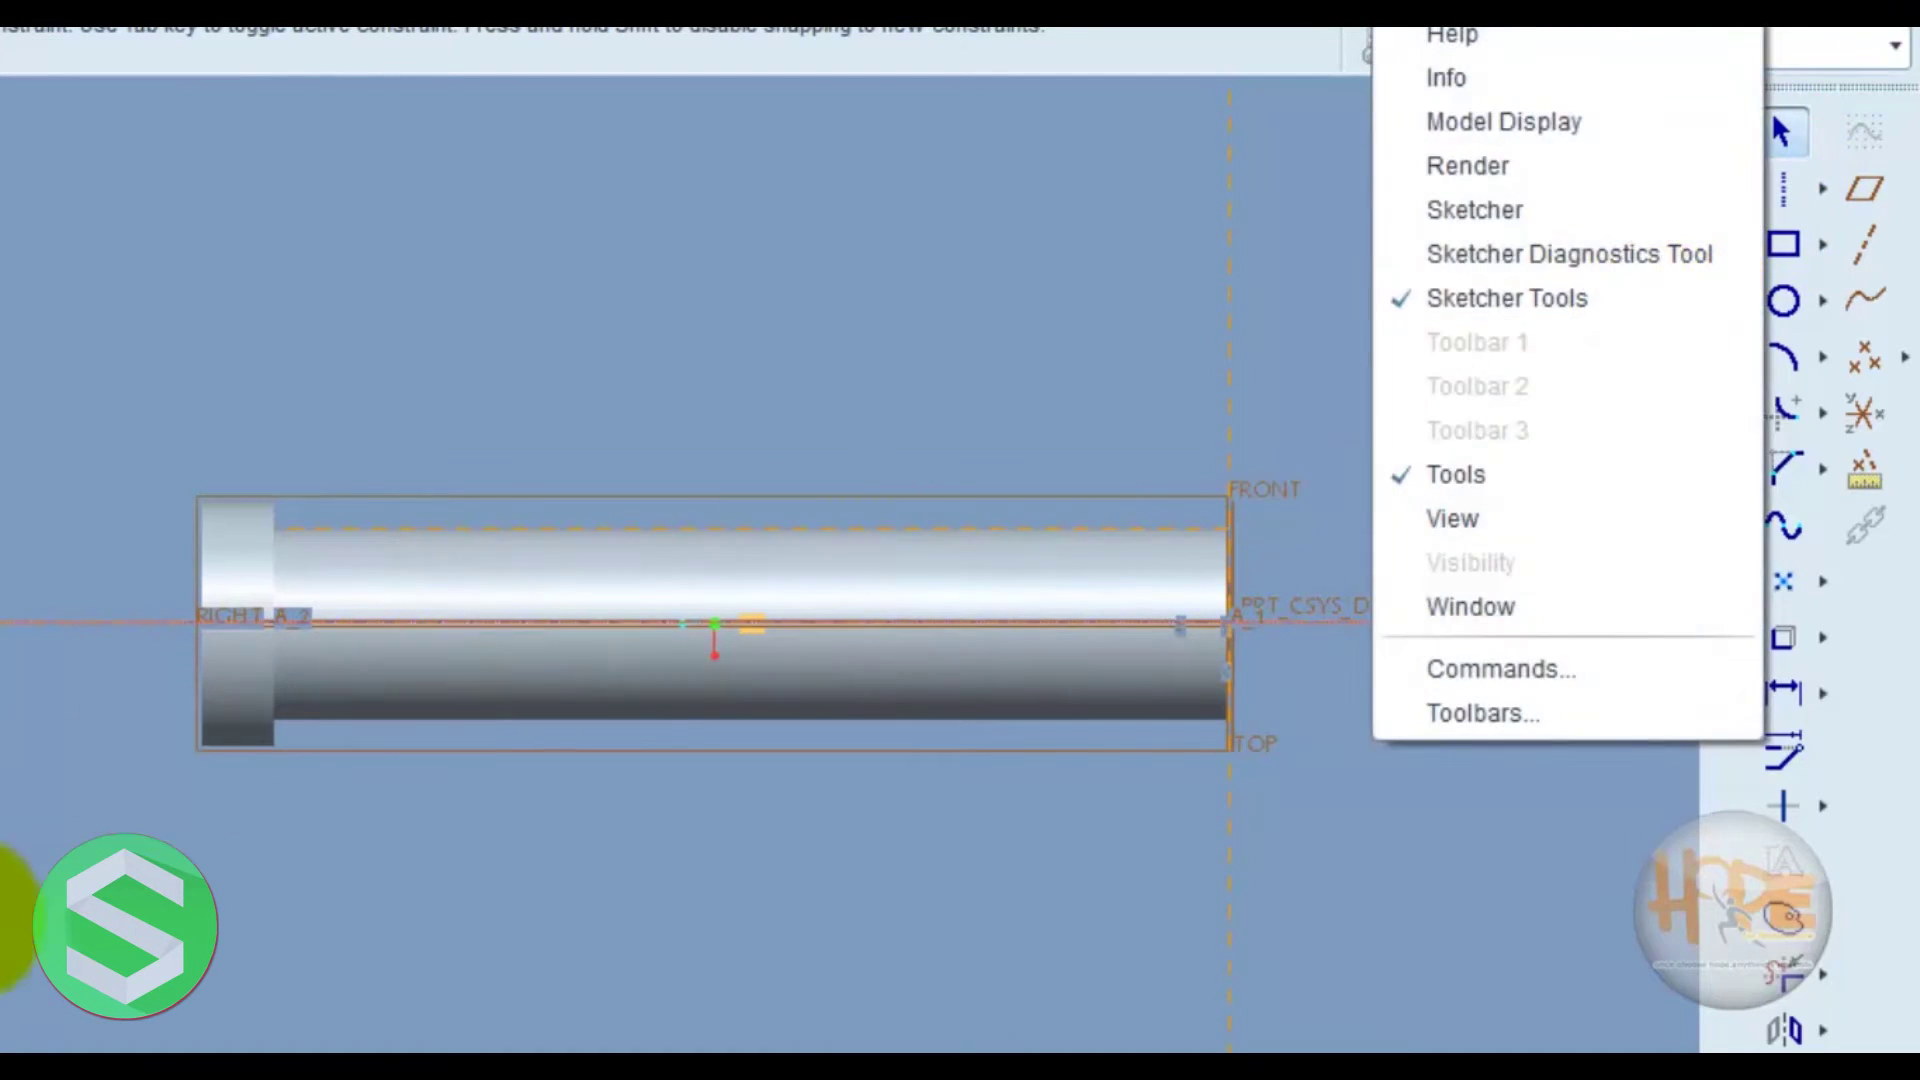
pyautogui.click(827, 77)
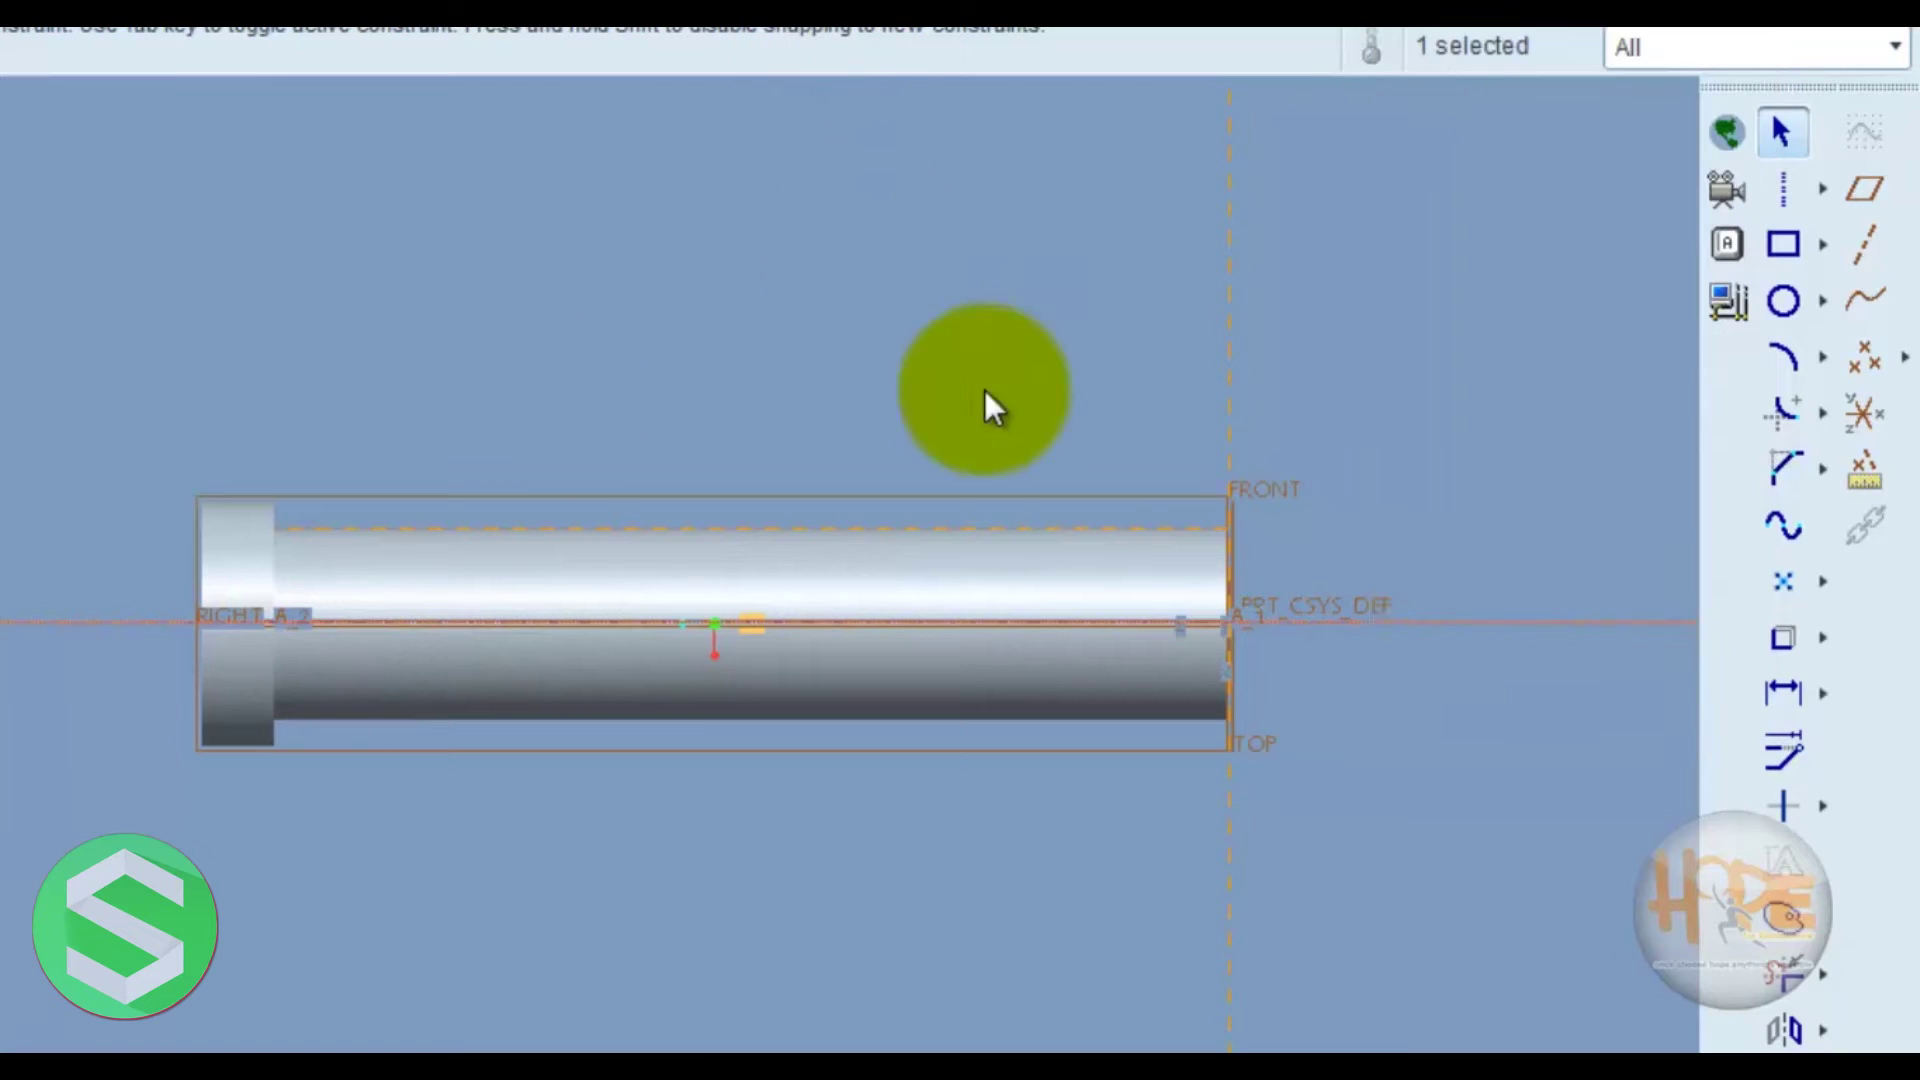
# - Draw the profile line along the top edge from the FRONT end and keep pitch 30.3589
pyautogui.click(1822, 188)
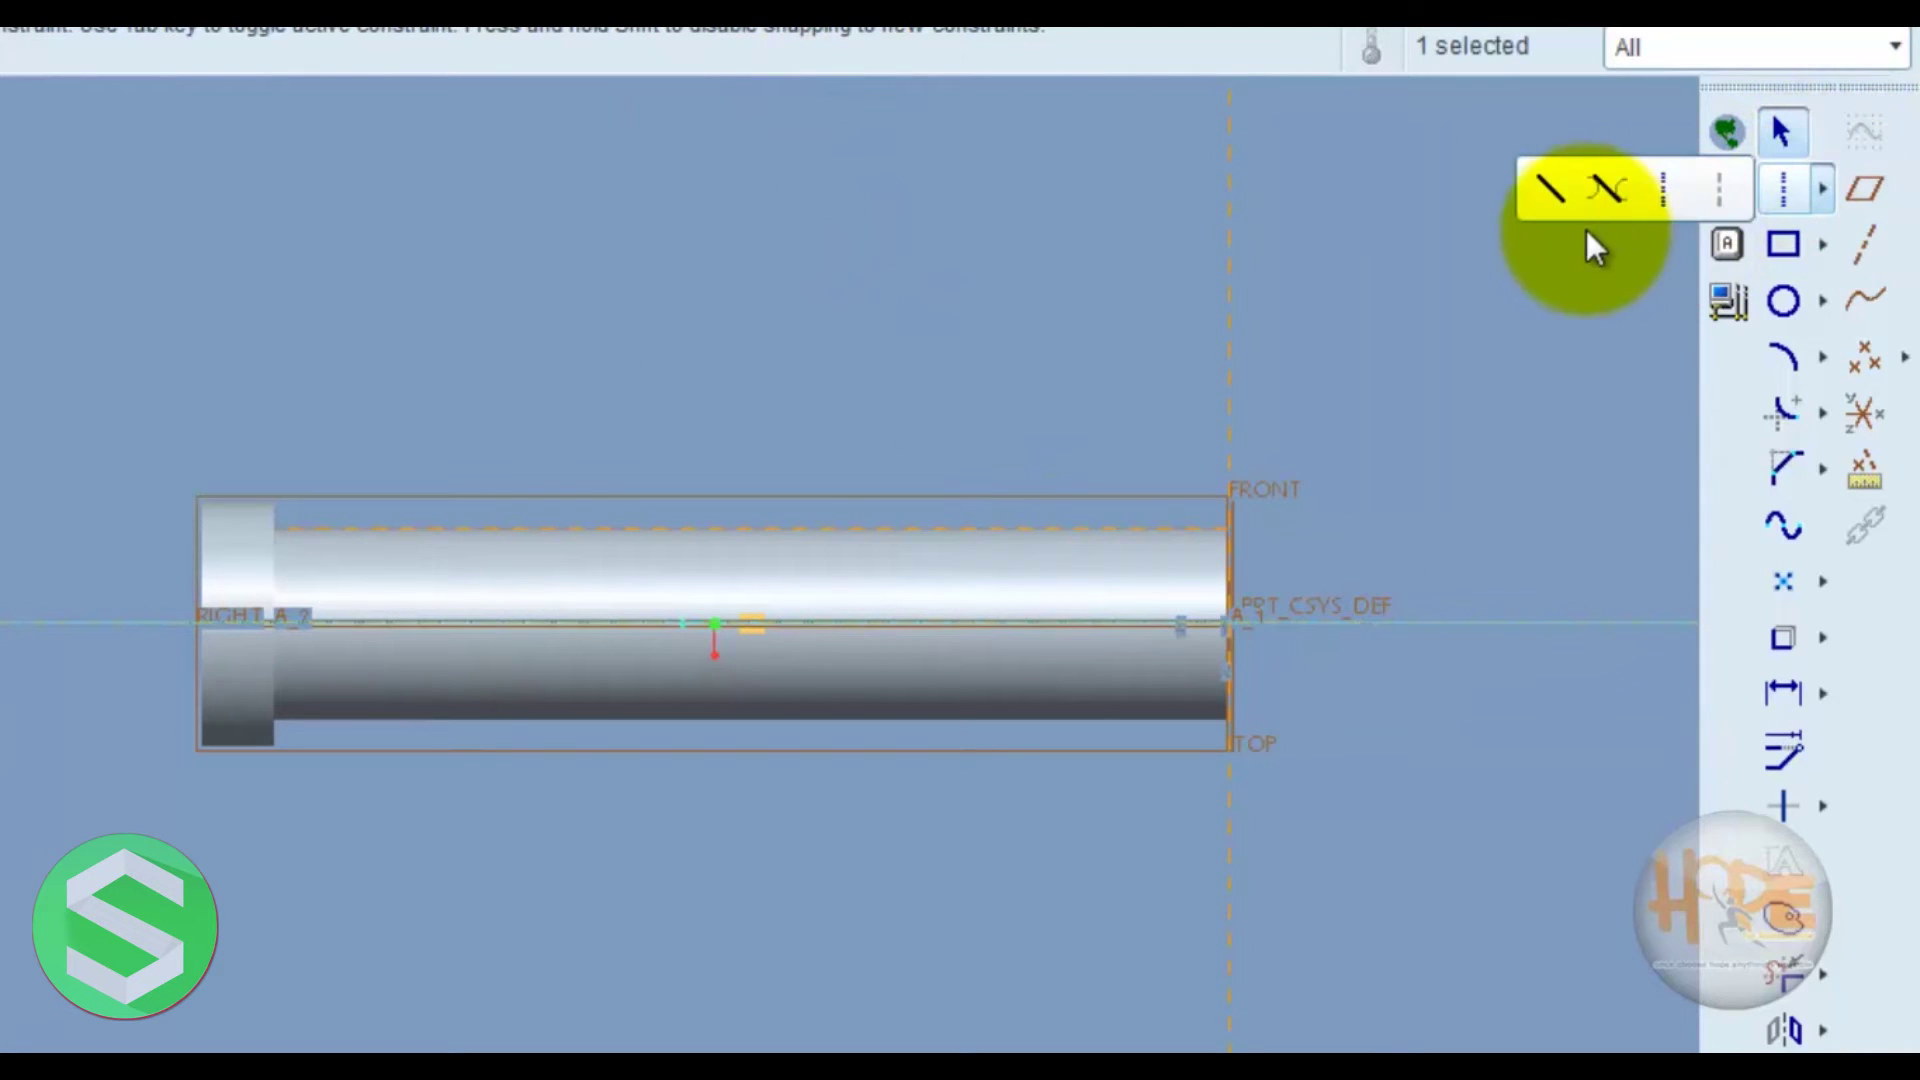
pyautogui.click(1550, 188)
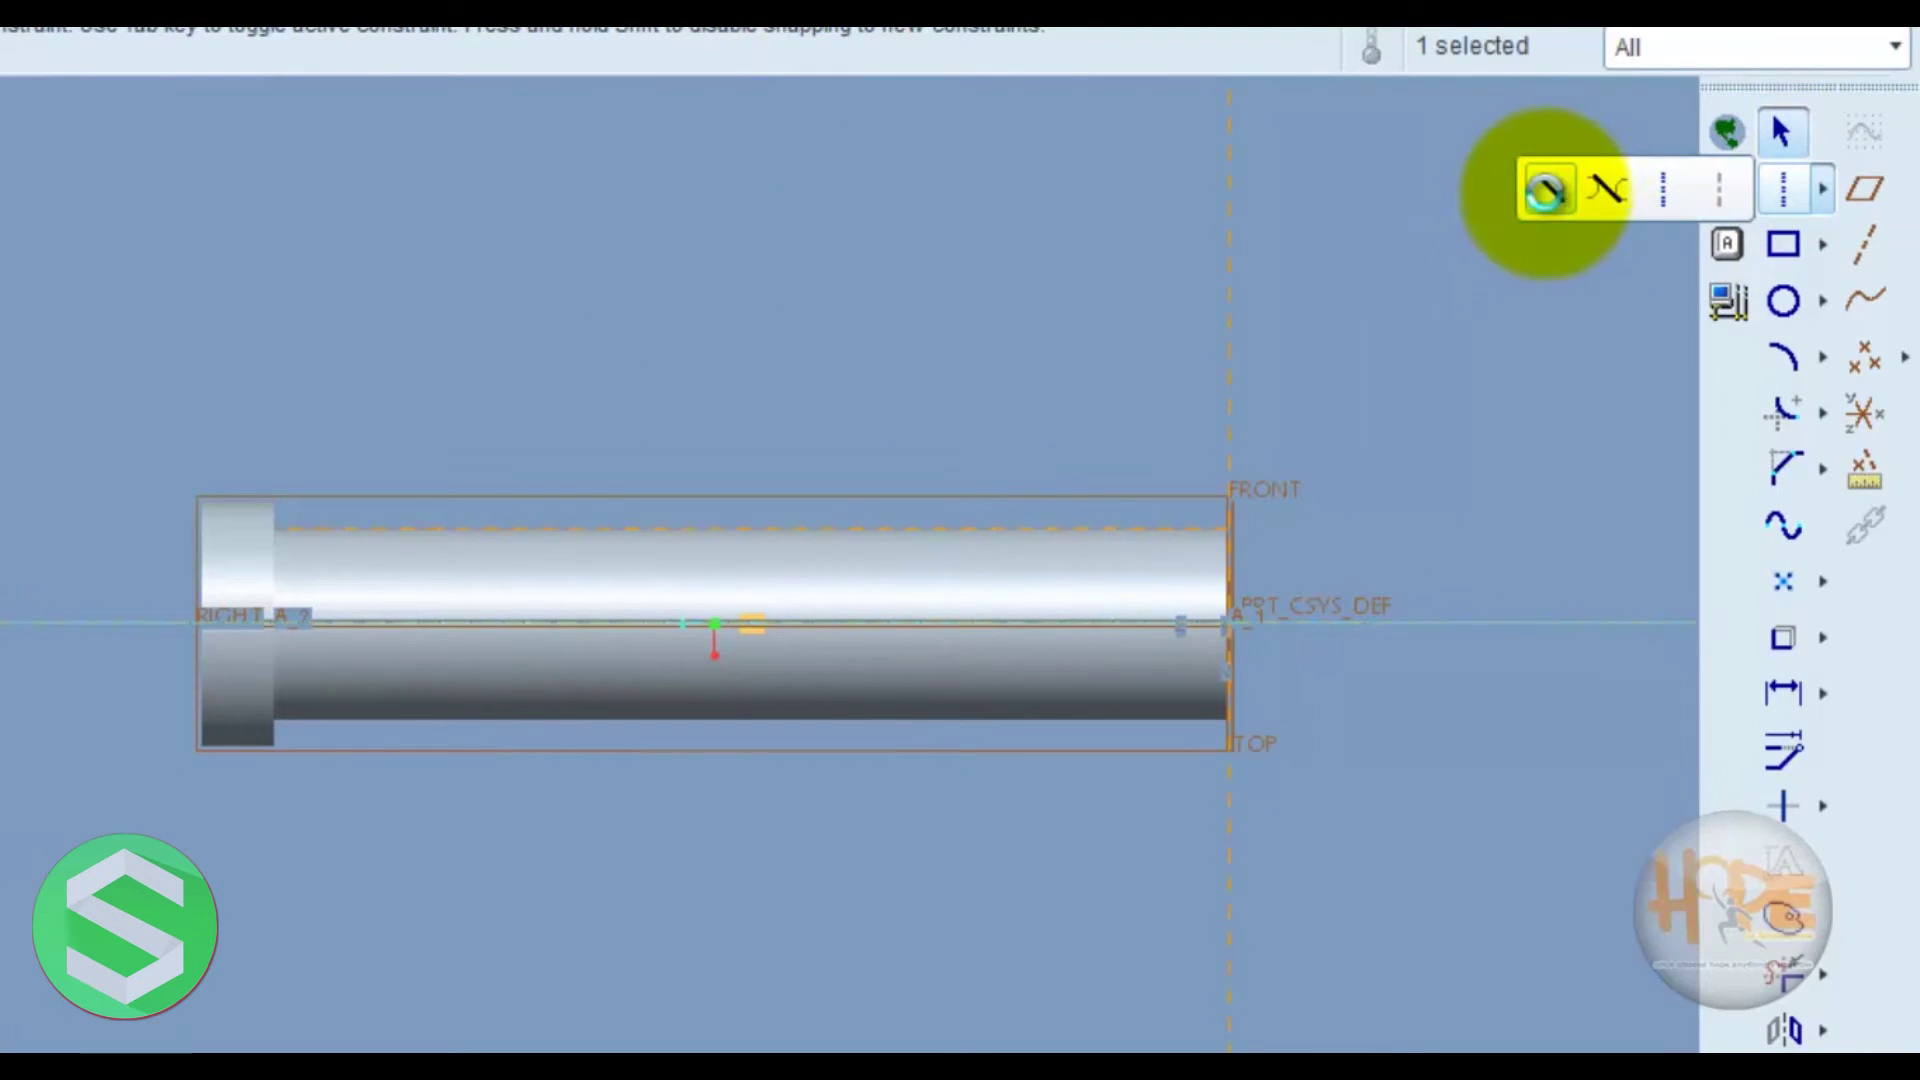
pyautogui.click(1237, 527)
pyautogui.click(650, 530)
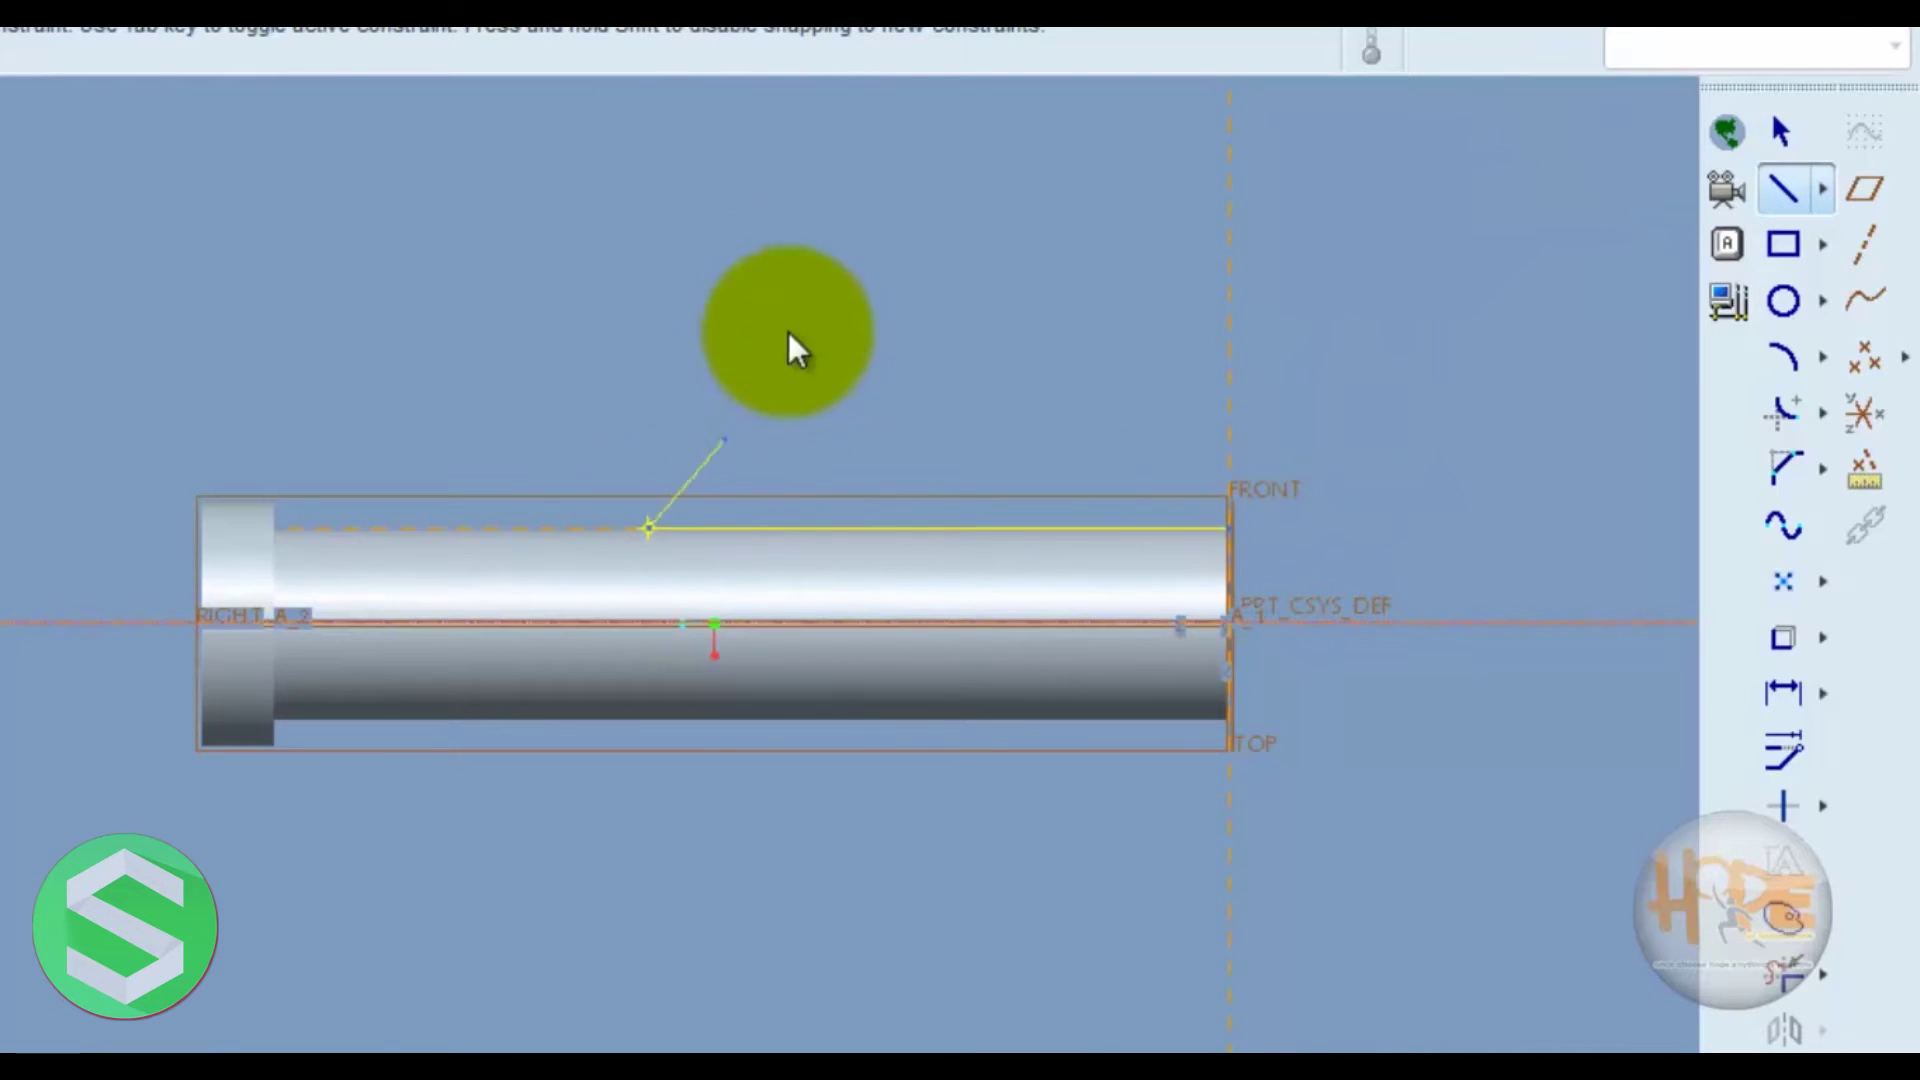
pyautogui.middleClick(796, 280)
pyautogui.middleClick(1329, 378)
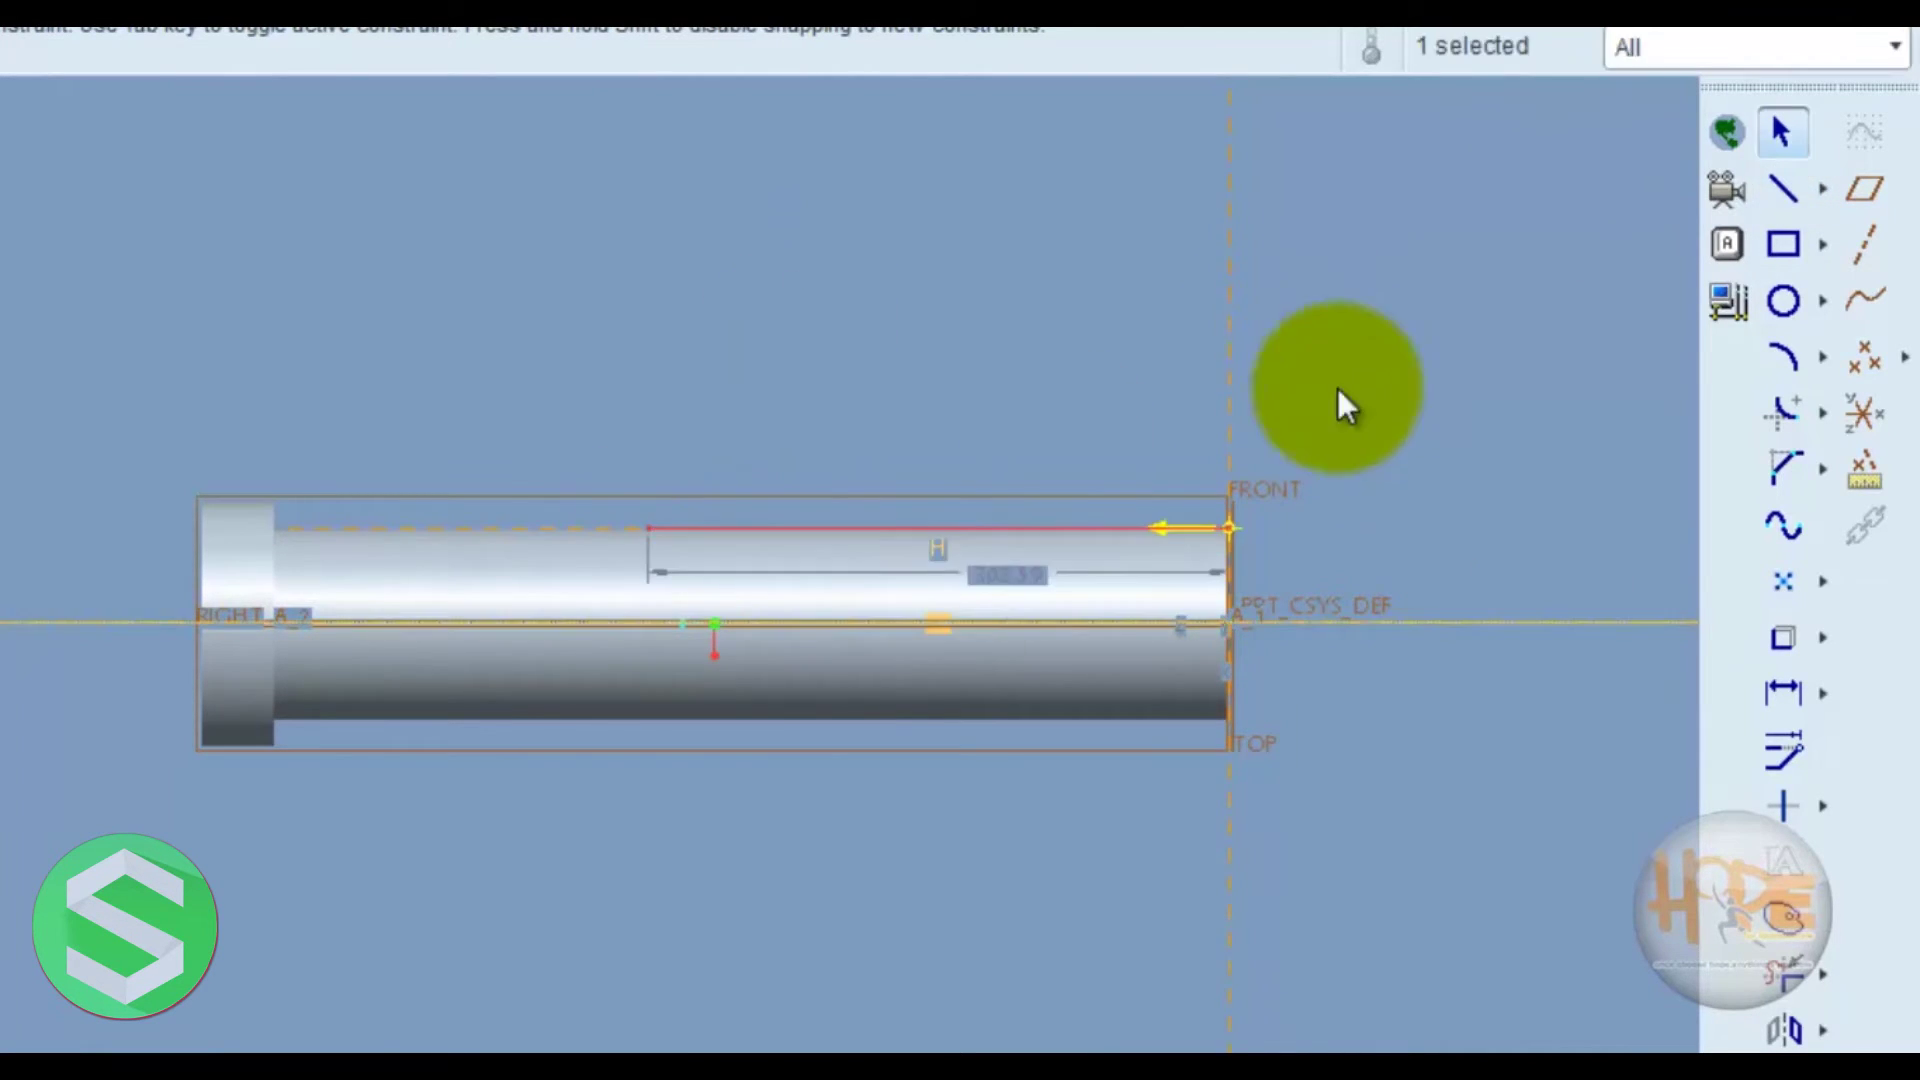
pyautogui.click(1784, 1048)
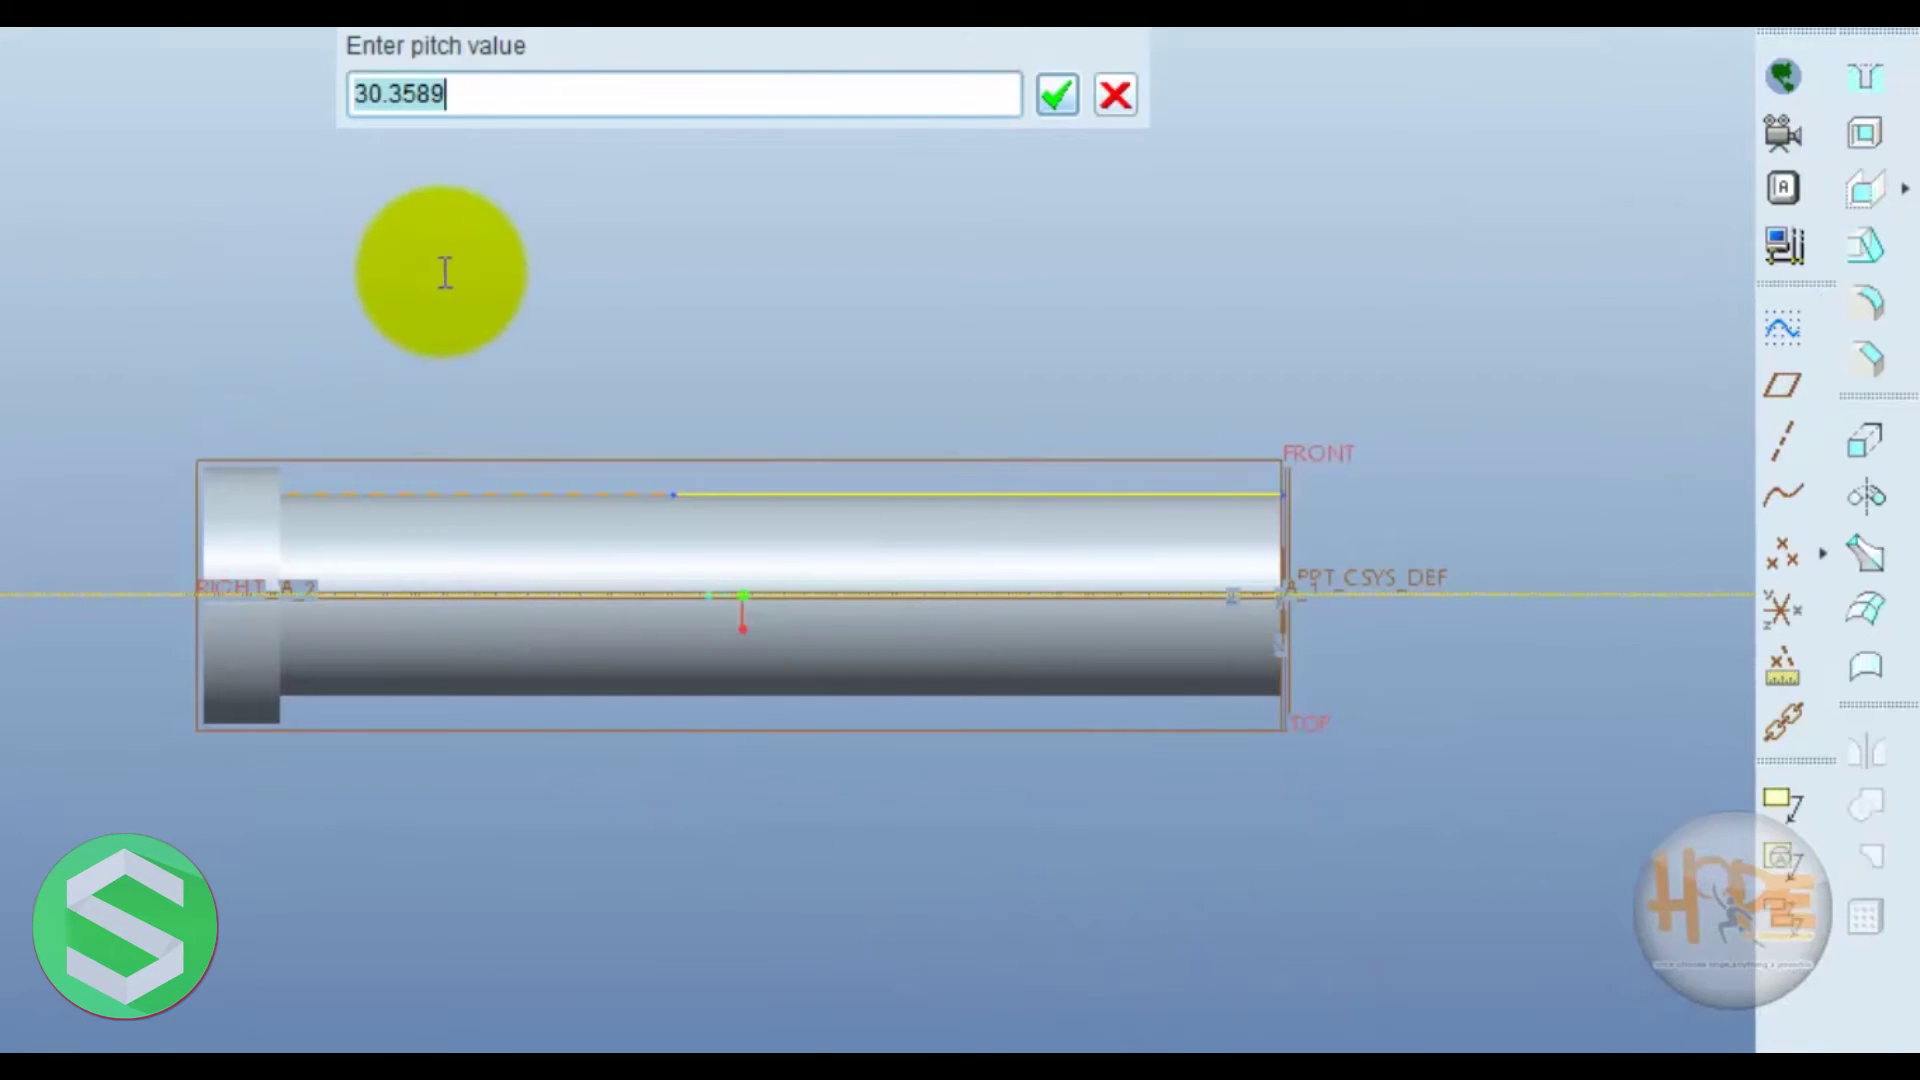
pyautogui.press('Return')
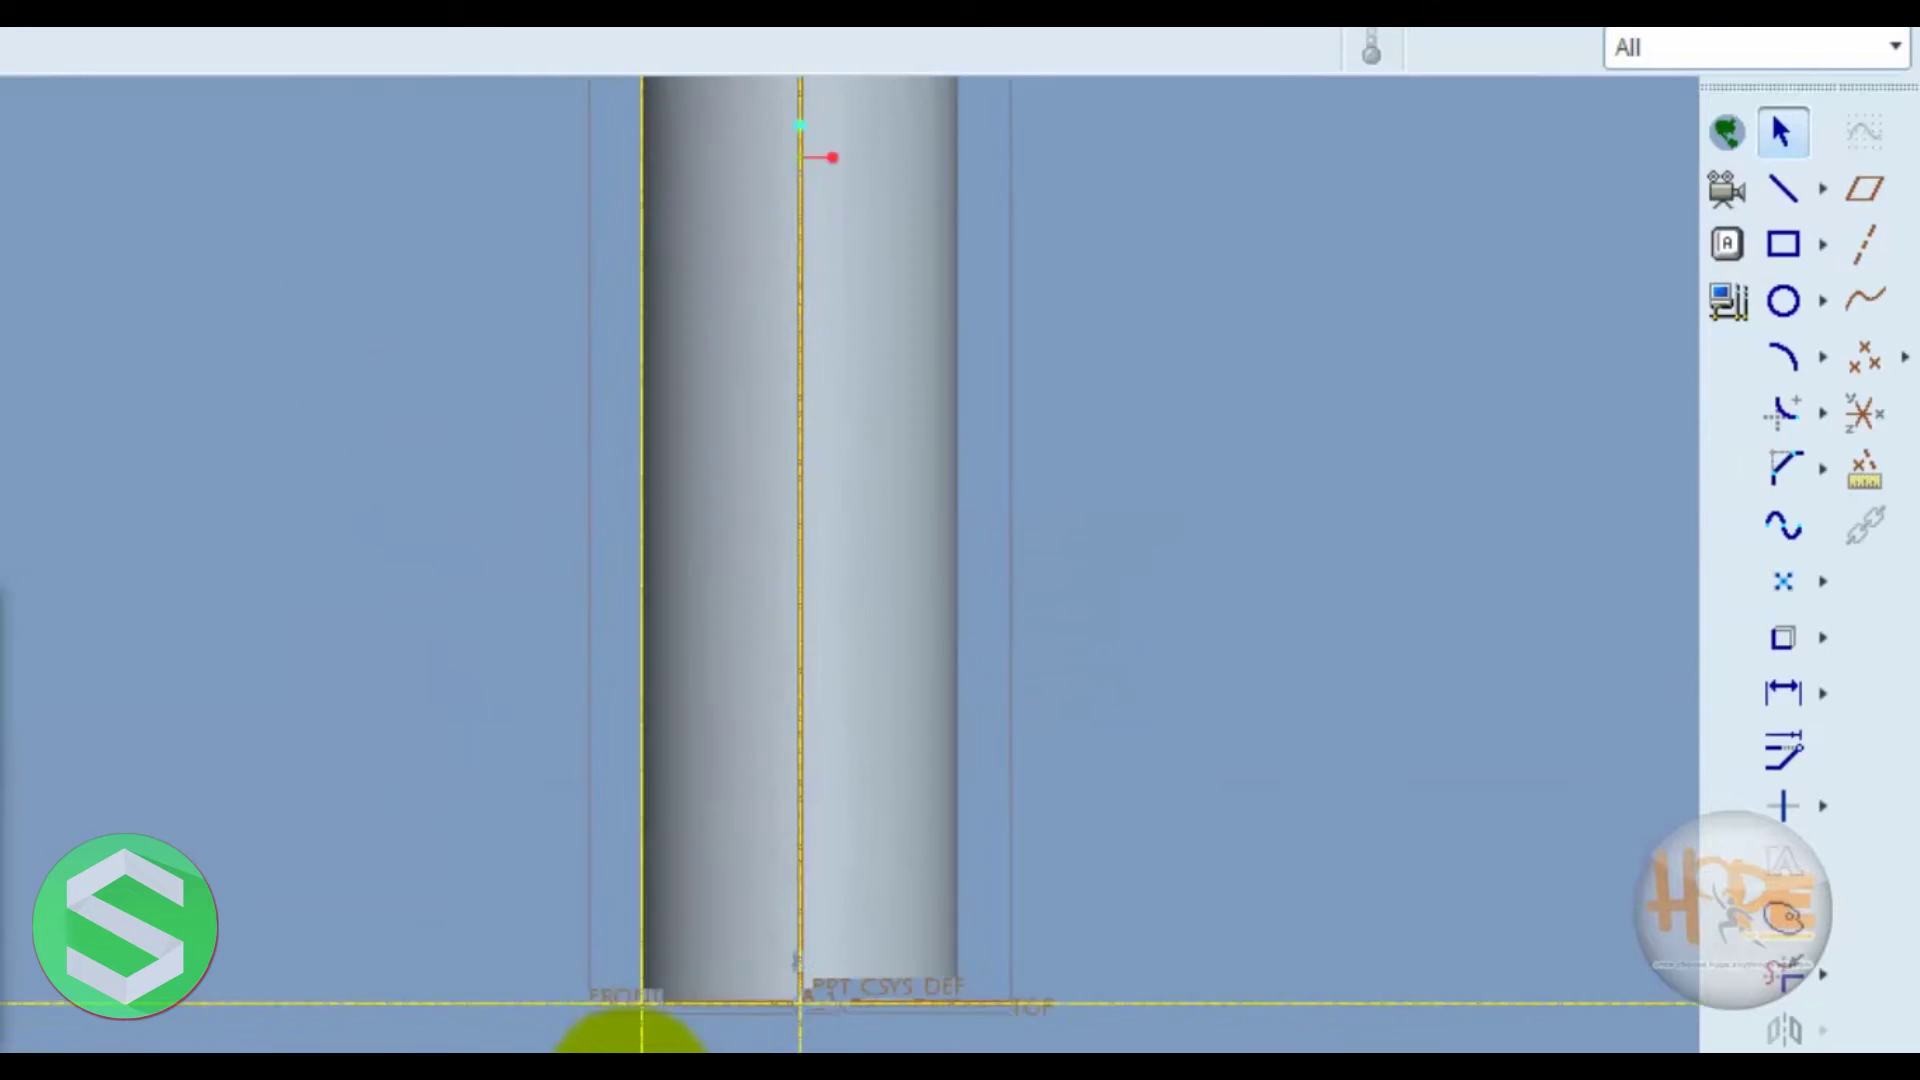
# - Sketch a closed triangular thread section at the FRONT/TOP corner
pyautogui.scroll(-1, 640, 1040)
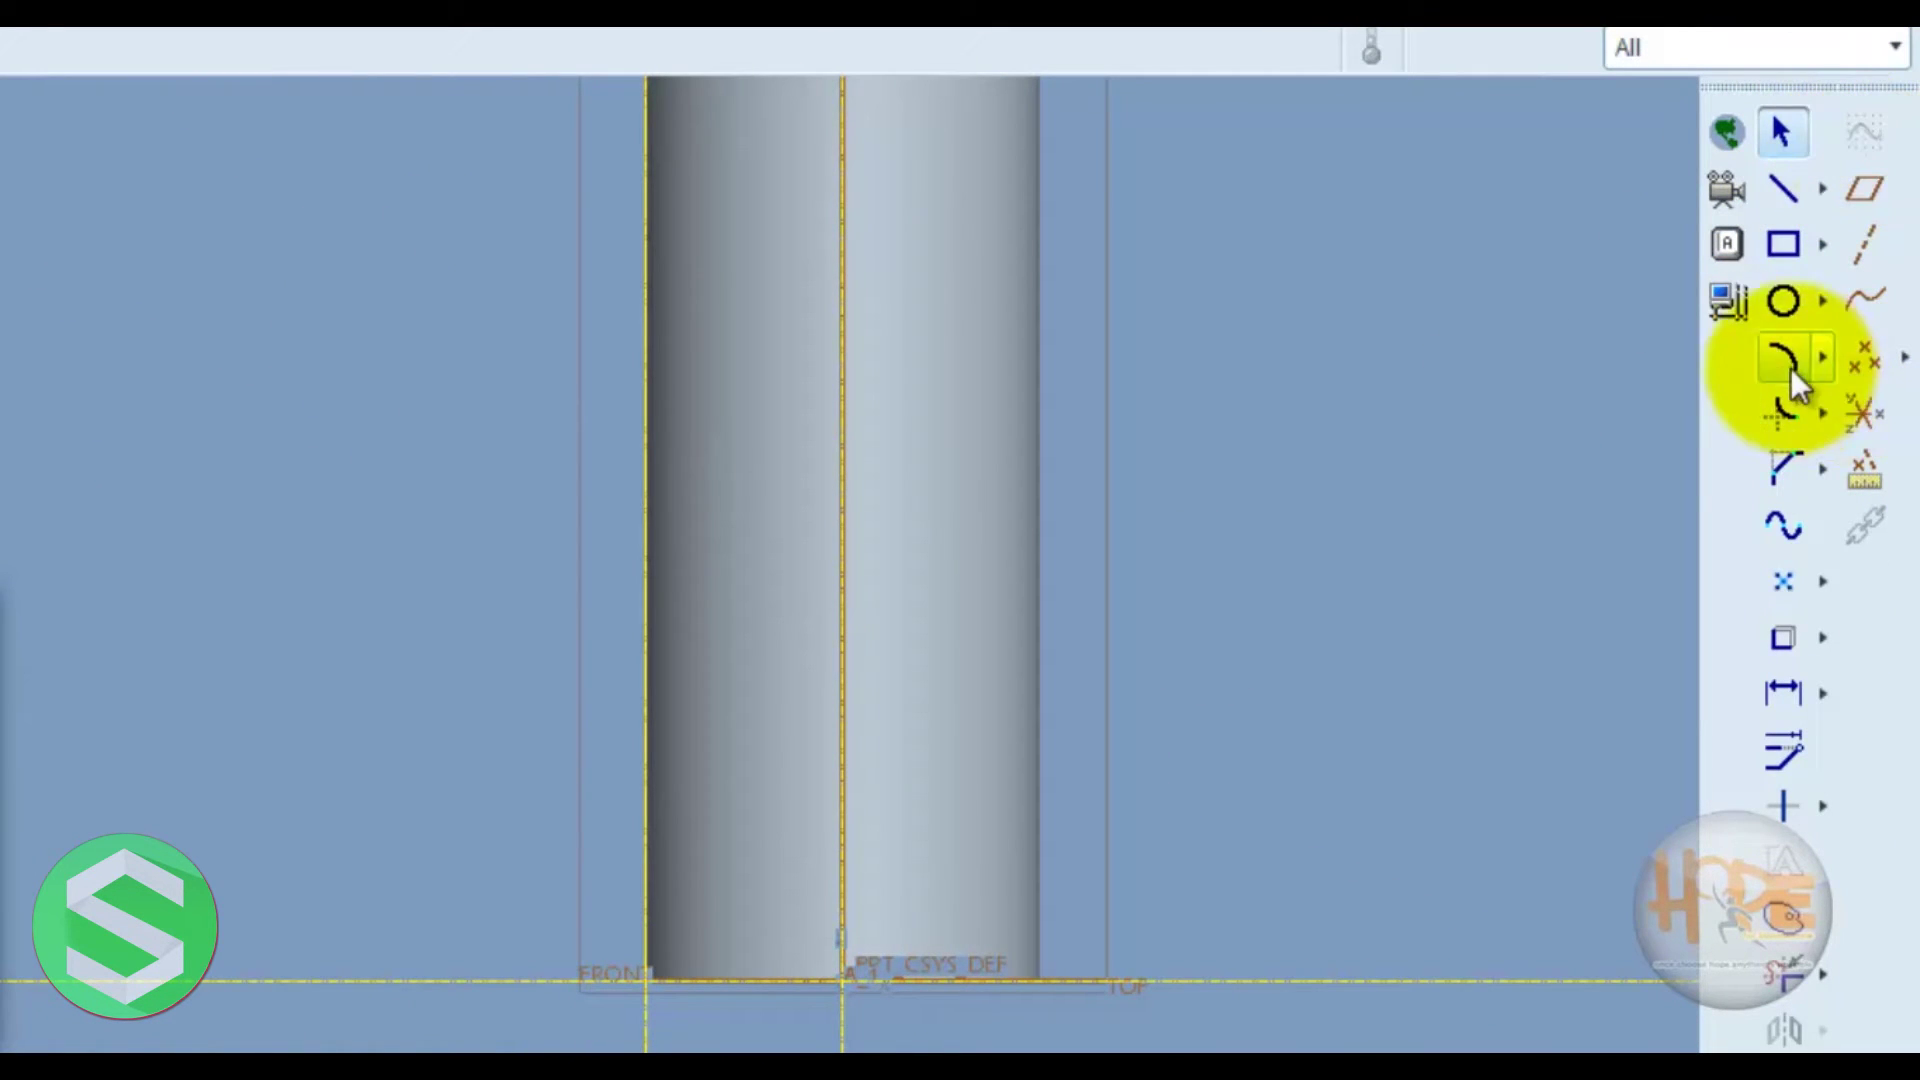
pyautogui.click(1780, 190)
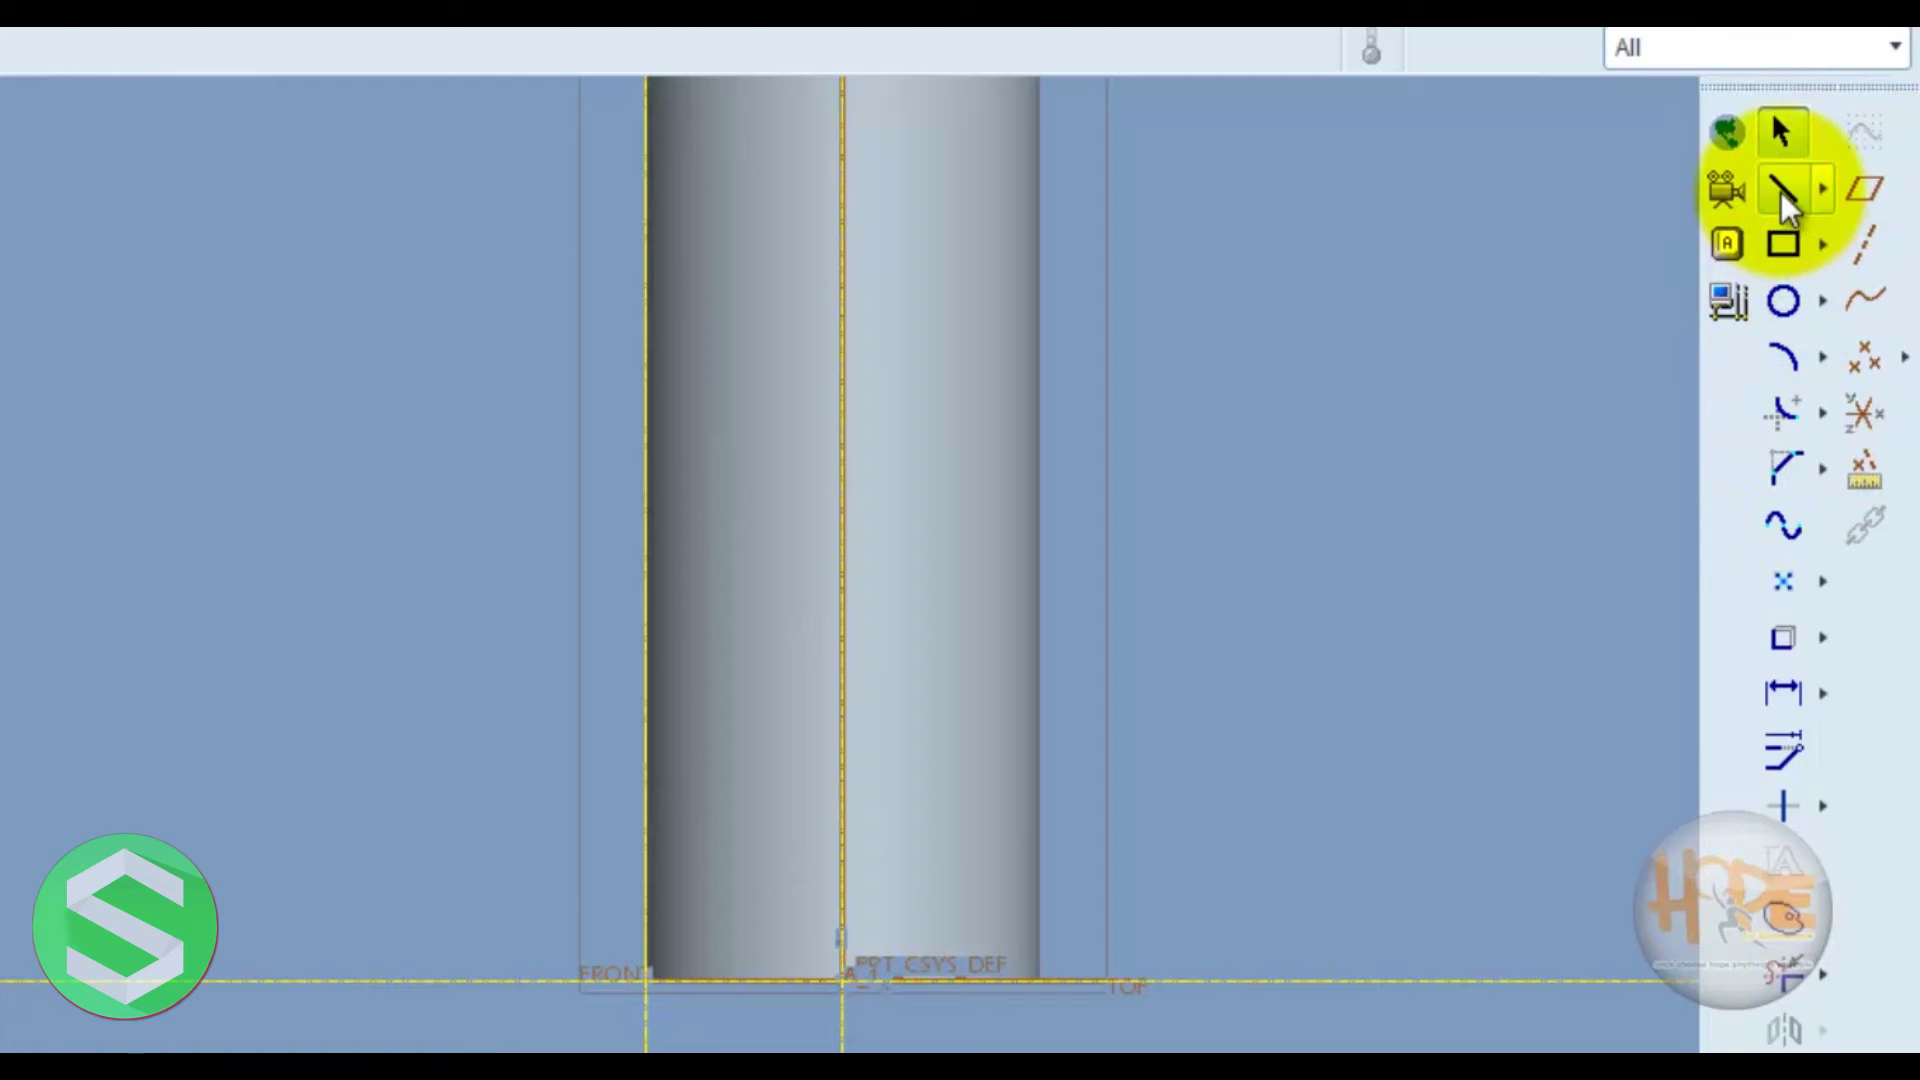
pyautogui.click(647, 980)
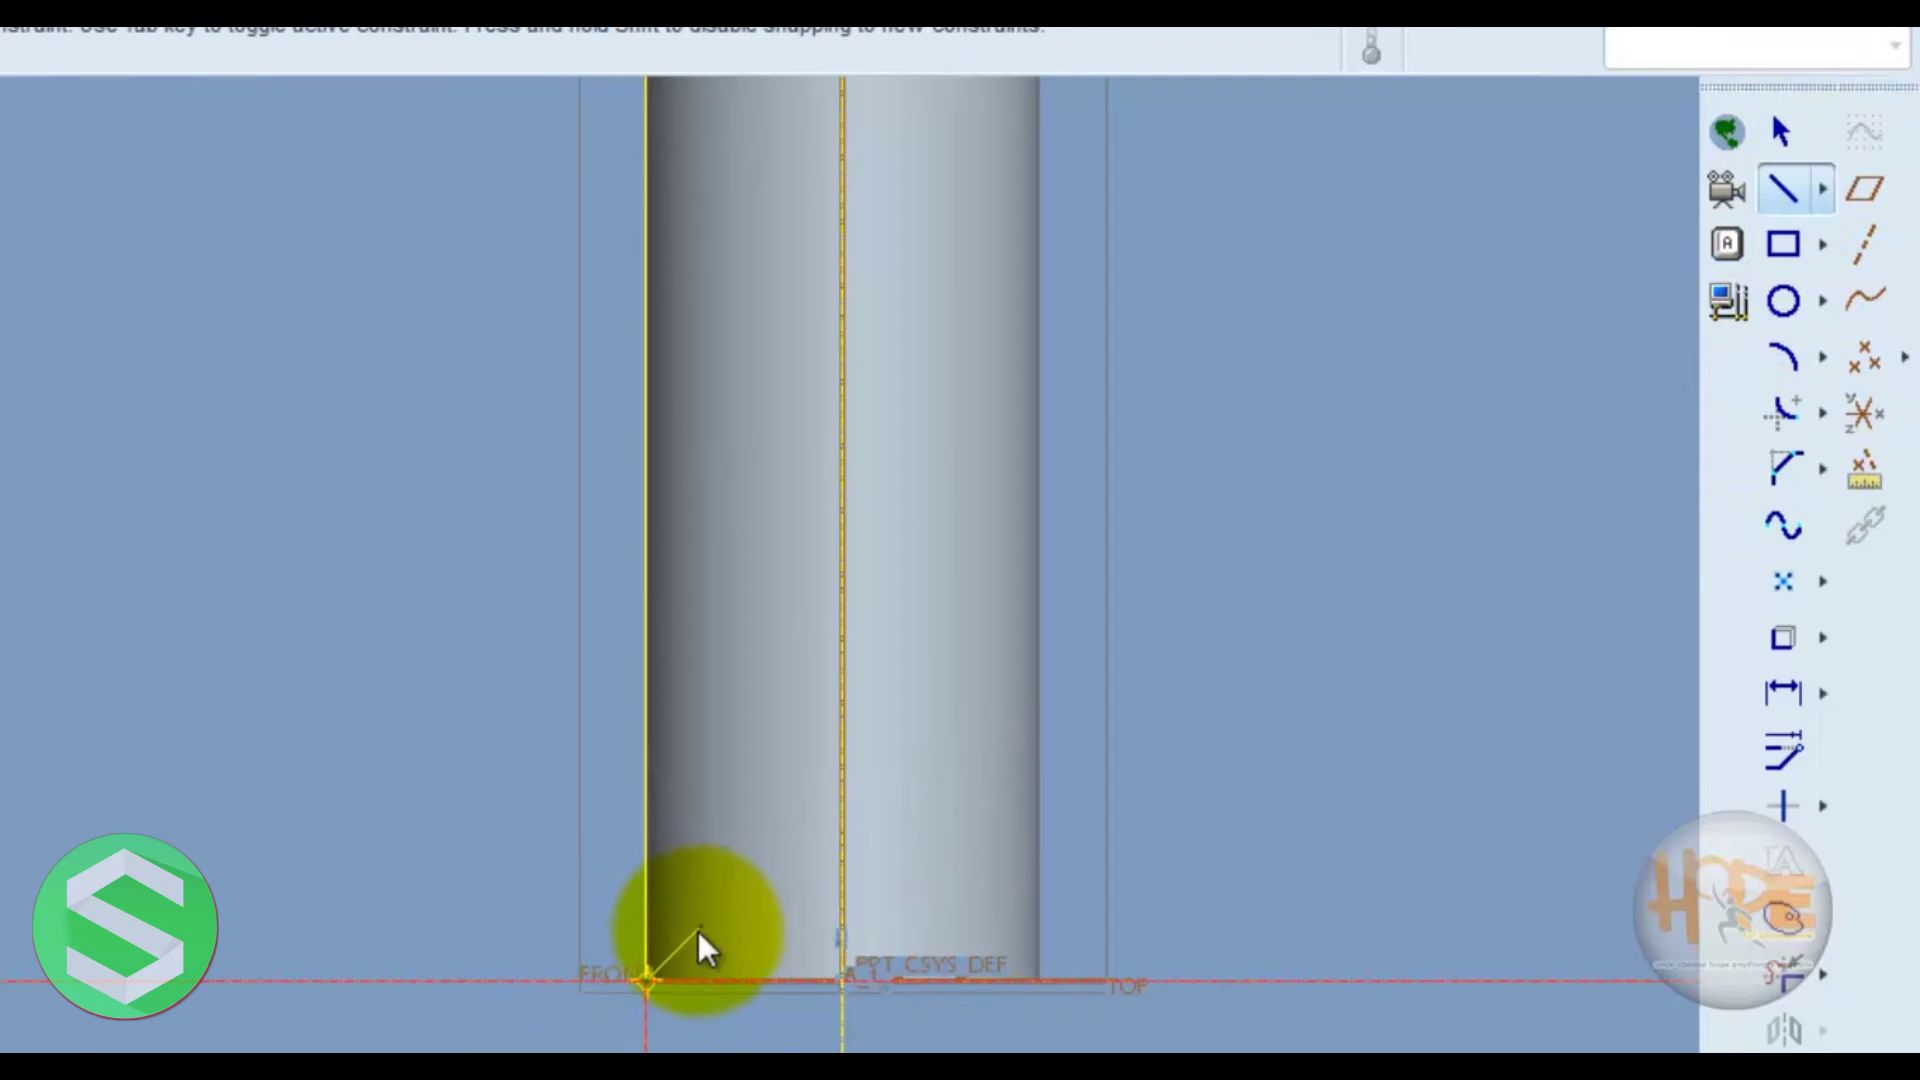
pyautogui.click(704, 949)
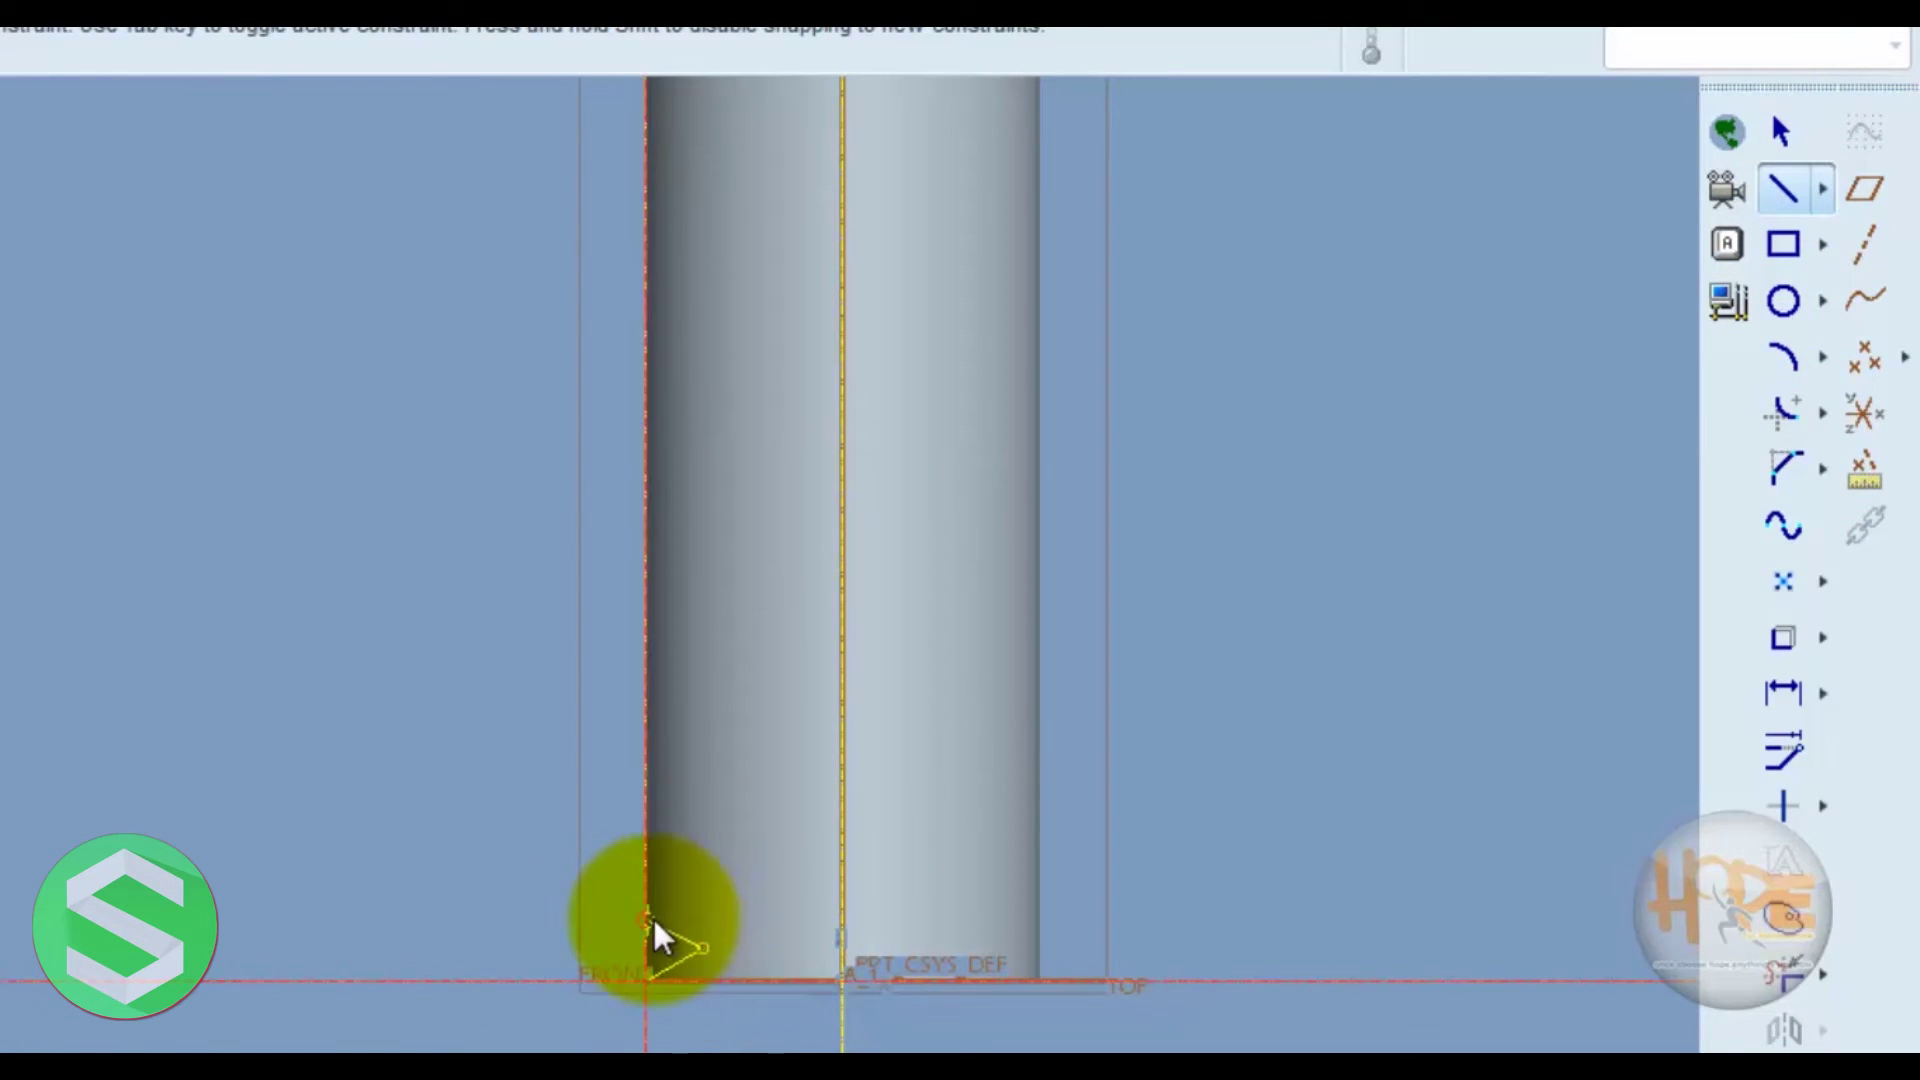
pyautogui.click(647, 918)
pyautogui.click(647, 979)
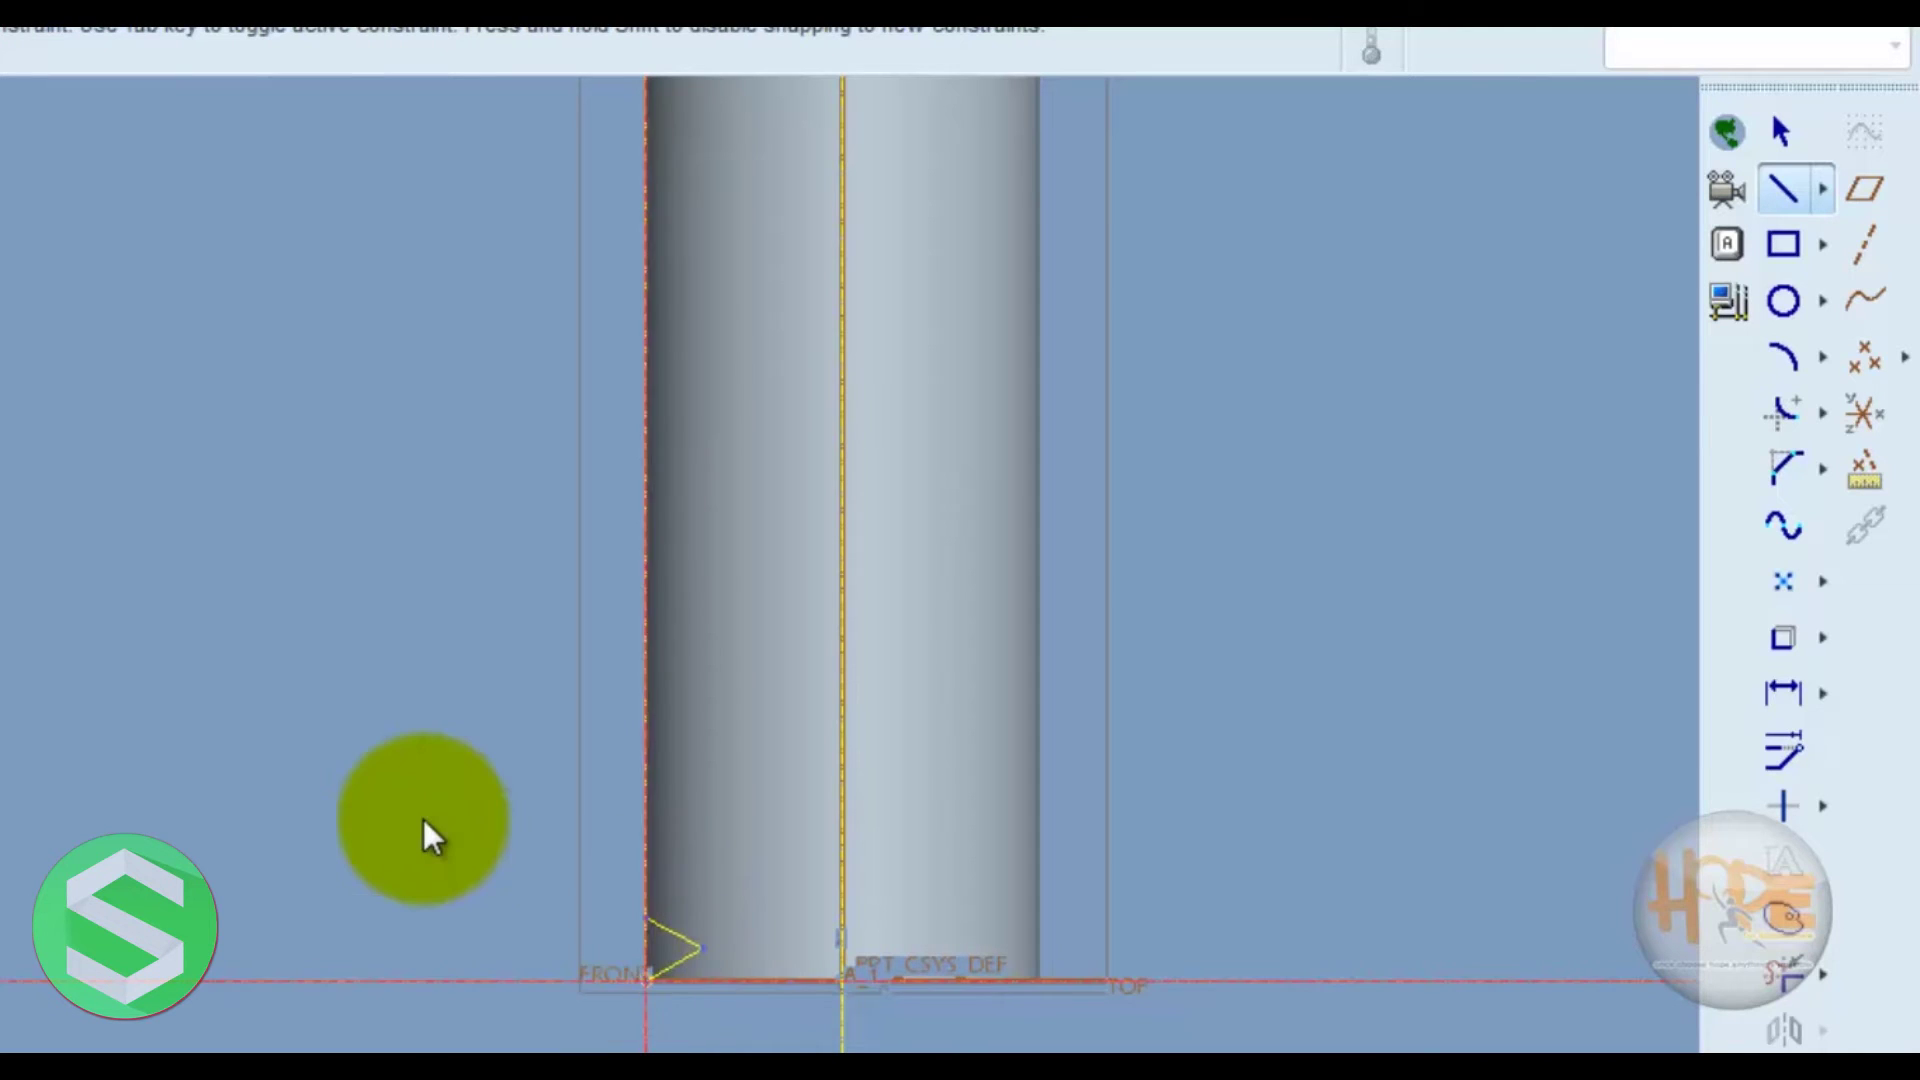
pyautogui.middleClick(452, 835)
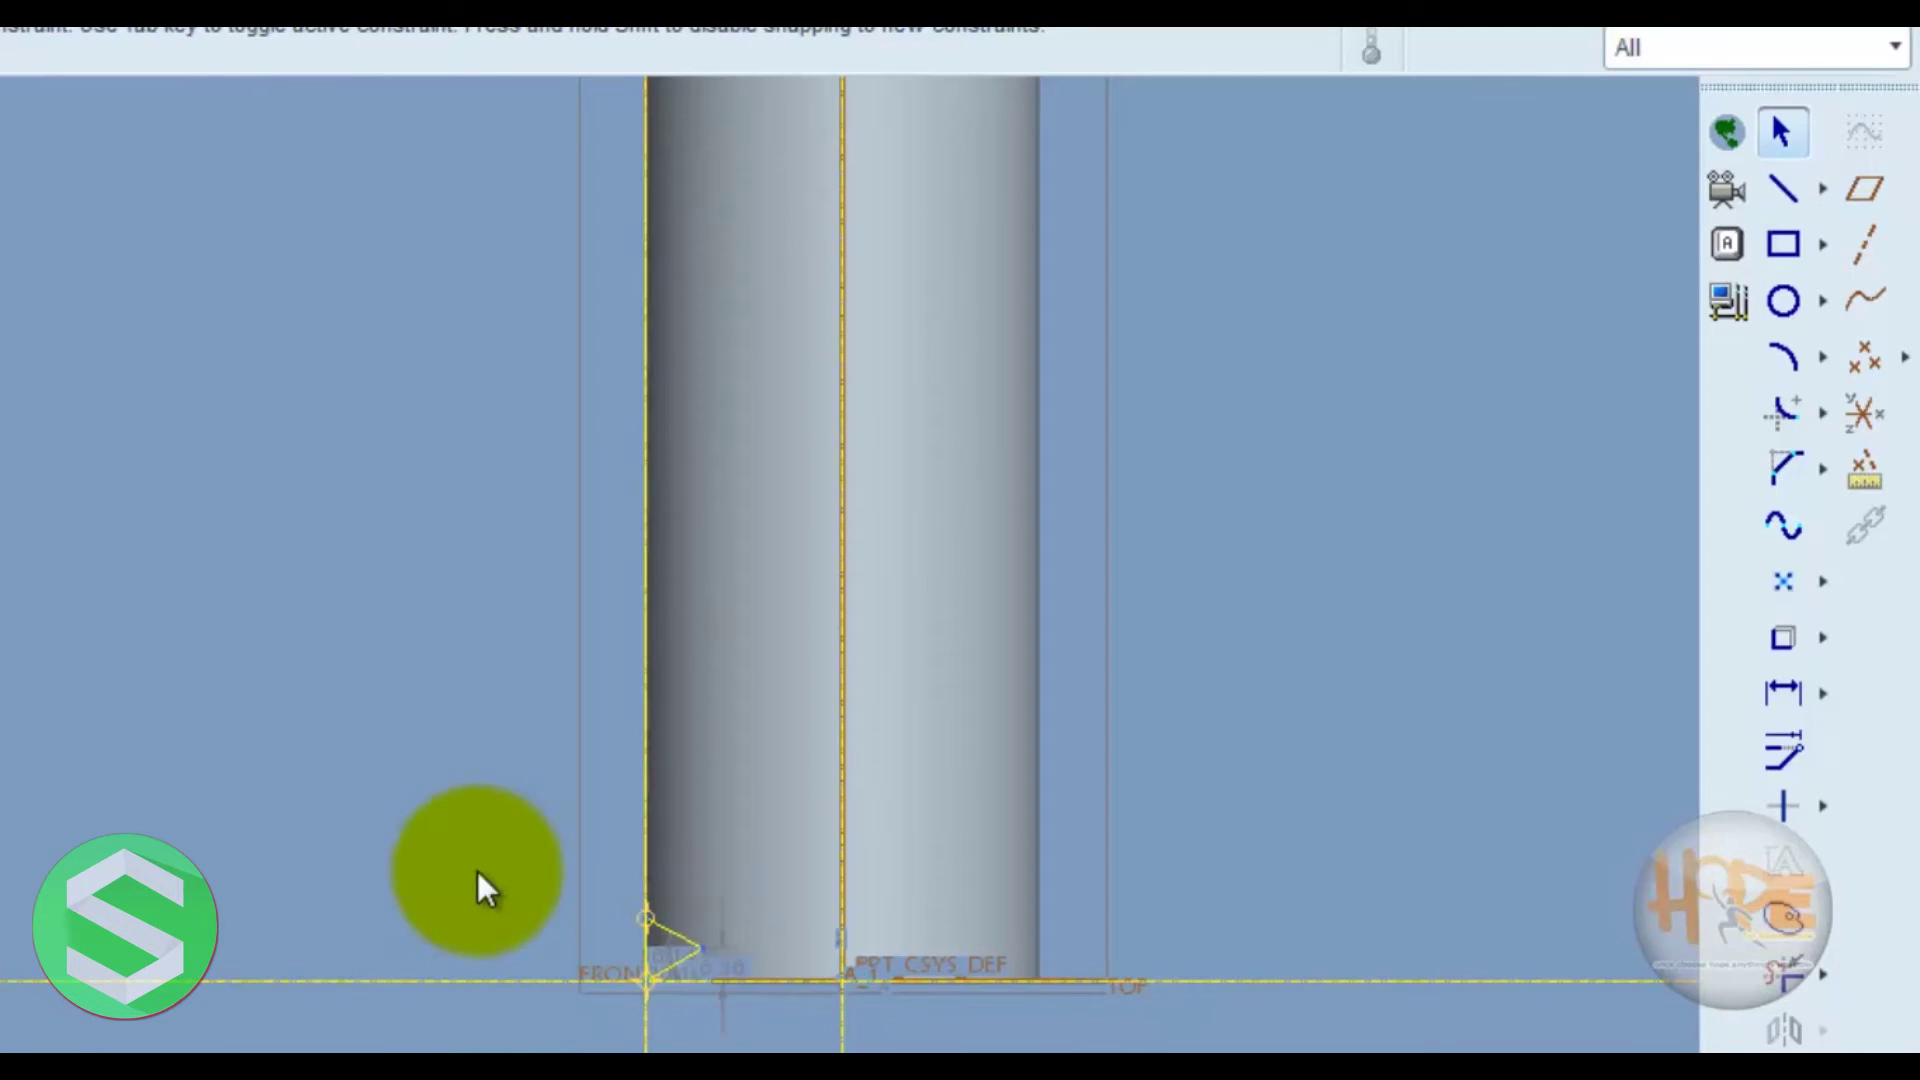
# - Finish the section, accept the material removal direction, and preview the helical cut
pyautogui.click(1785, 1030)
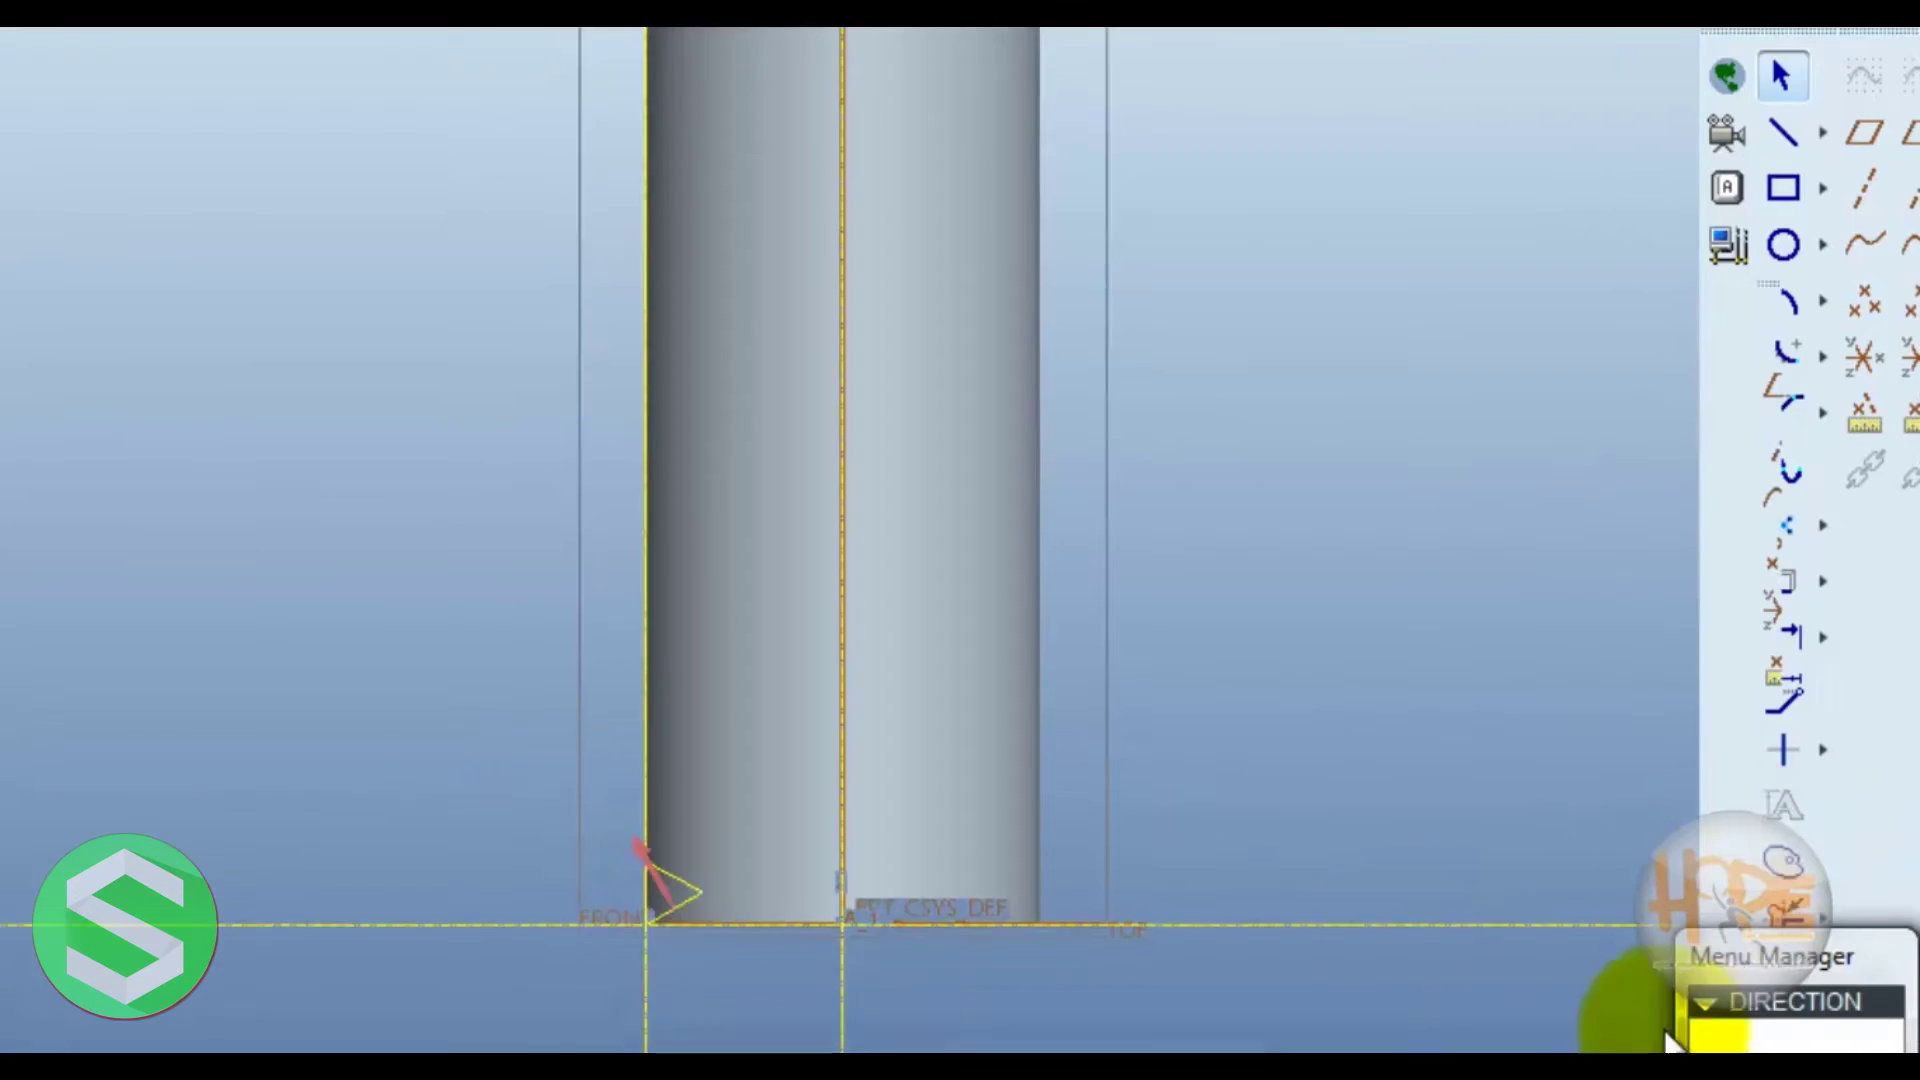
pyautogui.click(1784, 1050)
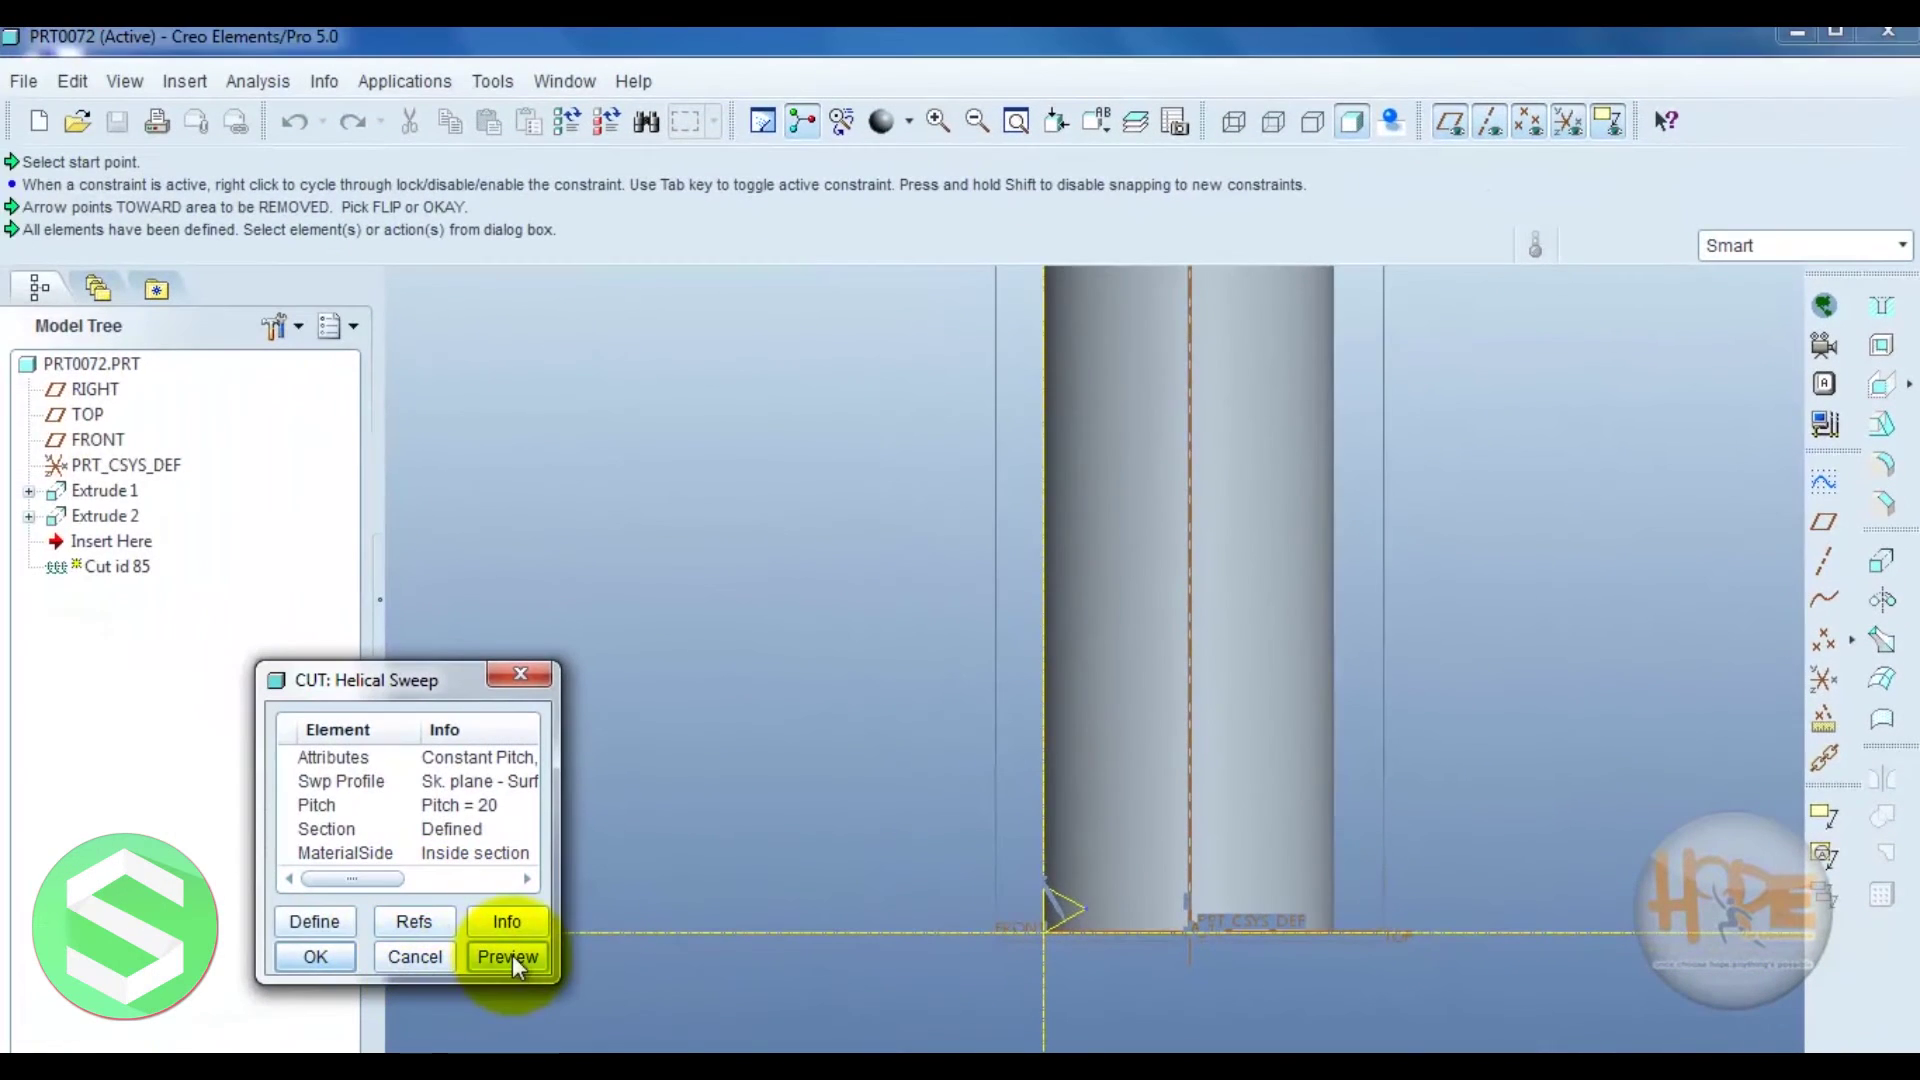
pyautogui.click(512, 956)
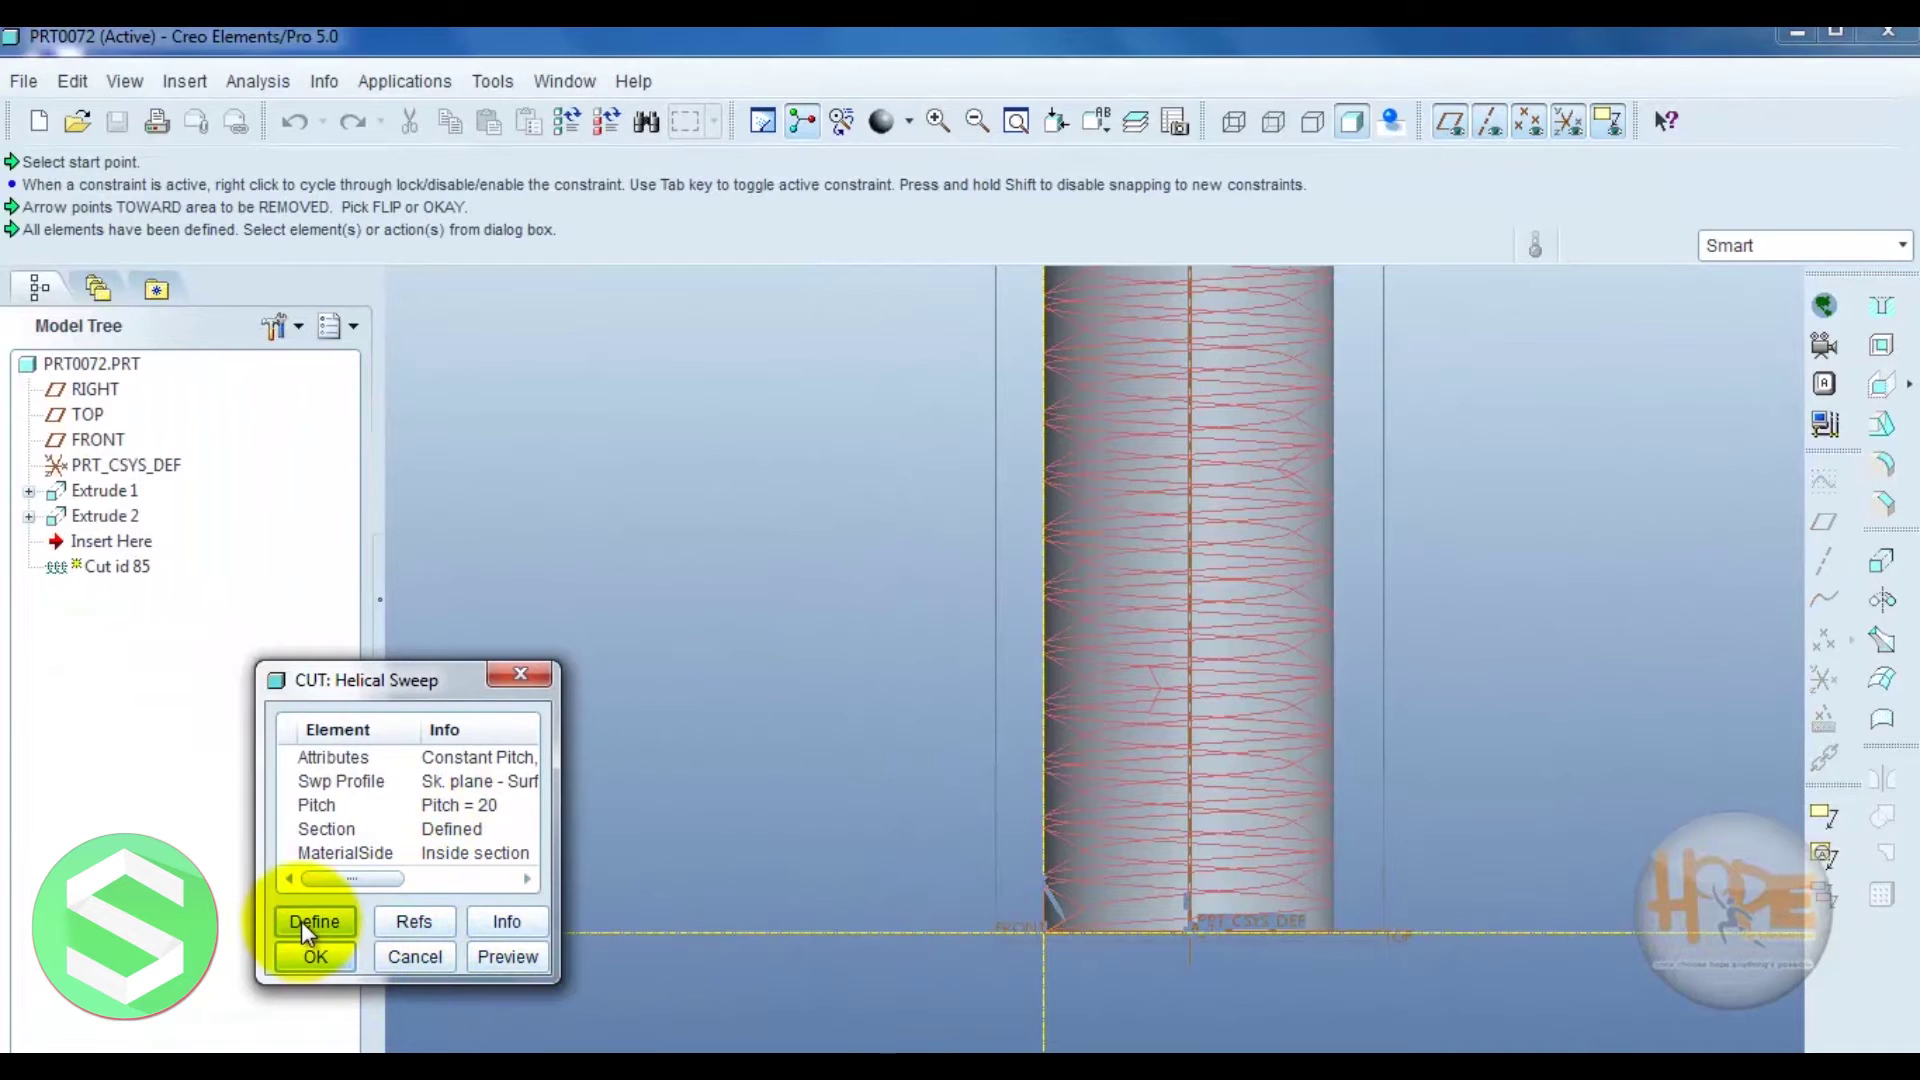
# - Create the threaded cut and orbit the model to inspect it
pyautogui.click(320, 958)
pyautogui.scroll(3, 631, 768)
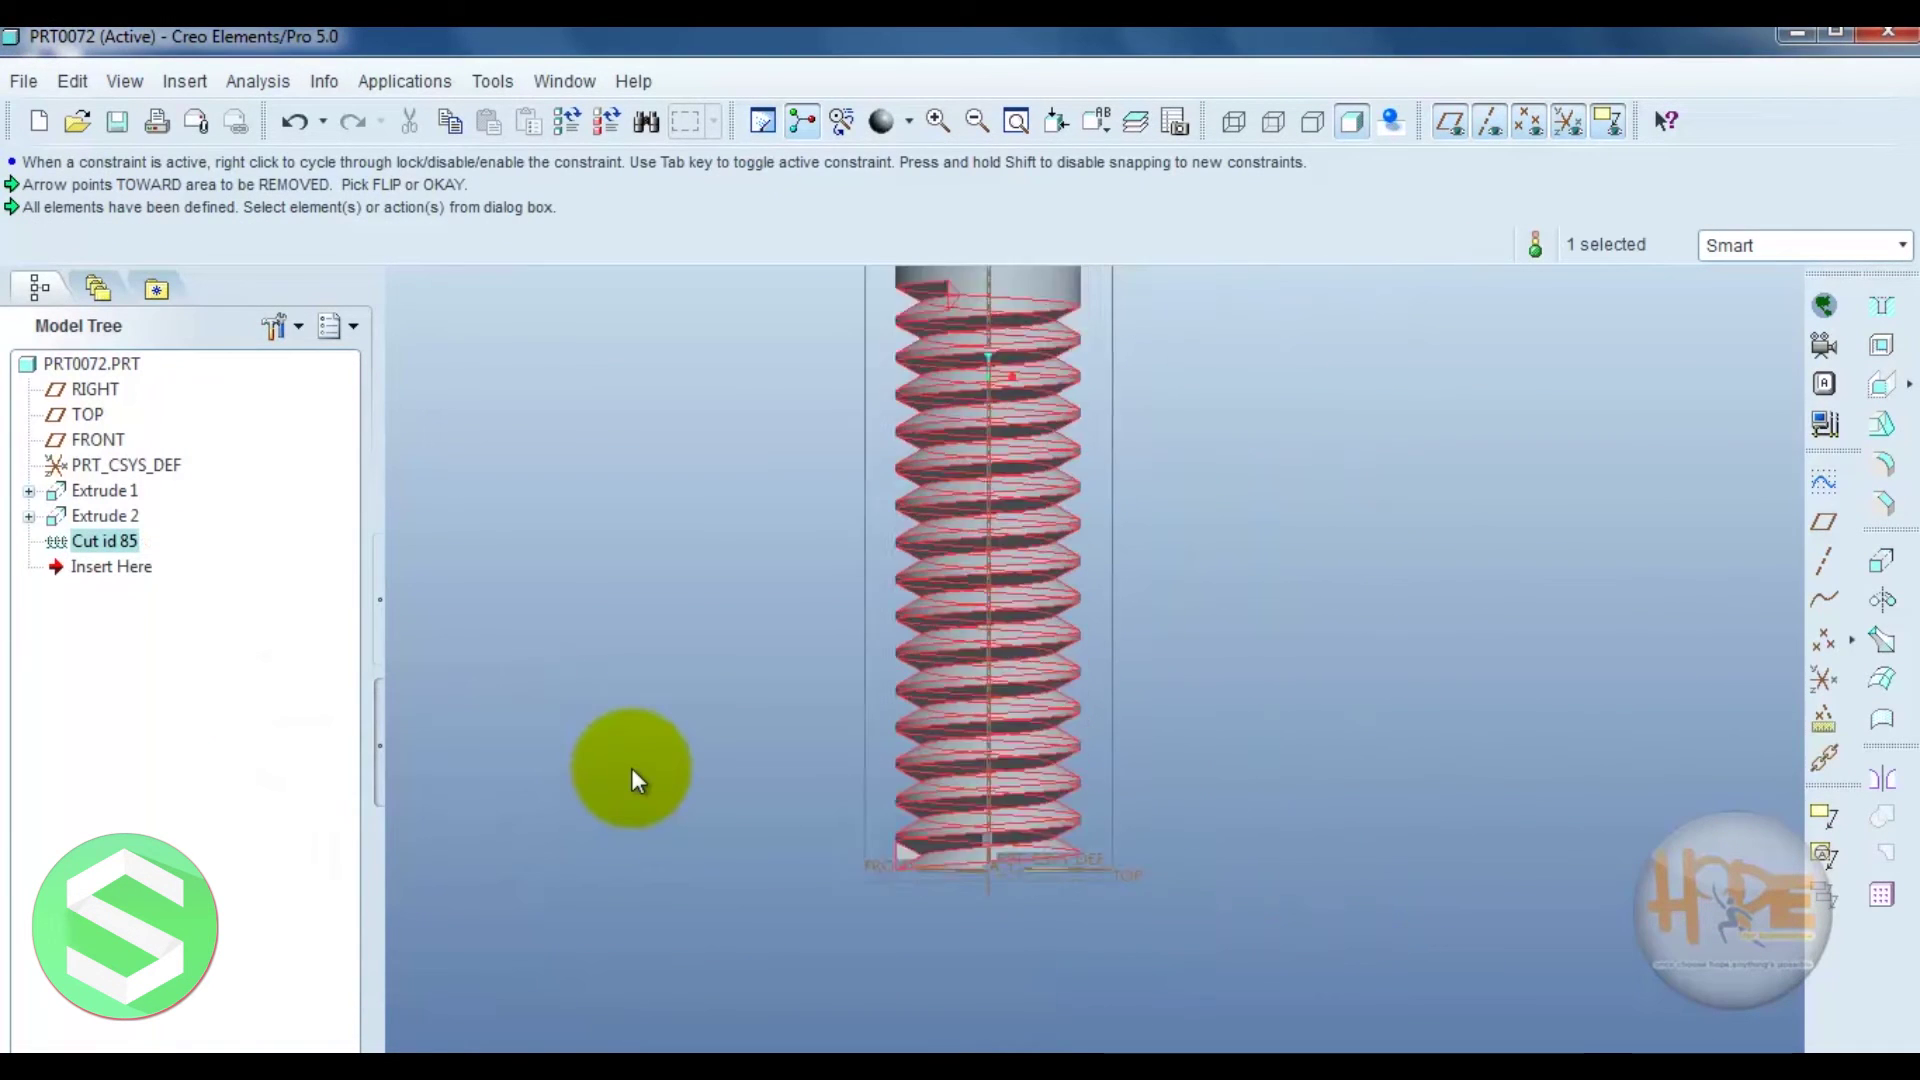
pyautogui.moveTo(1133, 715)
pyautogui.mouseDown(button='middle')
pyautogui.moveTo(1180, 728)
pyautogui.moveTo(926, 754)
pyautogui.moveTo(1166, 673)
pyautogui.moveTo(1239, 690)
pyautogui.moveTo(1027, 771)
pyautogui.moveTo(1041, 549)
pyautogui.moveTo(990, 606)
pyautogui.moveTo(1191, 566)
pyautogui.moveTo(1229, 523)
pyautogui.moveTo(1027, 540)
pyautogui.moveTo(1113, 513)
pyautogui.moveTo(994, 493)
pyautogui.moveTo(1160, 541)
pyautogui.moveTo(1049, 523)
pyautogui.moveTo(986, 471)
pyautogui.moveTo(920, 510)
pyautogui.mouseUp(button='middle')
pyautogui.scroll(2, 1053, 724)
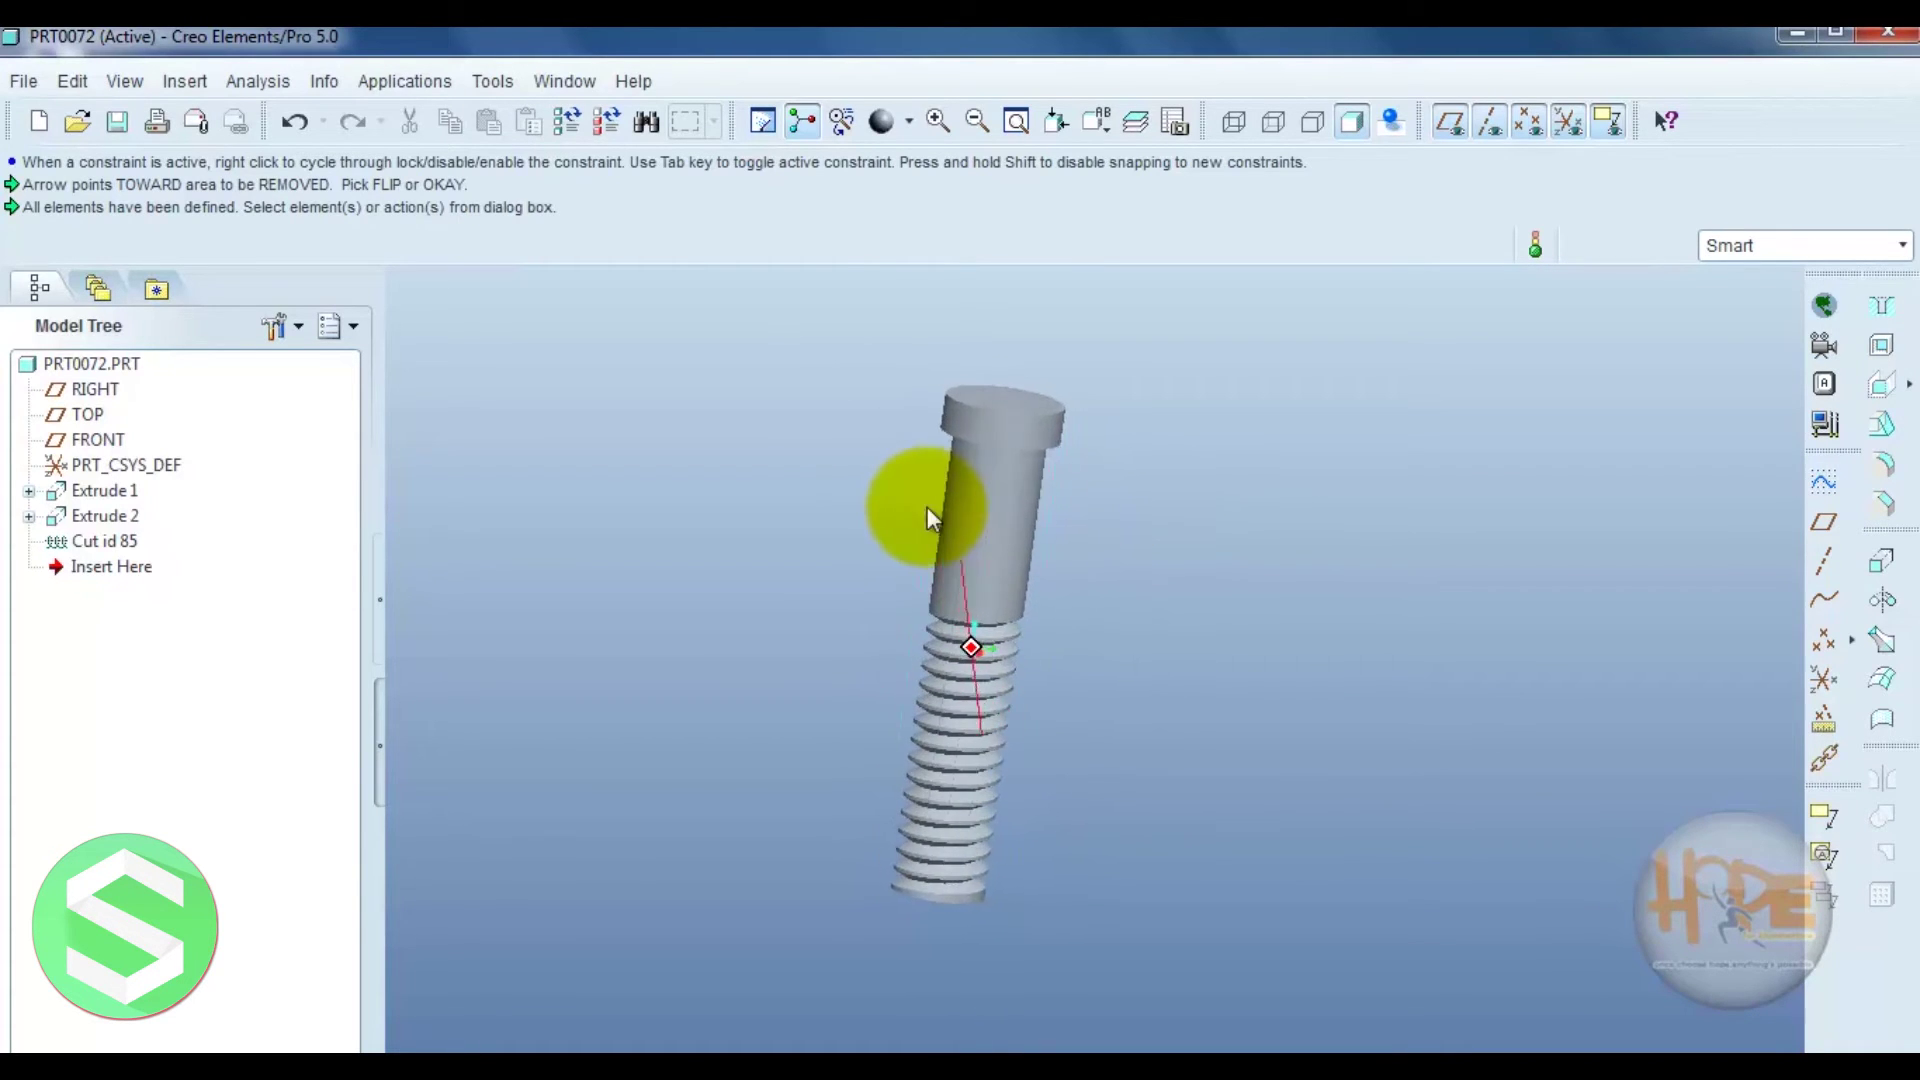
# - Delete Extrude 1 together with the other extrude and the thread
pyautogui.rightClick(75, 488)
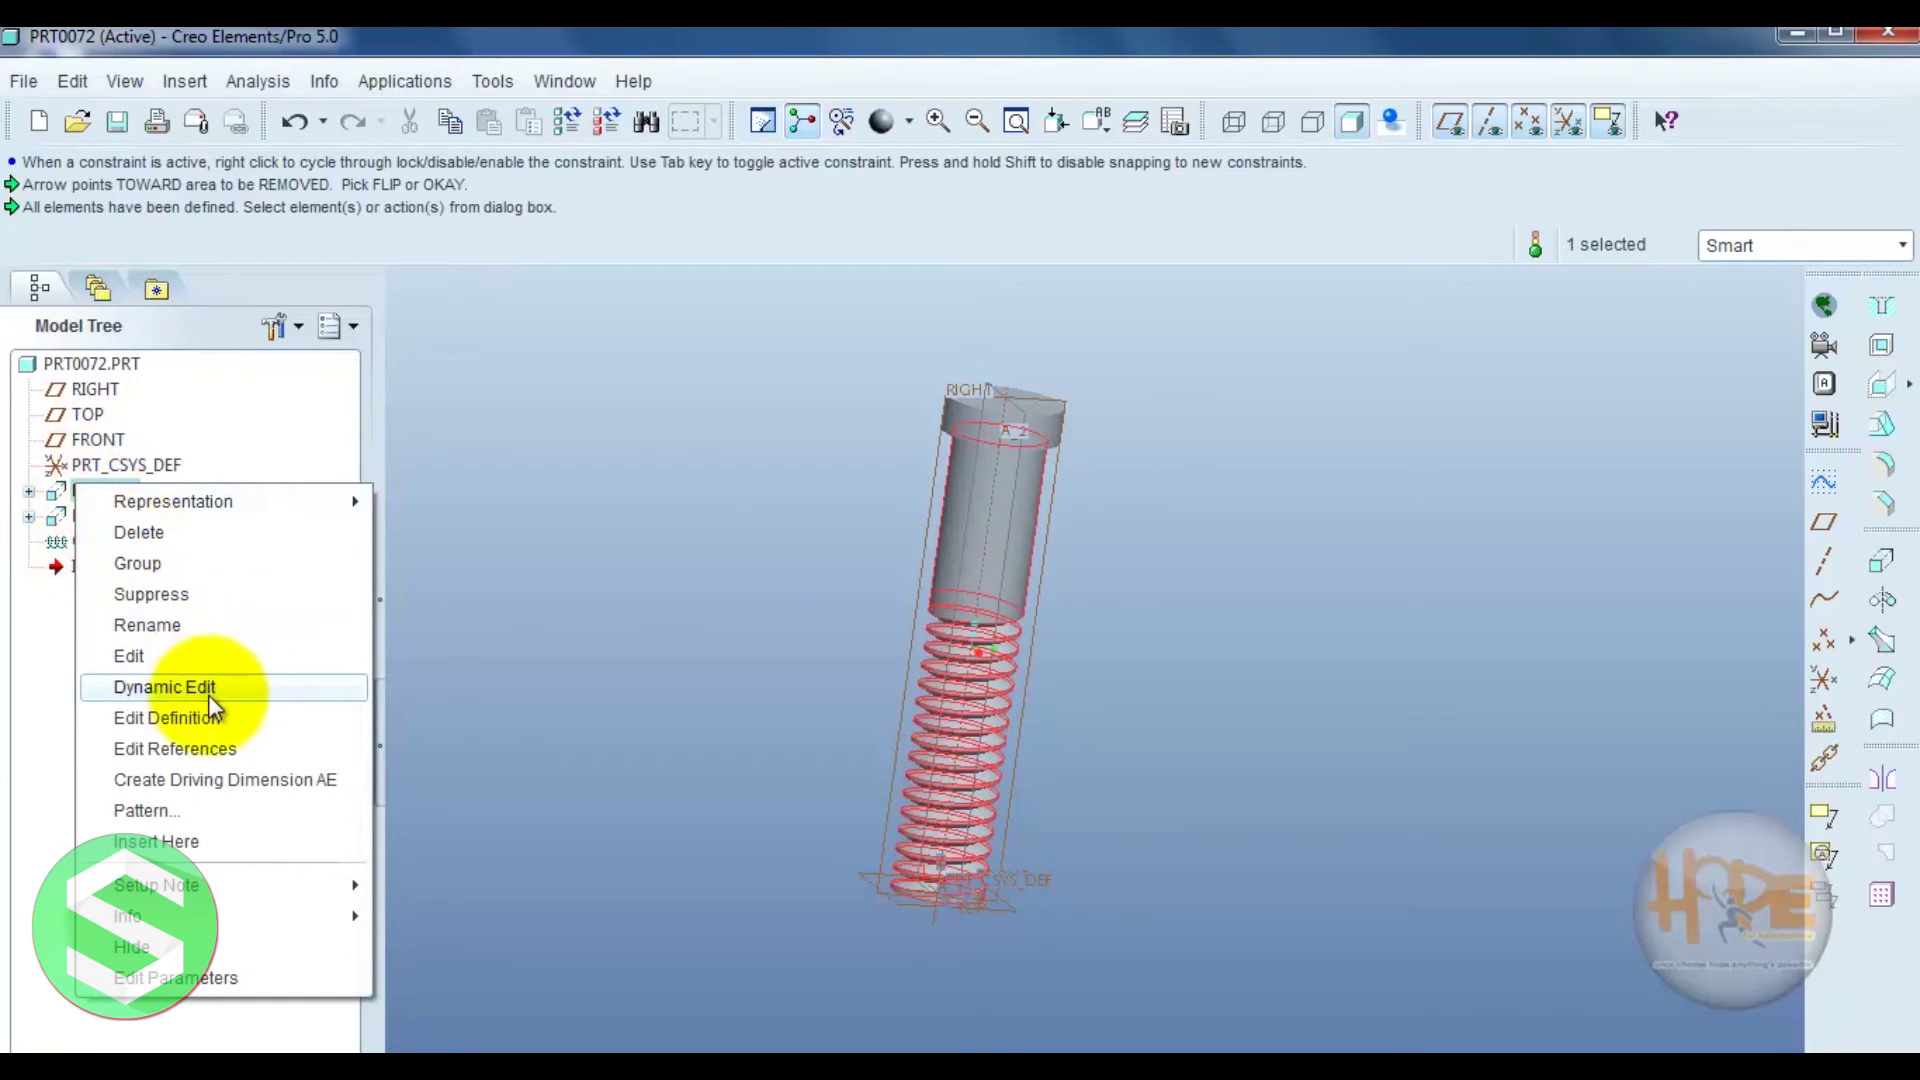
pyautogui.click(232, 532)
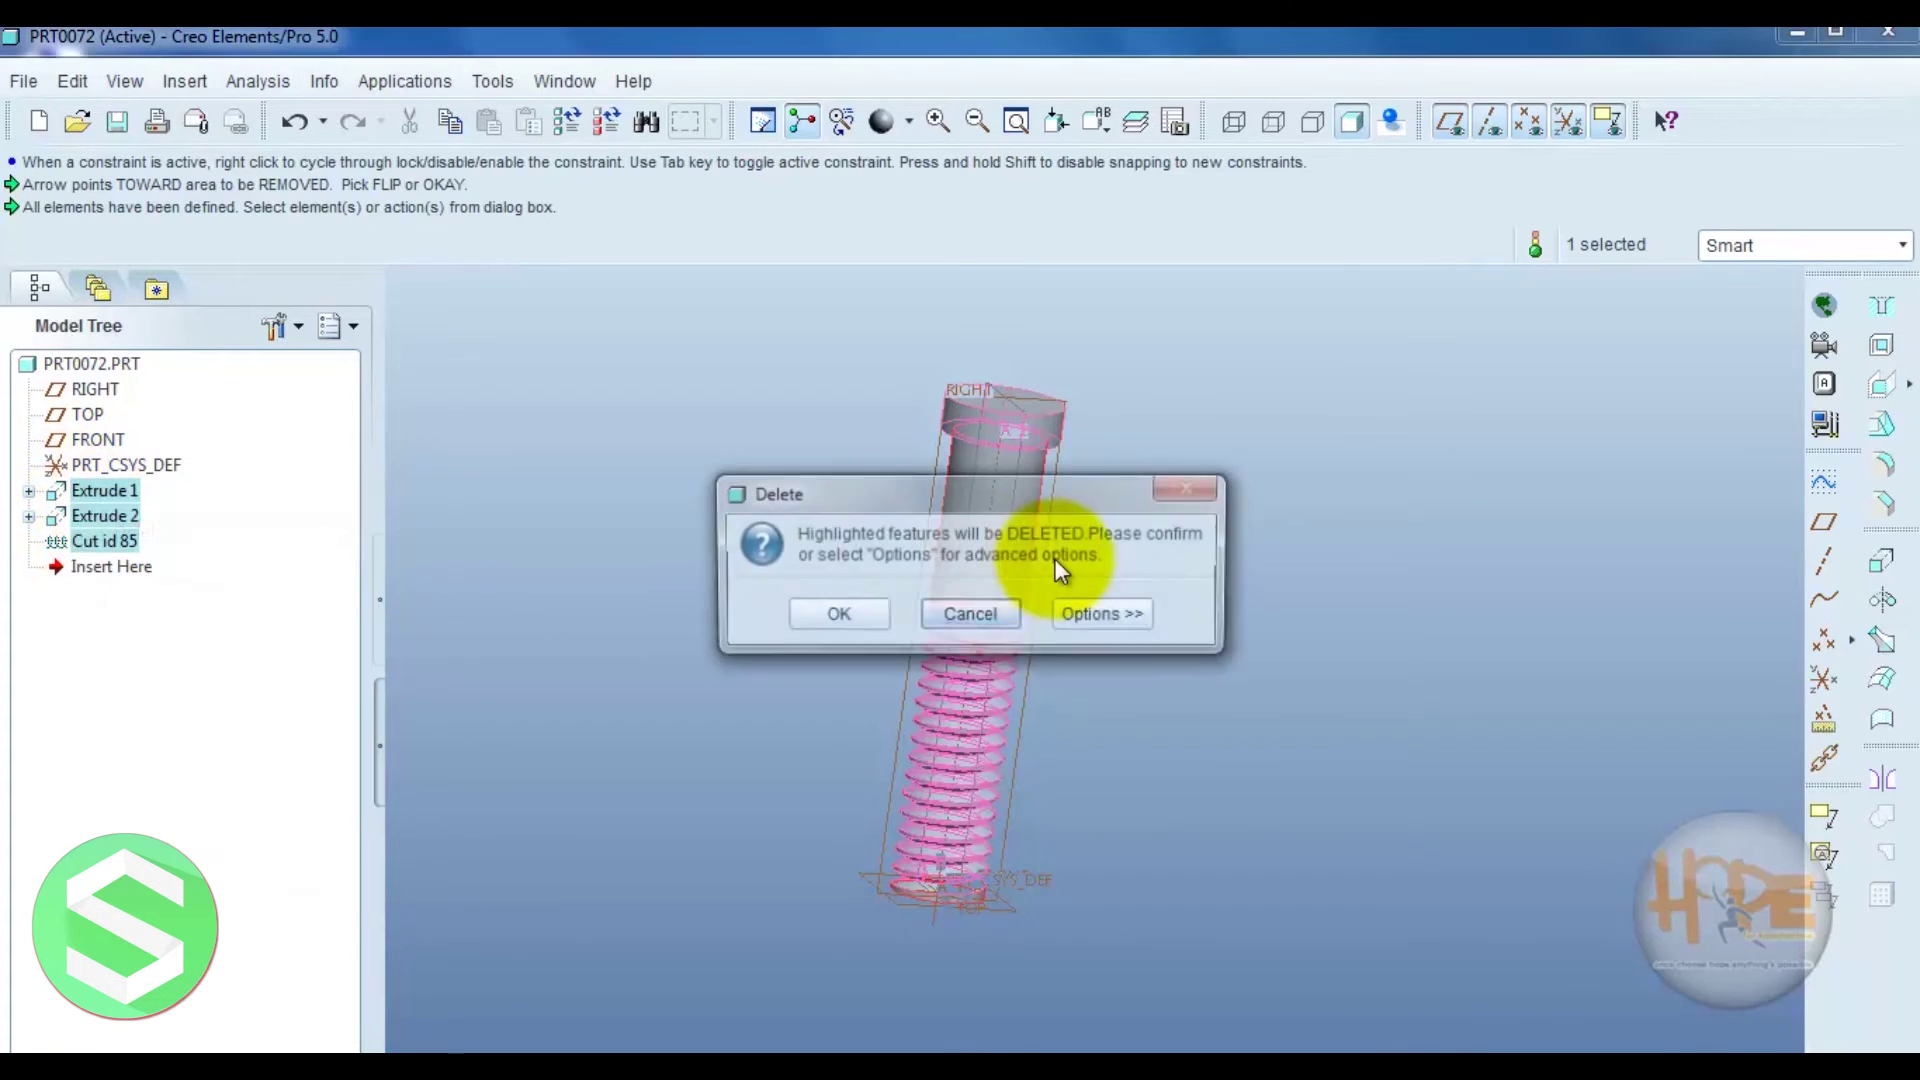
pyautogui.click(824, 612)
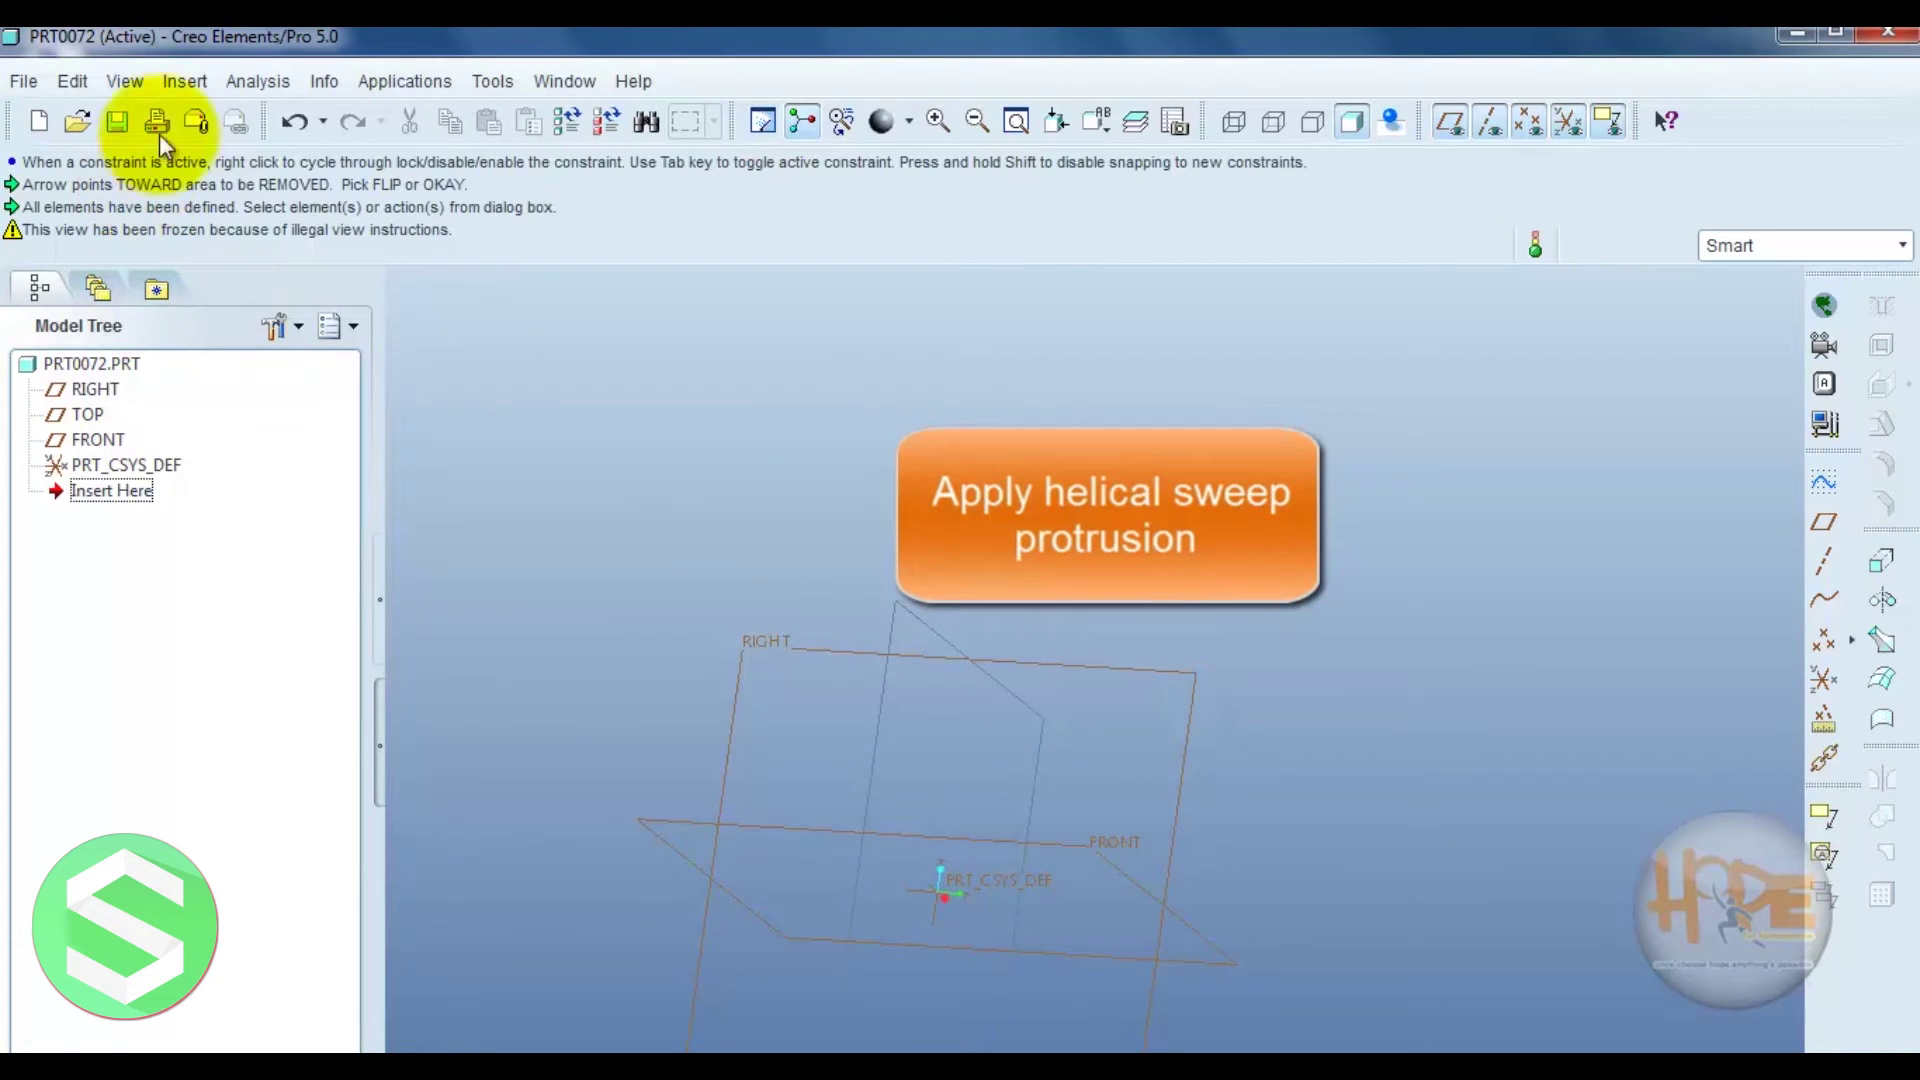
# - Start a helical sweep protrusion and return the view to the default orientation
pyautogui.click(185, 84)
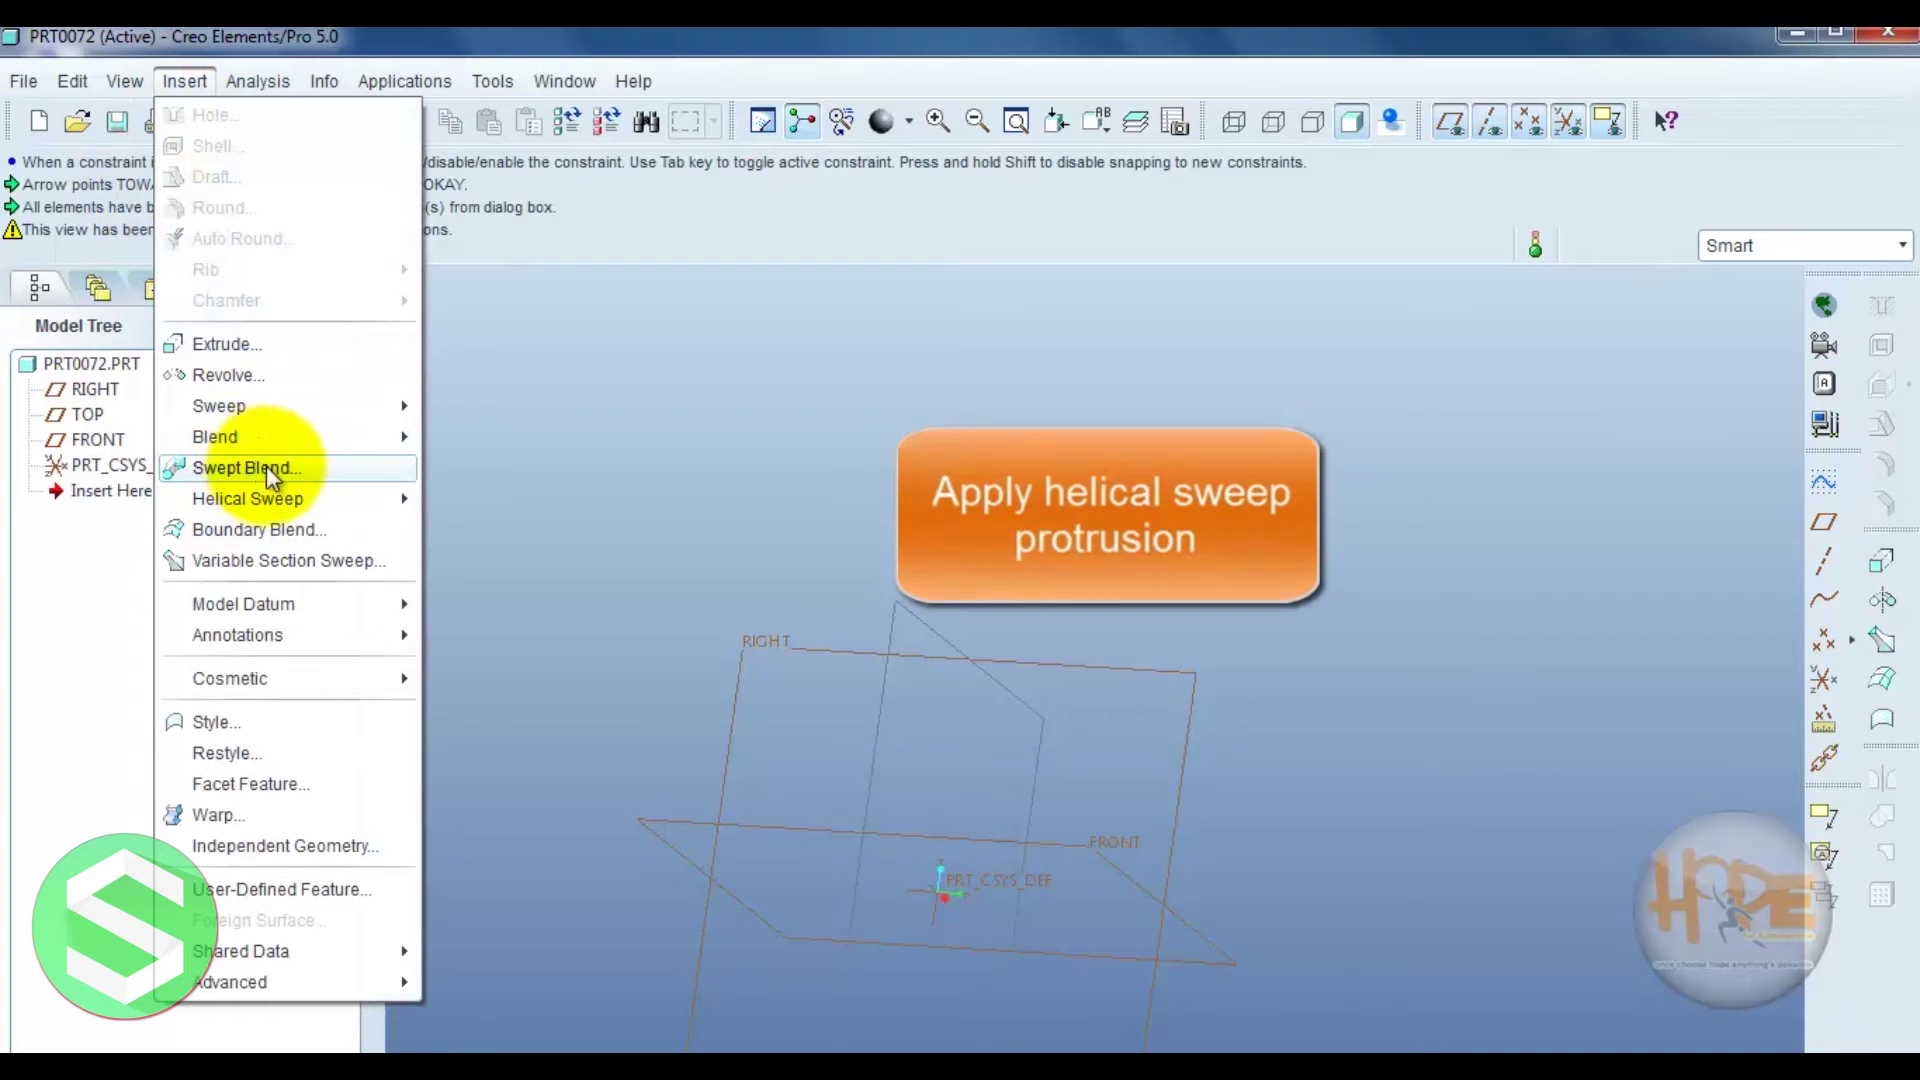
pyautogui.moveTo(248, 498)
pyautogui.click(506, 496)
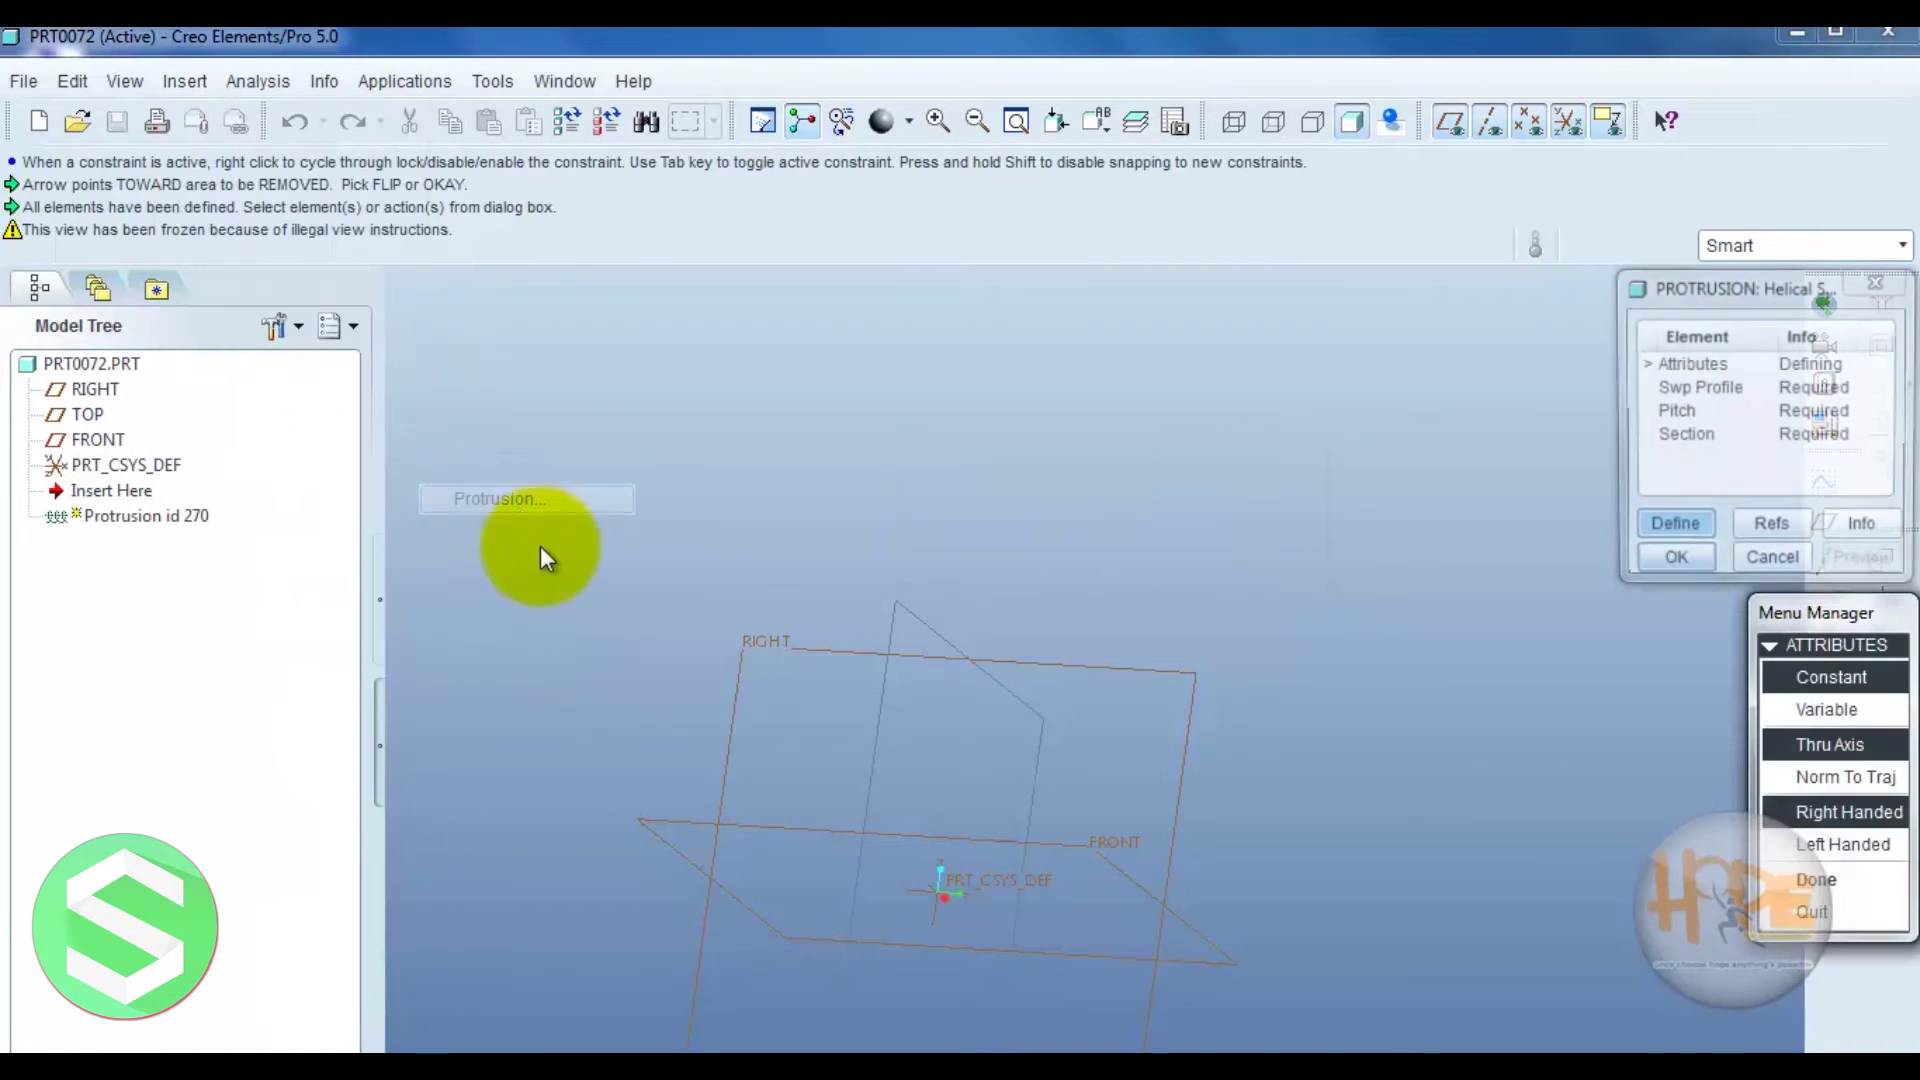
pyautogui.moveTo(935, 673)
pyautogui.mouseDown(button='middle')
pyautogui.moveTo(718, 600)
pyautogui.moveTo(634, 655)
pyautogui.mouseUp(button='middle')
pyautogui.hotkey('ctrl', 'd')
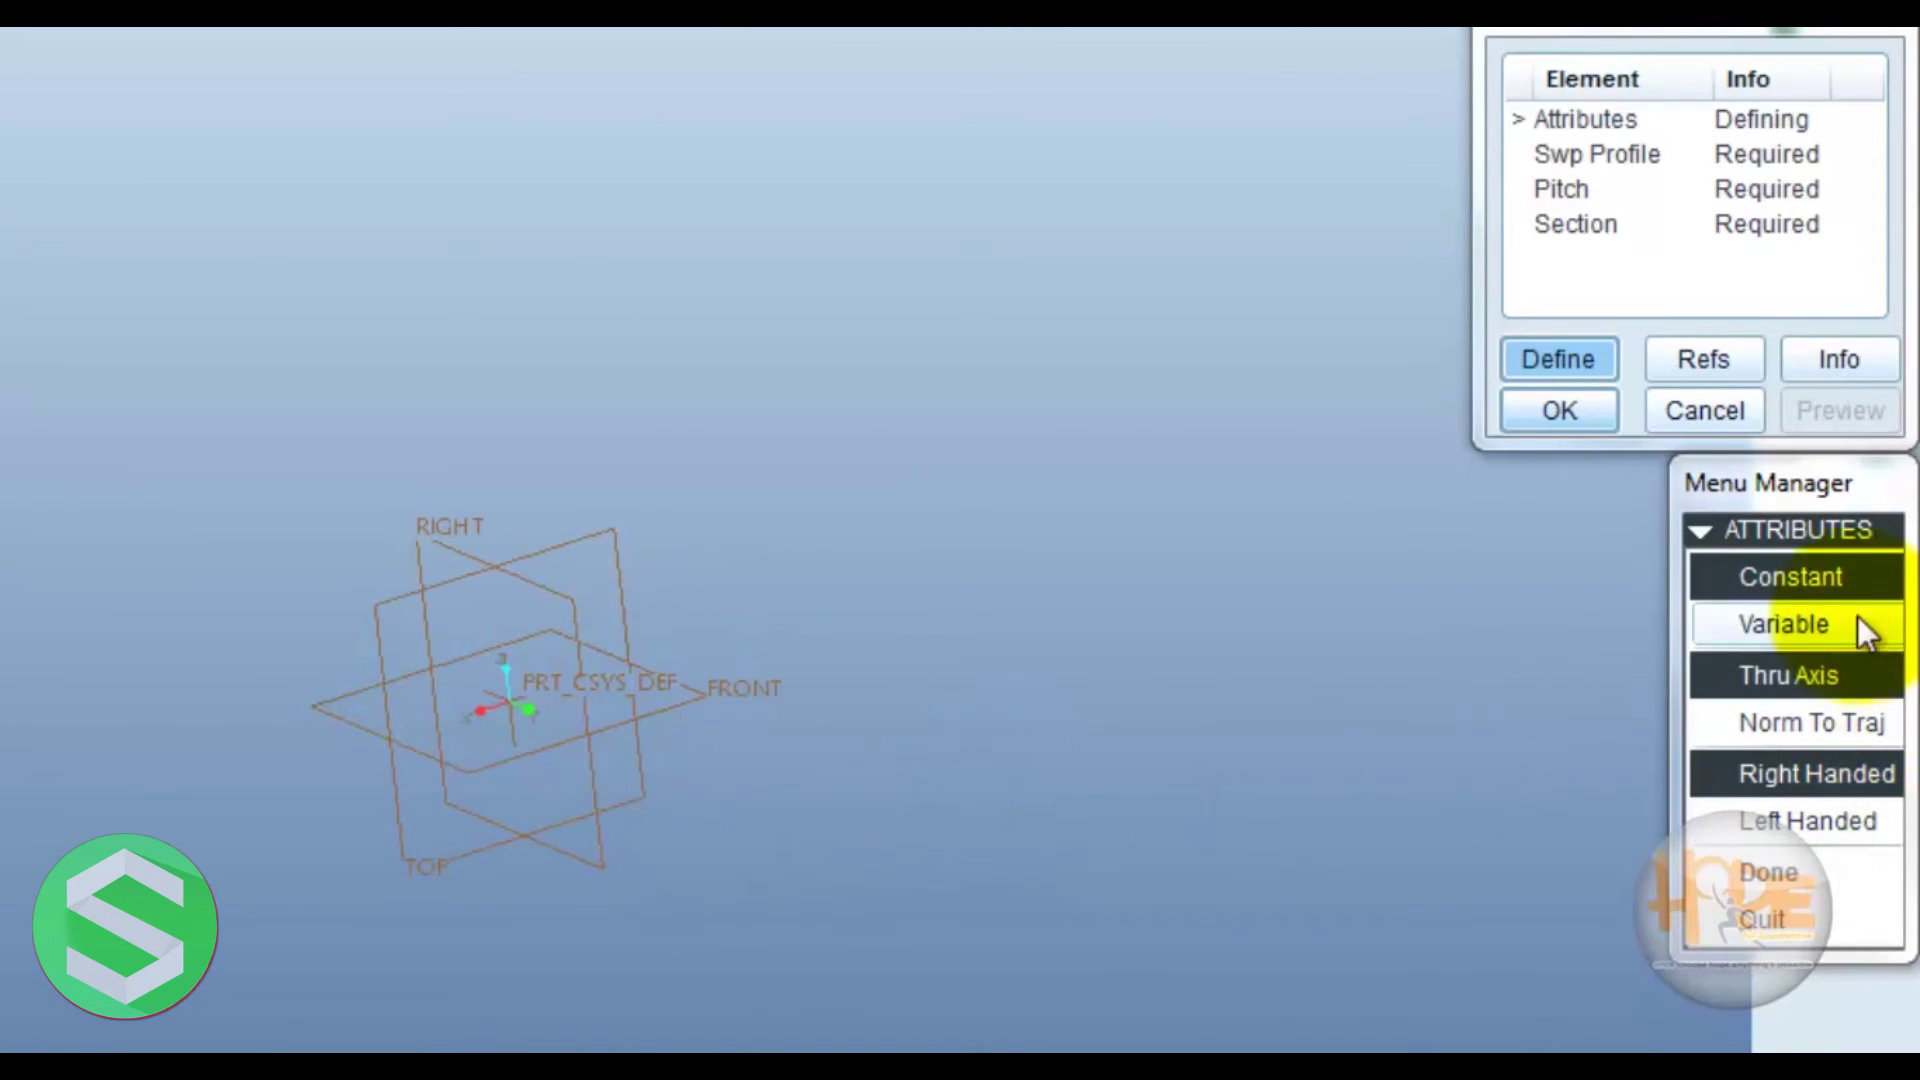
# - Accept constant-pitch attributes and sketch the profile on FRONT in default orientation
pyautogui.click(1815, 870)
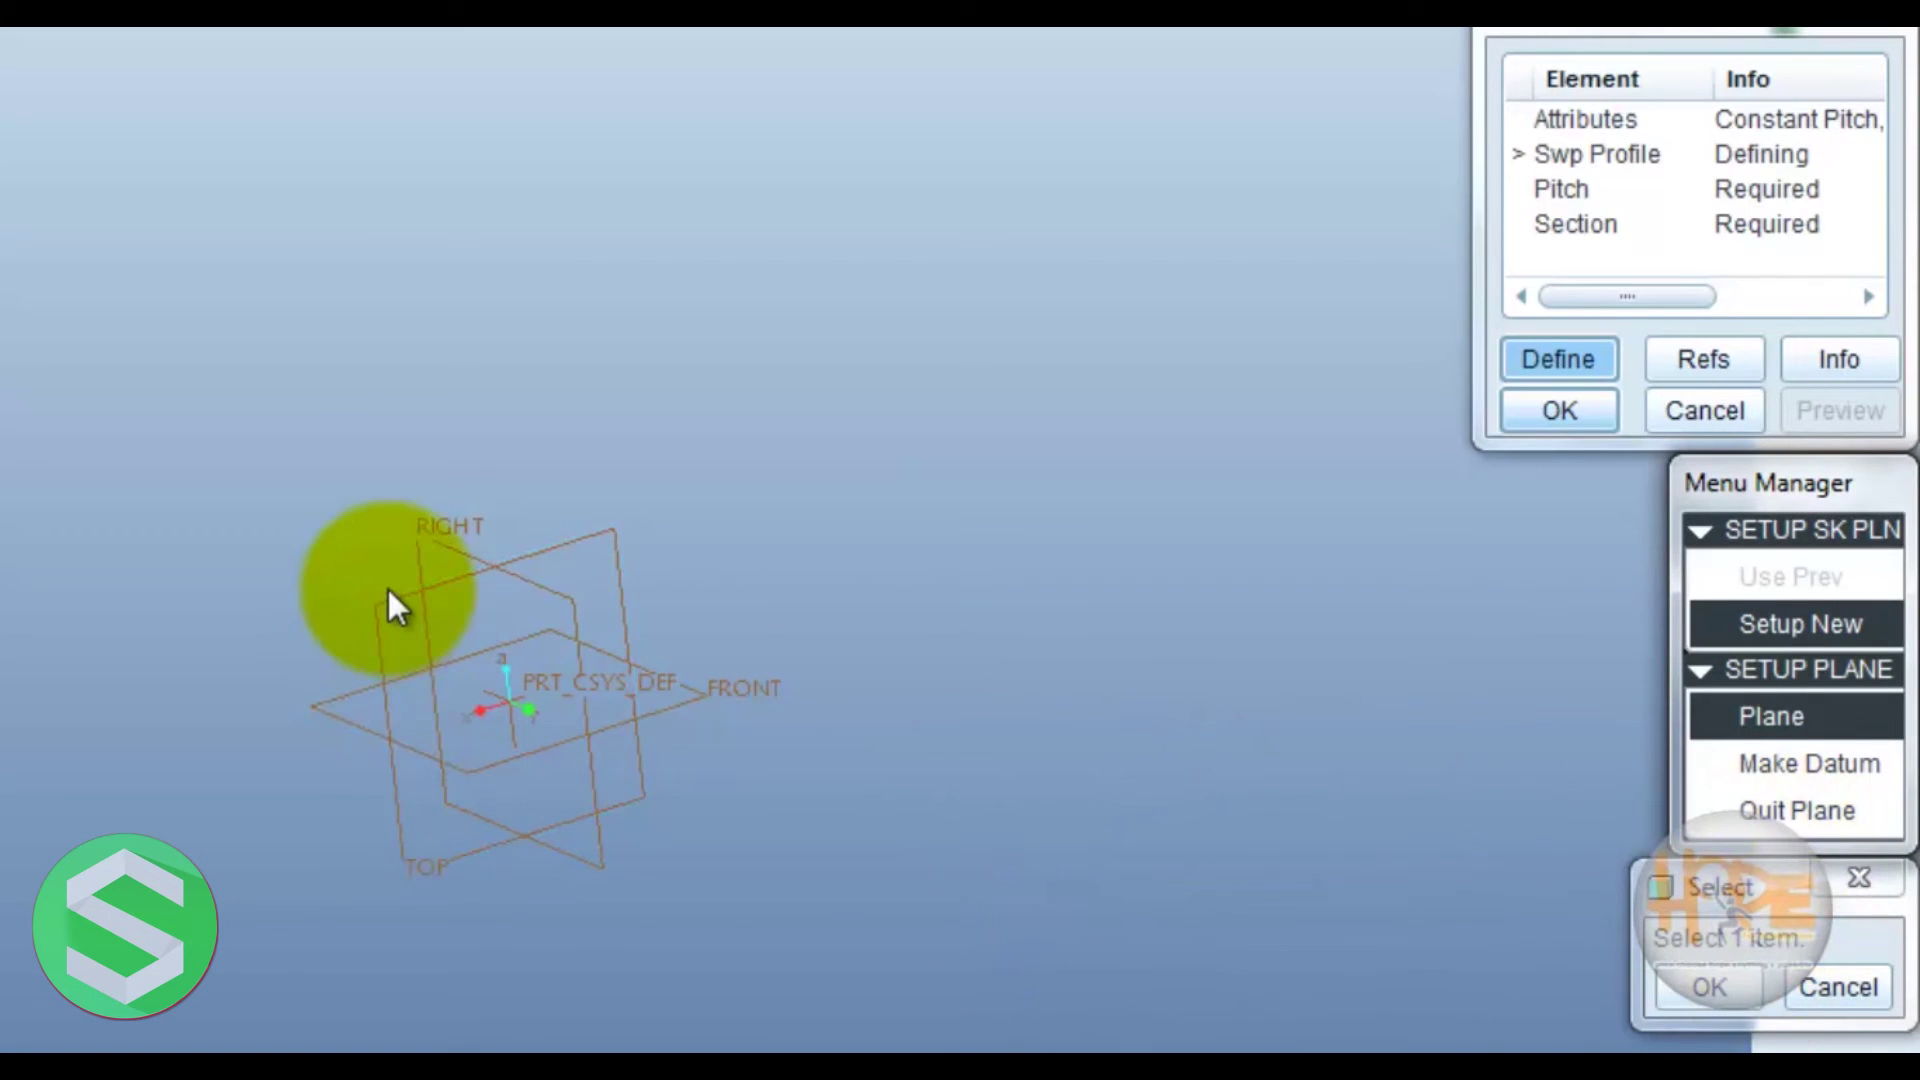
pyautogui.click(749, 678)
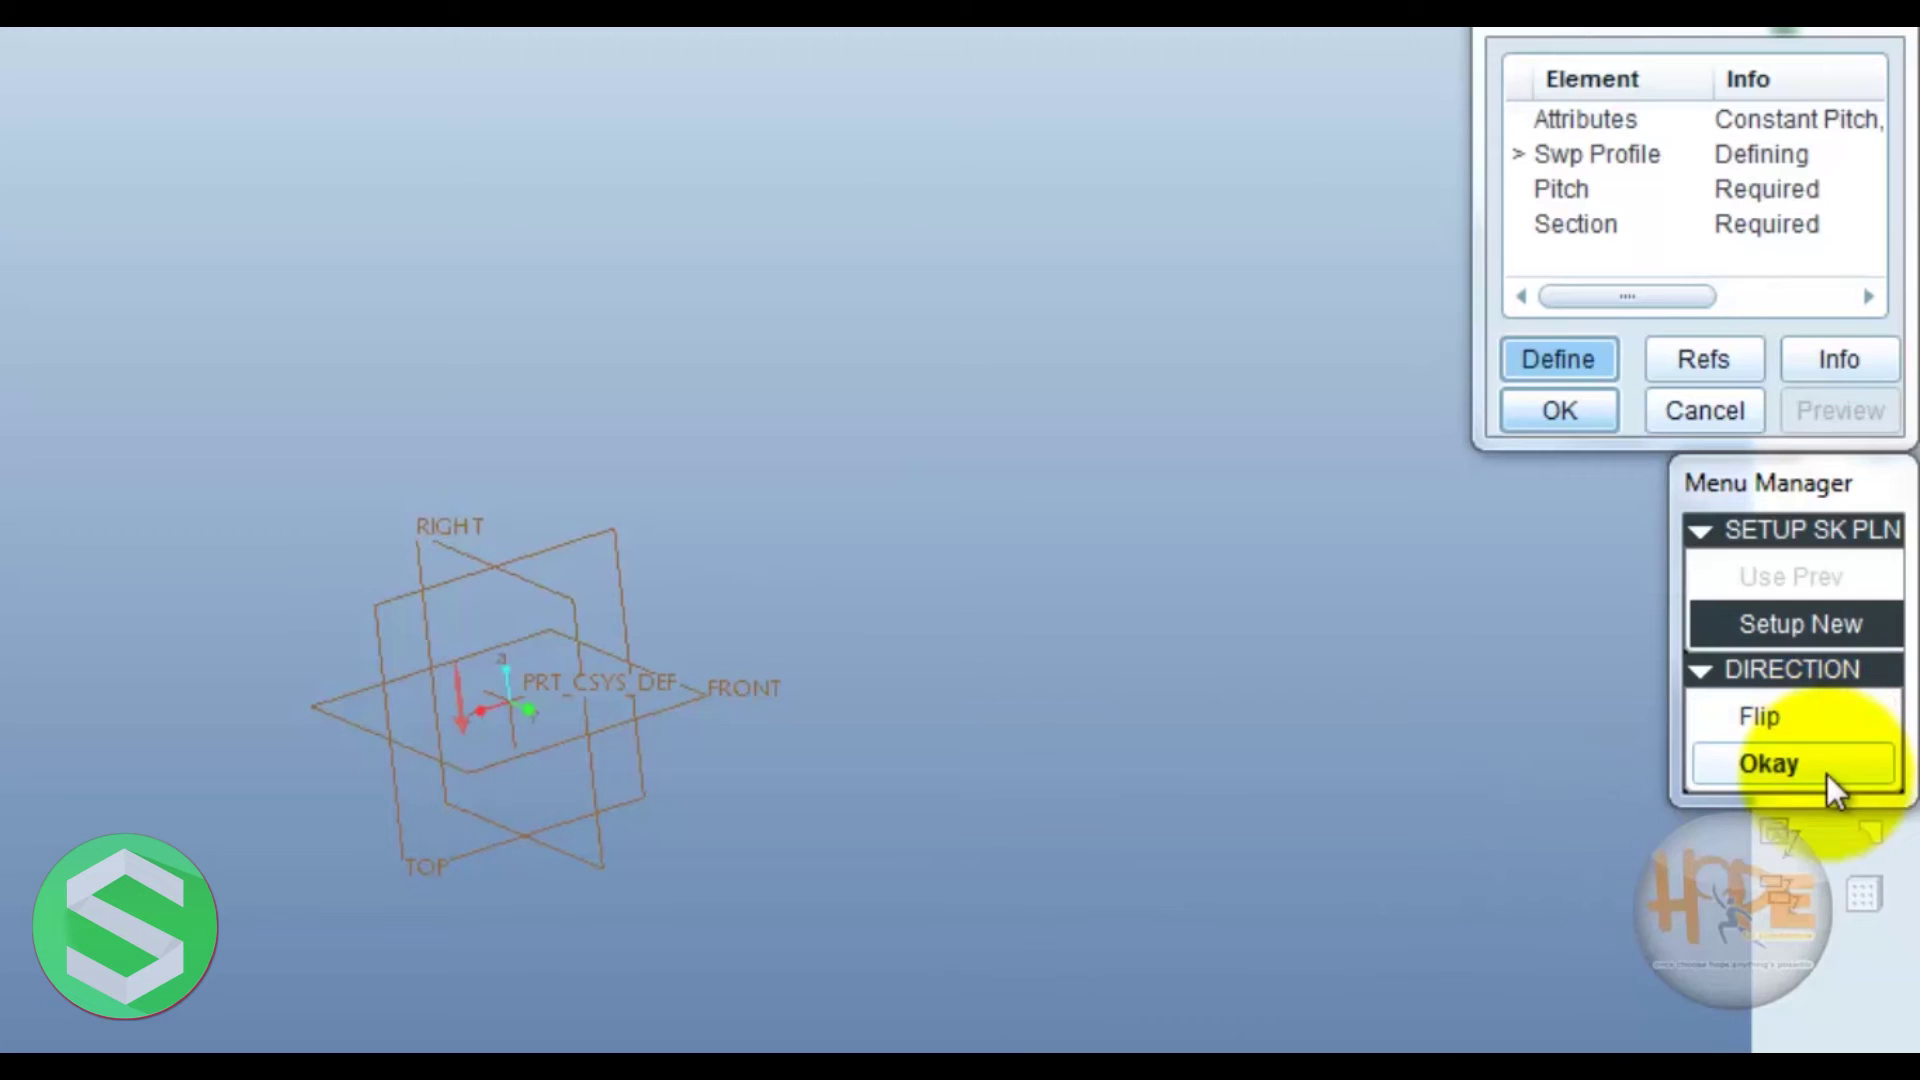
pyautogui.click(1825, 770)
pyautogui.click(1748, 916)
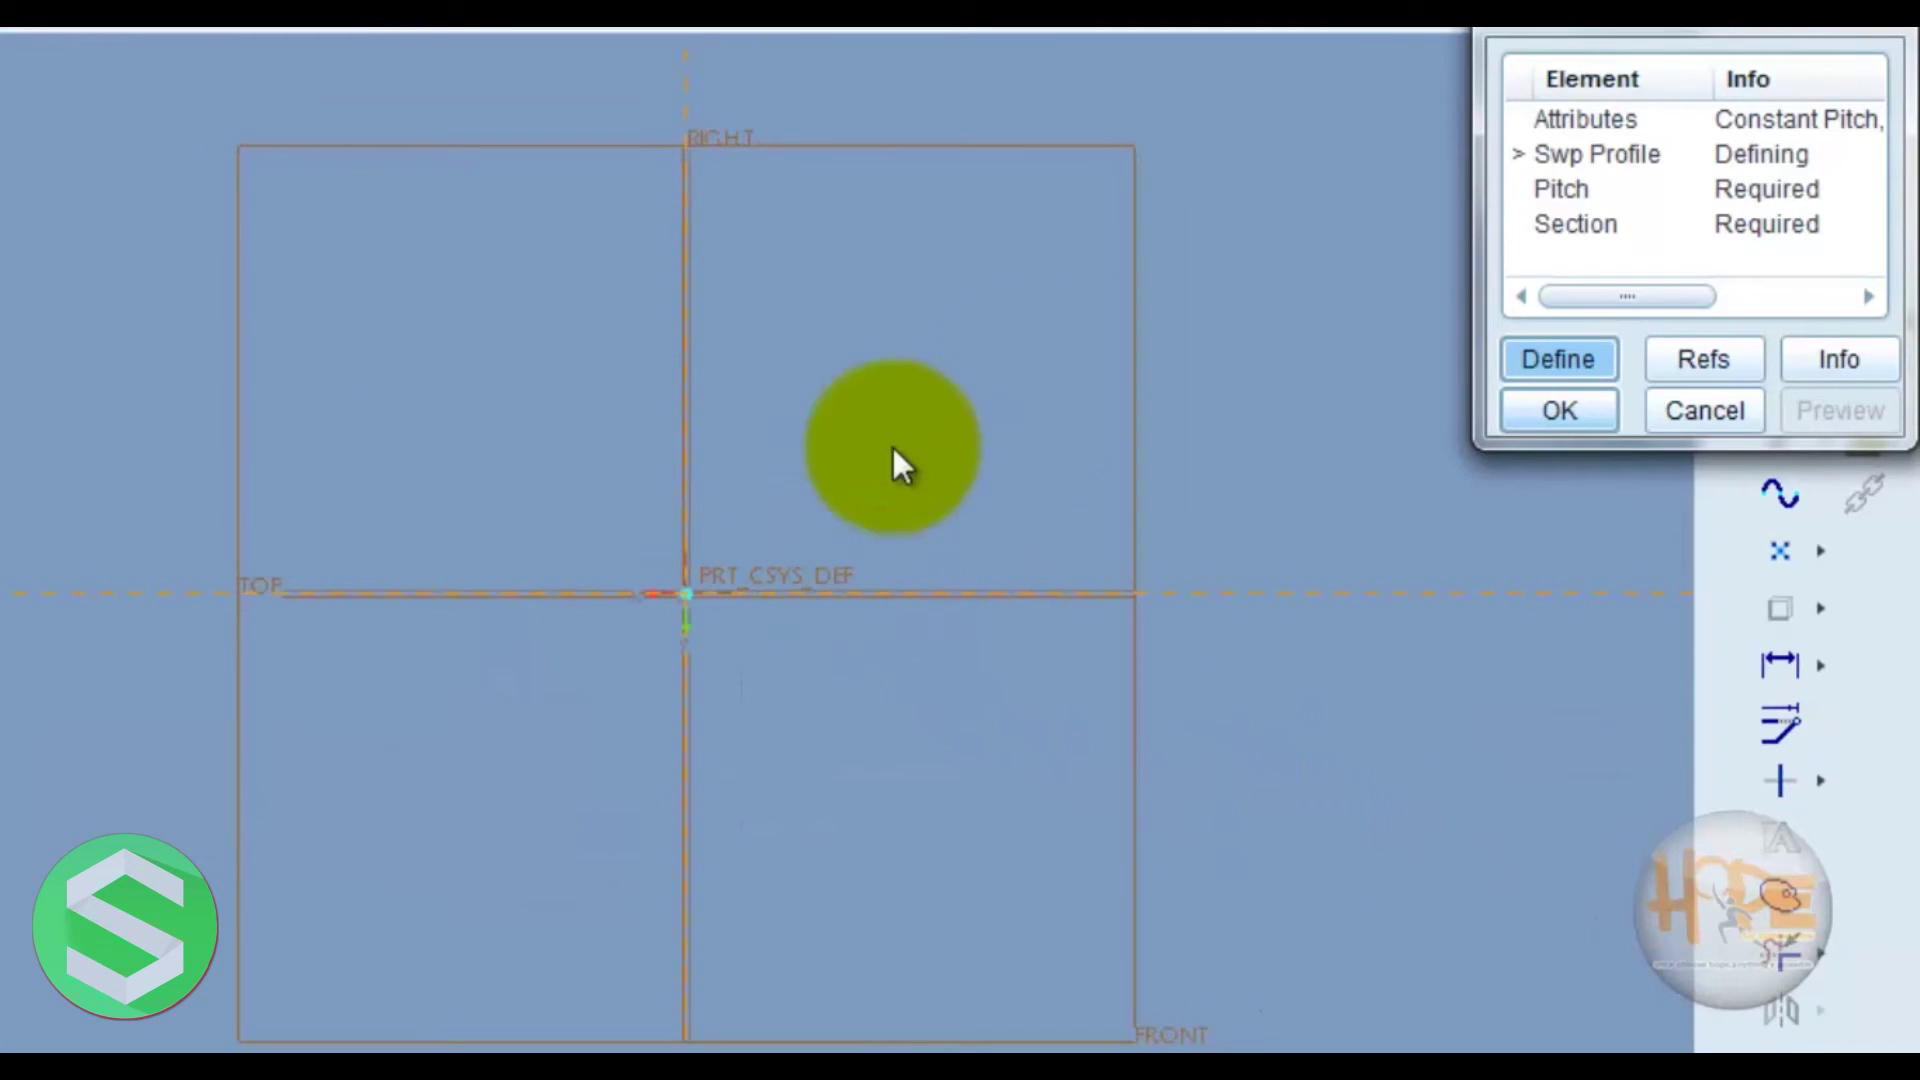
# - Draw a vertical centerline through the origin as the sweep axis
pyautogui.moveTo(1599, 76); pyautogui.dragTo(0, 490)
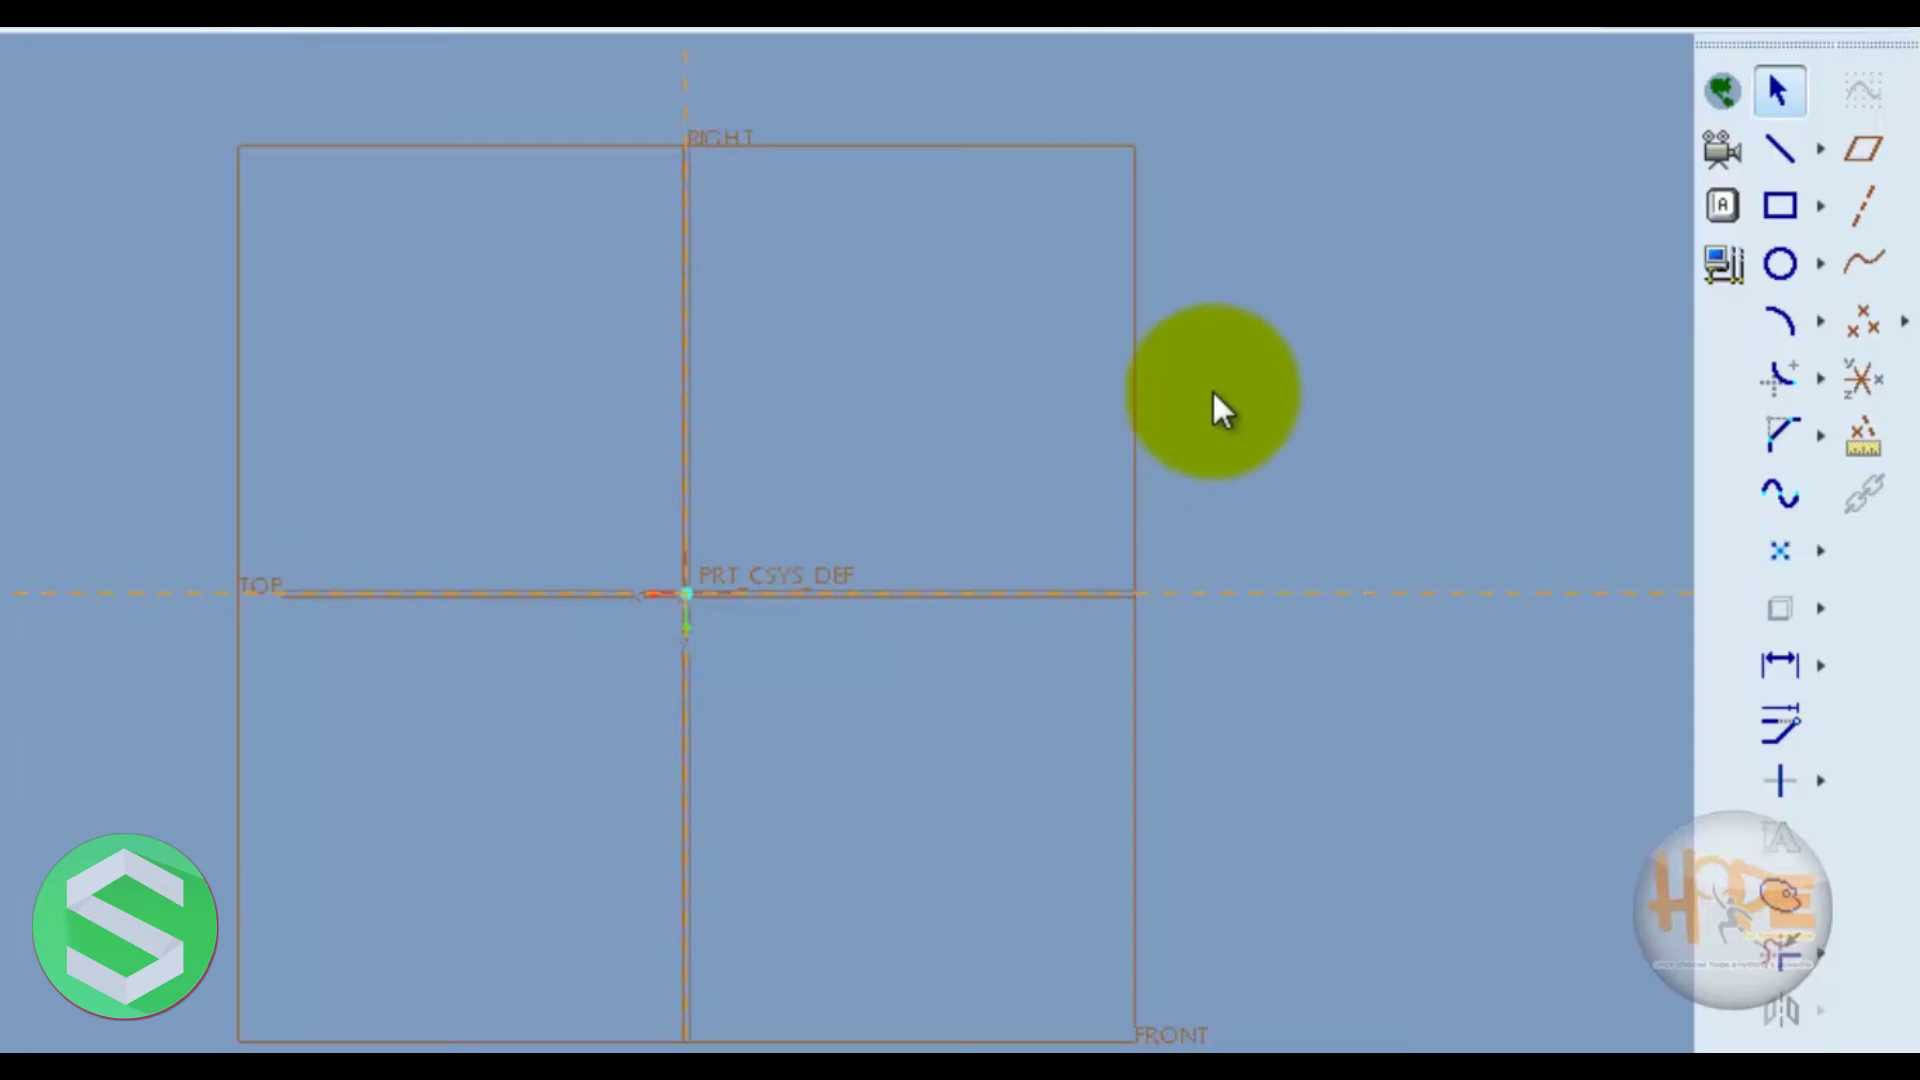
pyautogui.click(1820, 150)
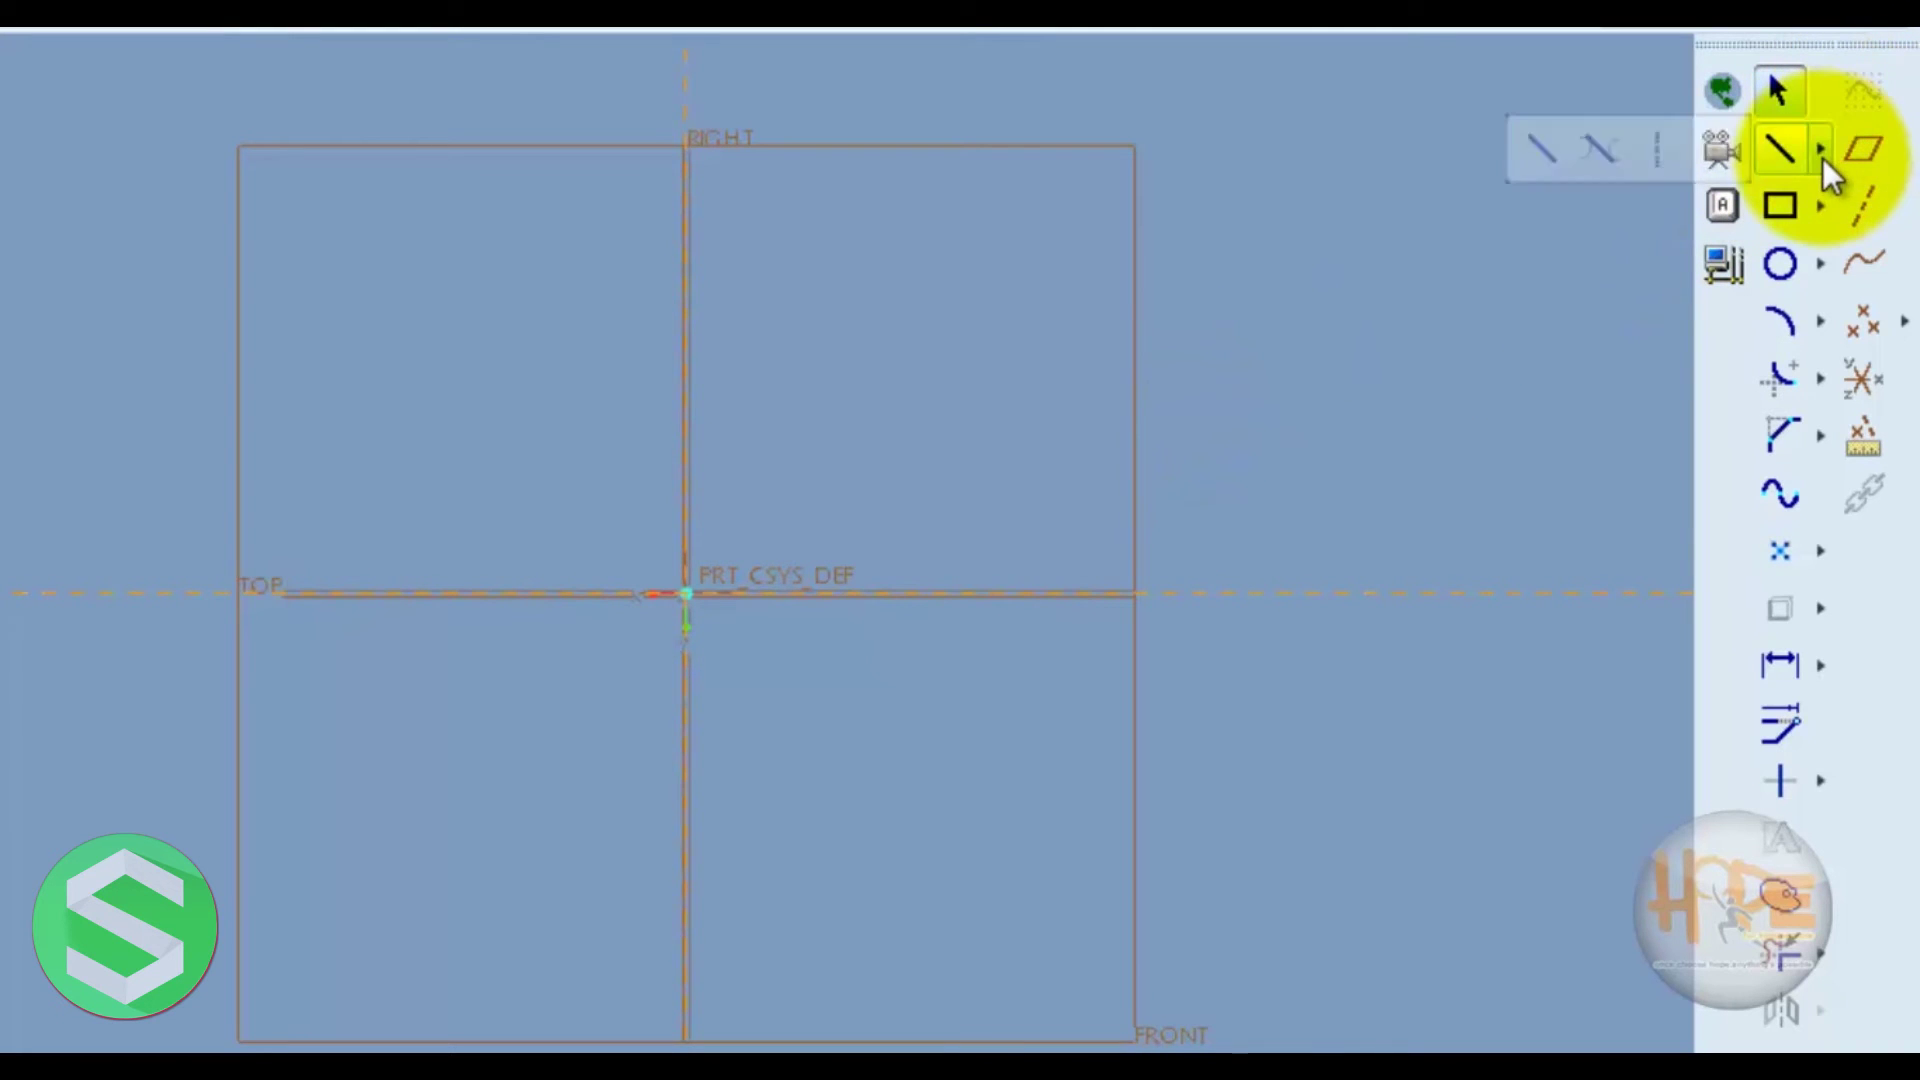
pyautogui.click(1646, 156)
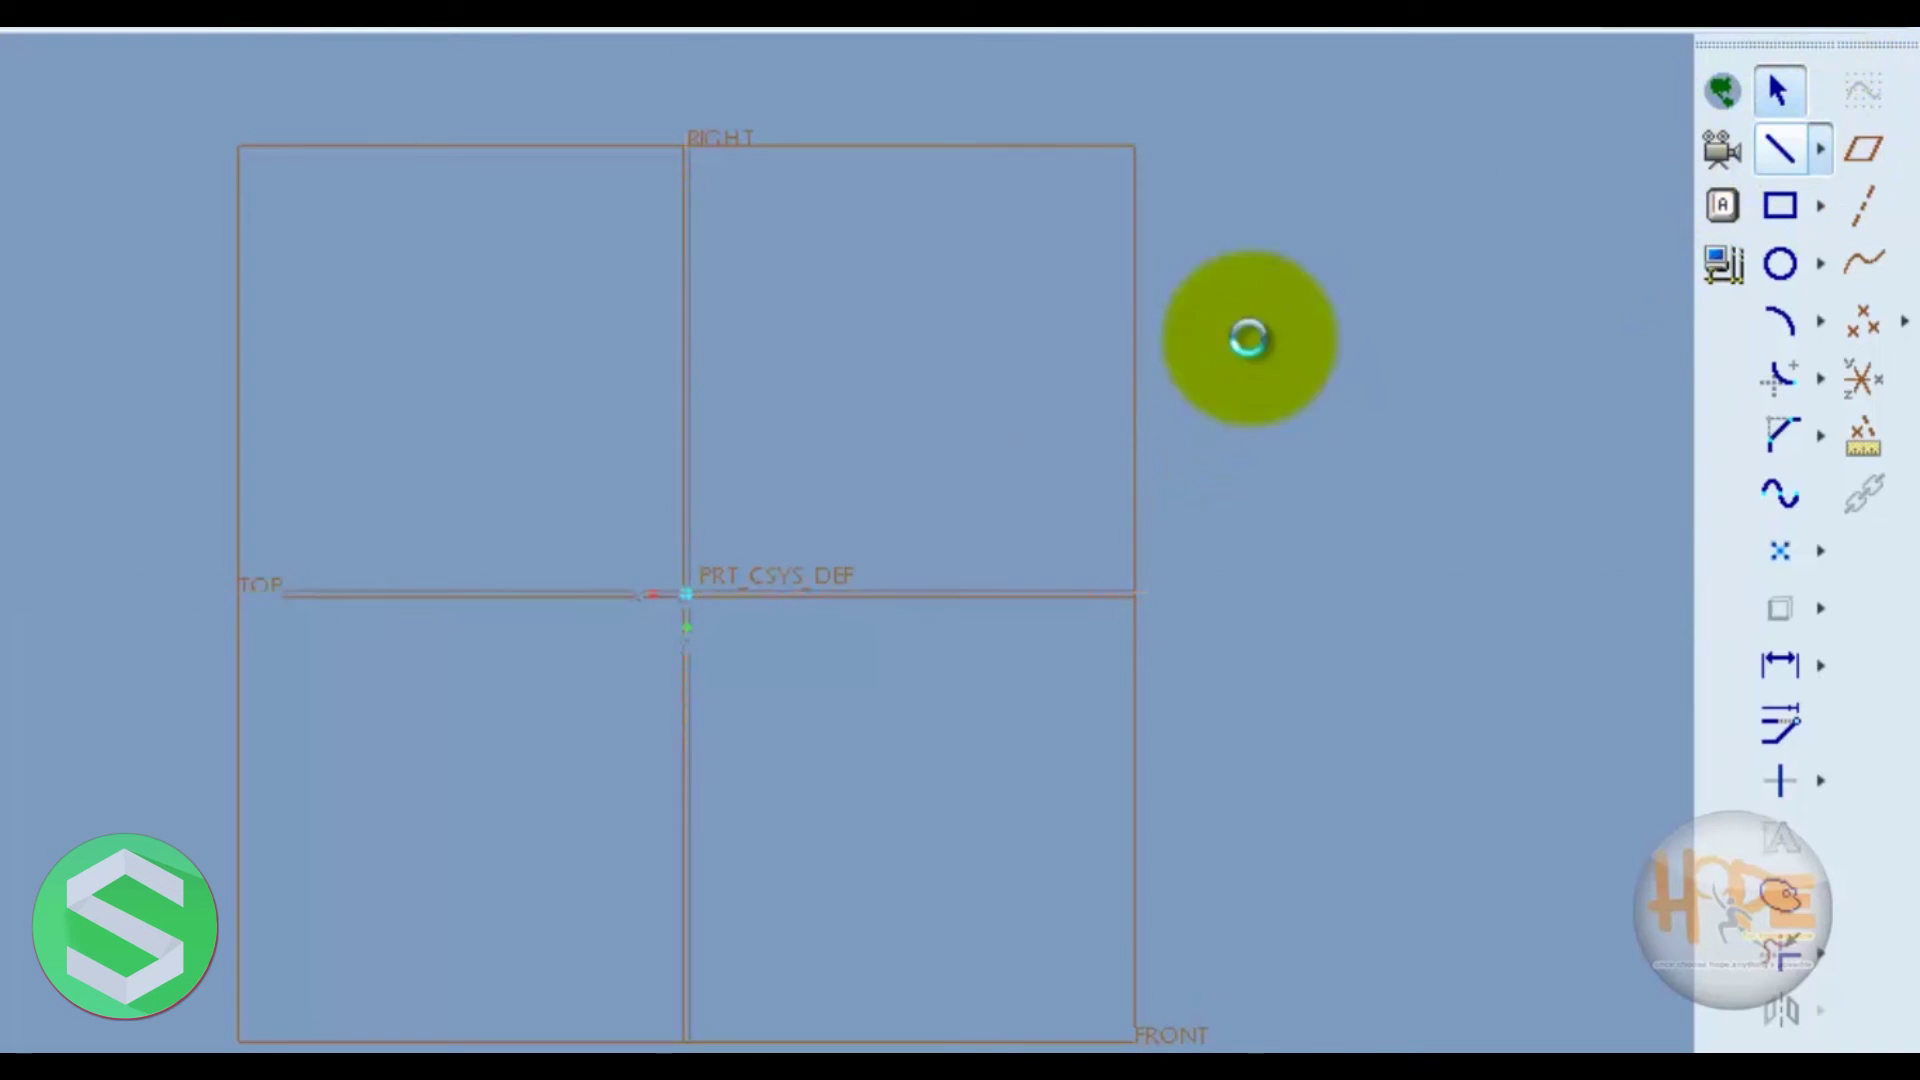
pyautogui.click(684, 598)
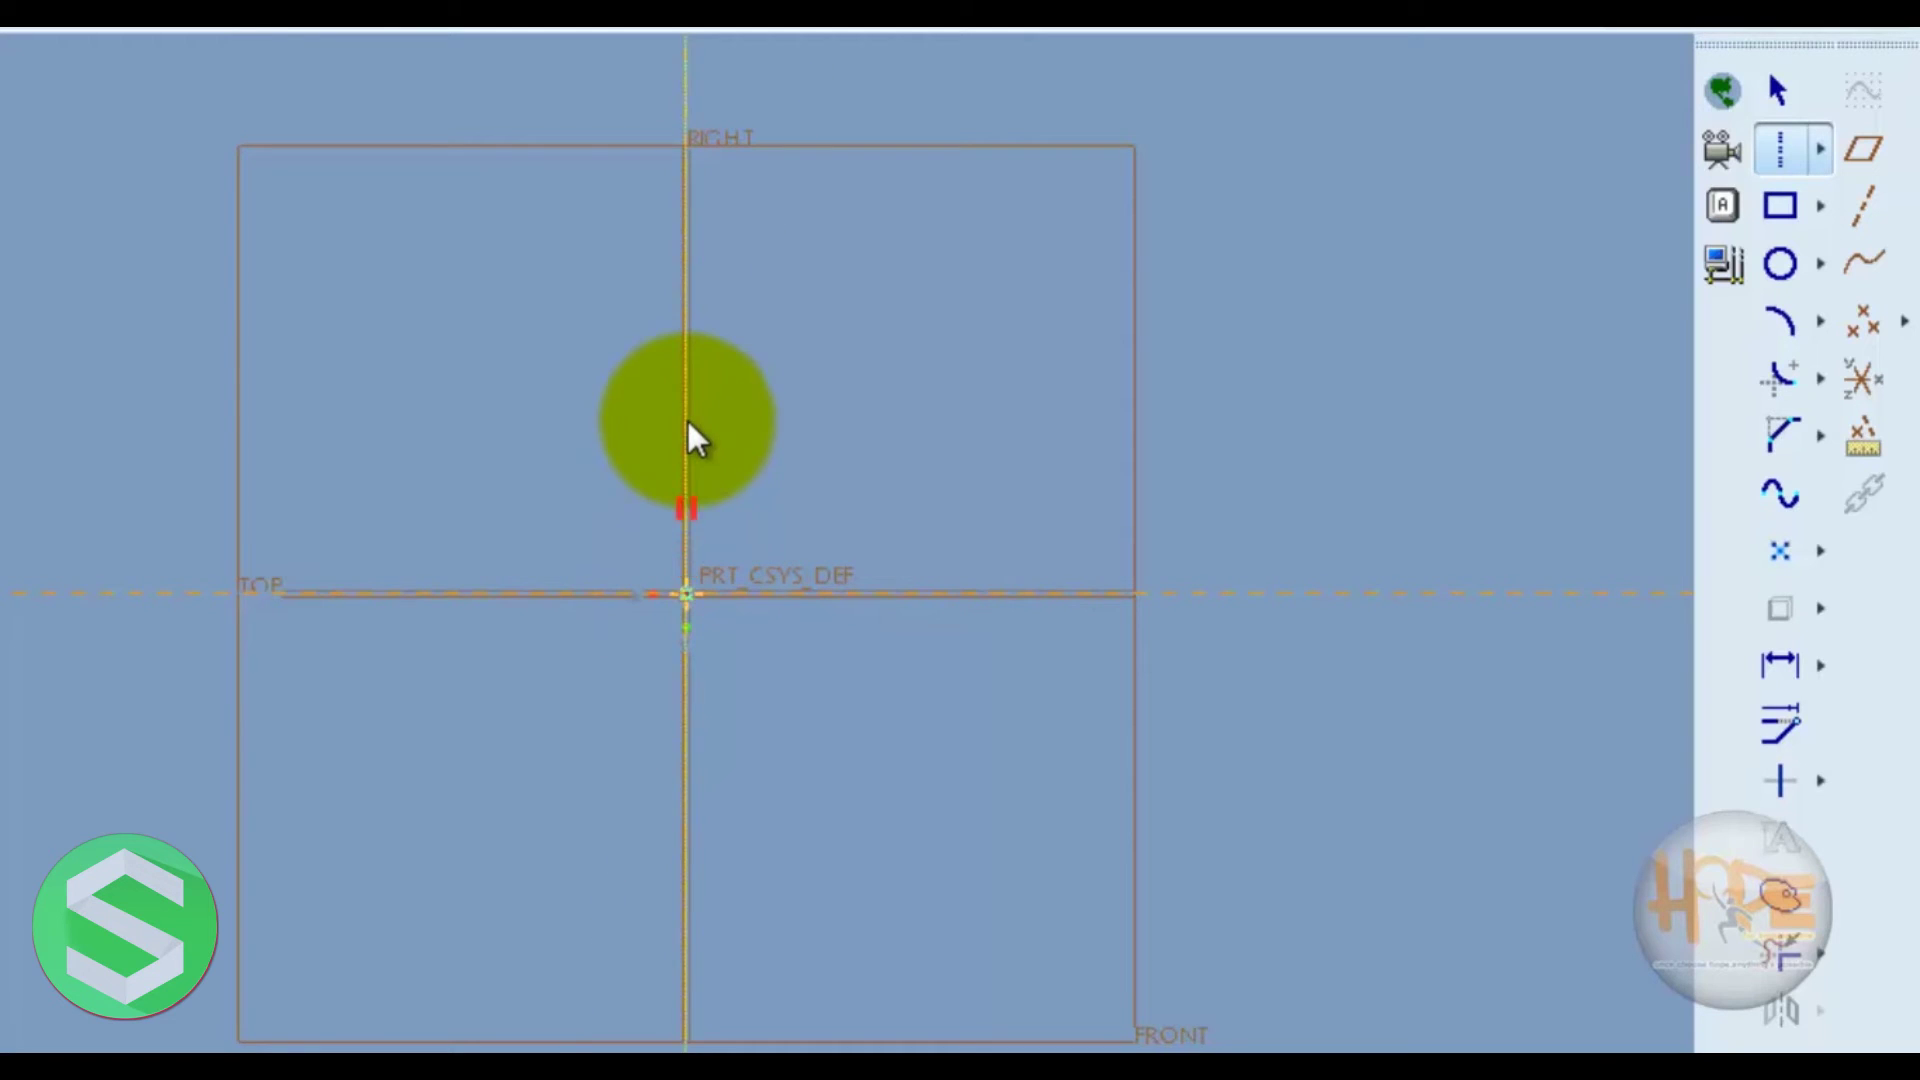
pyautogui.click(697, 440)
pyautogui.middleClick(890, 291)
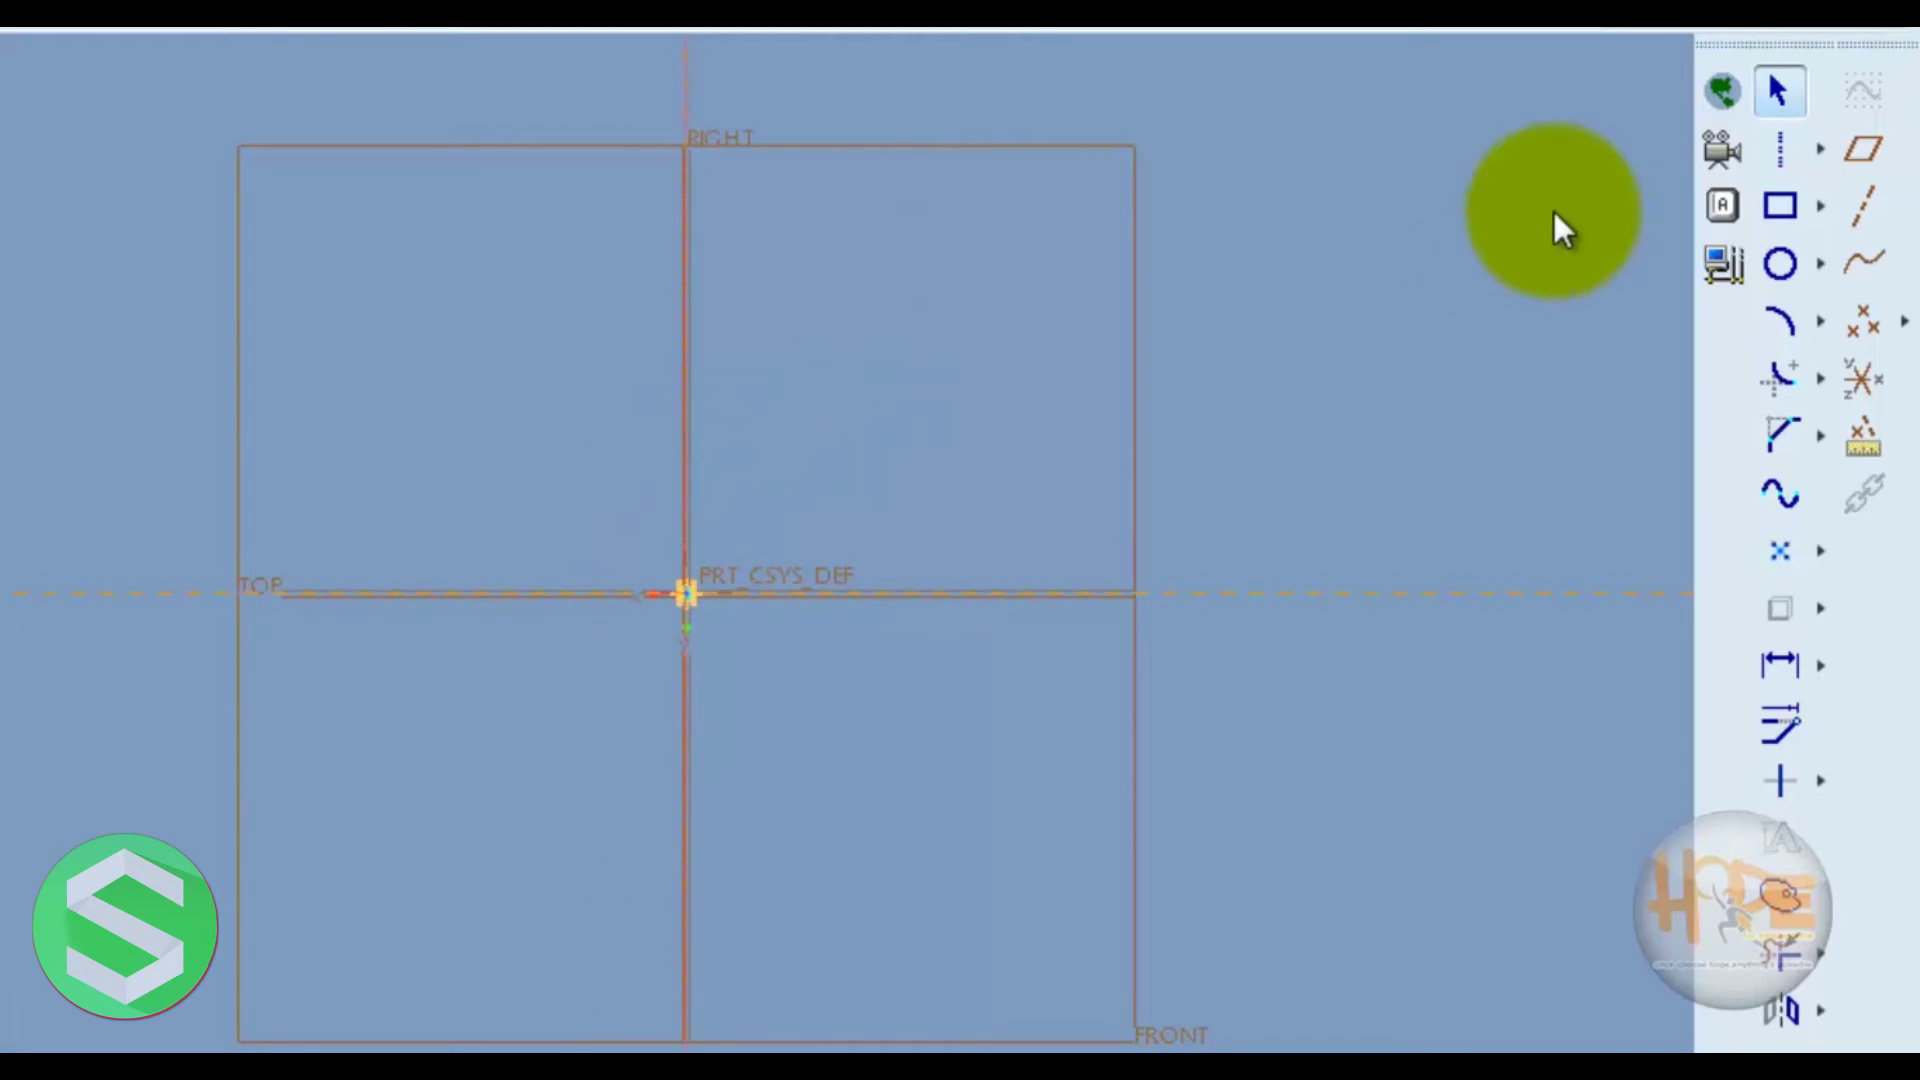
# - Draw a vertical profile line left of the axis and confirm its new dimension value
pyautogui.click(1827, 166)
pyautogui.click(1536, 158)
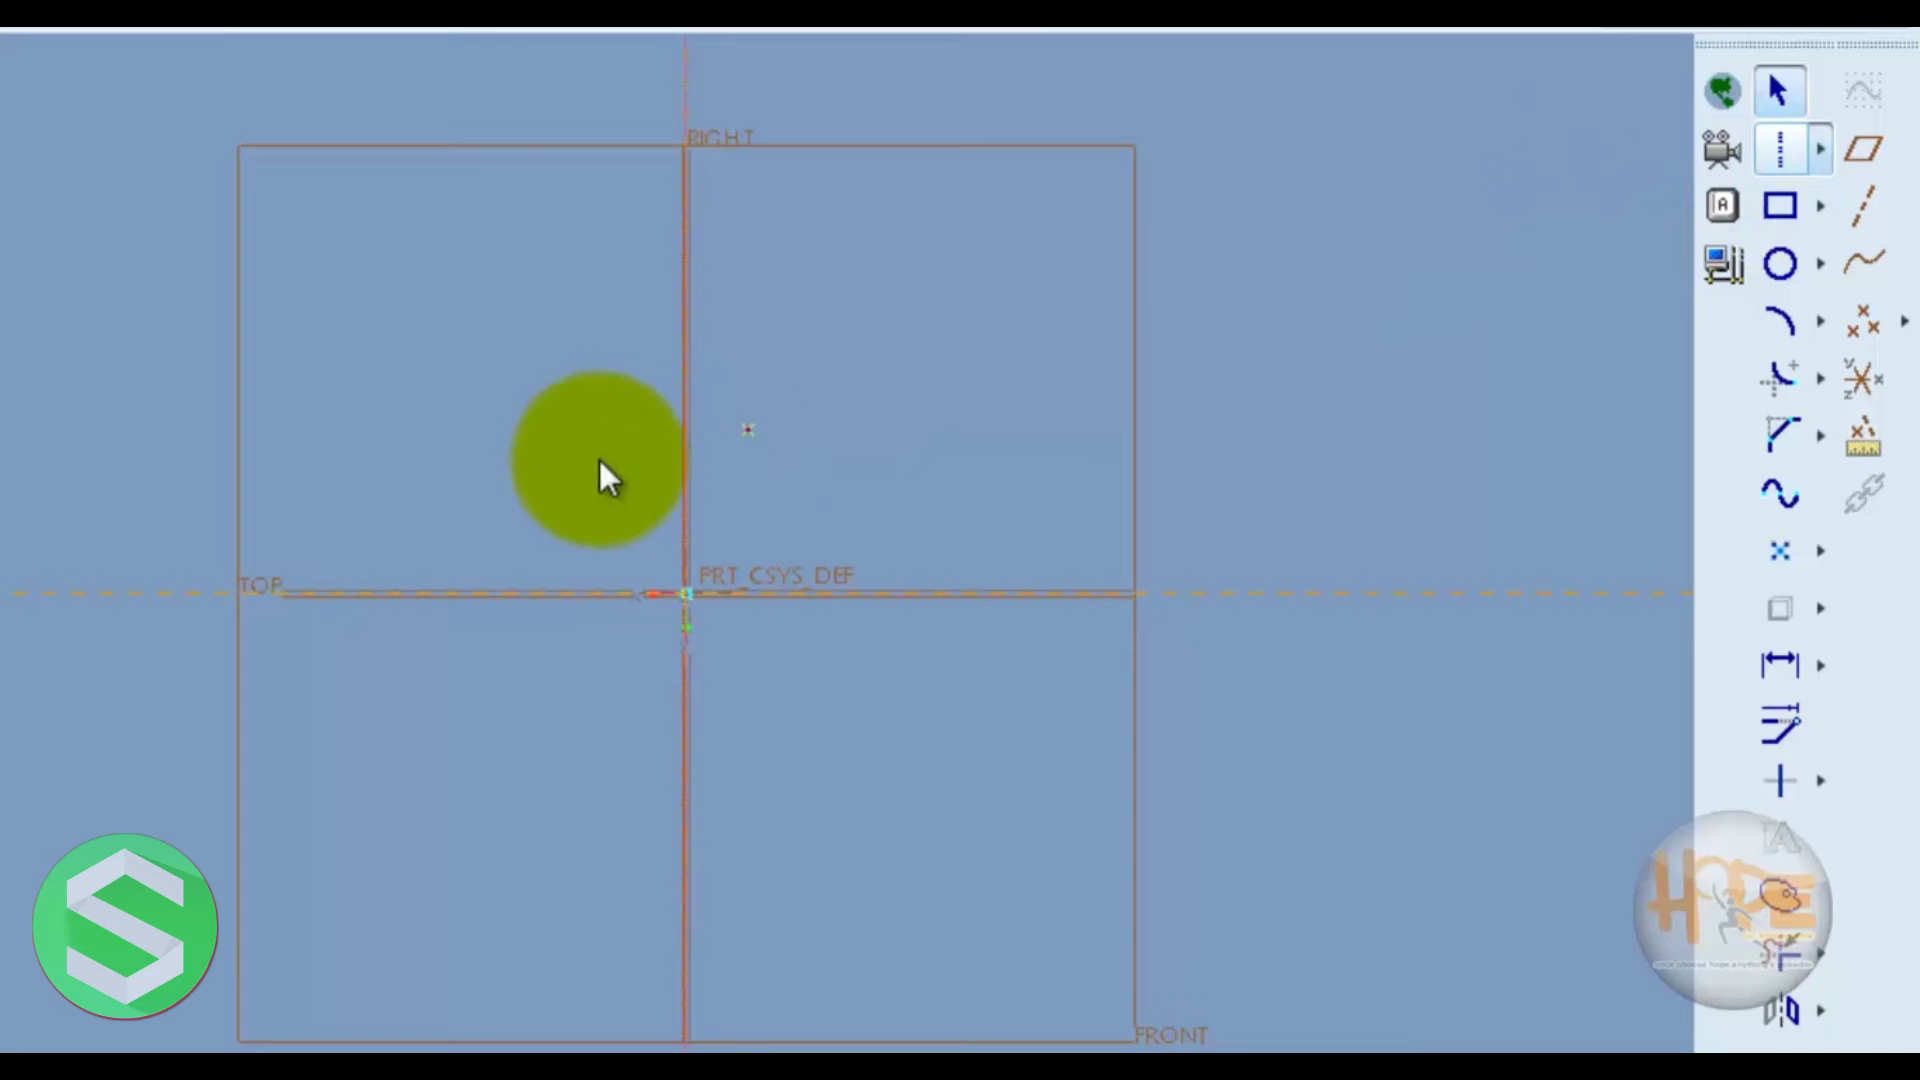
pyautogui.click(502, 256)
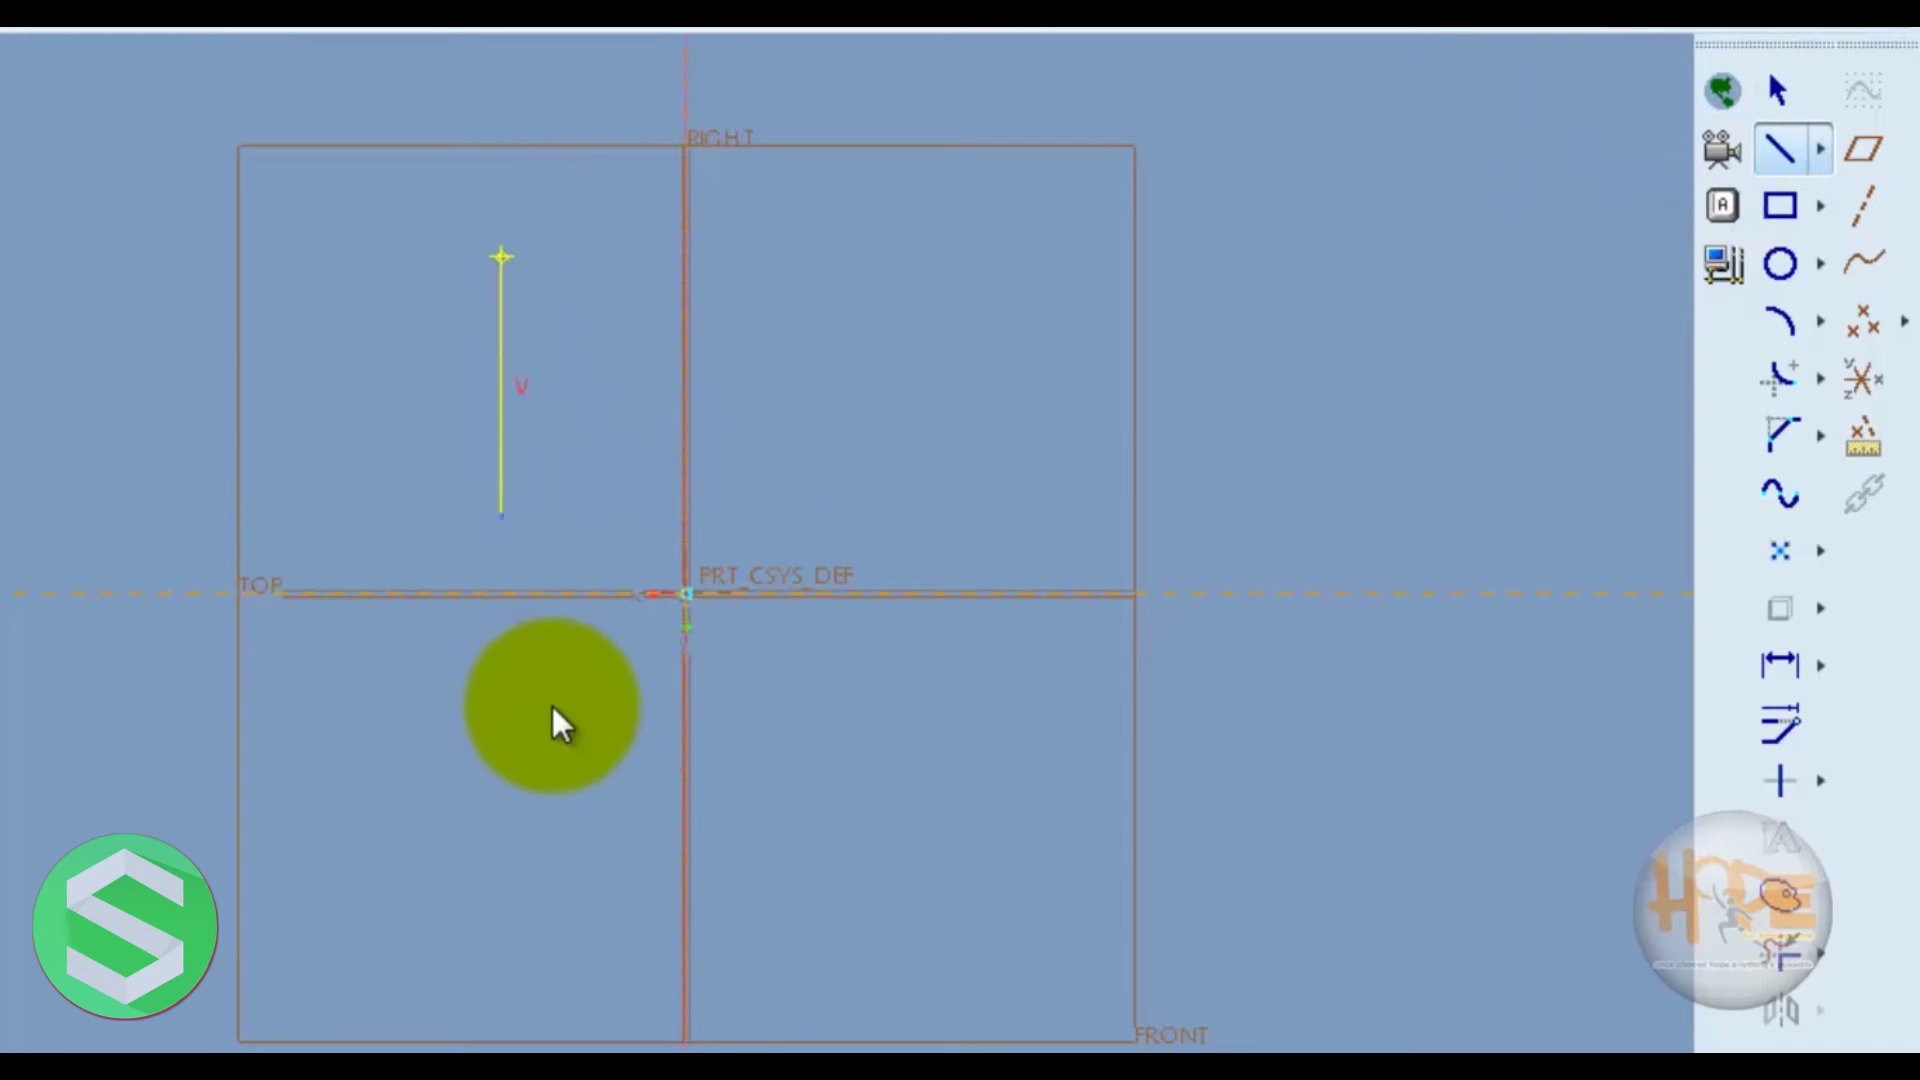
pyautogui.click(503, 920)
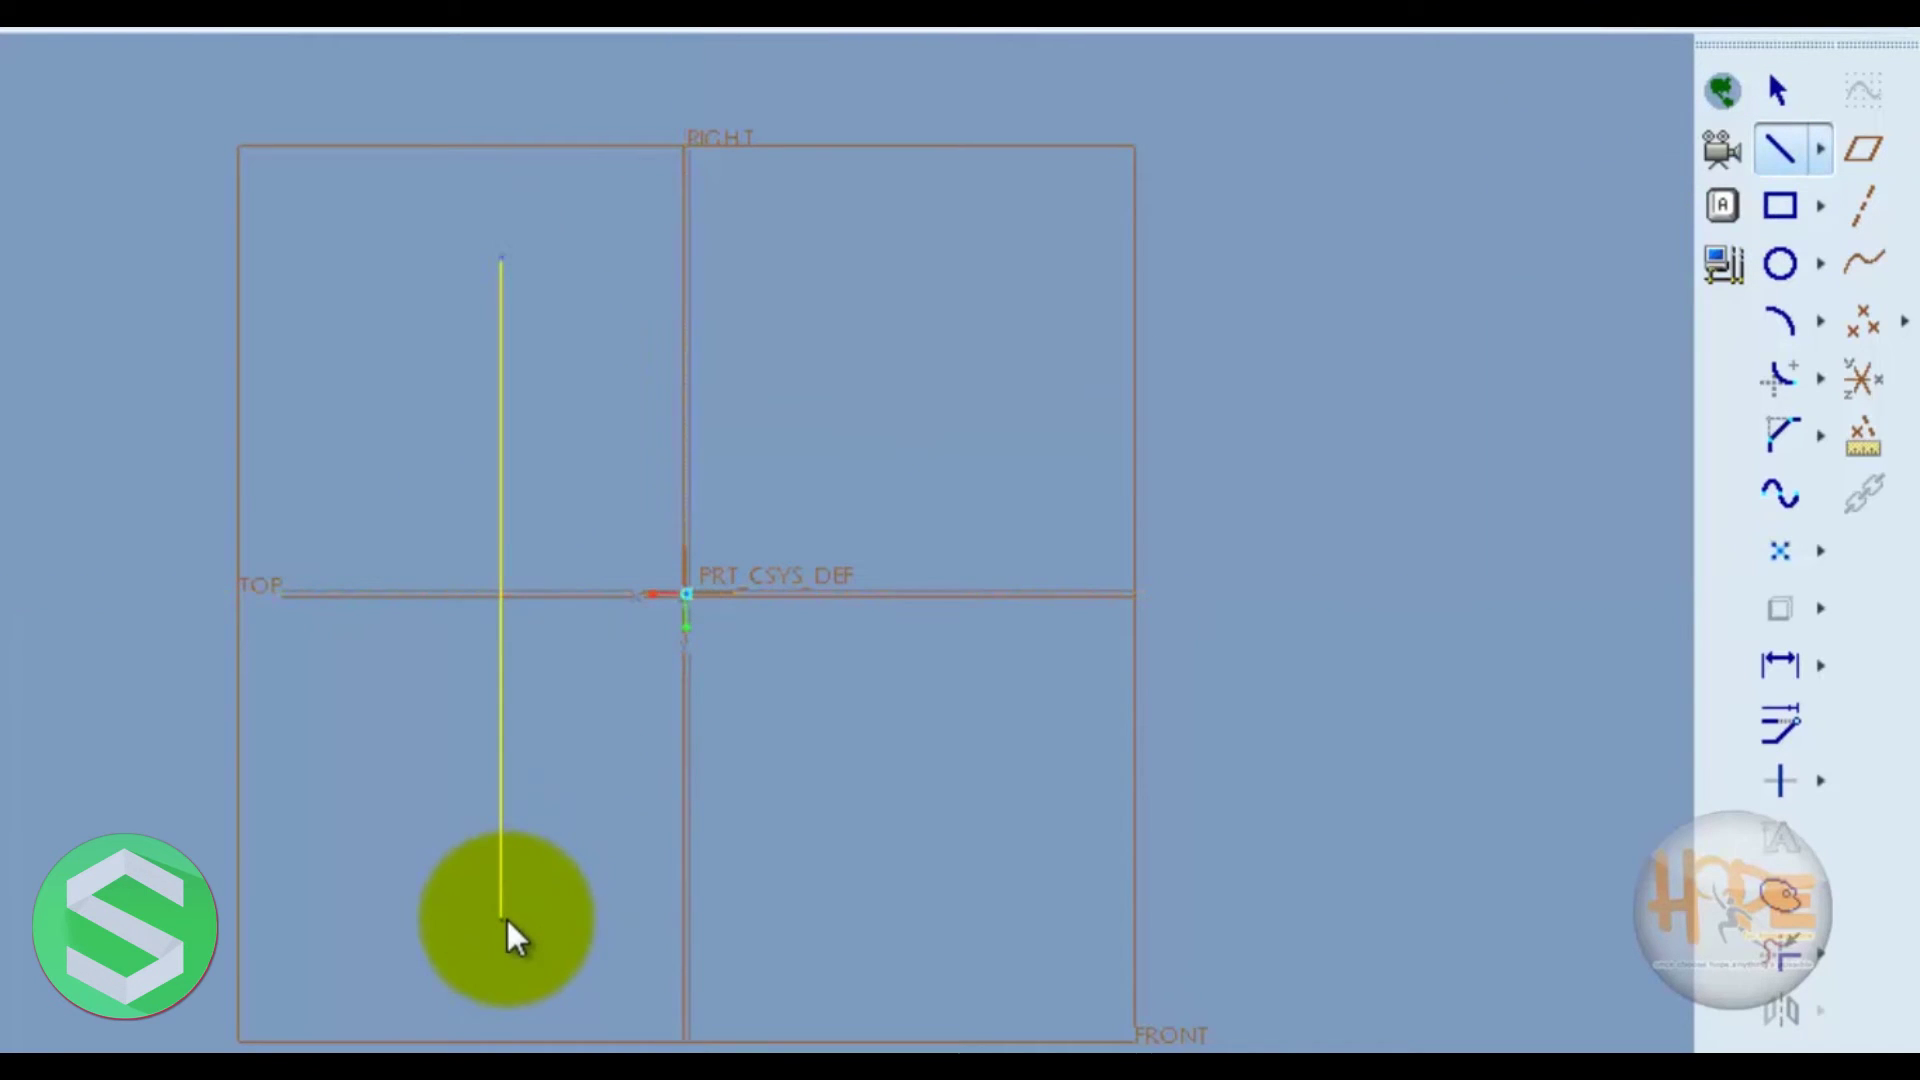
pyautogui.middleClick(566, 880)
pyautogui.middleClick(760, 786)
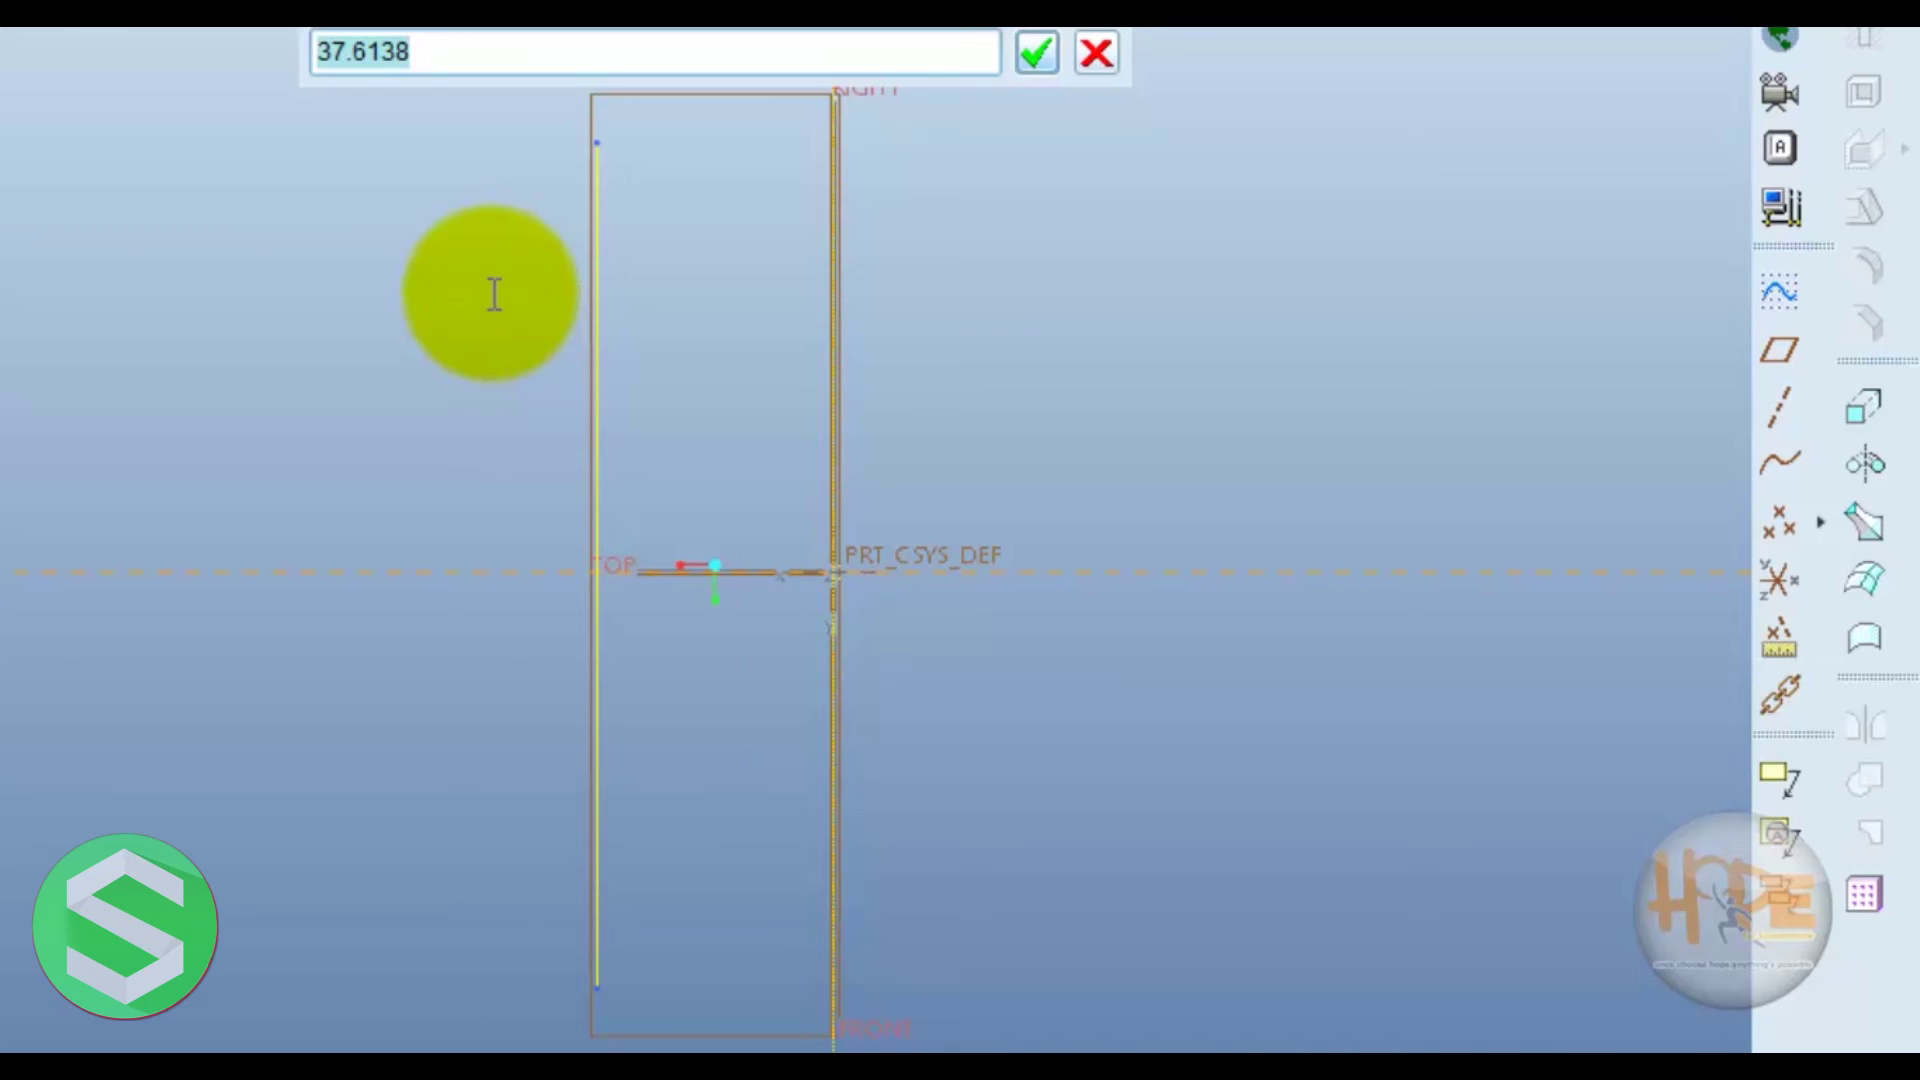
pyautogui.press('Return')
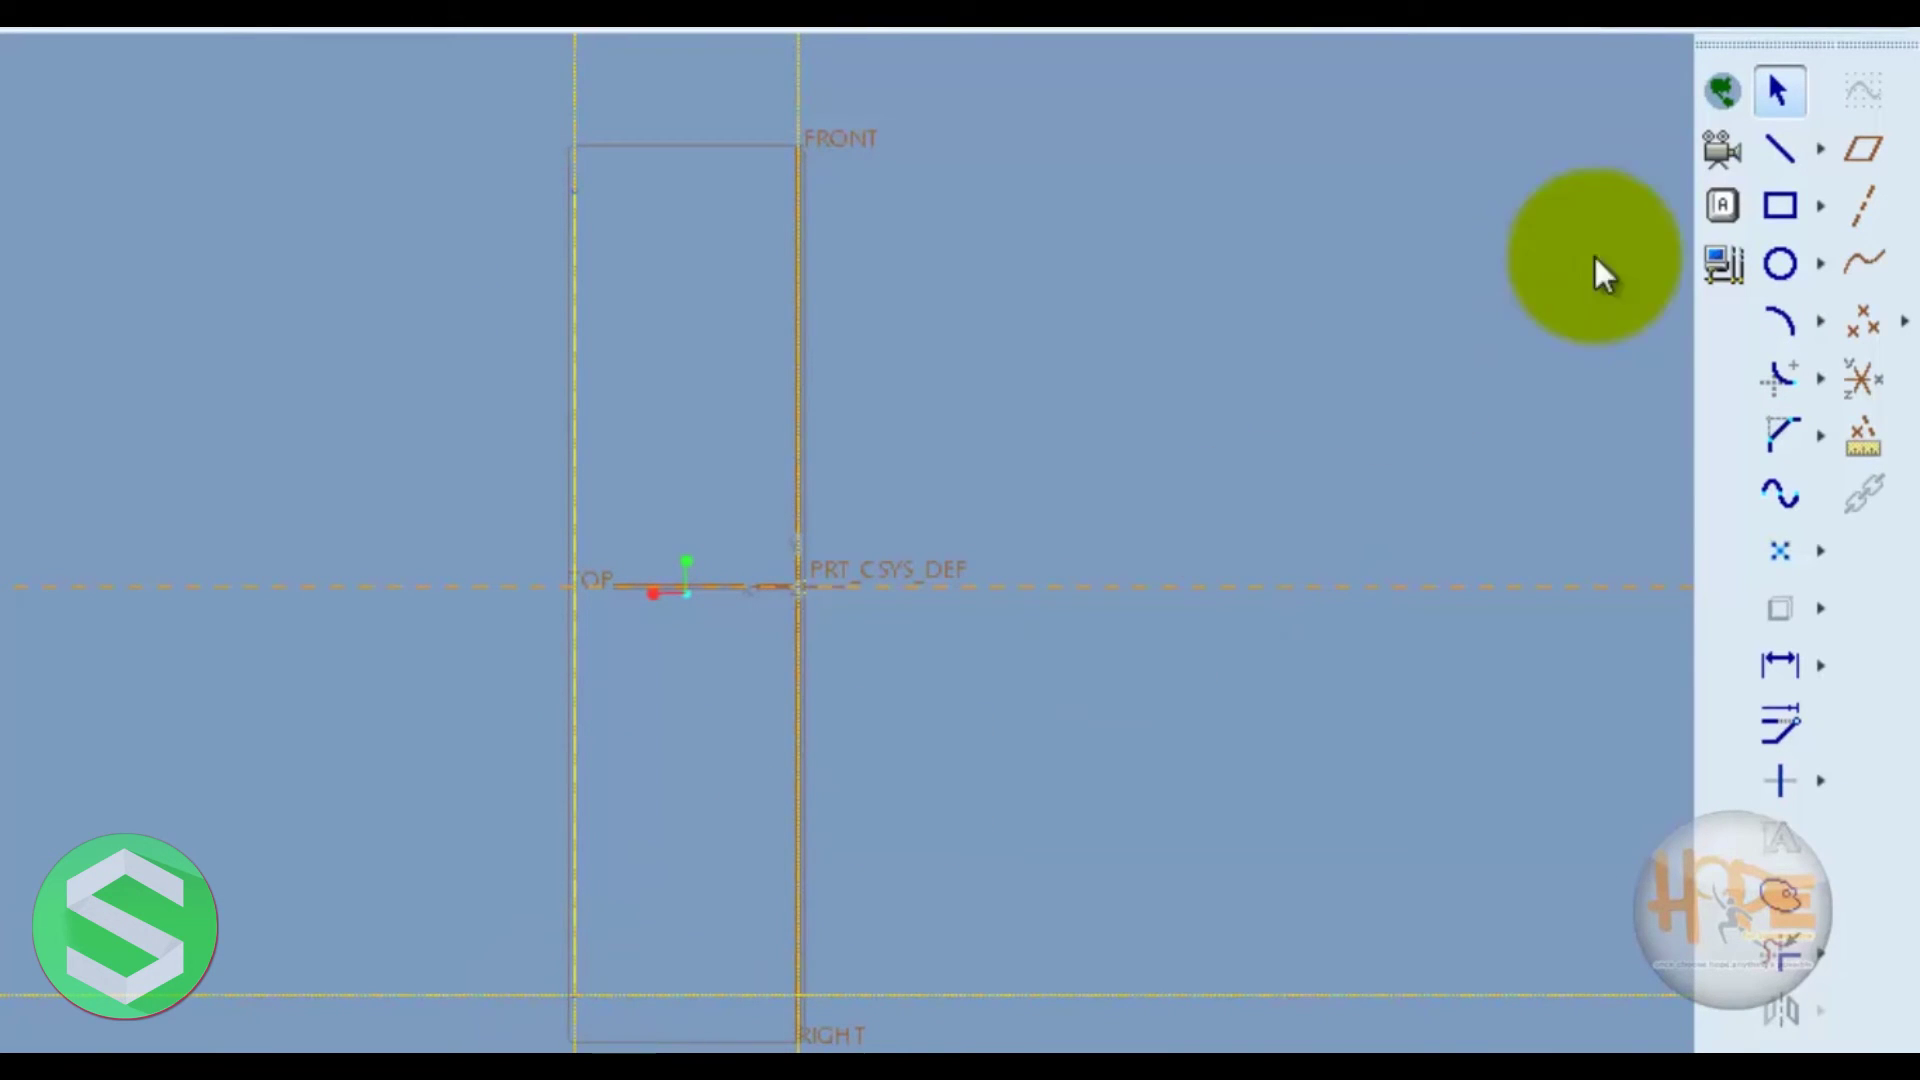
# - Sketch a small circle at the reference intersection as the section and preview the coiled spring
pyautogui.click(1775, 263)
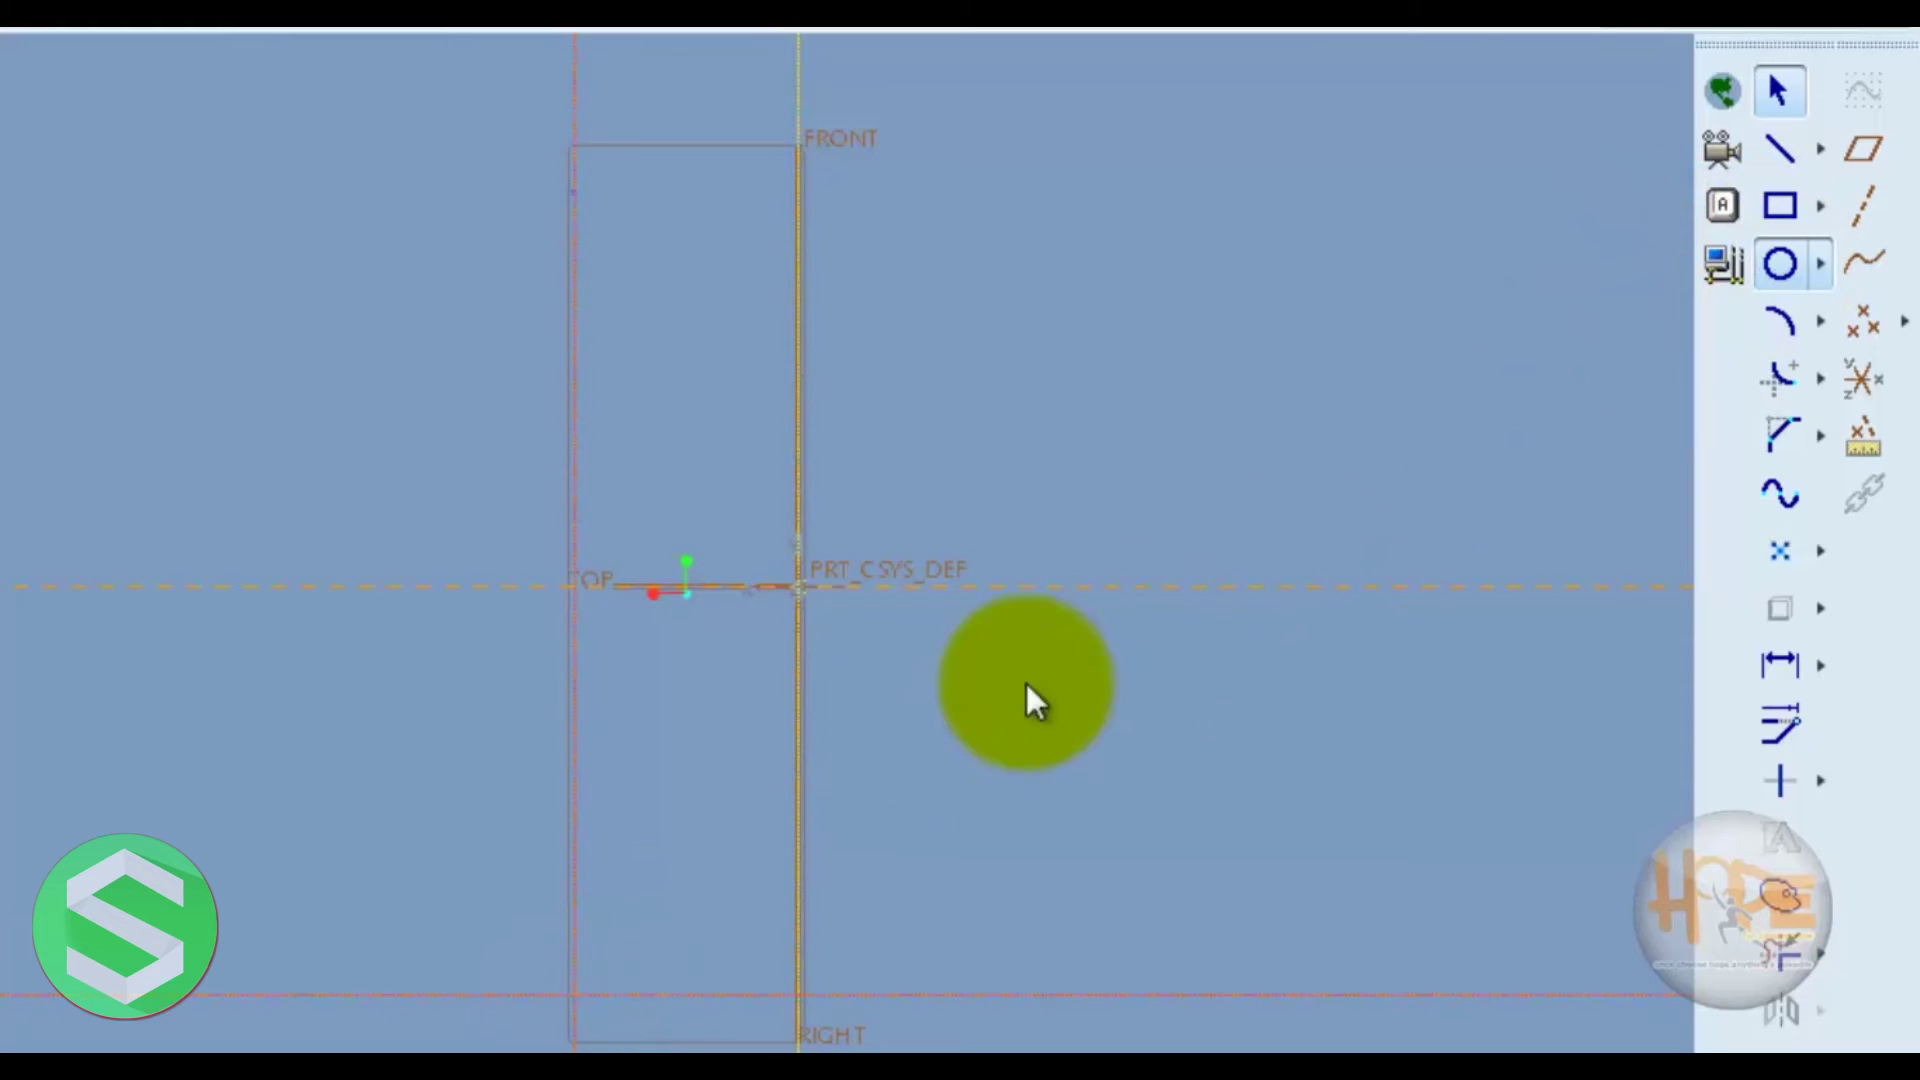
pyautogui.click(586, 1004)
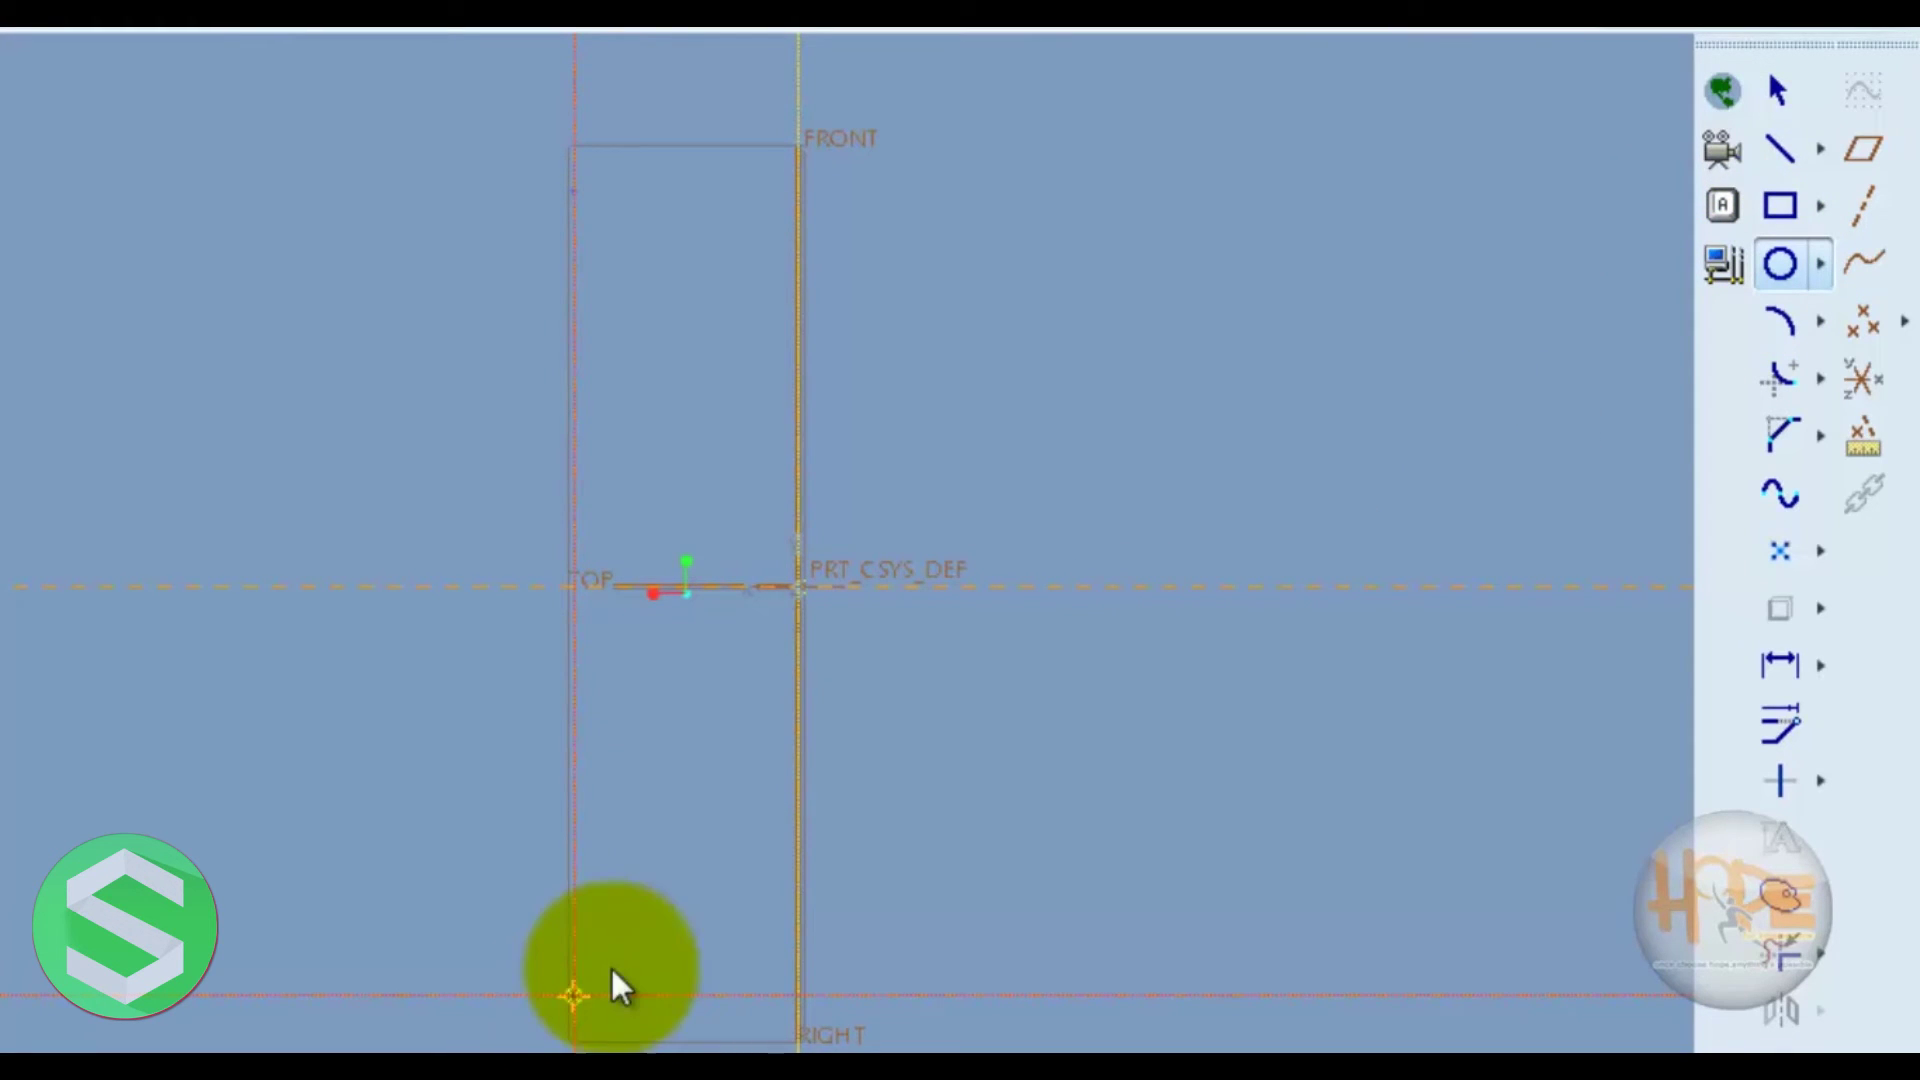
pyautogui.click(598, 982)
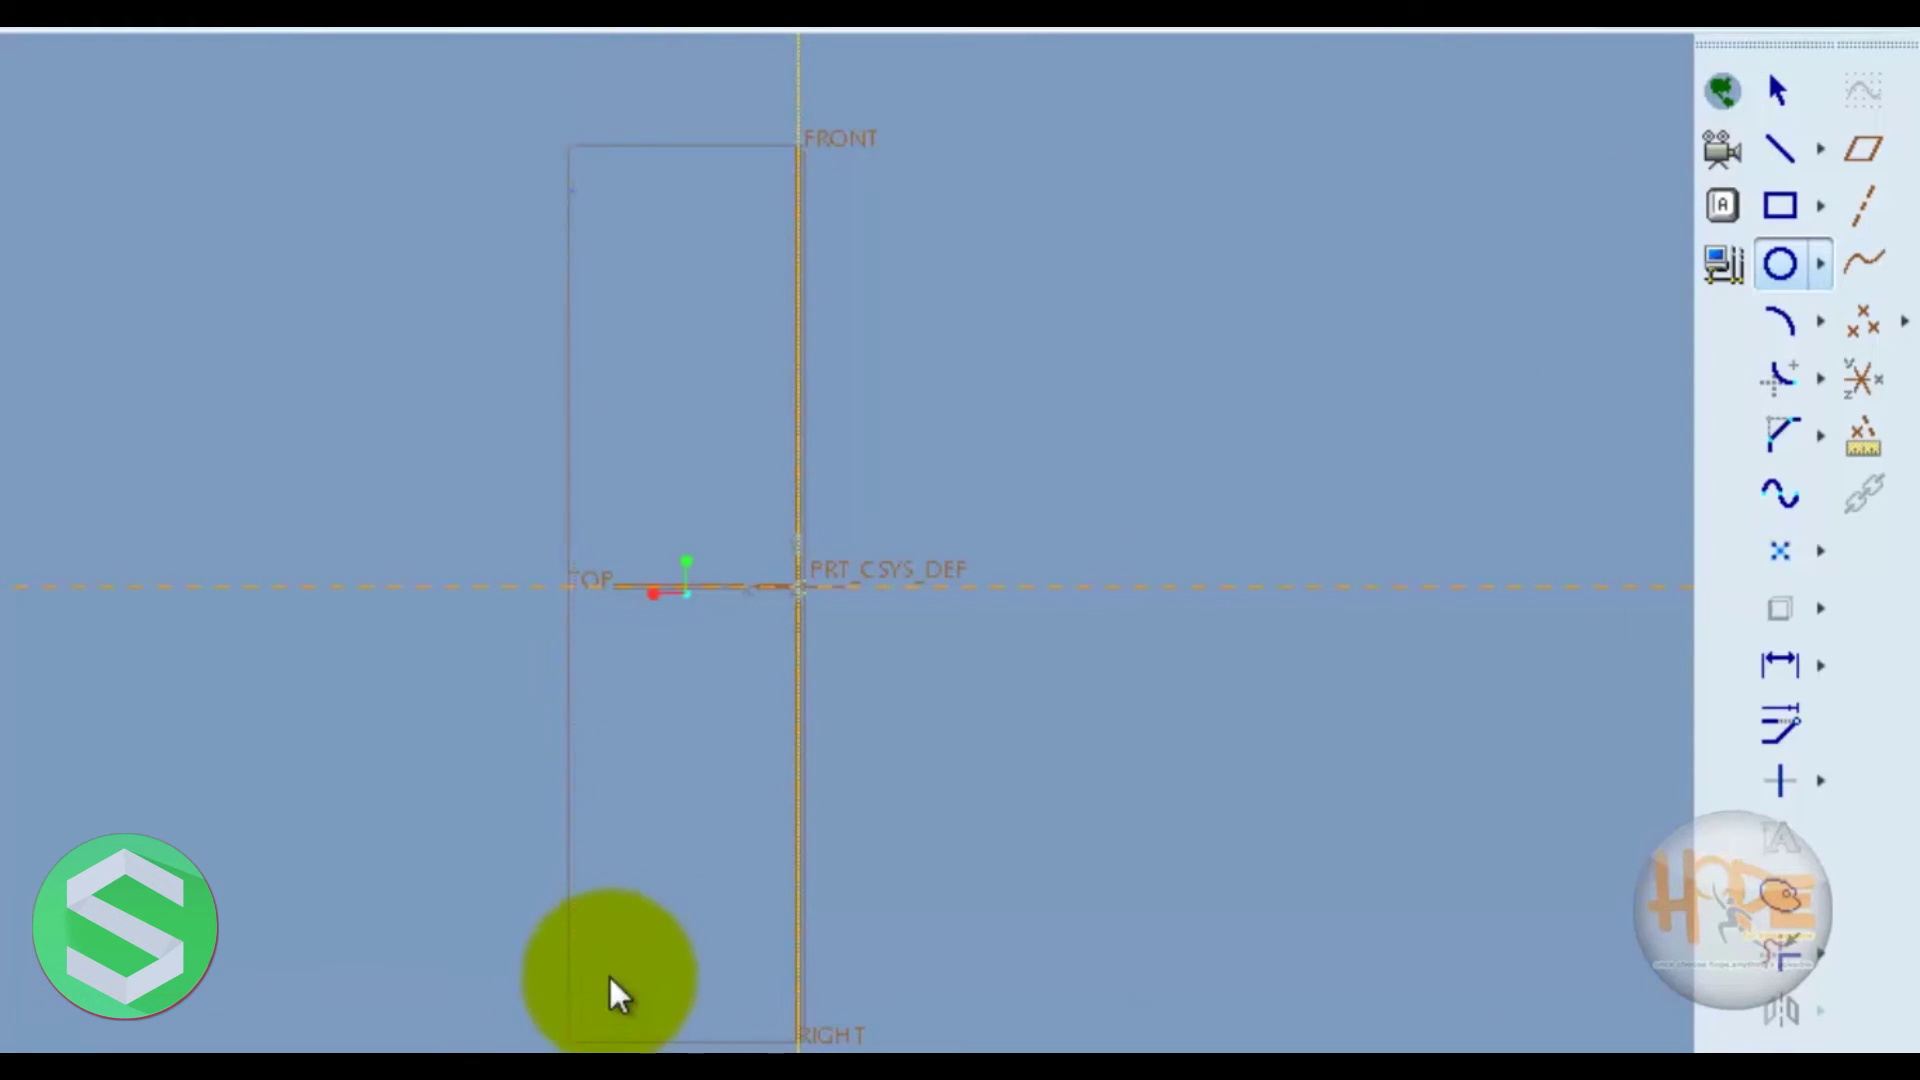
pyautogui.middleClick(666, 925)
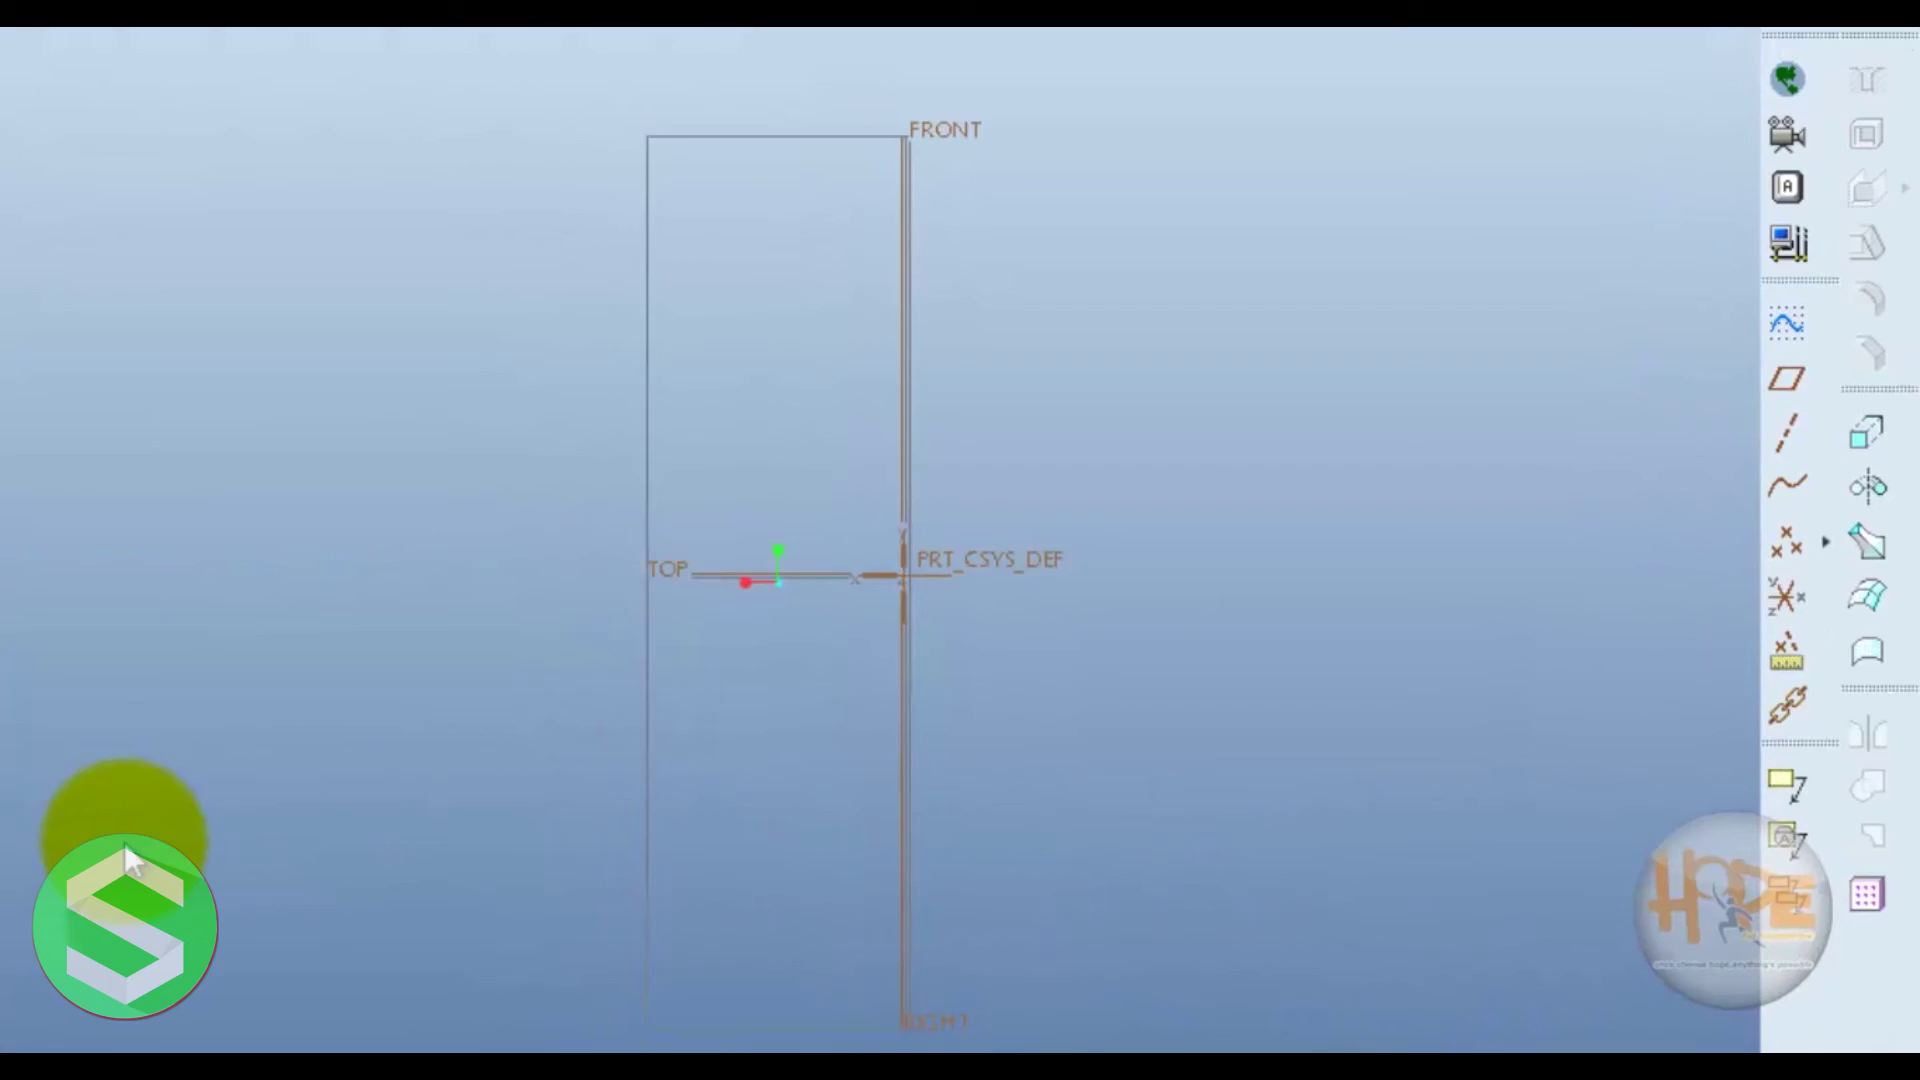
pyautogui.click(436, 936)
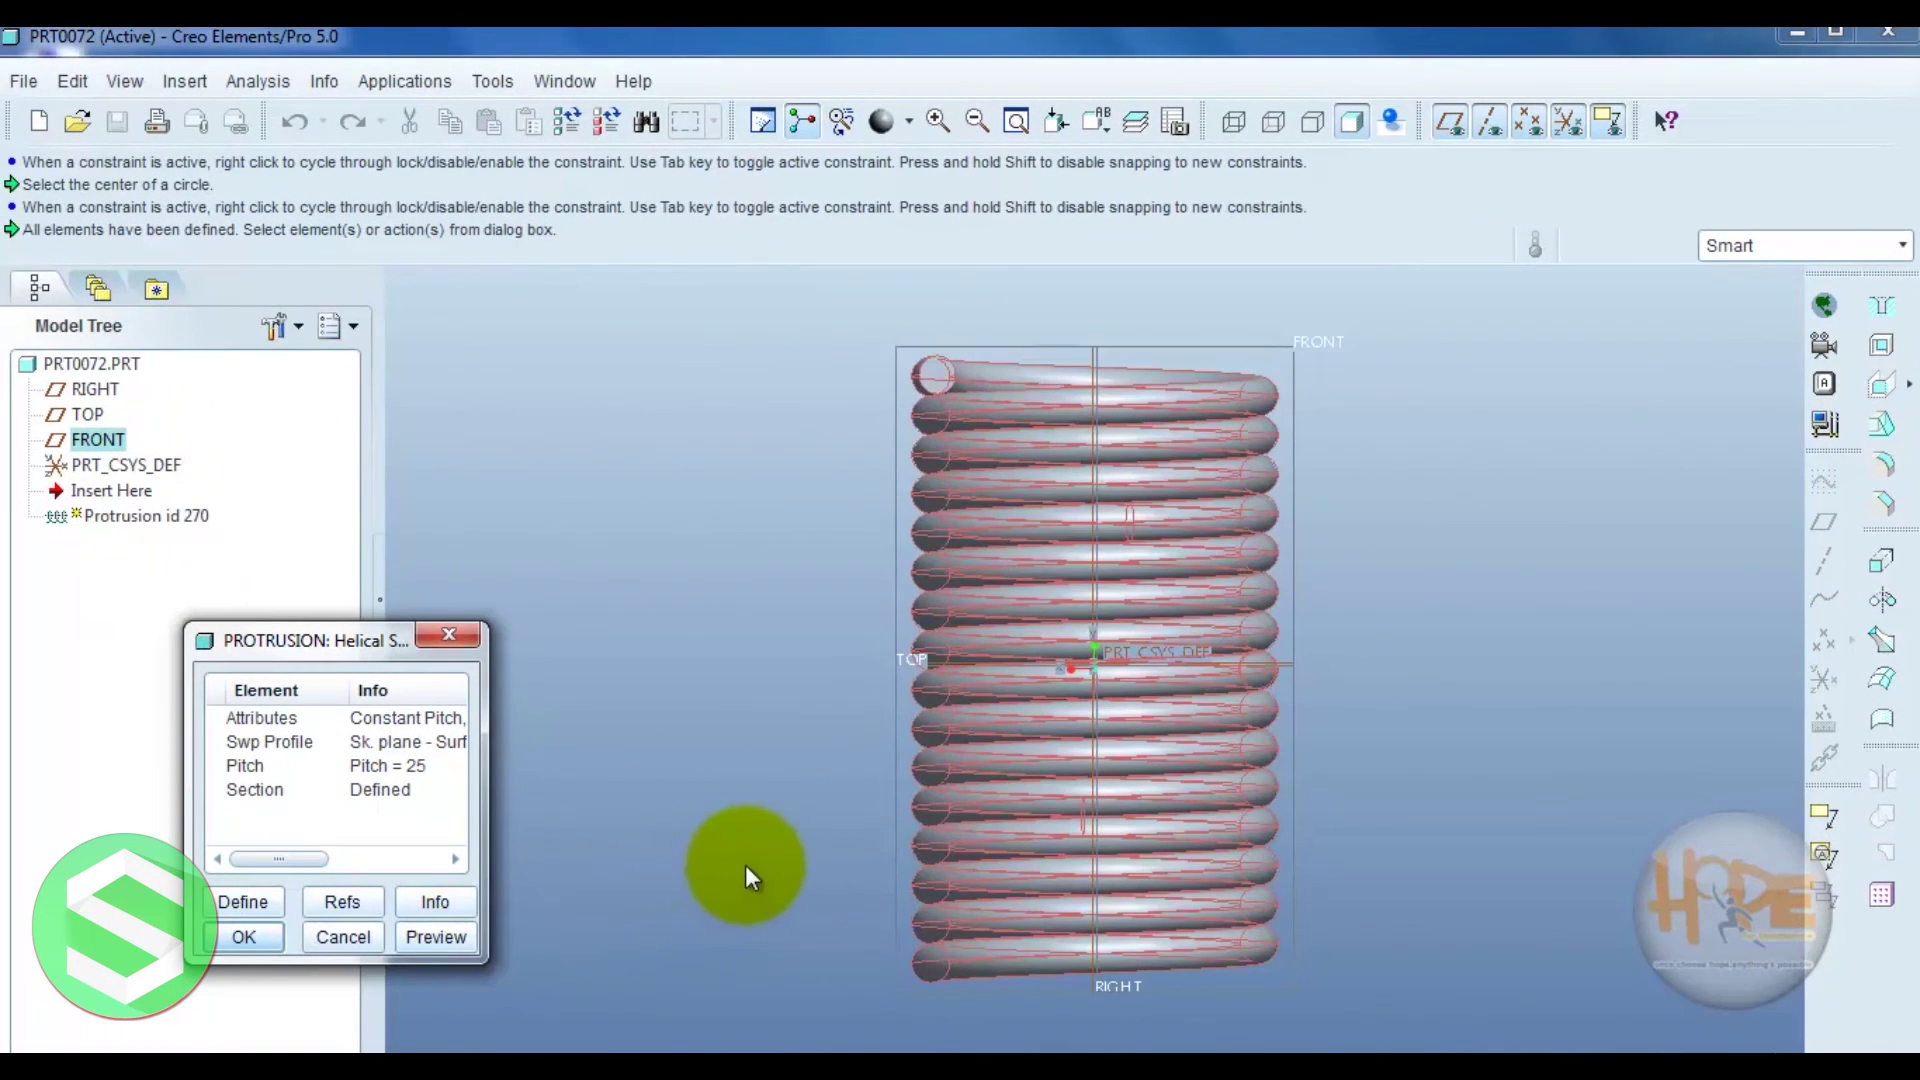
# - Redefine the sweep attributes from constant to variable pitch
pyautogui.moveTo(745, 866); pyautogui.dragTo(912, 879, button='middle')
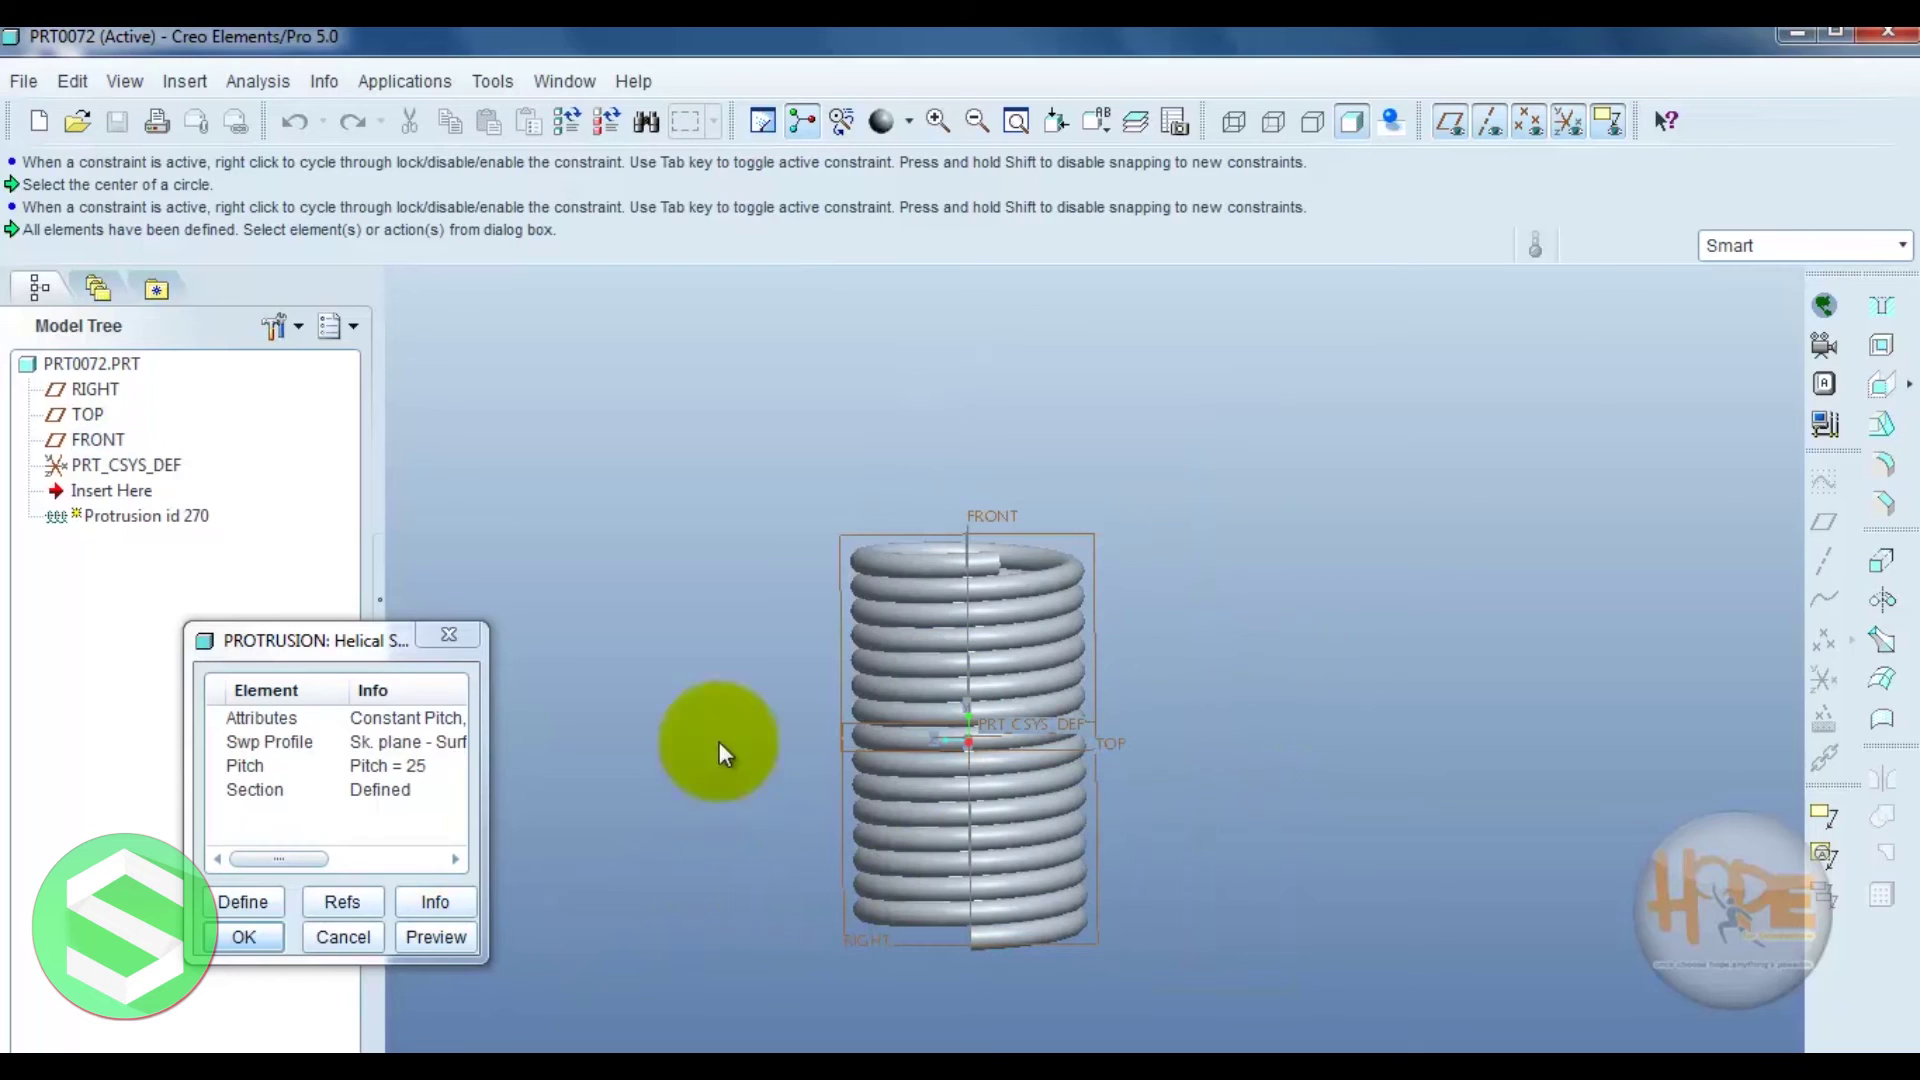
pyautogui.click(260, 716)
pyautogui.doubleClick(28, 672)
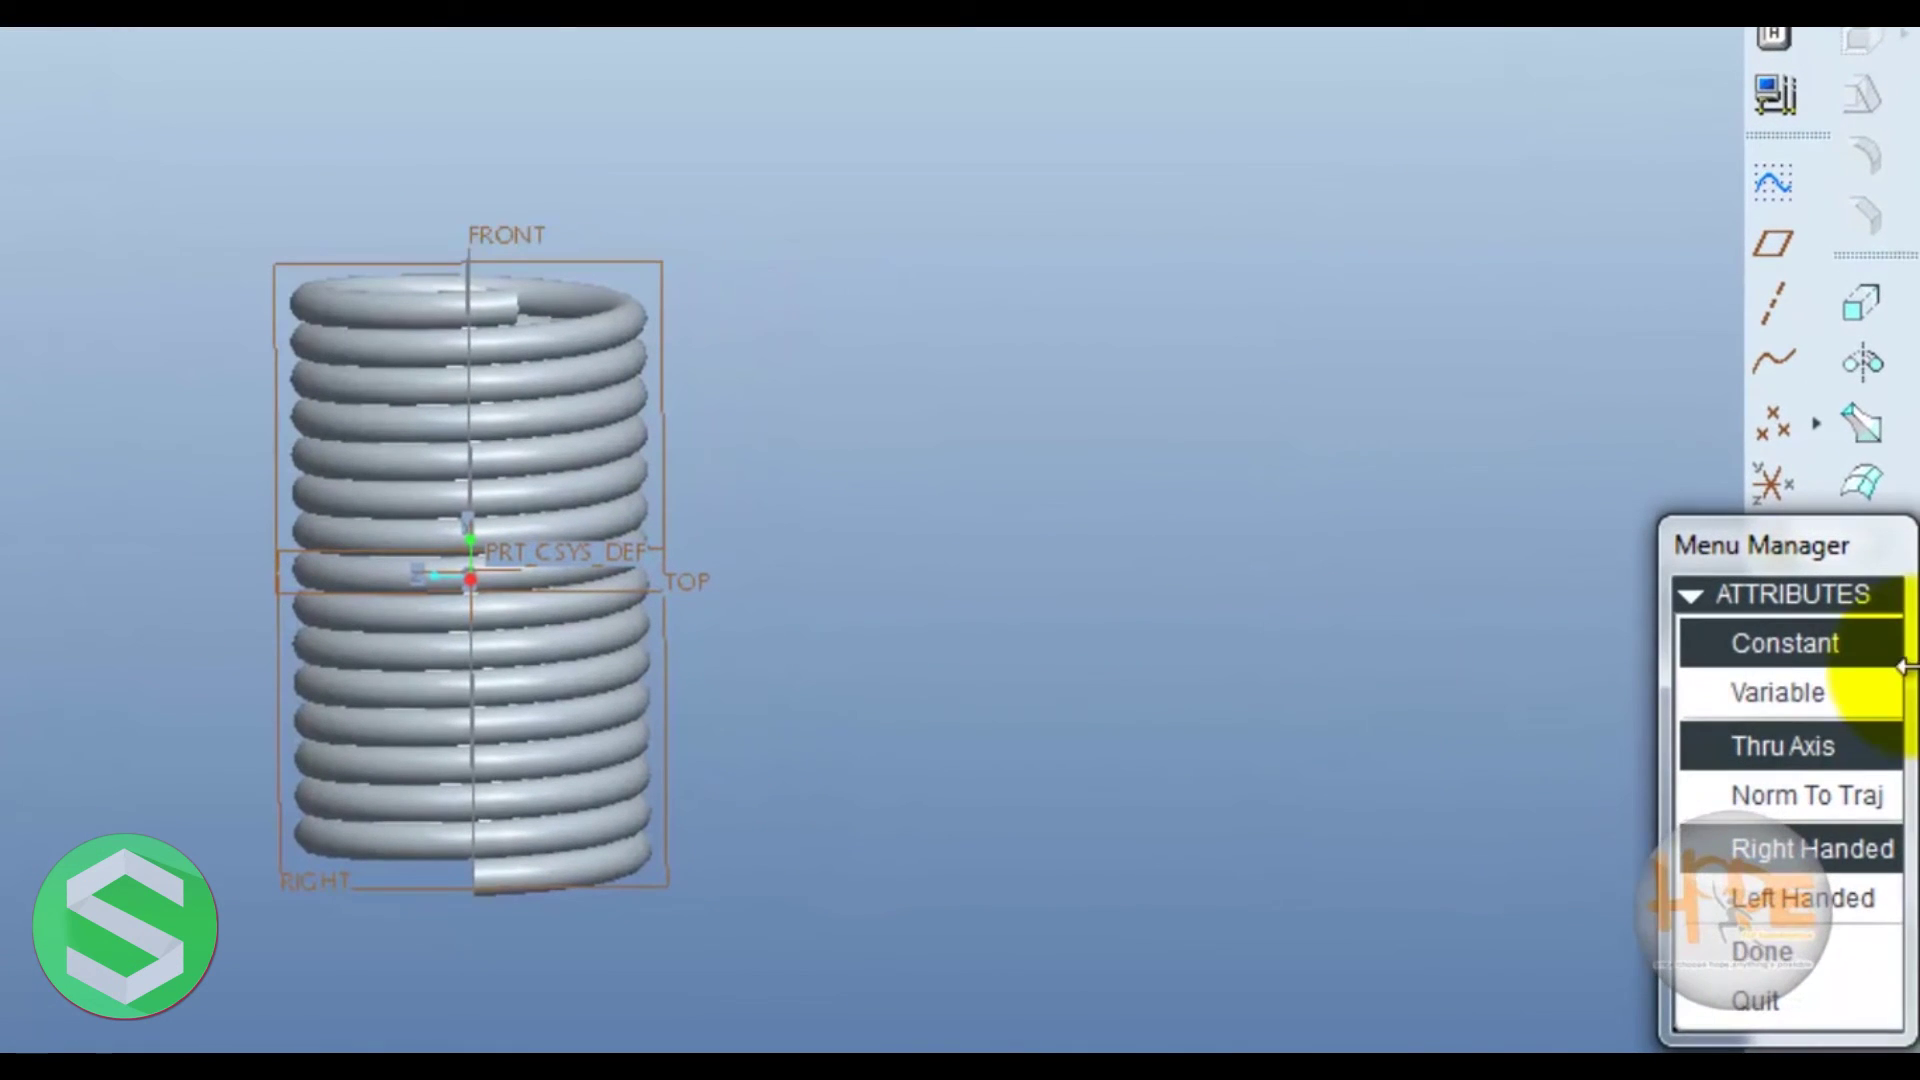
pyautogui.click(1810, 690)
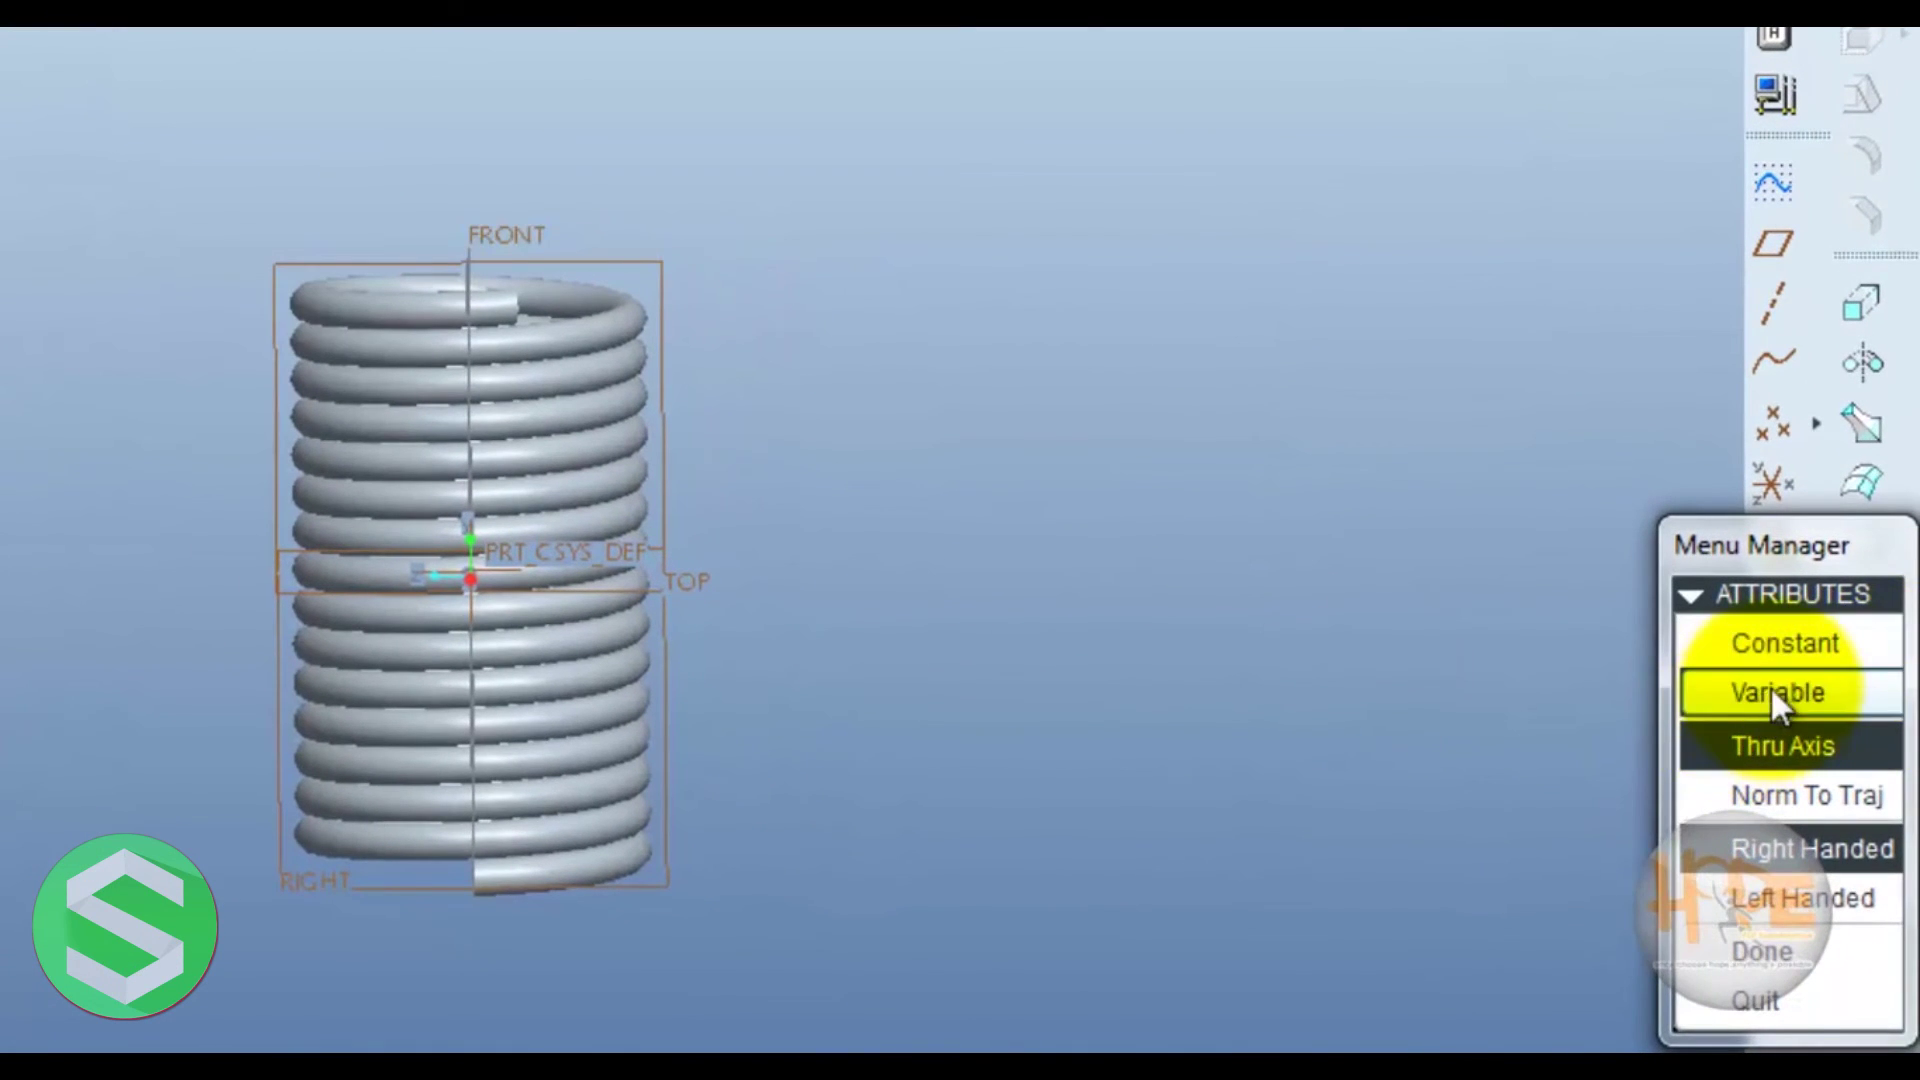
pyautogui.click(1764, 952)
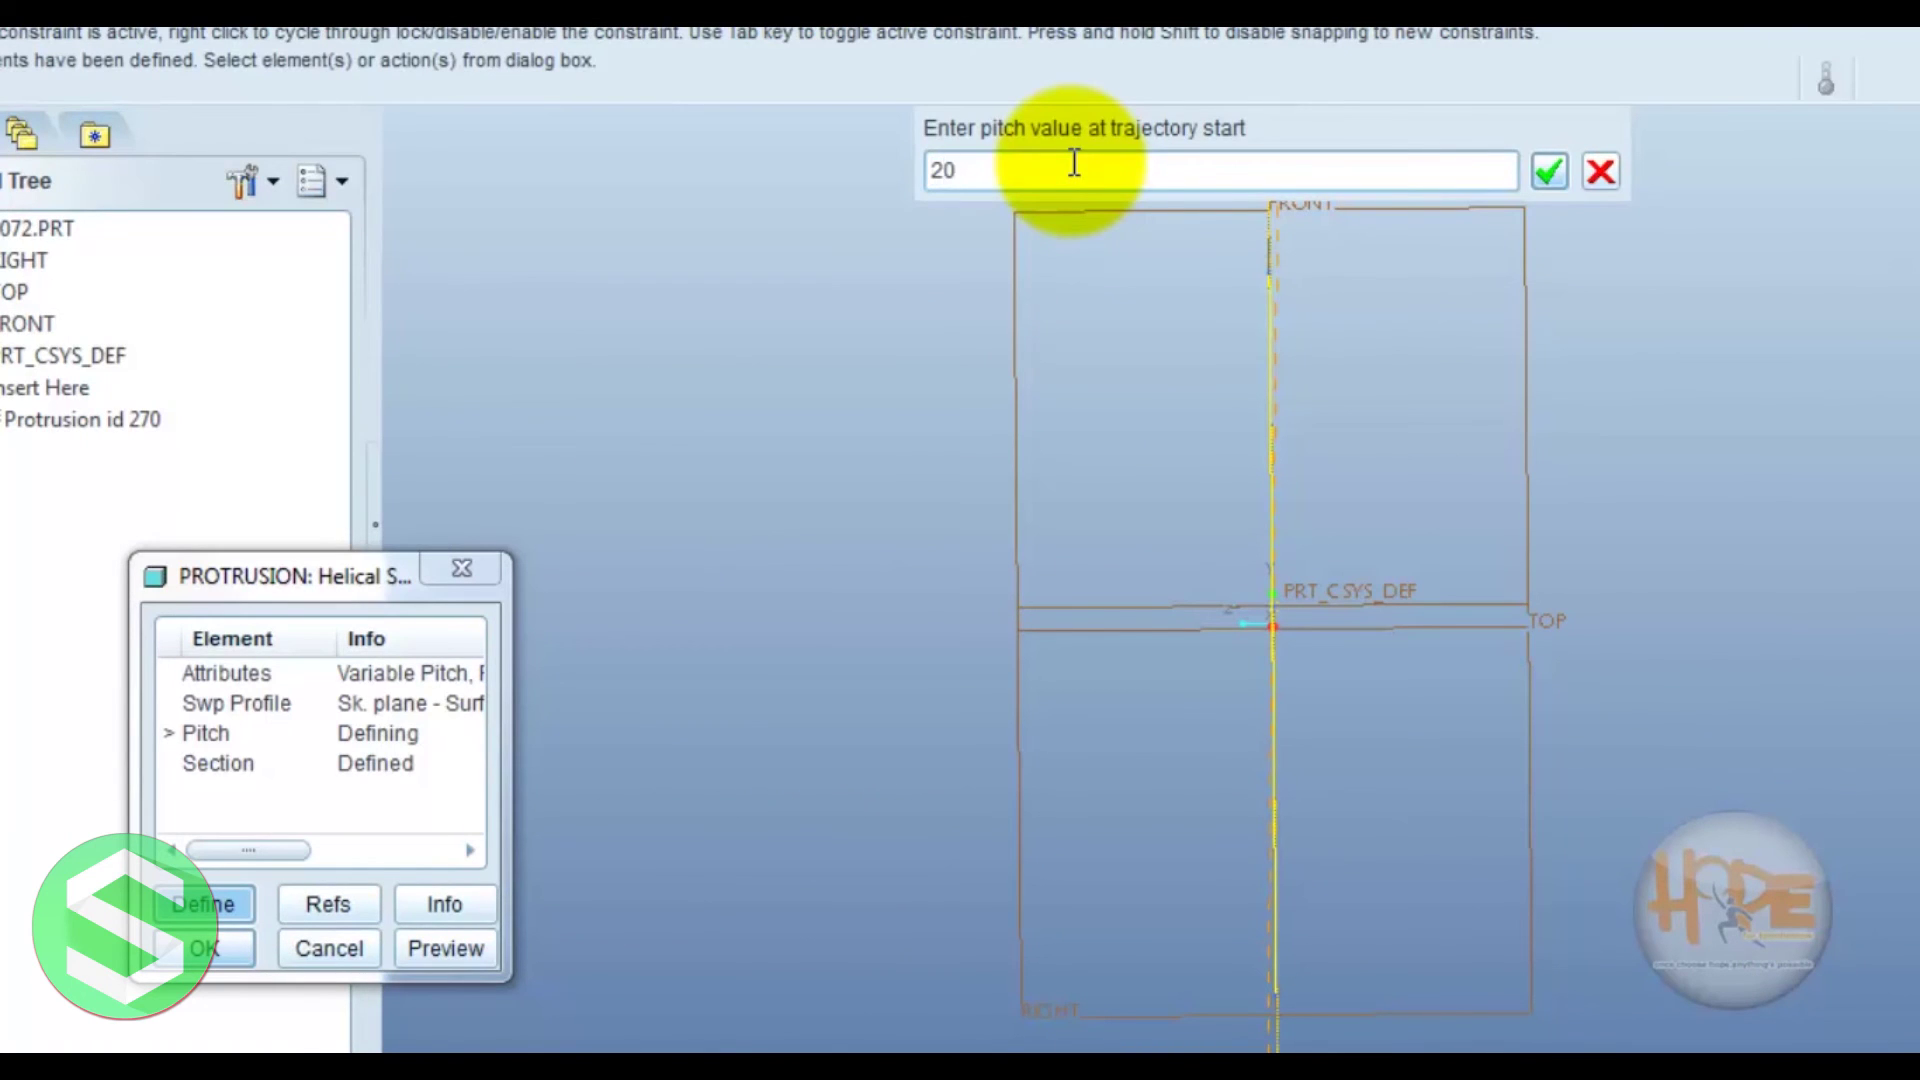
# - Set pitch 20 at the trajectory start and 35 at the end, then finish the pitch graph
pyautogui.press('Return')
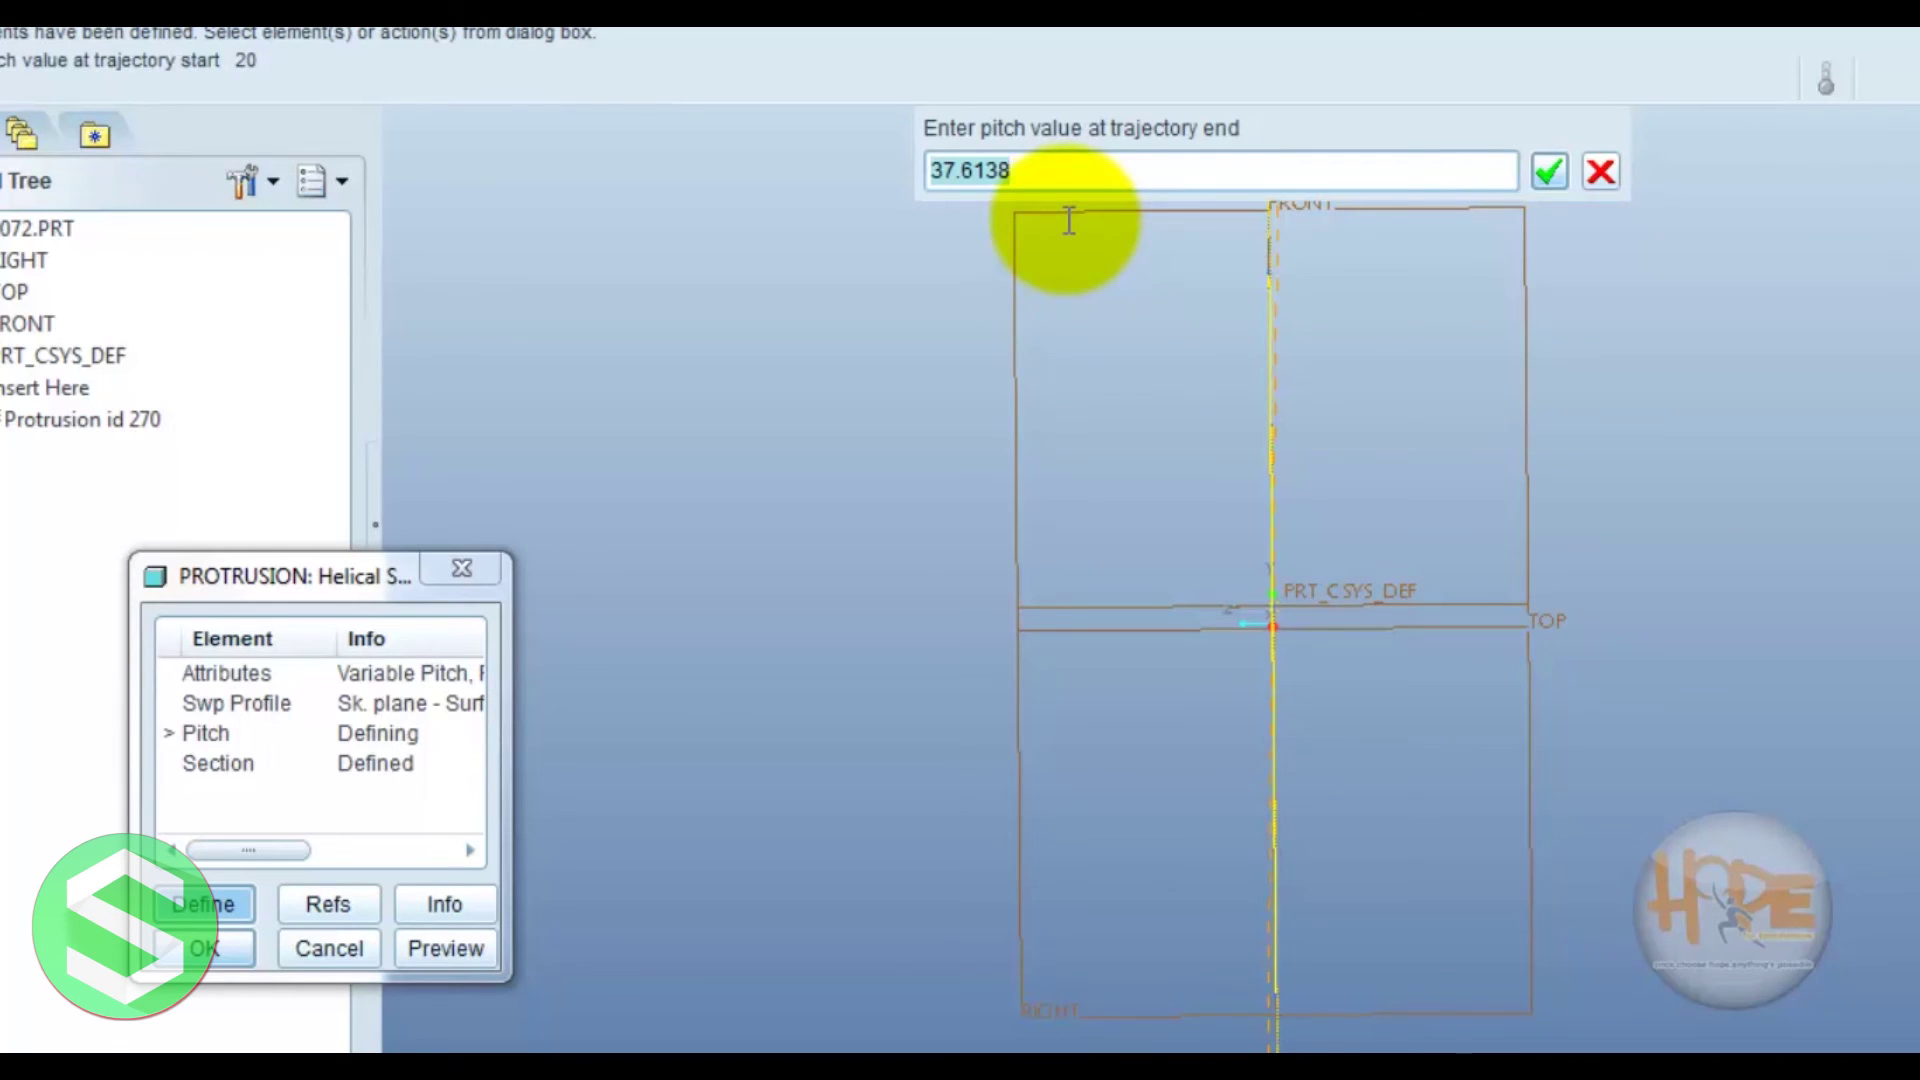
pyautogui.press('Return')
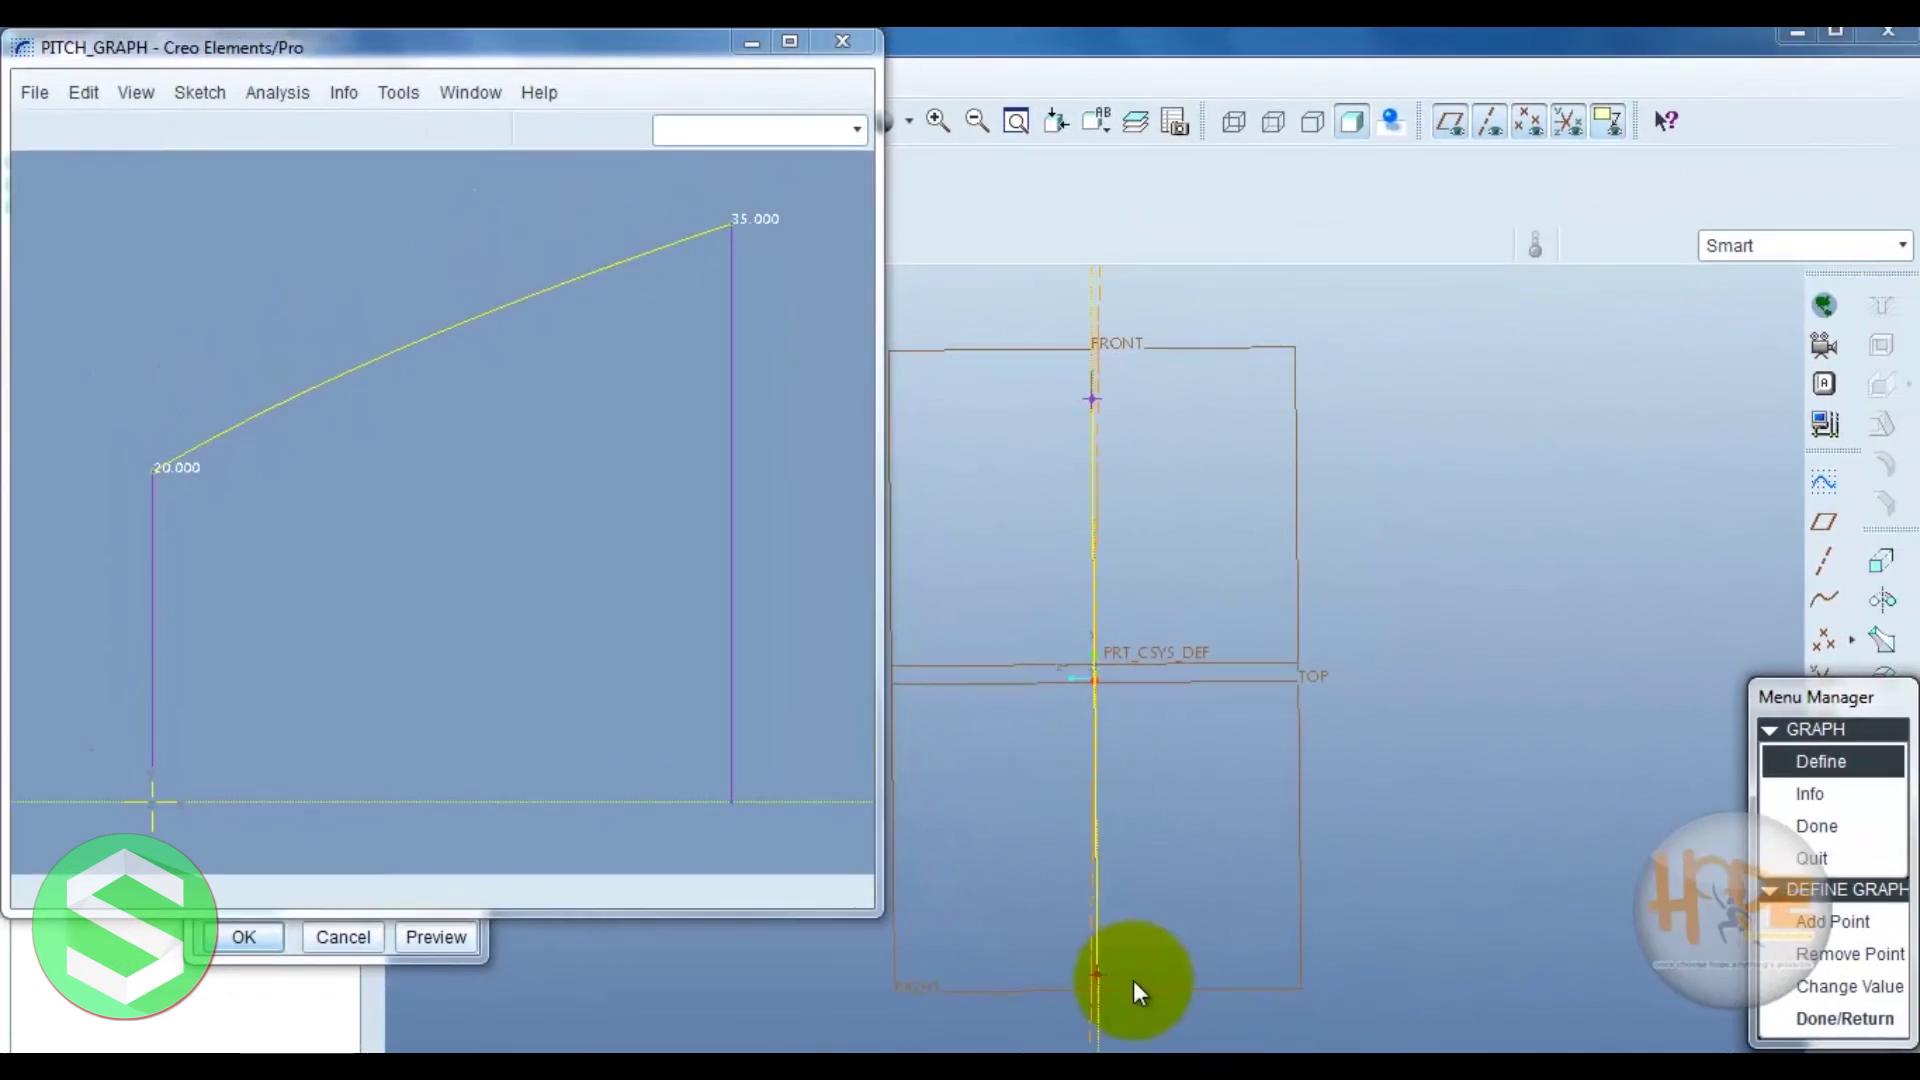
pyautogui.click(1094, 971)
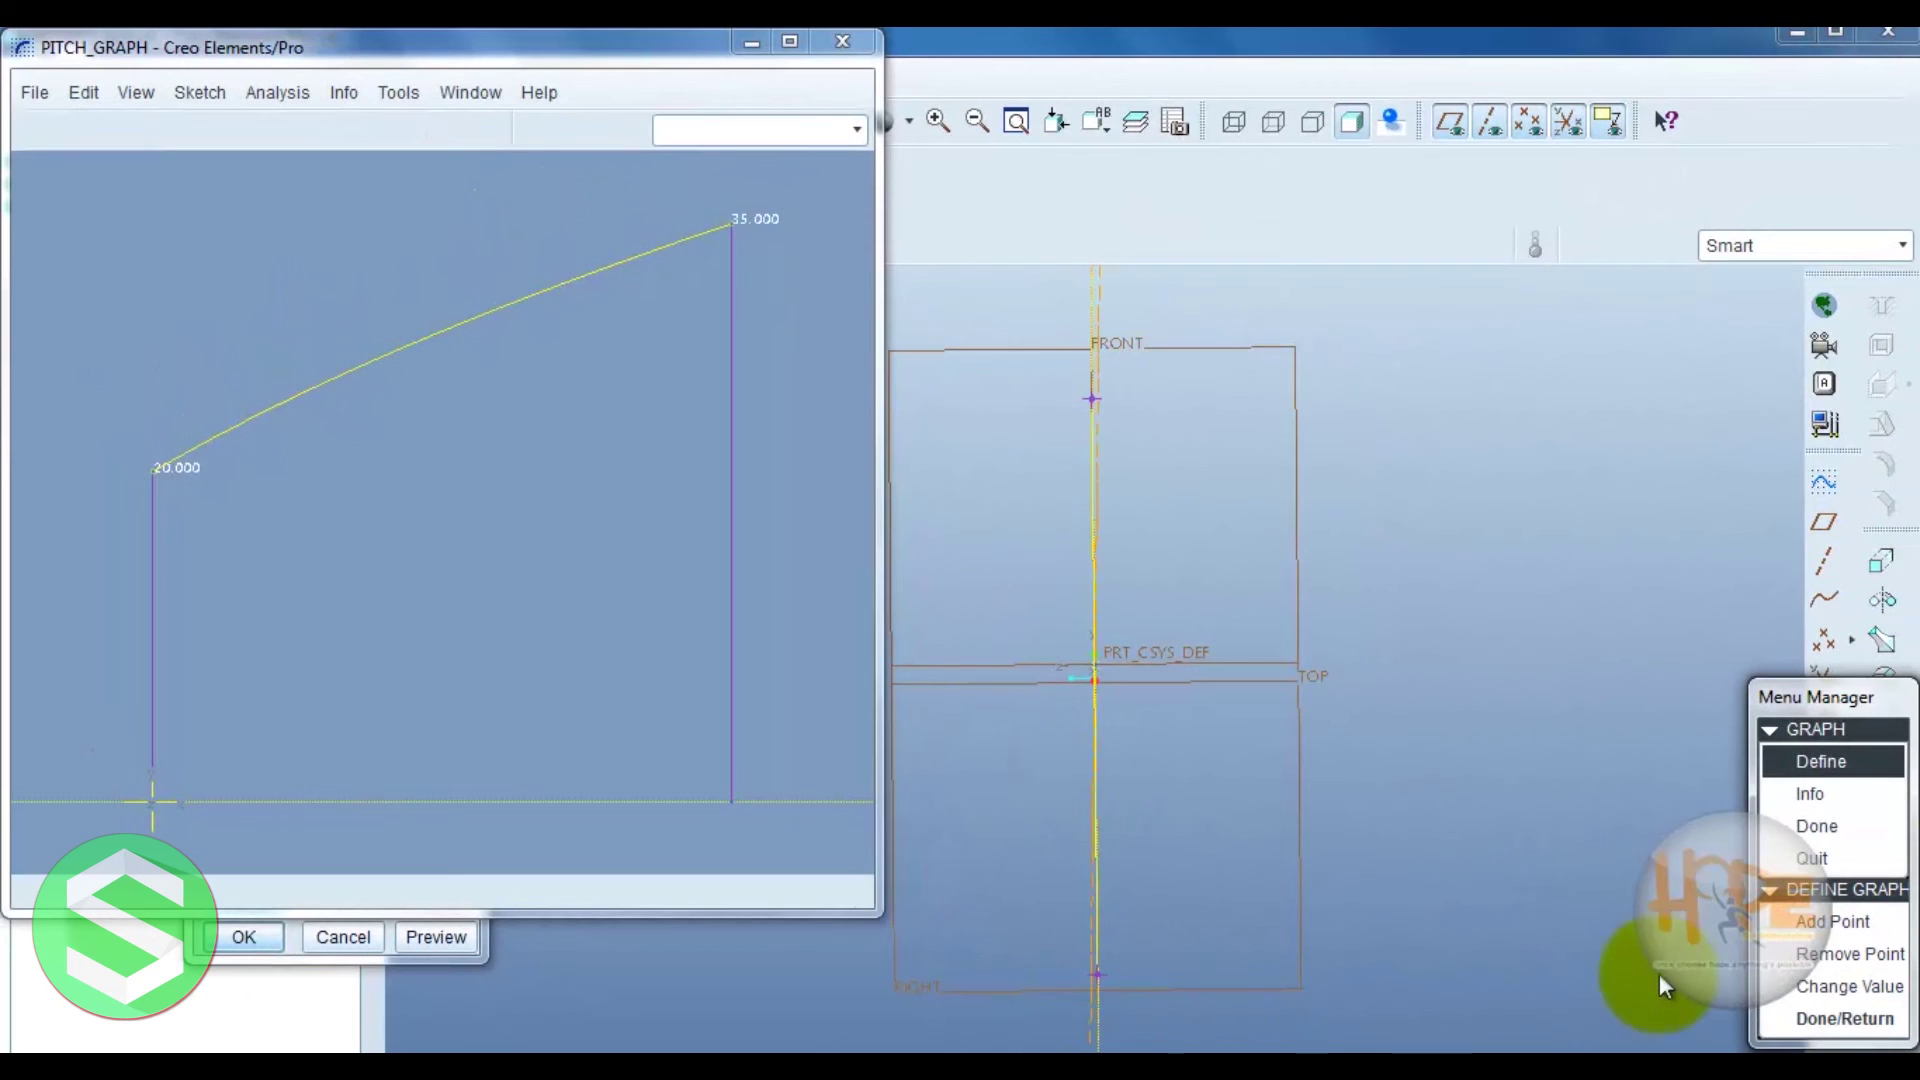
pyautogui.click(1829, 1012)
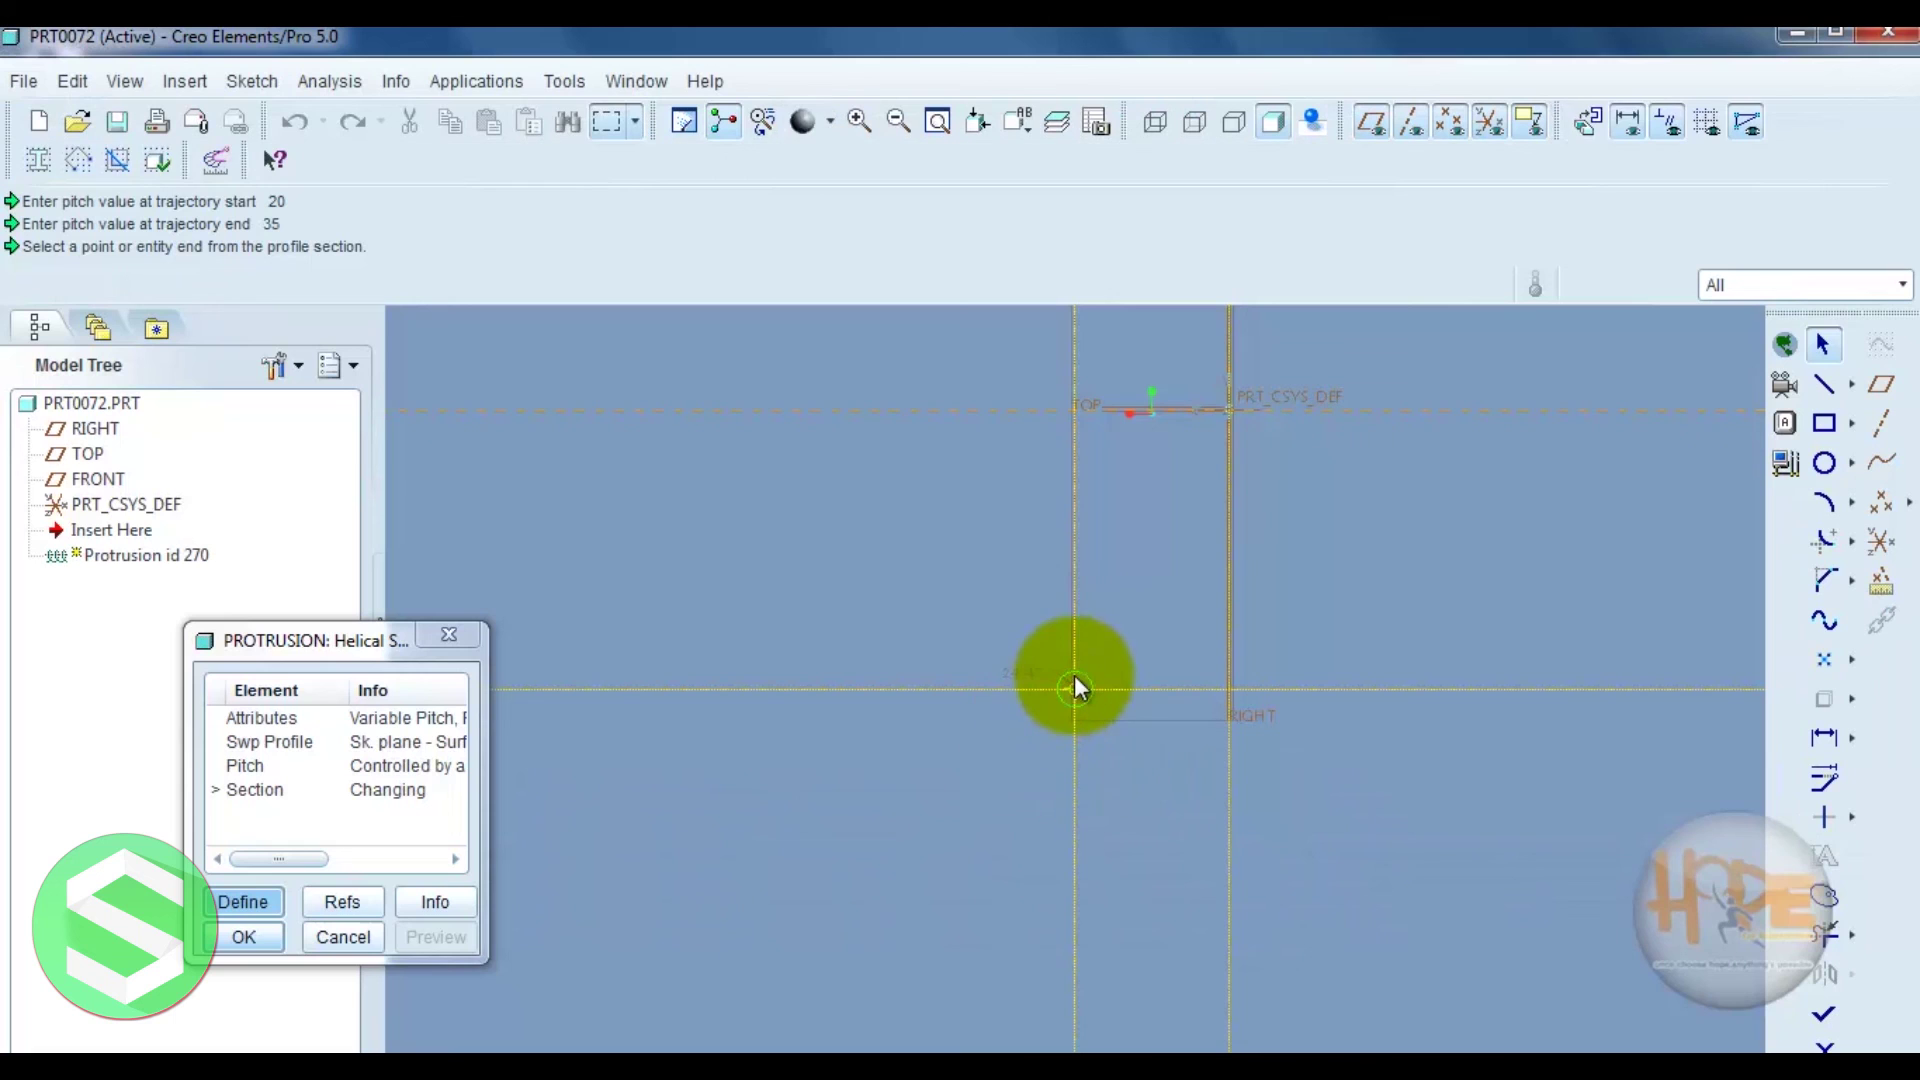
# - Mark the section start point at the origin, finish the section and preview the spring
pyautogui.click(1074, 688)
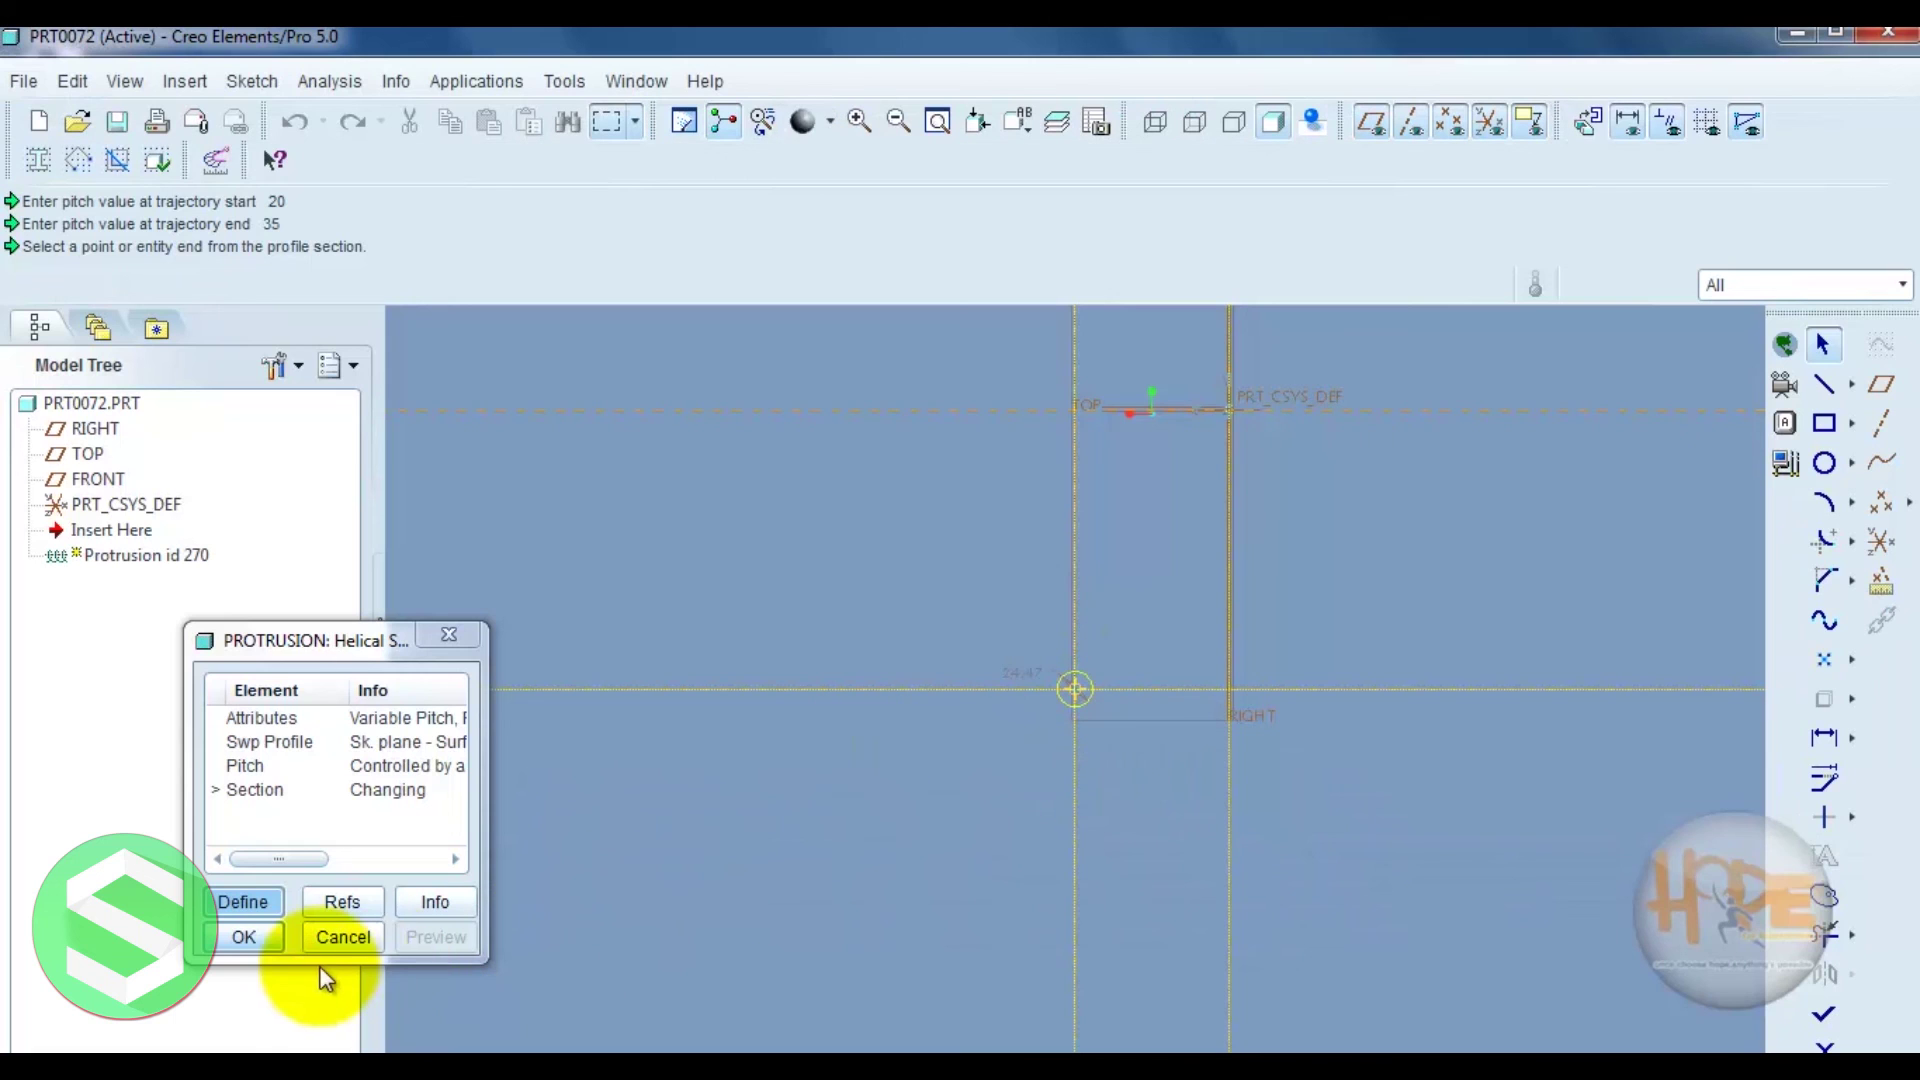
pyautogui.click(1825, 1007)
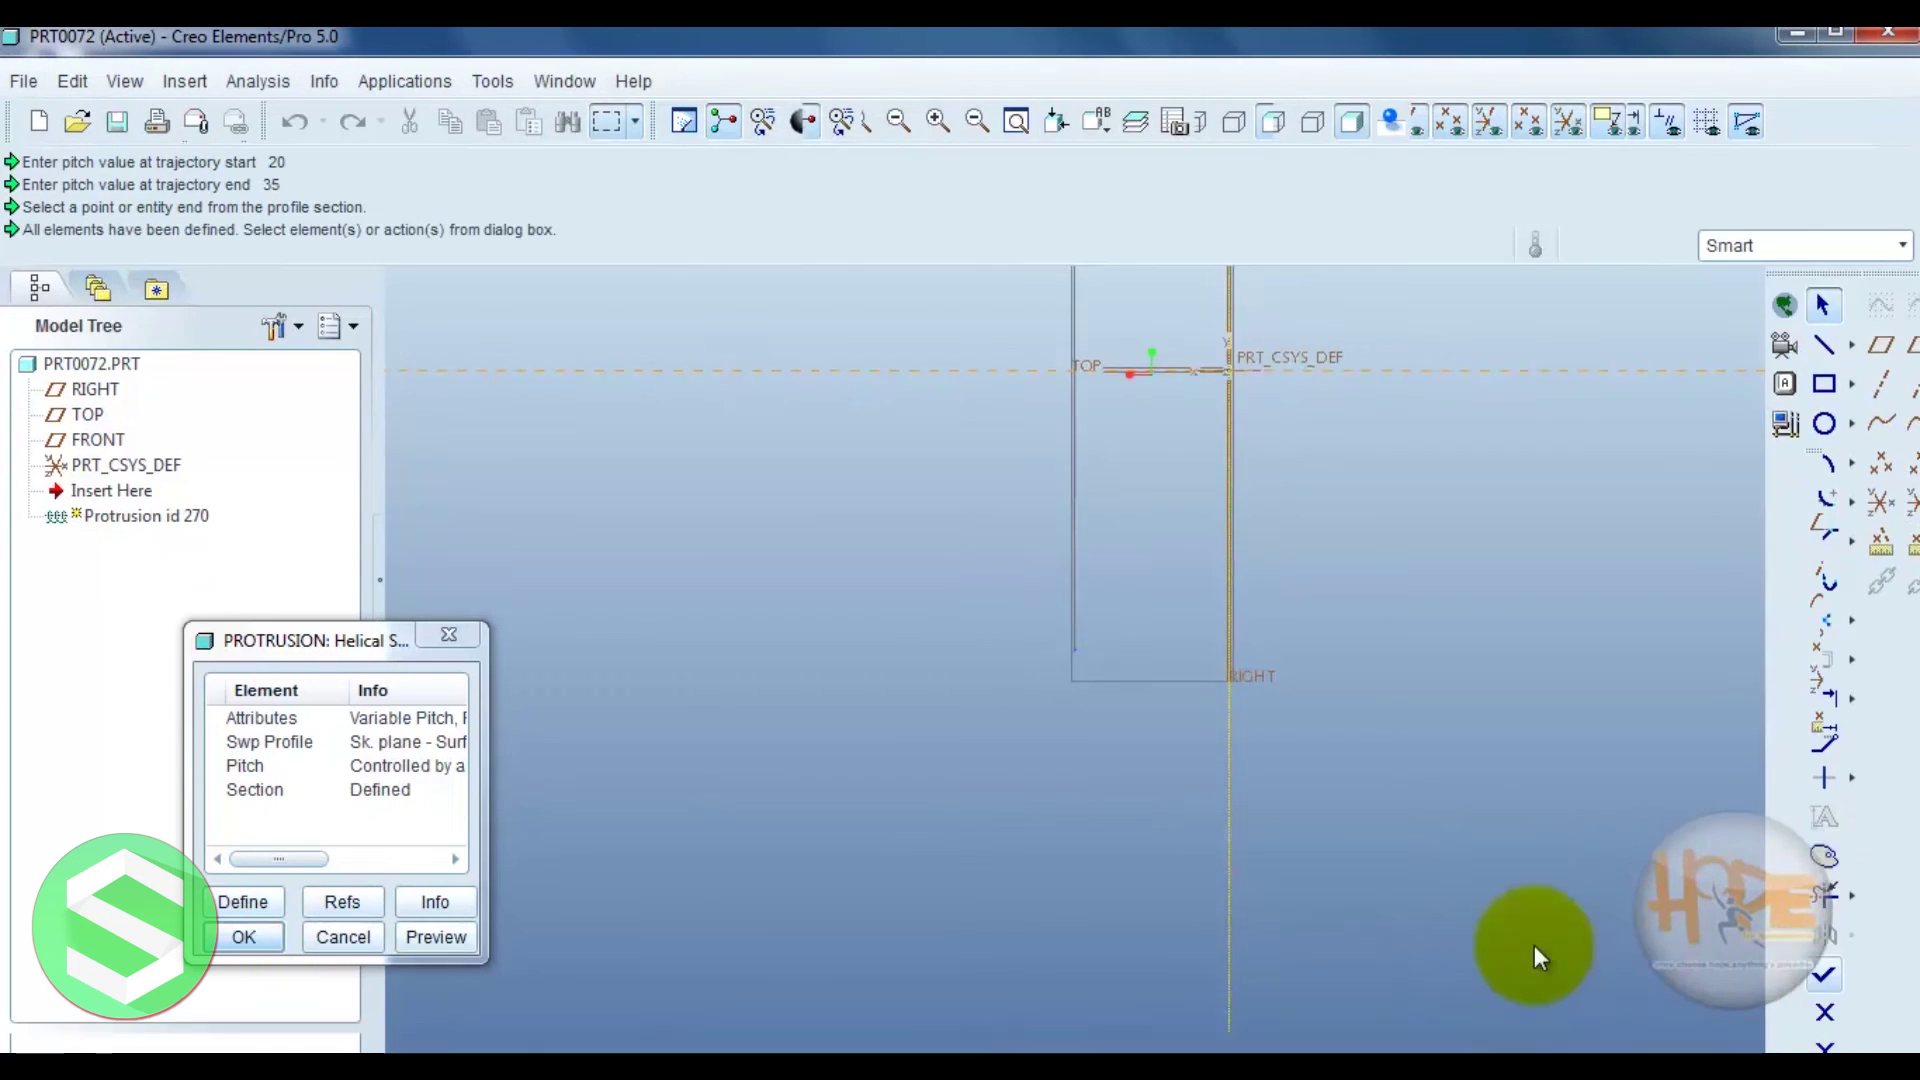
pyautogui.click(436, 940)
# - Inspect the variable-pitch spring preview from several angles and complete the protrusion
pyautogui.moveTo(1212, 823); pyautogui.dragTo(1251, 770, button='middle')
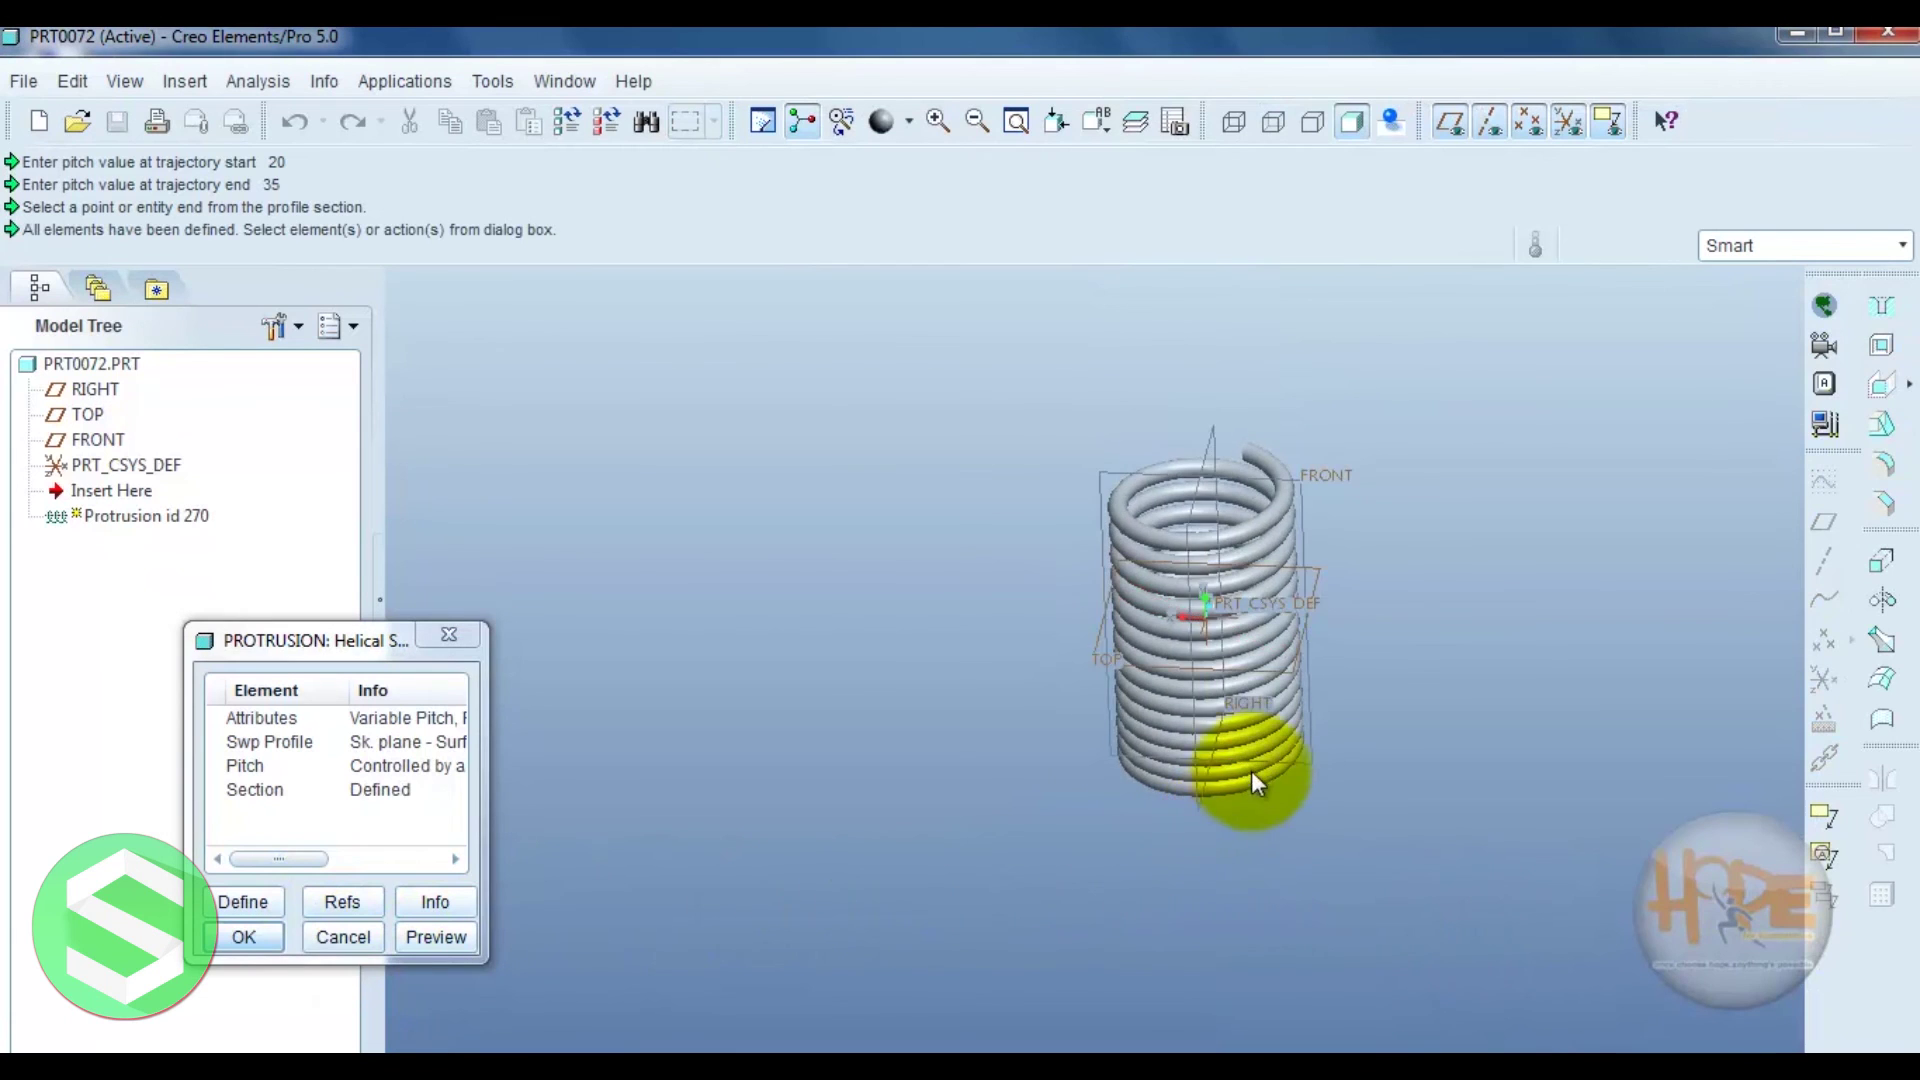
pyautogui.scroll(-2, 1251, 770)
pyautogui.scroll(-2, 1252, 754)
pyautogui.scroll(4, 1148, 745)
pyautogui.moveTo(1200, 686); pyautogui.dragTo(1163, 718, button='middle')
pyautogui.scroll(-1, 1172, 702)
pyautogui.scroll(-2, 1165, 717)
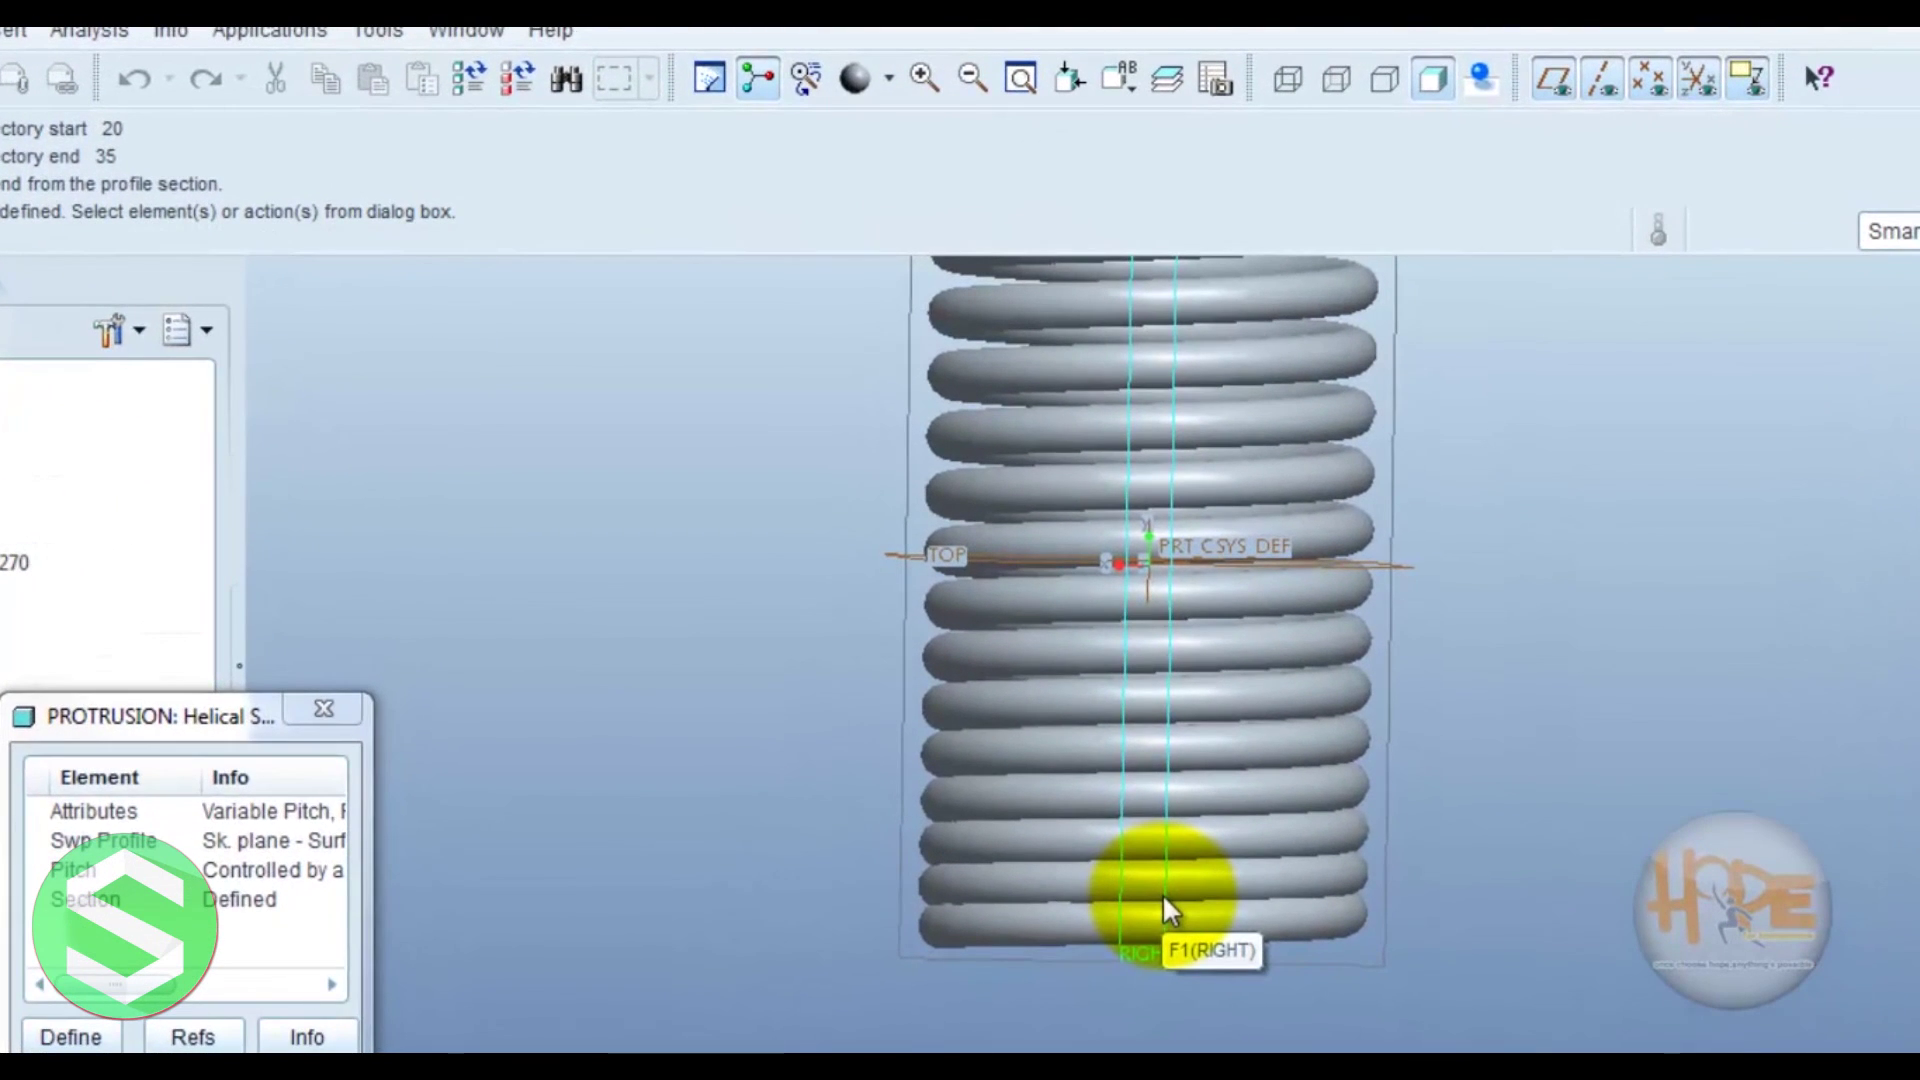
pyautogui.scroll(2, 1102, 879)
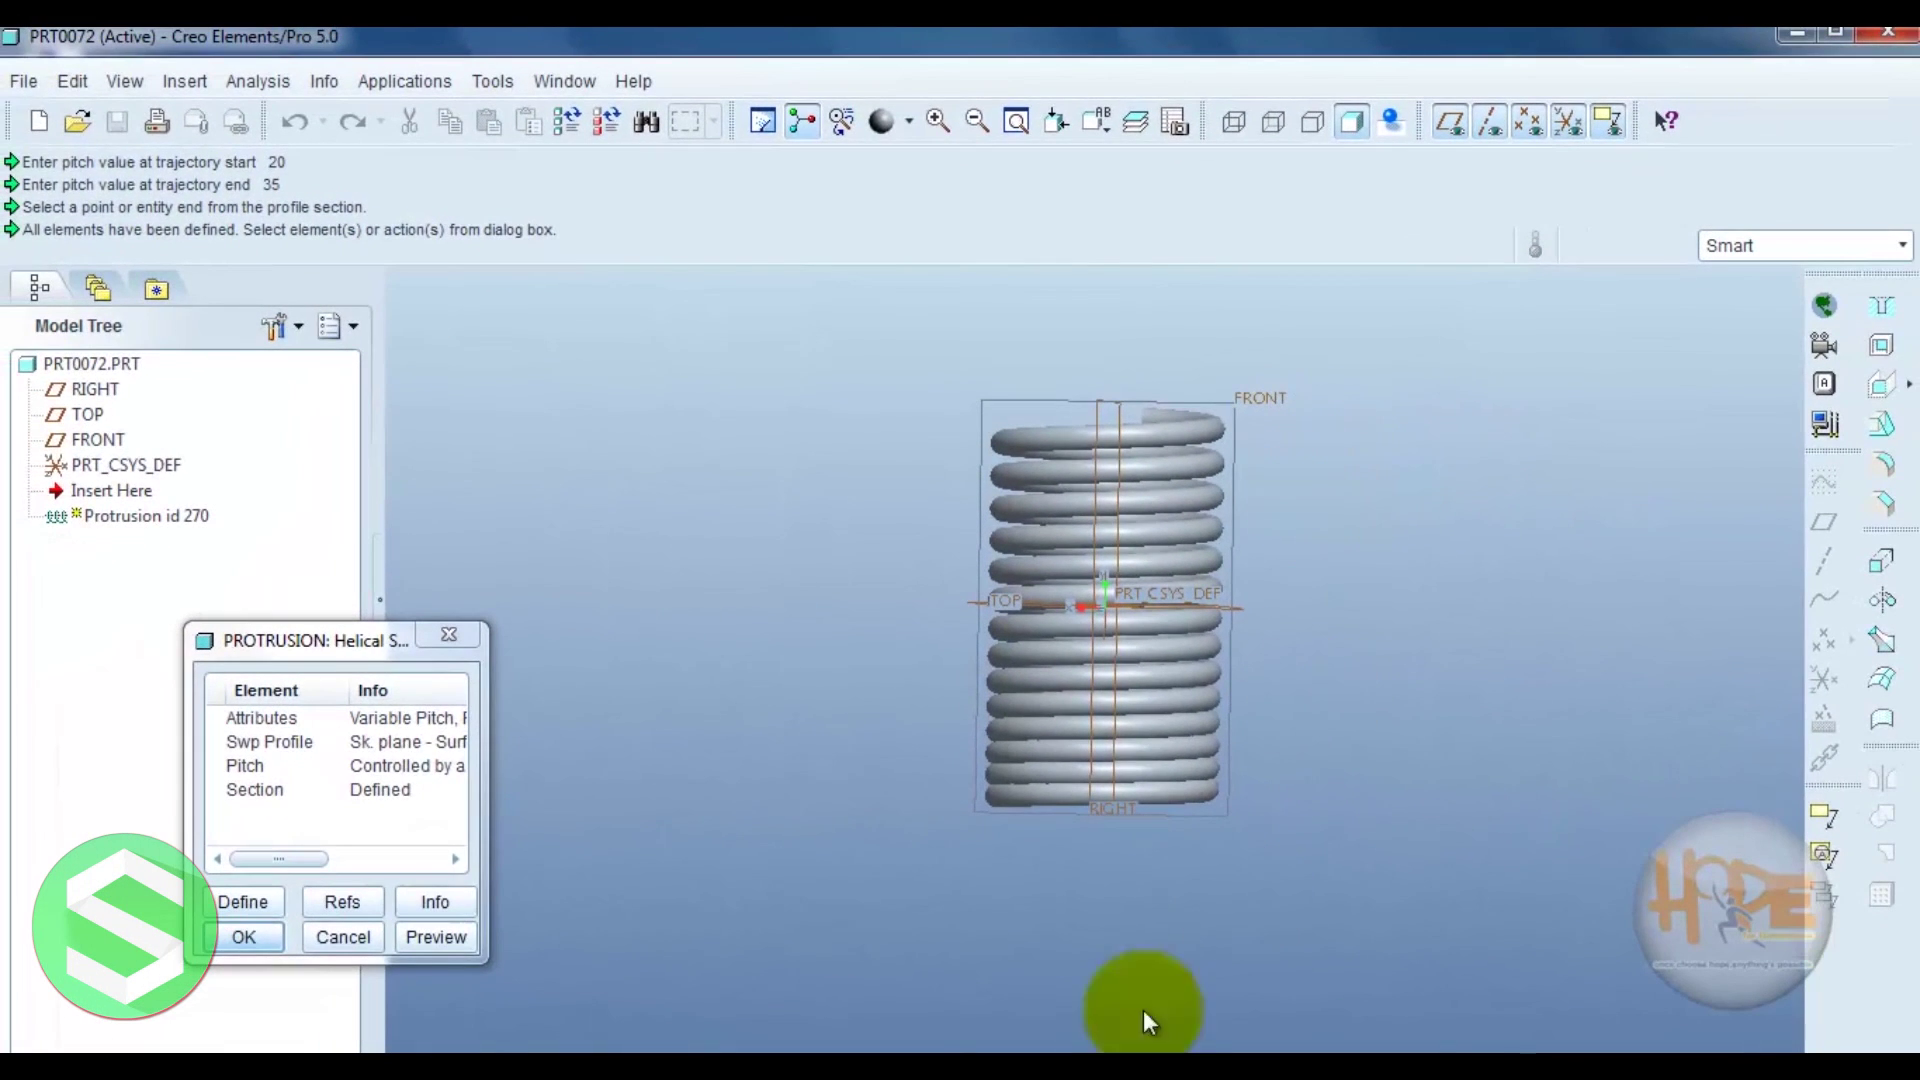
pyautogui.click(244, 937)
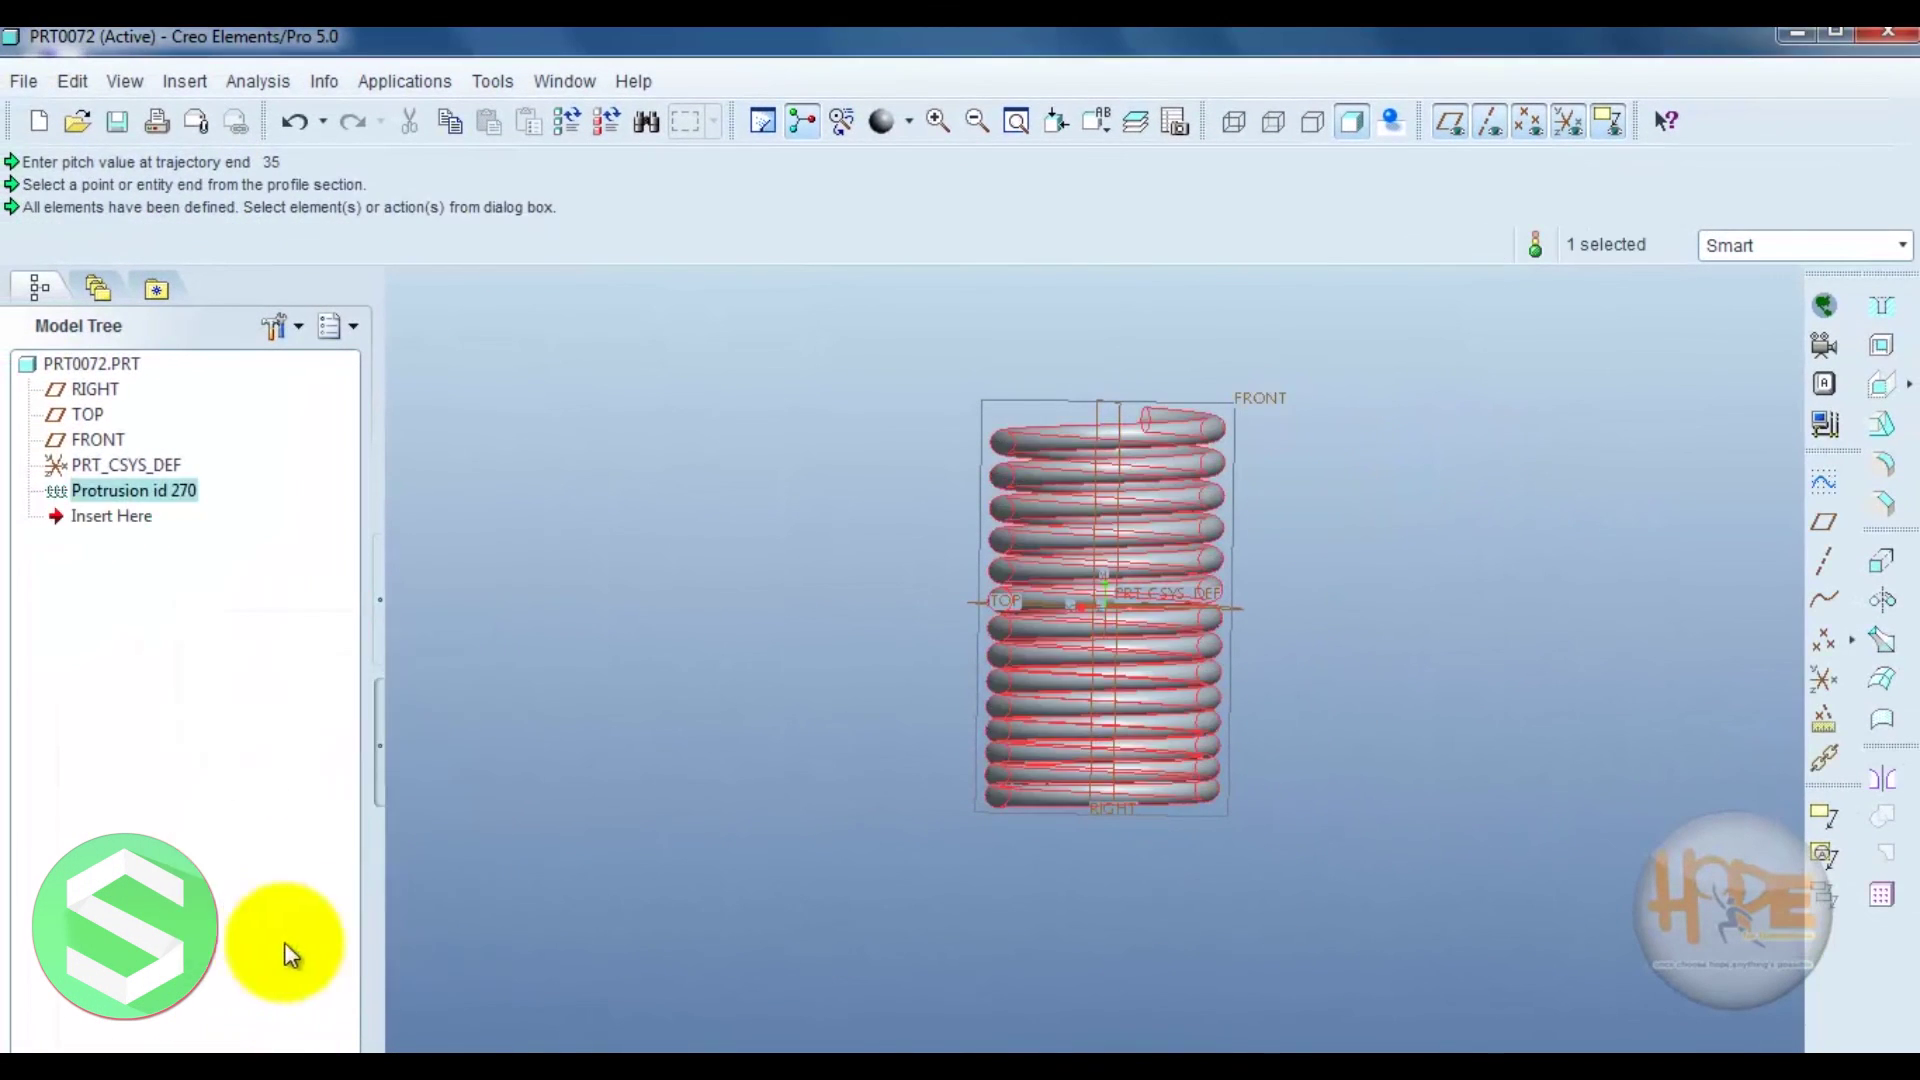
pyautogui.click(833, 718)
pyautogui.scroll(-2, 934, 651)
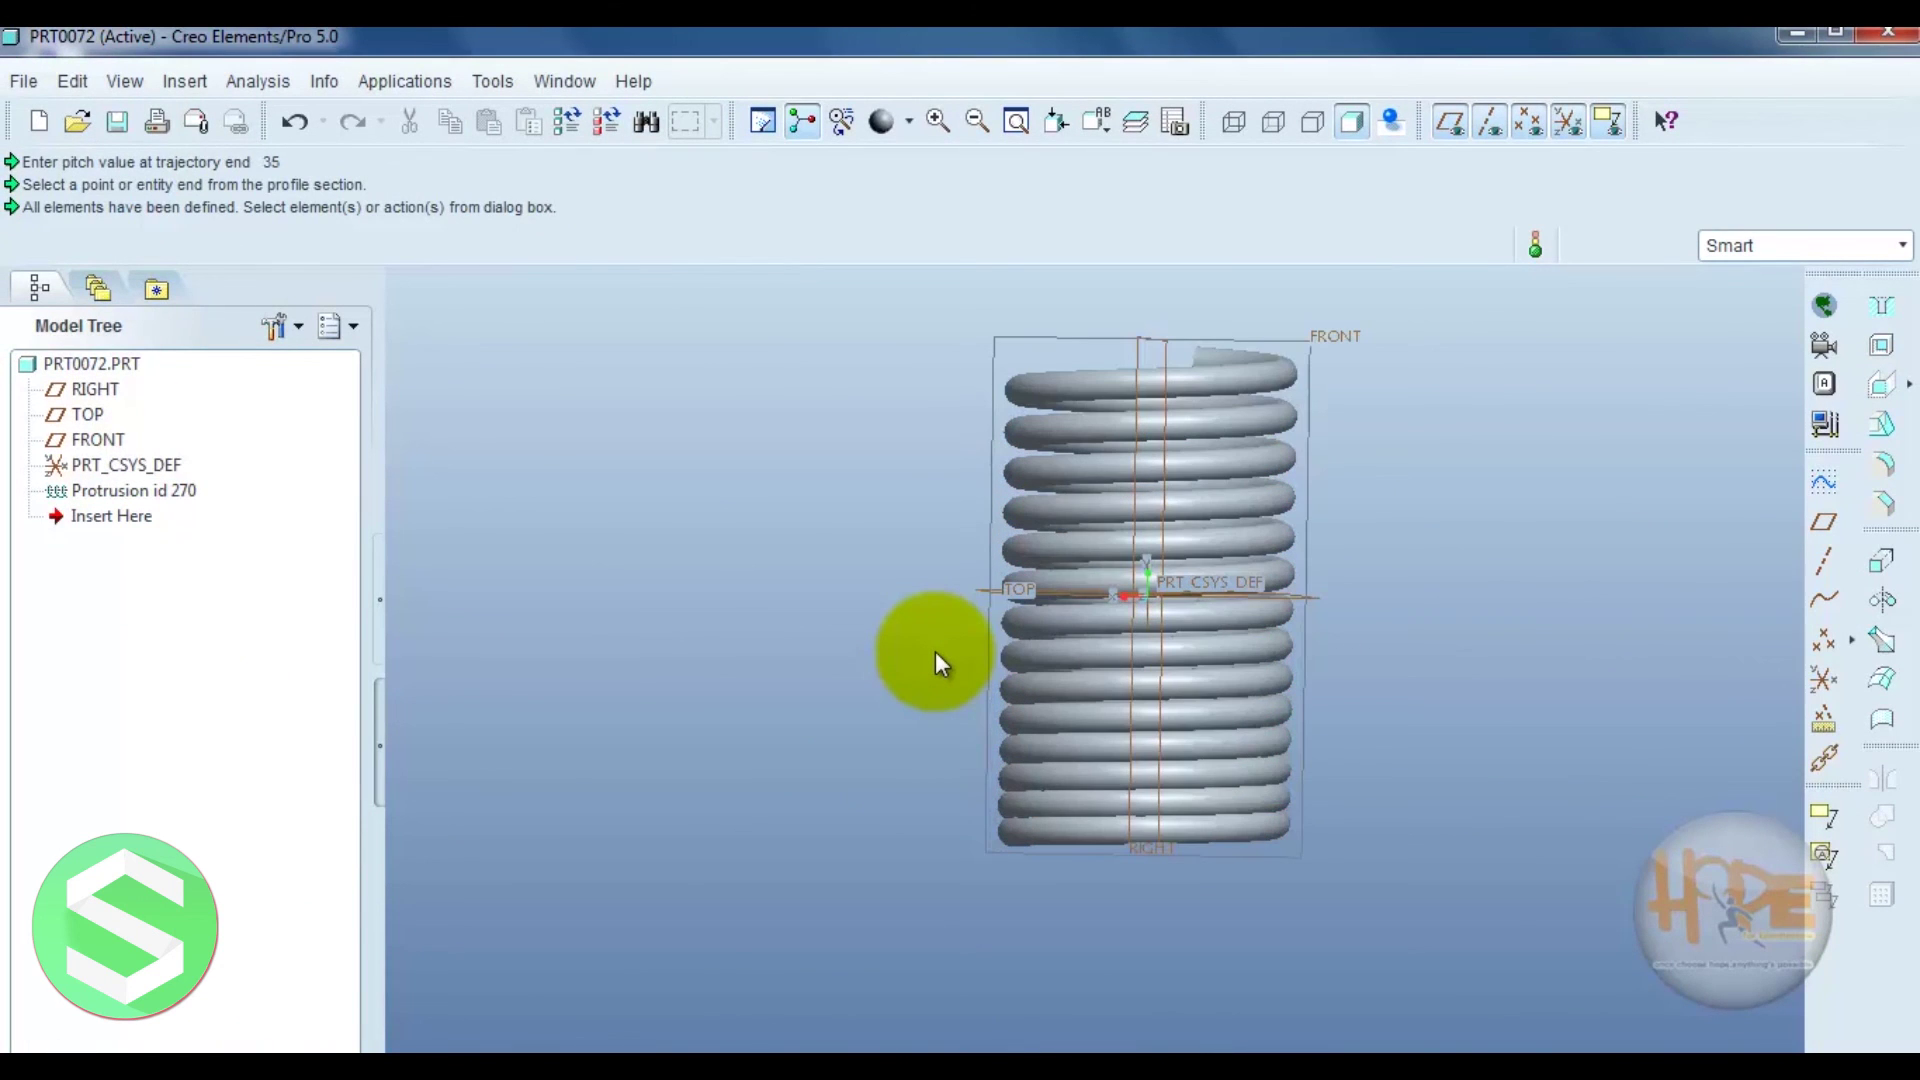
pyautogui.scroll(-1, 934, 651)
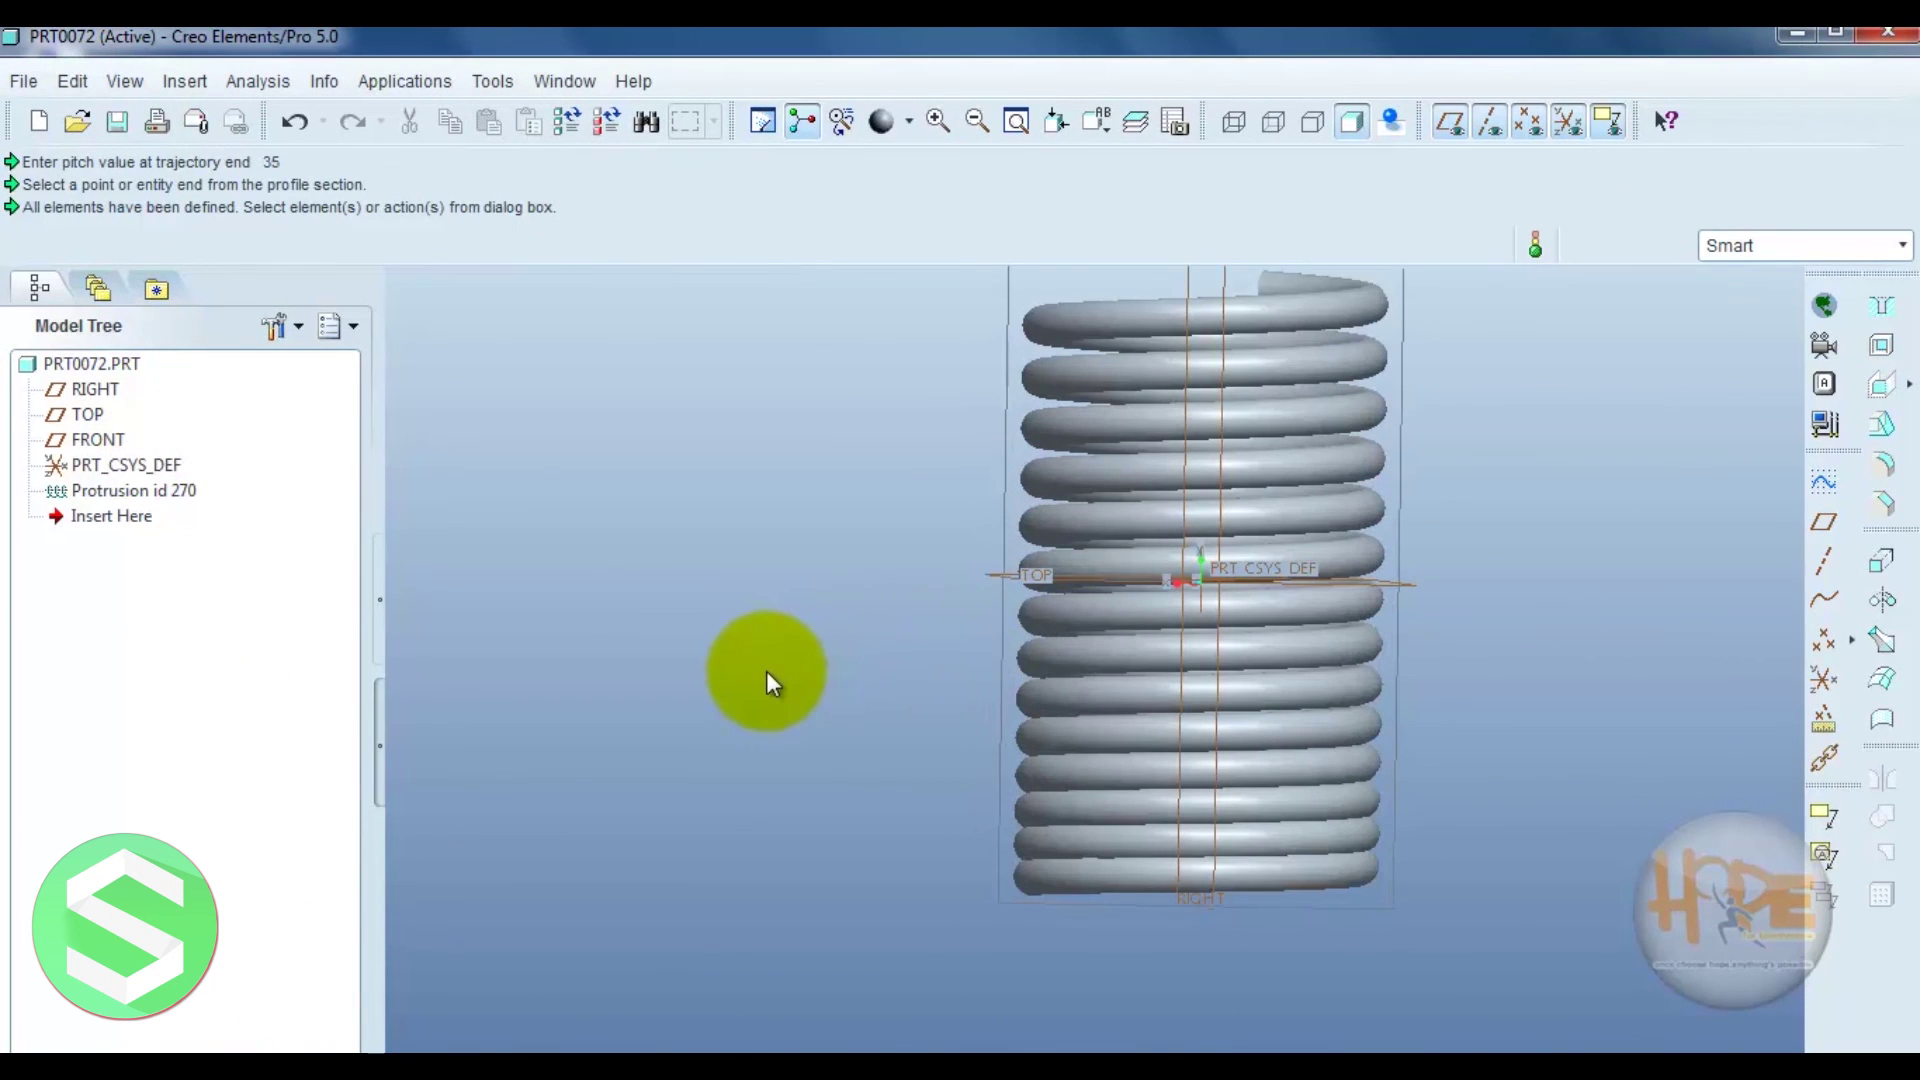
pyautogui.scroll(2, 766, 673)
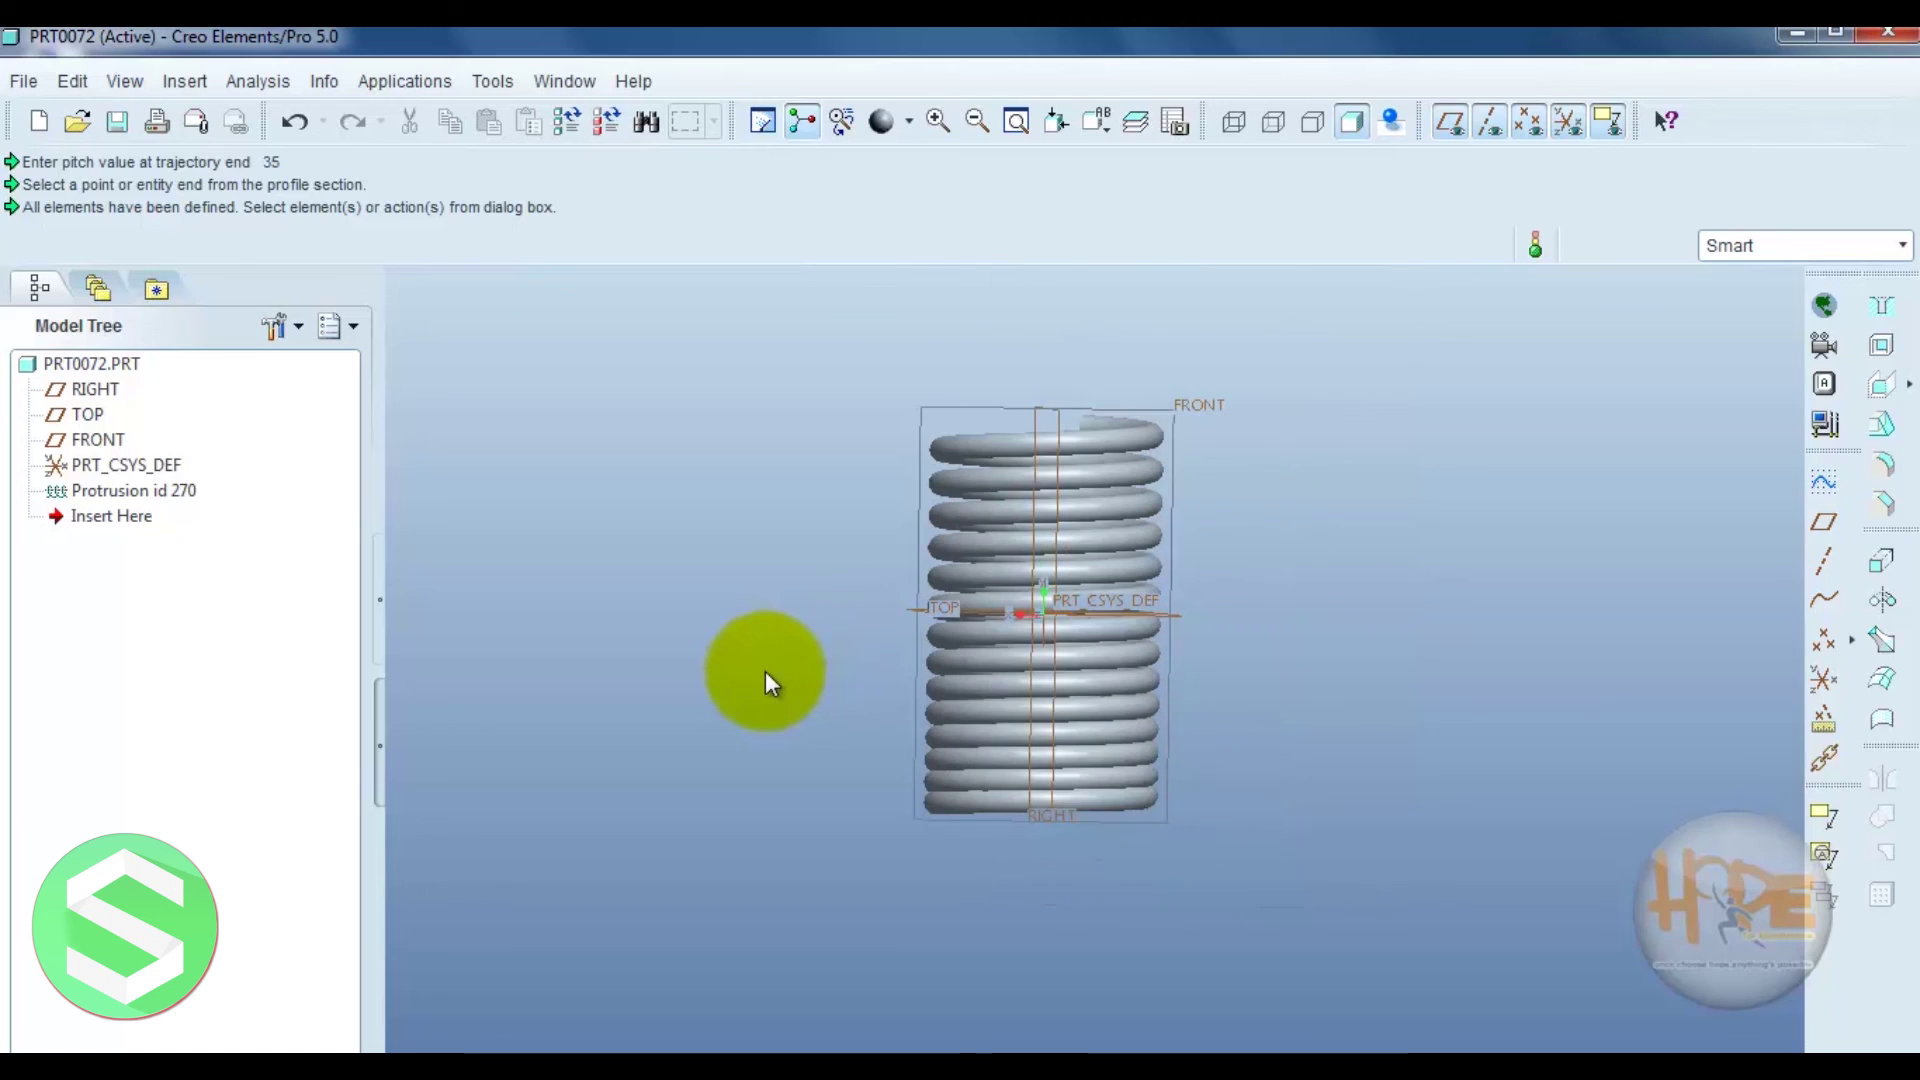